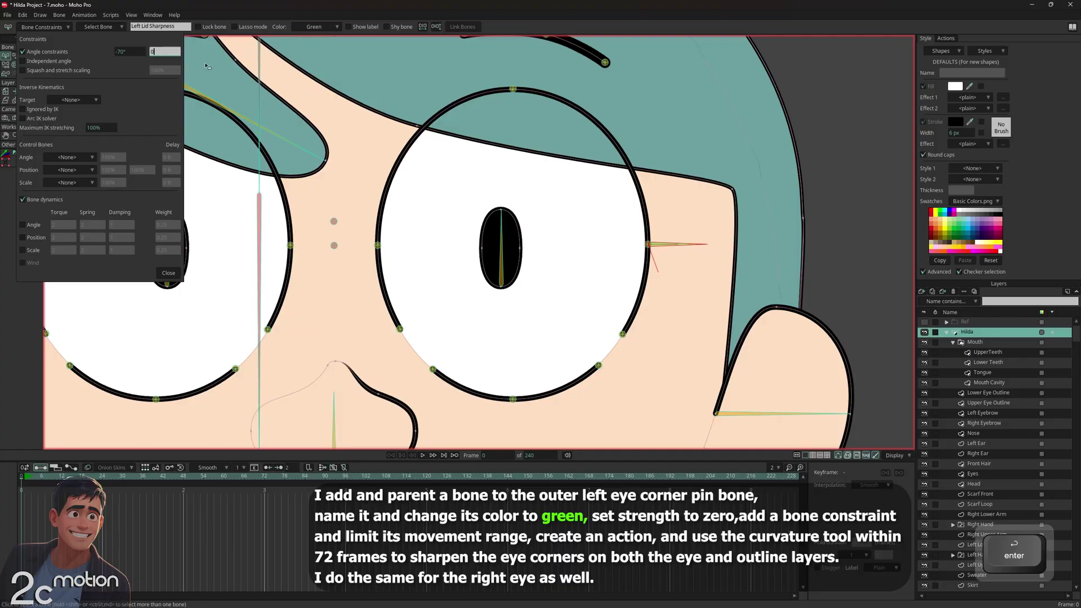
# Close the bone constraints and set the strength of the Left Lid Sharpness bone to 0.
pyautogui.click(167, 276)
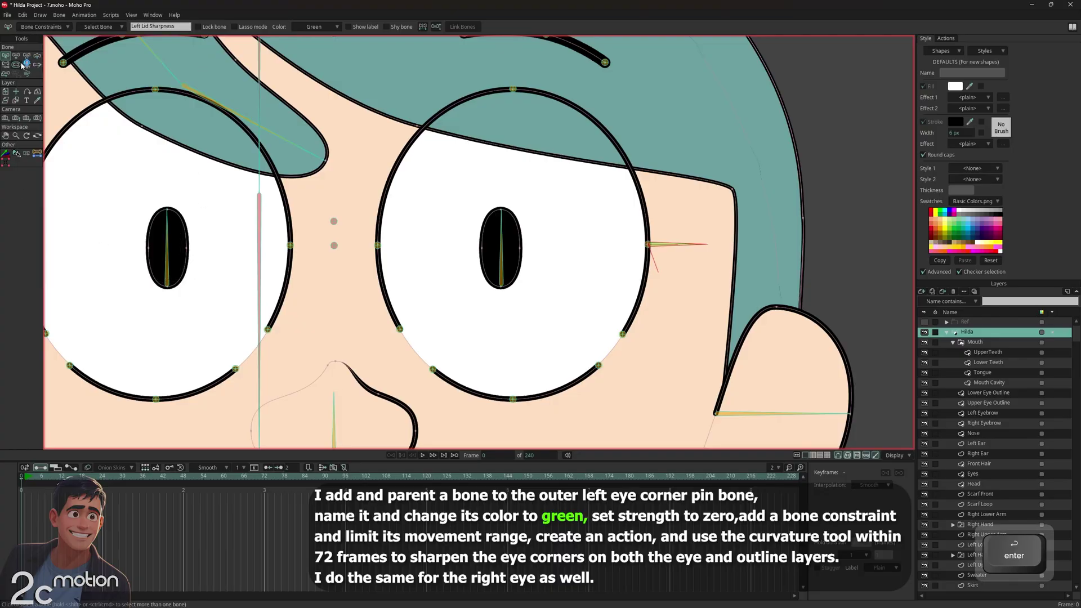
pyautogui.click(16, 152)
pyautogui.click(129, 27)
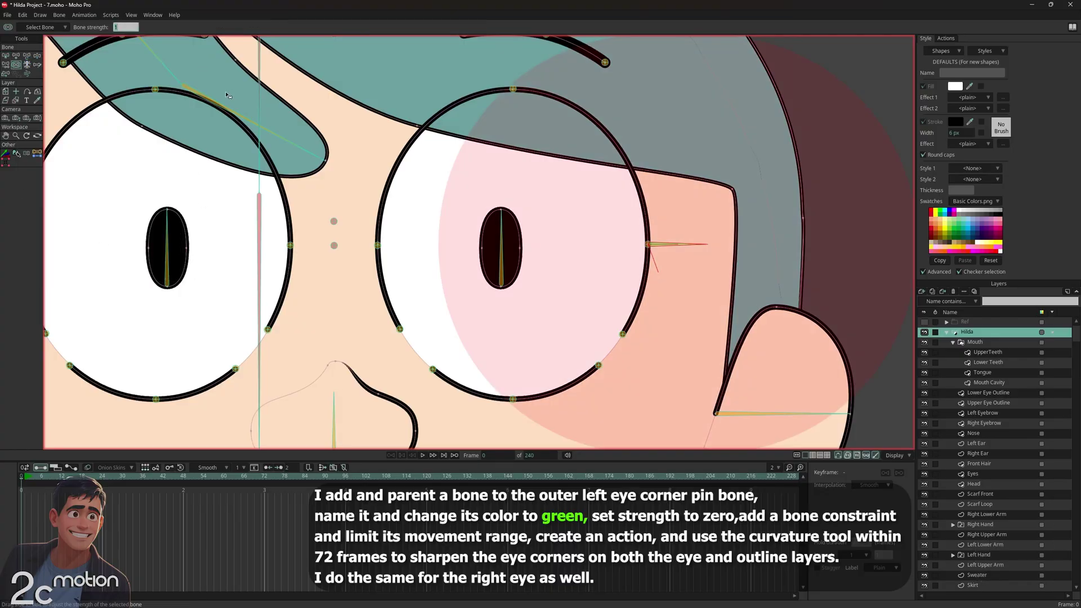
pyautogui.write('0')
pyautogui.press('Return')
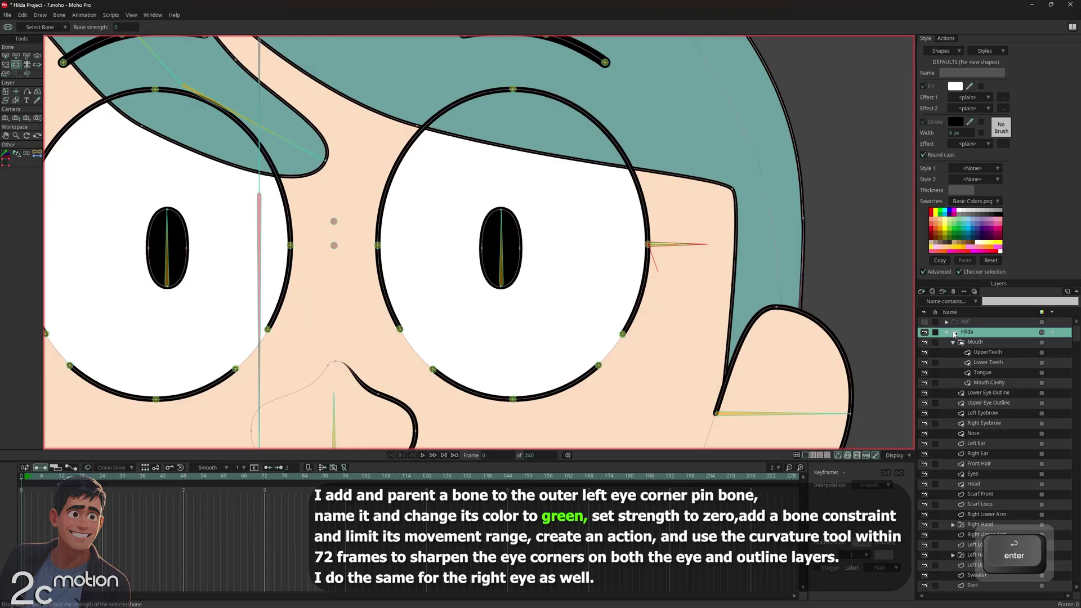
# Create a new action named Left Lid Sharpness for the selected bone.
pyautogui.click(945, 38)
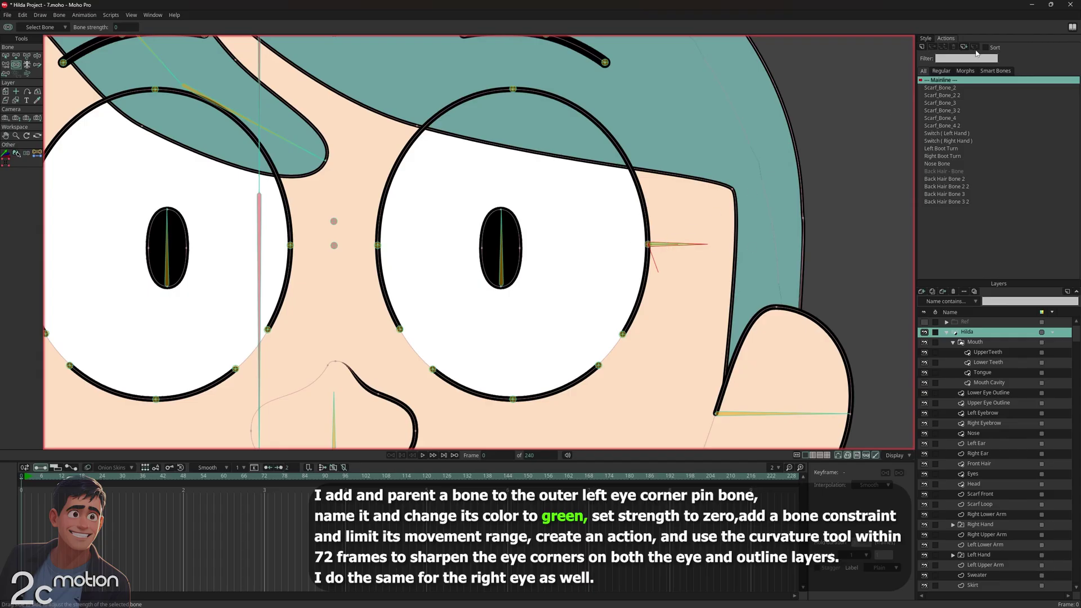
pyautogui.click(922, 46)
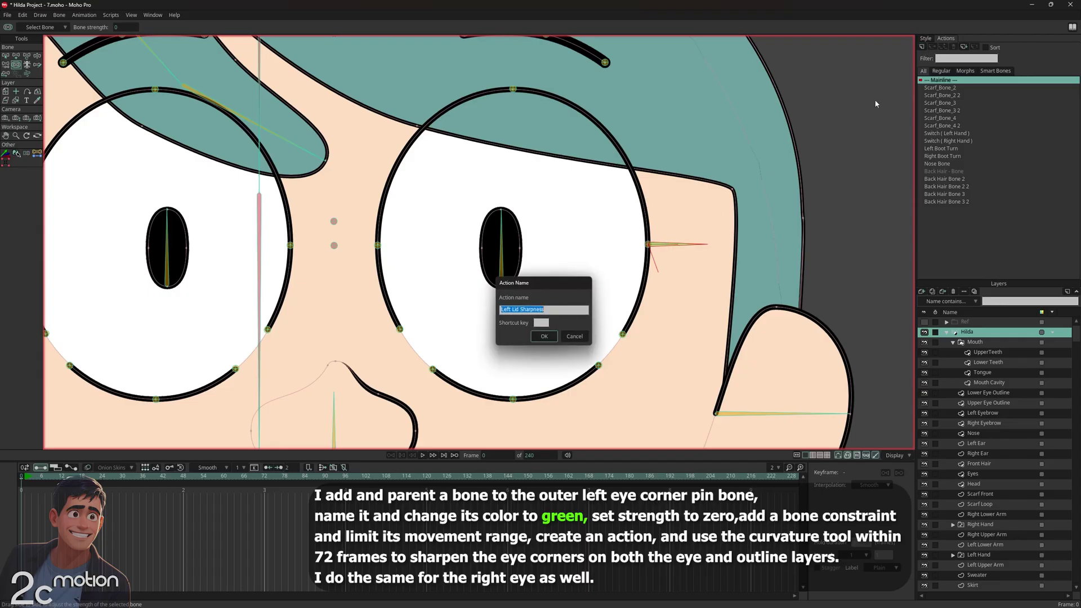
pyautogui.click(546, 338)
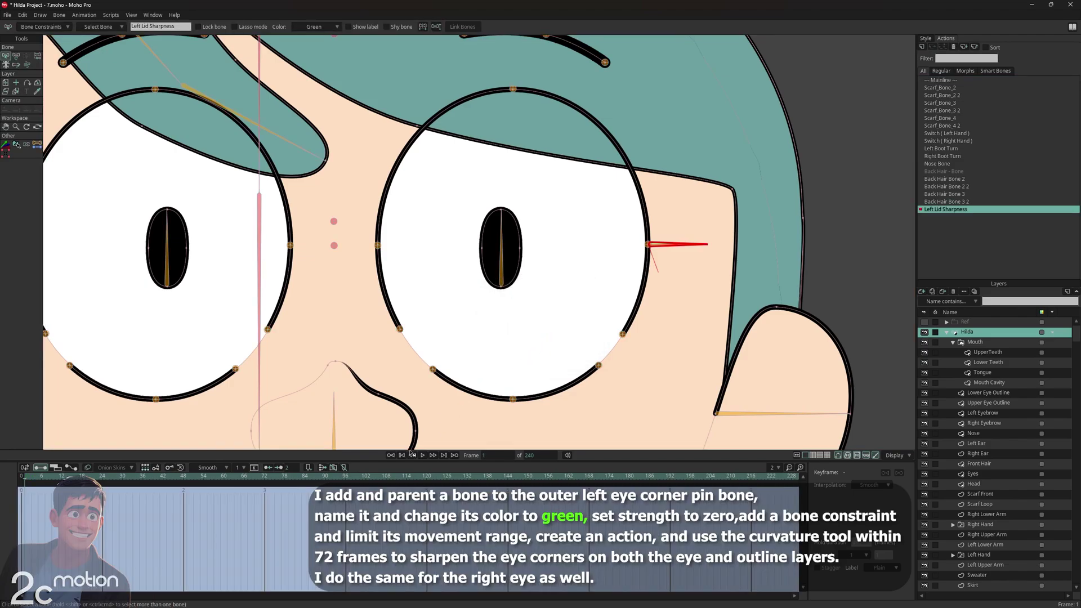
# At frame 72 of the action, rotate the Left Lid Sharpness bone downward to its angle limit.
pyautogui.click(263, 481)
pyautogui.click(264, 482)
pyautogui.moveTo(292, 461); pyautogui.dragTo(253, 416)
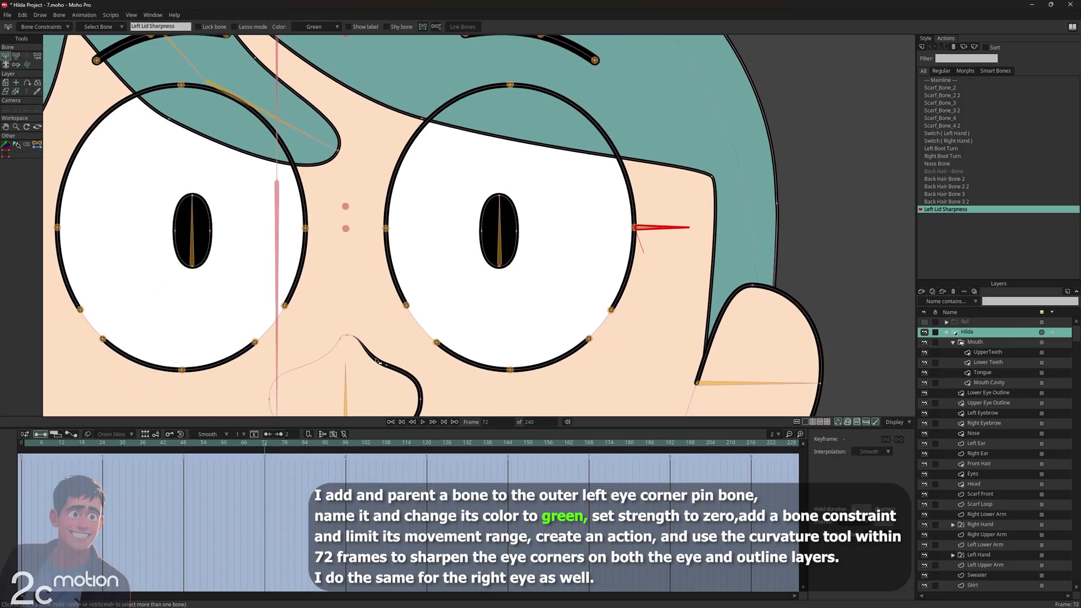
pyautogui.click(15, 56)
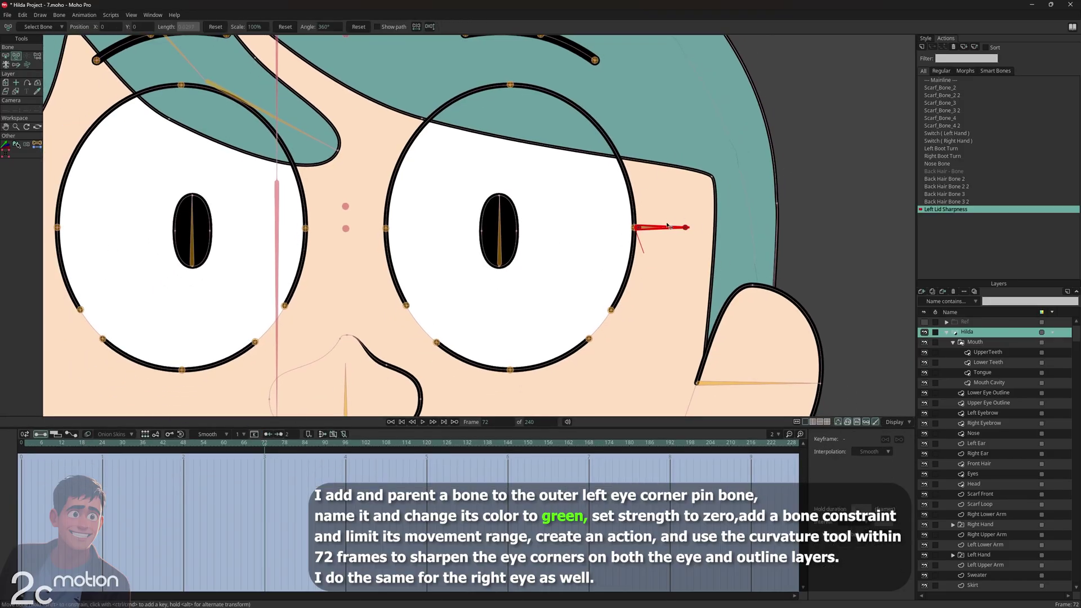
pyautogui.moveTo(670, 226); pyautogui.dragTo(653, 279)
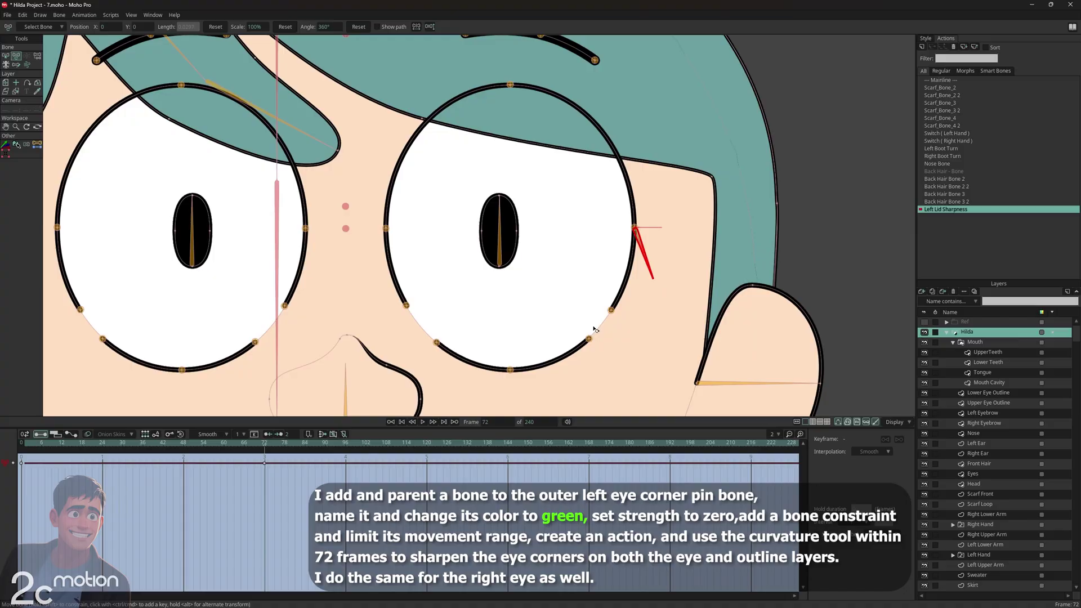
# On the Upper Eye Outline layer, set the curvature of the left eye's outer and inner corner points to 0.
pyautogui.click(16, 92)
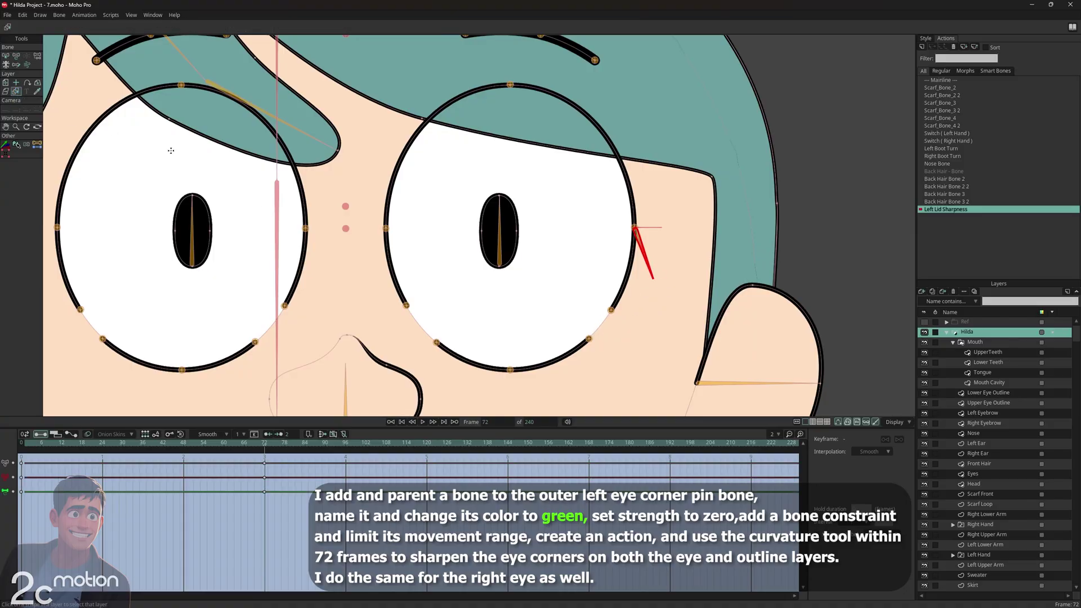
pyautogui.click(629, 194)
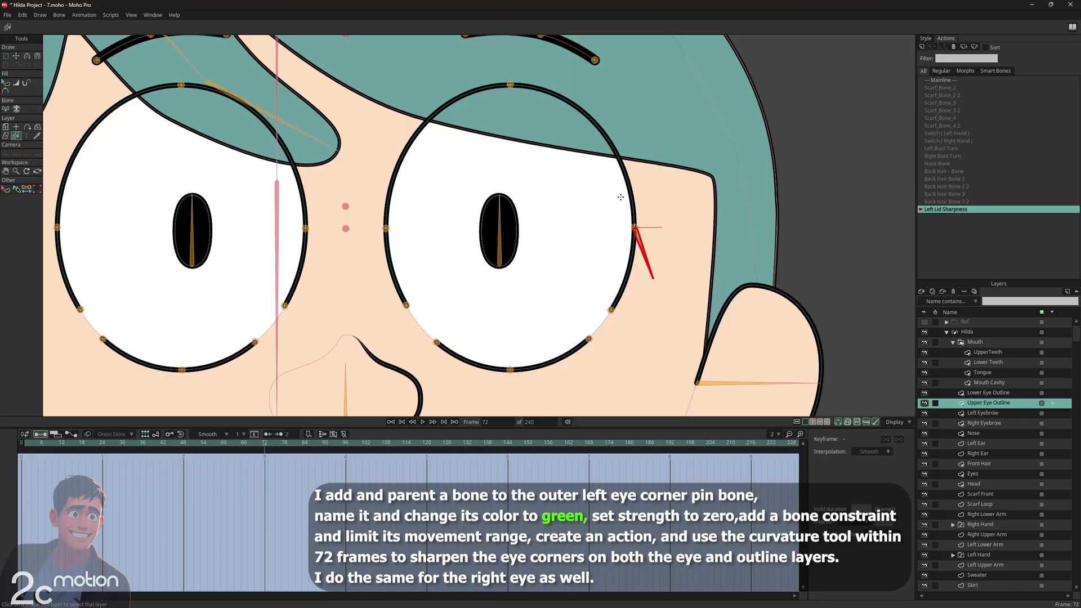
pyautogui.click(925, 403)
pyautogui.click(924, 403)
pyautogui.press('g')
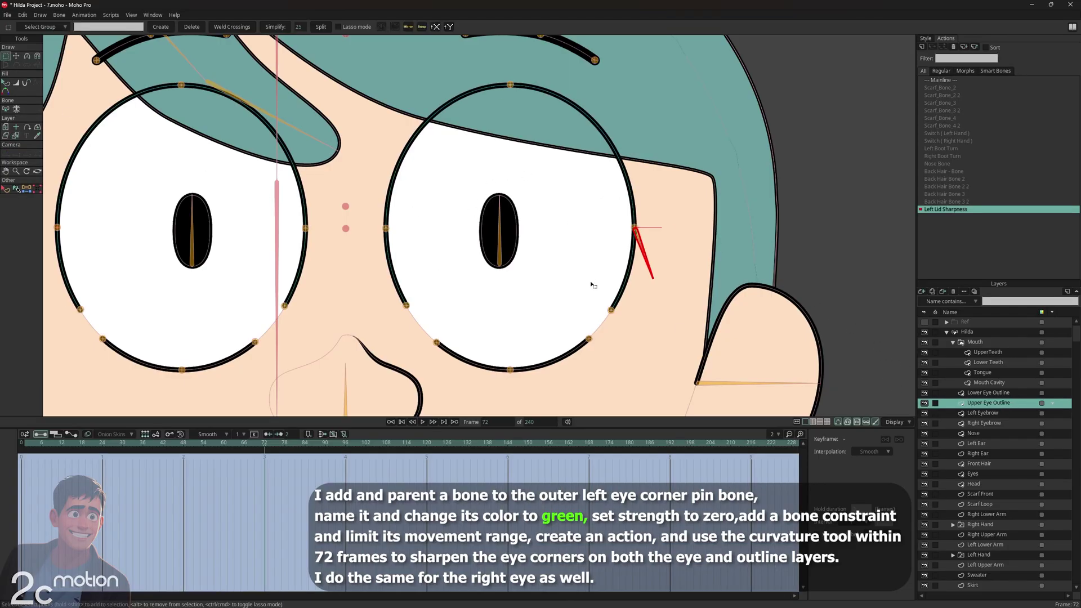
pyautogui.moveTo(663, 202); pyautogui.dragTo(611, 268)
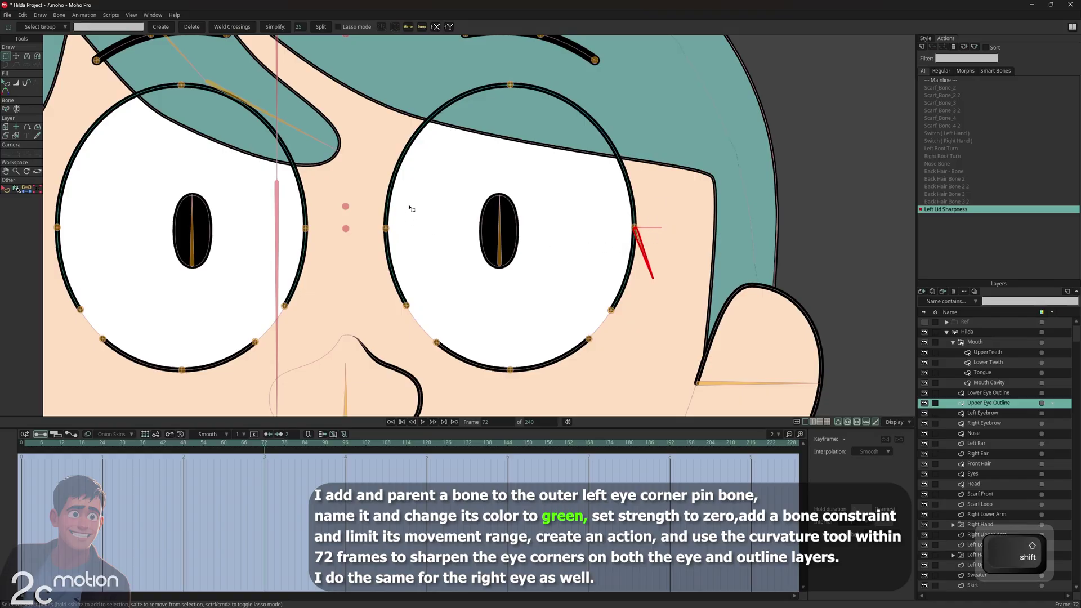
pyautogui.moveTo(410, 205); pyautogui.dragTo(372, 263)
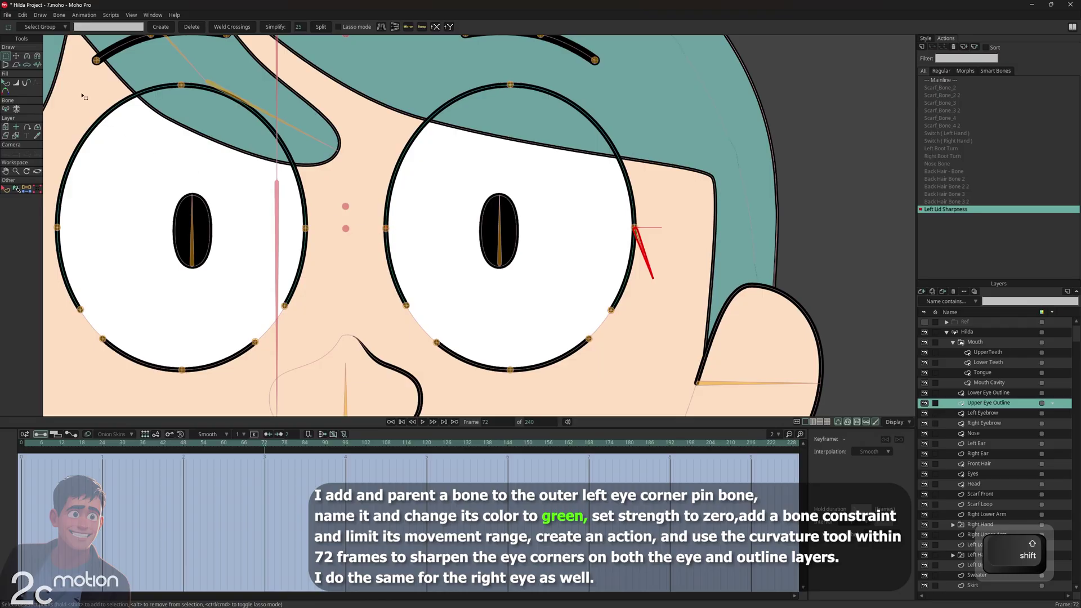
pyautogui.click(30, 56)
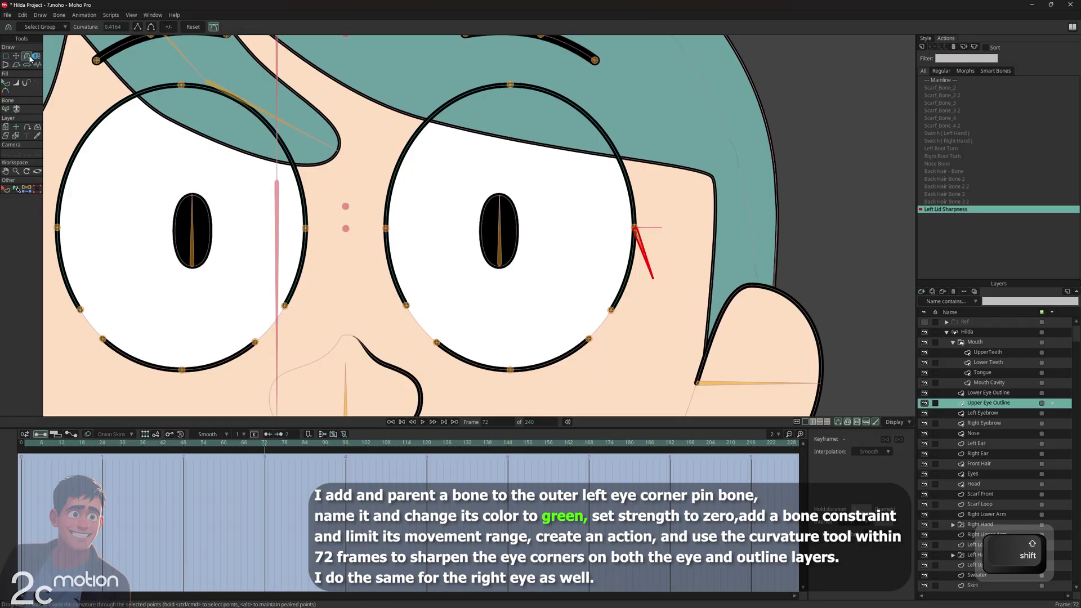
pyautogui.moveTo(143, 42); pyautogui.dragTo(3, 48)
pyautogui.click(113, 27)
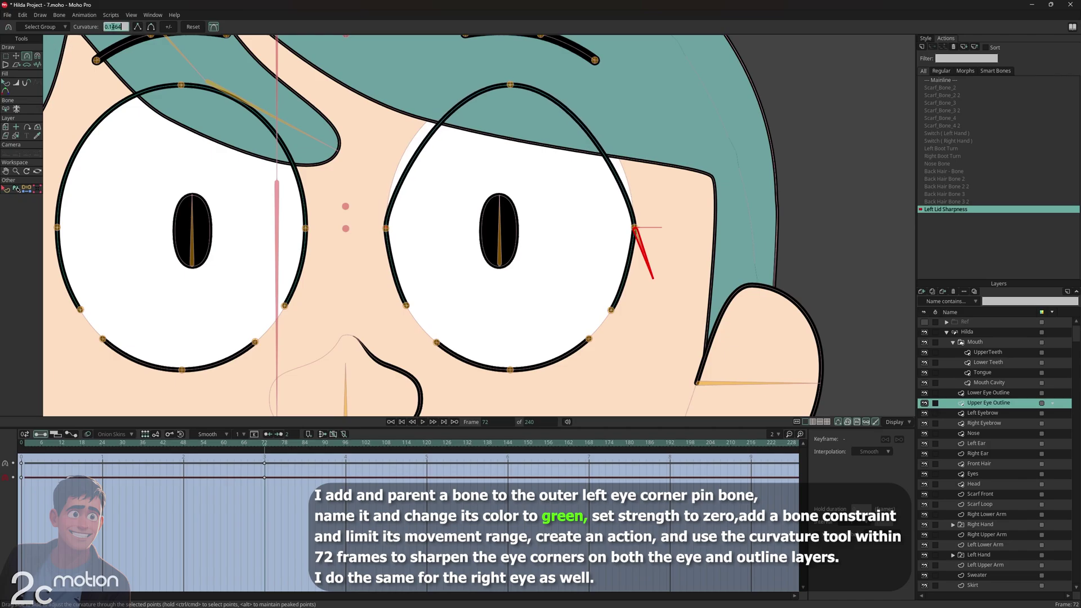
pyautogui.write('0')
pyautogui.press('Return')
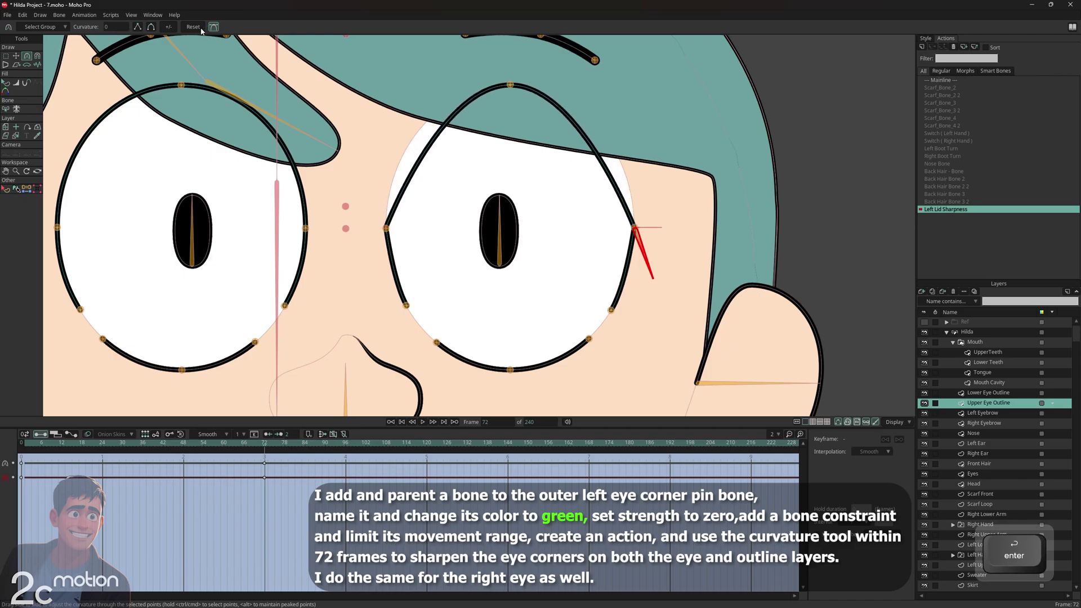
# On the Eyes layer, set the curvature of the left eye's inner and outer corner points to 0.
pyautogui.click(16, 137)
pyautogui.click(438, 231)
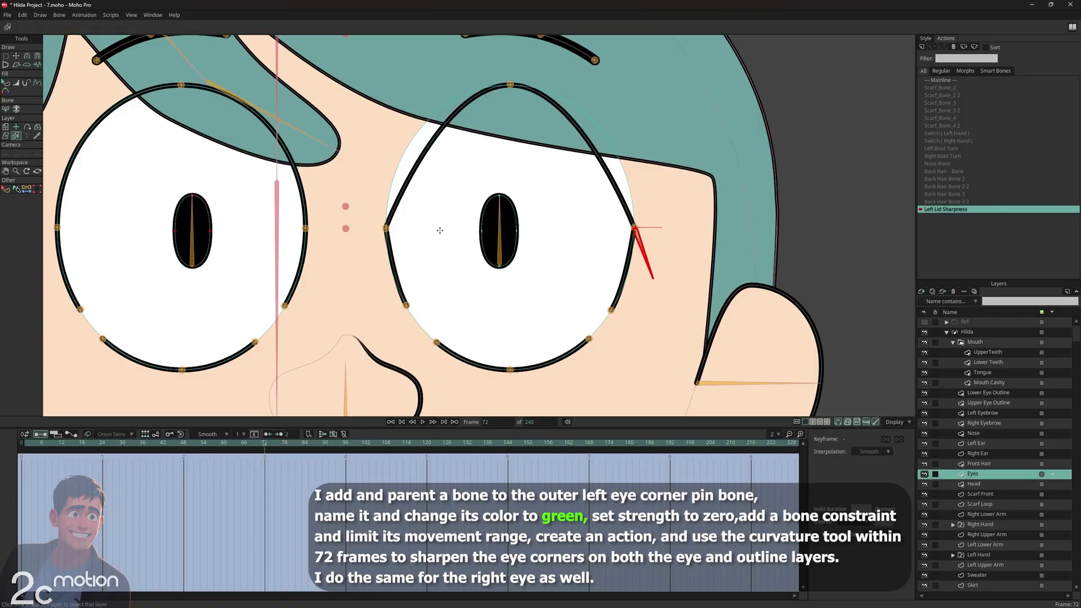
pyautogui.click(924, 475)
pyautogui.click(923, 477)
pyautogui.click(6, 57)
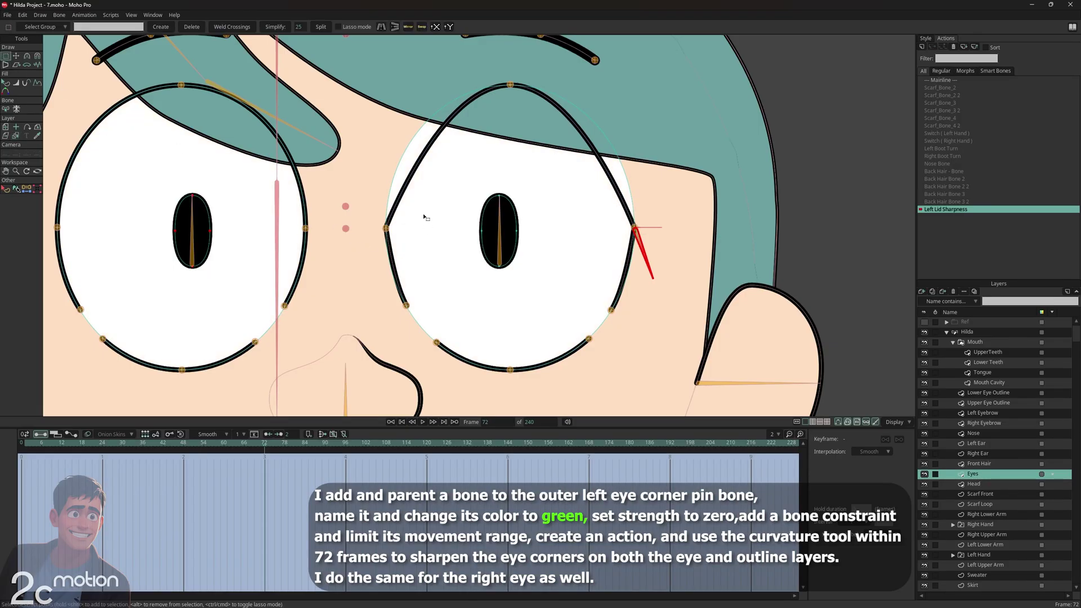
pyautogui.moveTo(419, 205); pyautogui.dragTo(370, 259)
pyautogui.moveTo(677, 206); pyautogui.dragTo(621, 255)
pyautogui.click(27, 56)
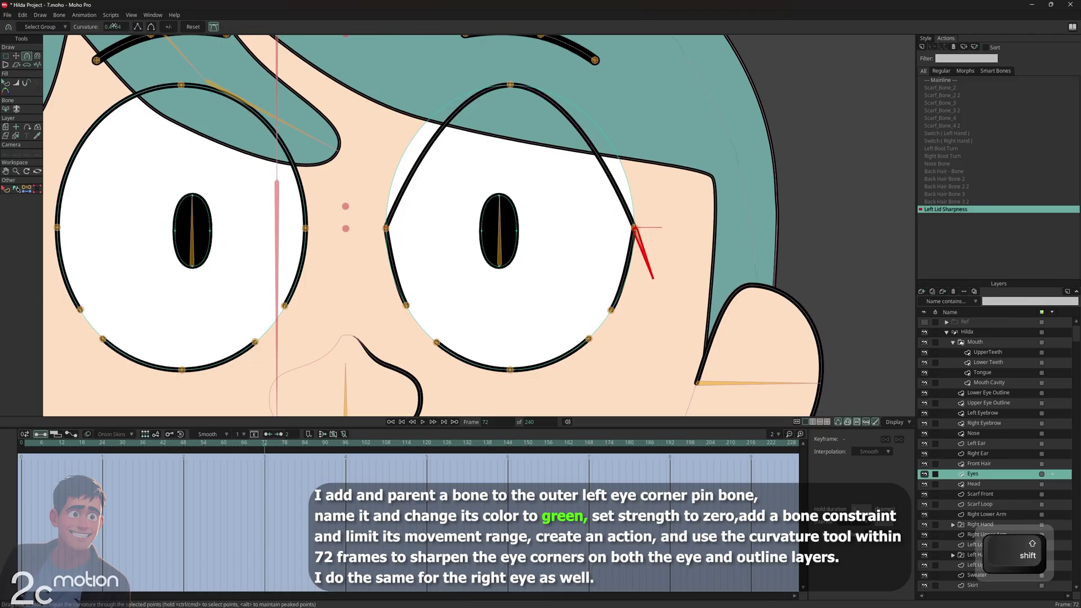
pyautogui.doubleClick(114, 26)
pyautogui.write('0')
pyautogui.press('Return')
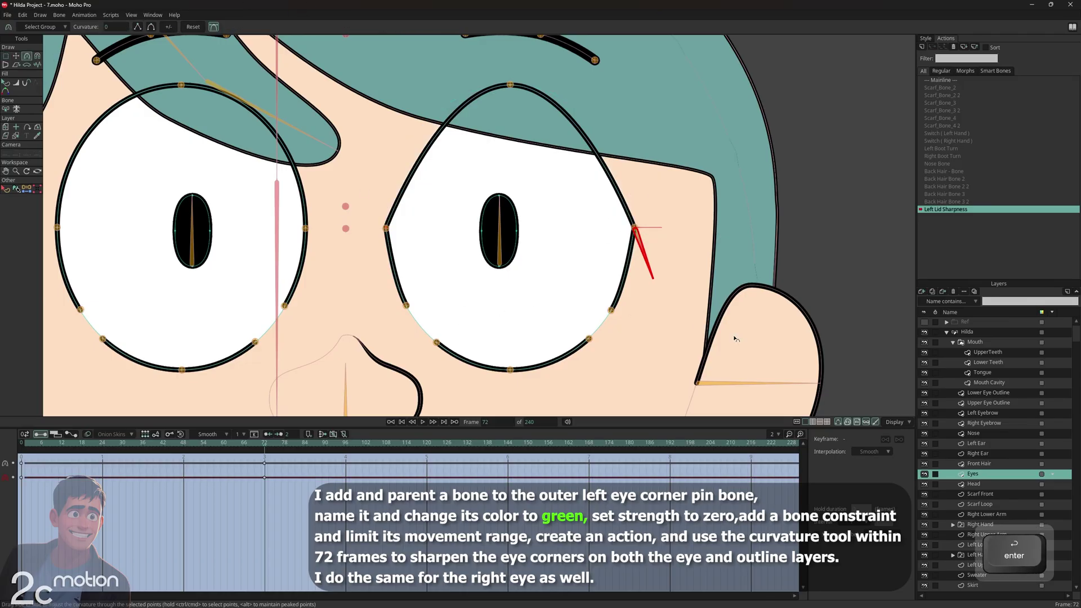
# Scrub the timeline to preview the lid action, then return to Mainline with the Hilda bone layer selected.
pyautogui.moveTo(264, 444)
pyautogui.mouseDown()
pyautogui.moveTo(79, 444)
pyautogui.moveTo(141, 459)
pyautogui.moveTo(246, 439)
pyautogui.mouseUp()
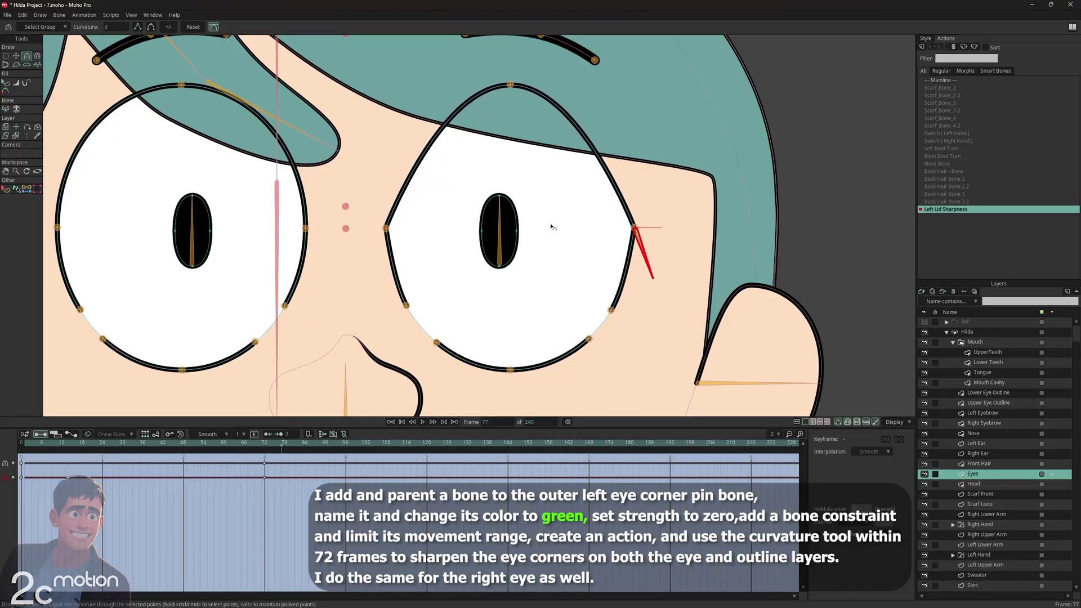
pyautogui.click(950, 80)
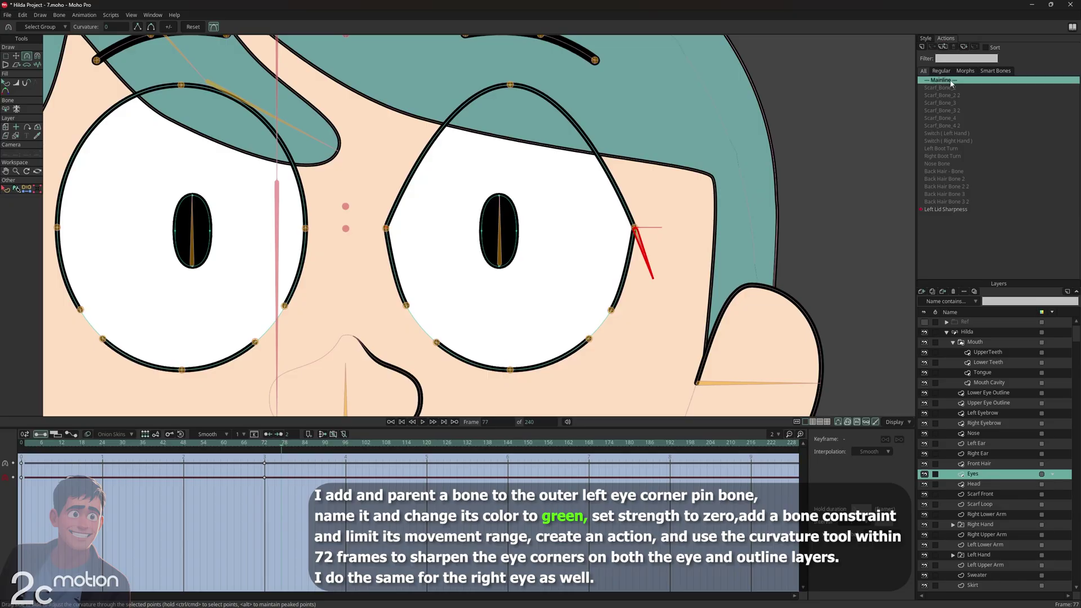
pyautogui.click(971, 334)
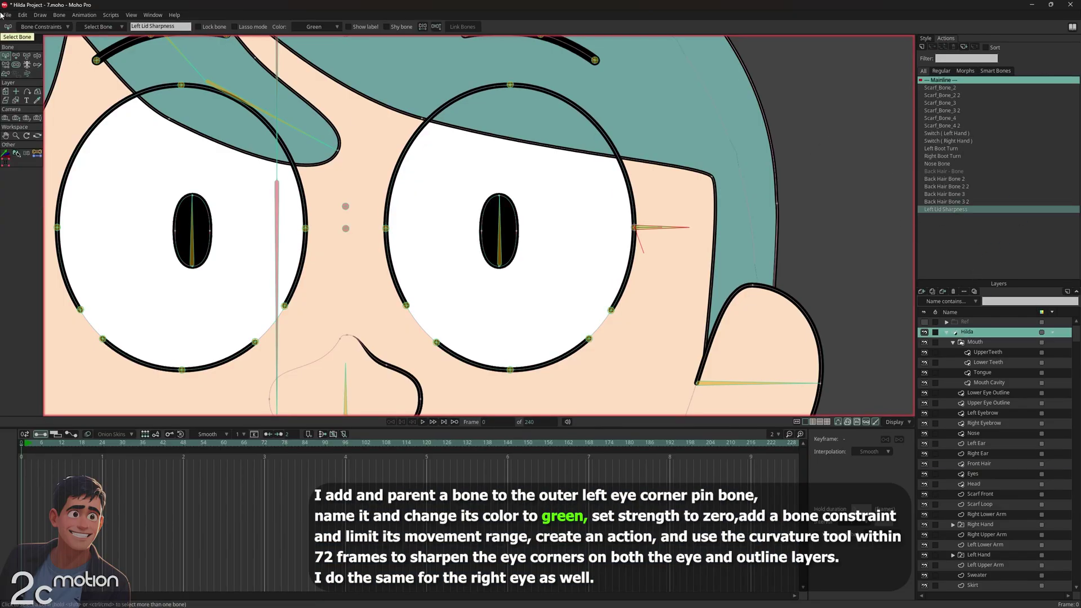
# Add a horizontal bone extending outward from the right eye's outer corner pin bone, parented to that pin bone.
pyautogui.moveTo(369, 242); pyautogui.dragTo(506, 243)
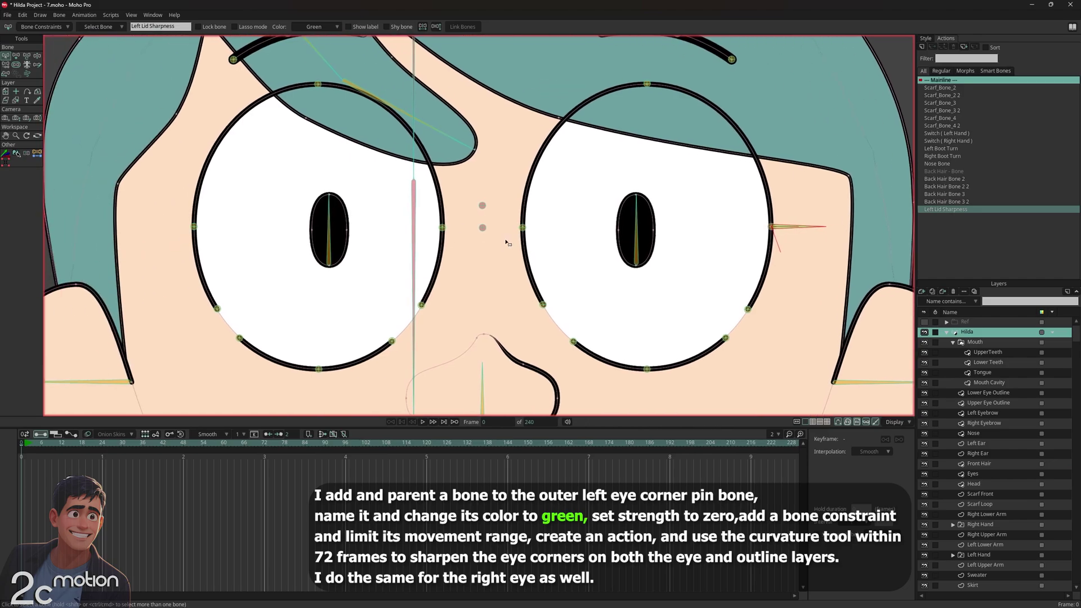
pyautogui.click(194, 227)
pyautogui.moveTo(219, 261); pyautogui.dragTo(303, 256)
pyautogui.scroll(2, 315, 256)
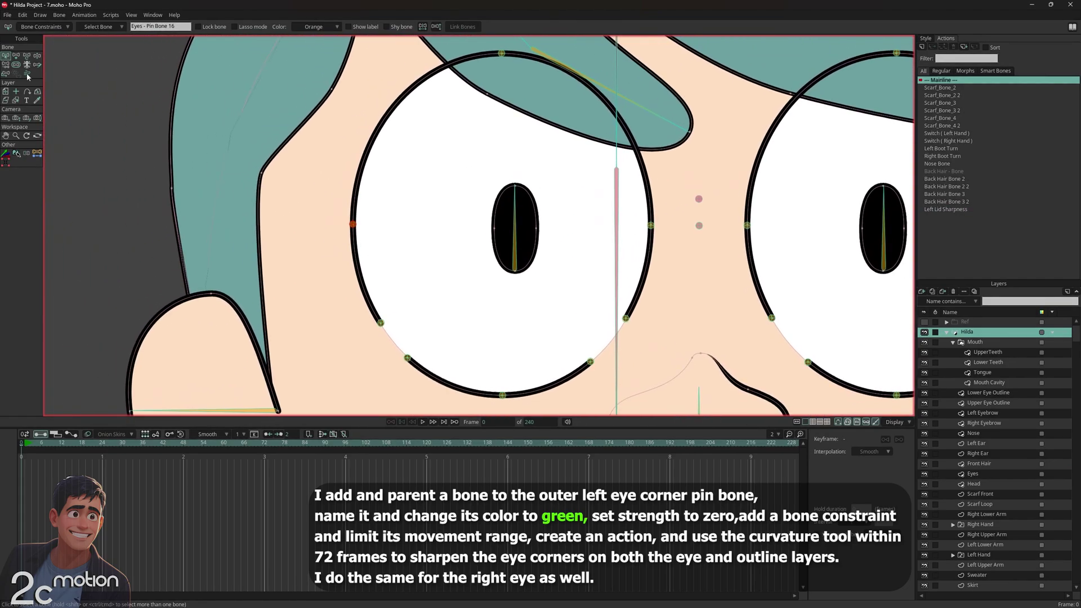
pyautogui.press('a')
pyautogui.moveTo(352, 224); pyautogui.dragTo(276, 224)
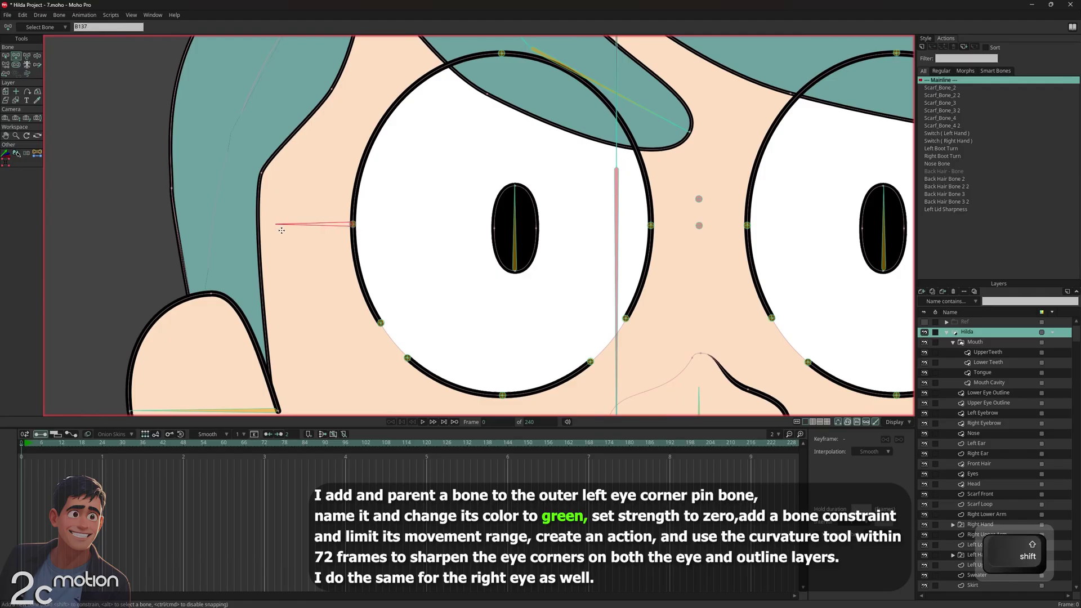
# Colour the new bone at the right eye's outer corner green and name it Right Lid Sharpness.
pyautogui.click(6, 56)
pyautogui.click(319, 26)
pyautogui.click(320, 68)
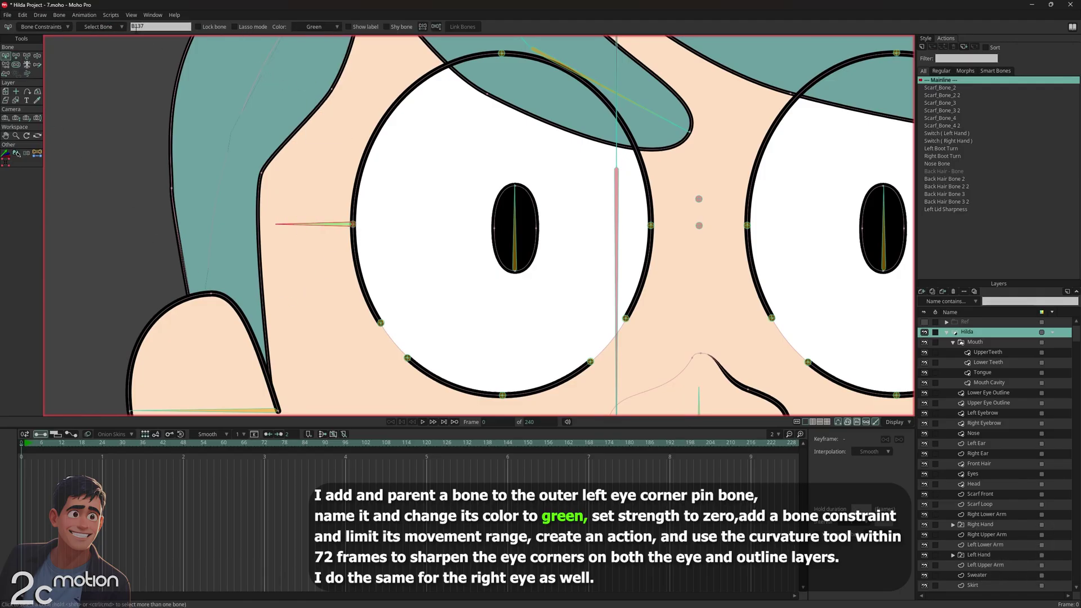
pyautogui.doubleClick(191, 26)
pyautogui.write('Ri')
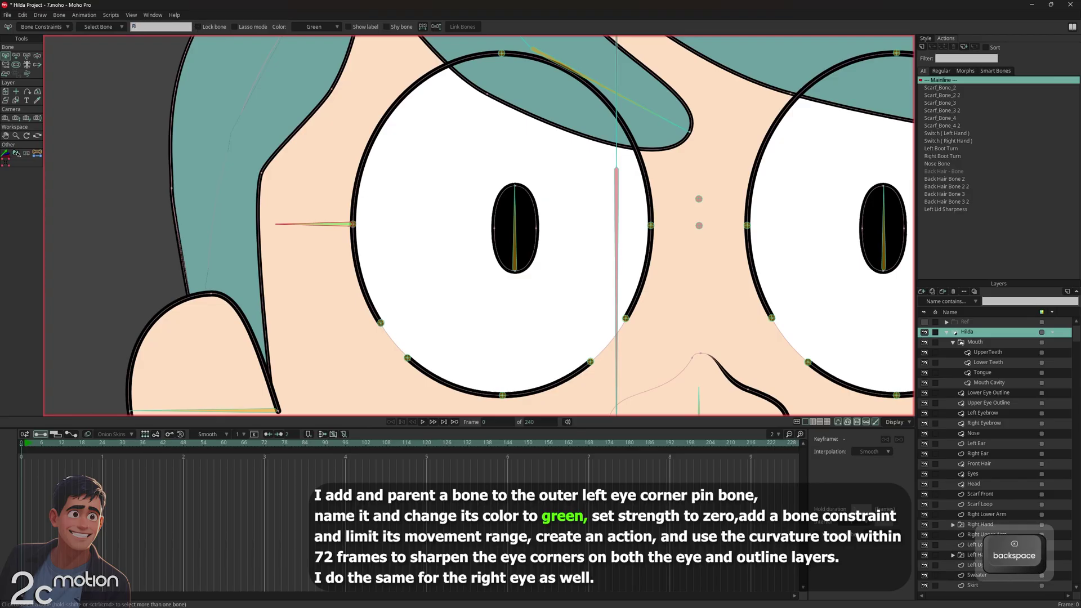
pyautogui.write('ght Lid')
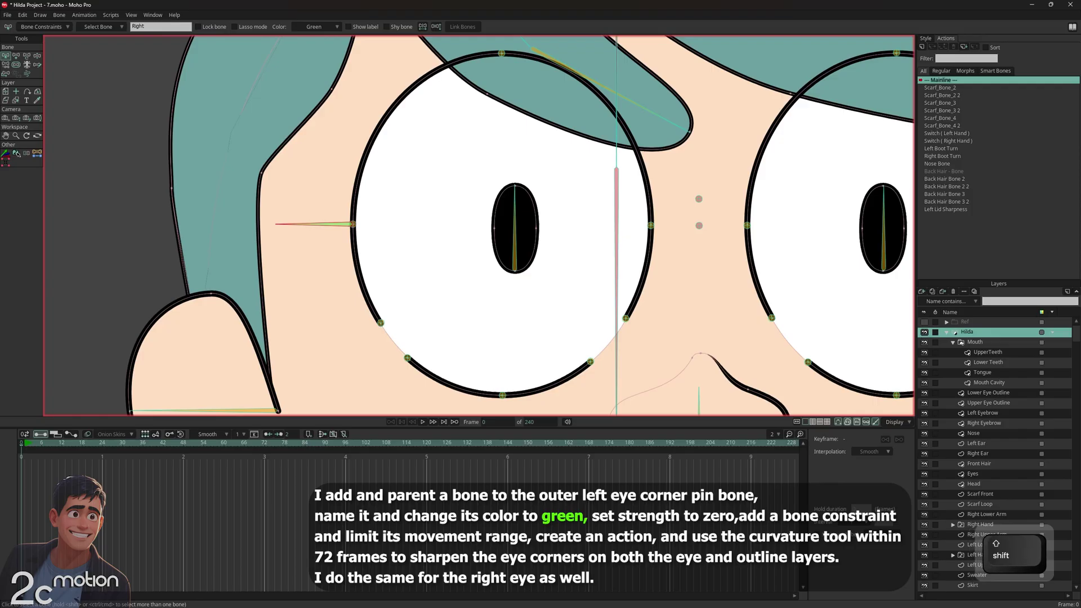
pyautogui.write(' S')
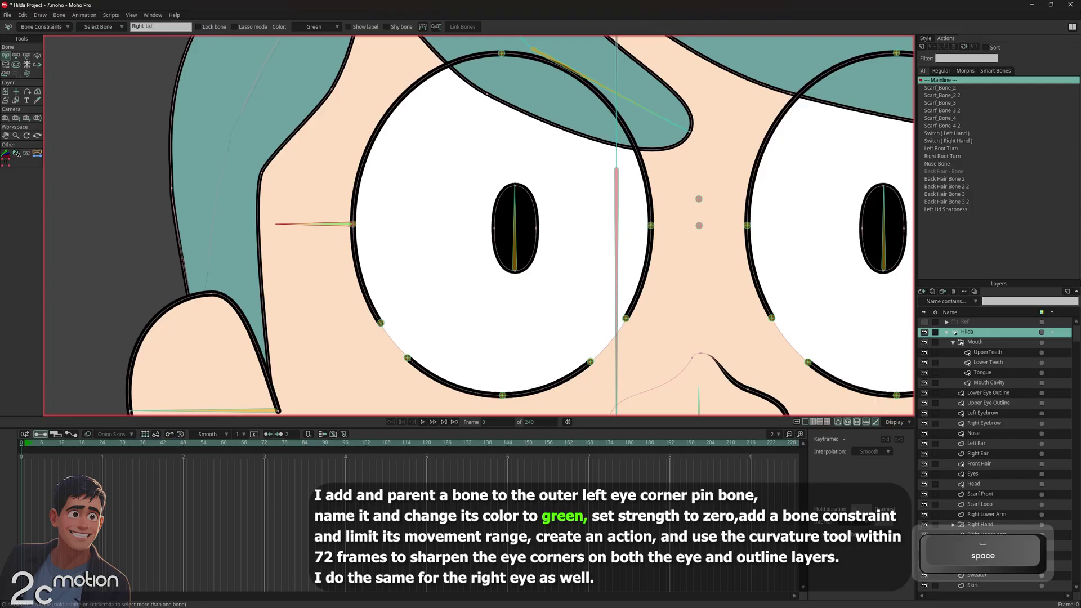
pyautogui.write('harp')
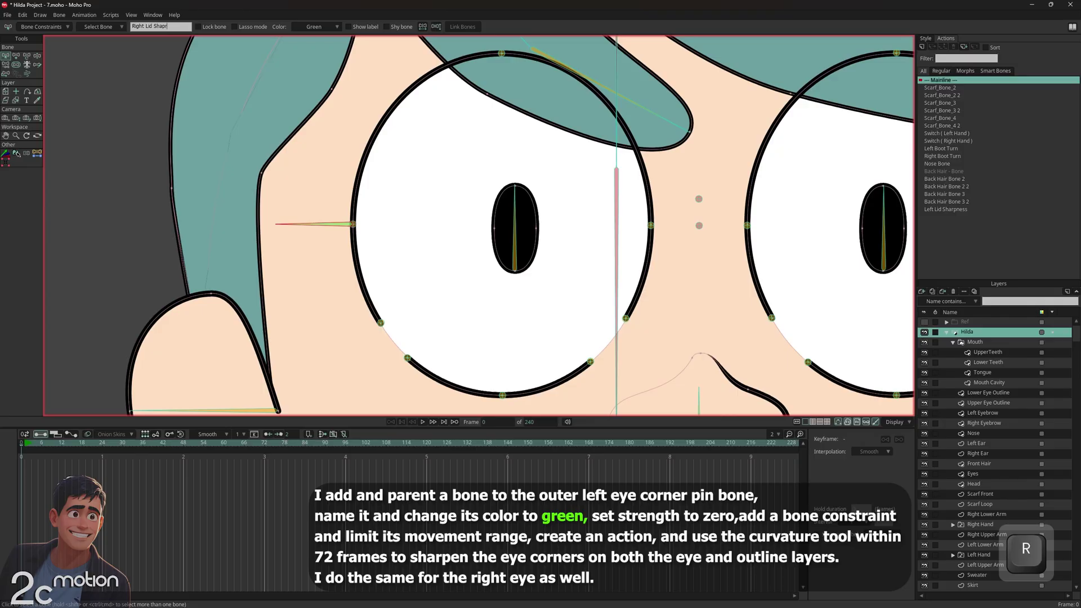
pyautogui.write('ness')
pyautogui.press('Return')
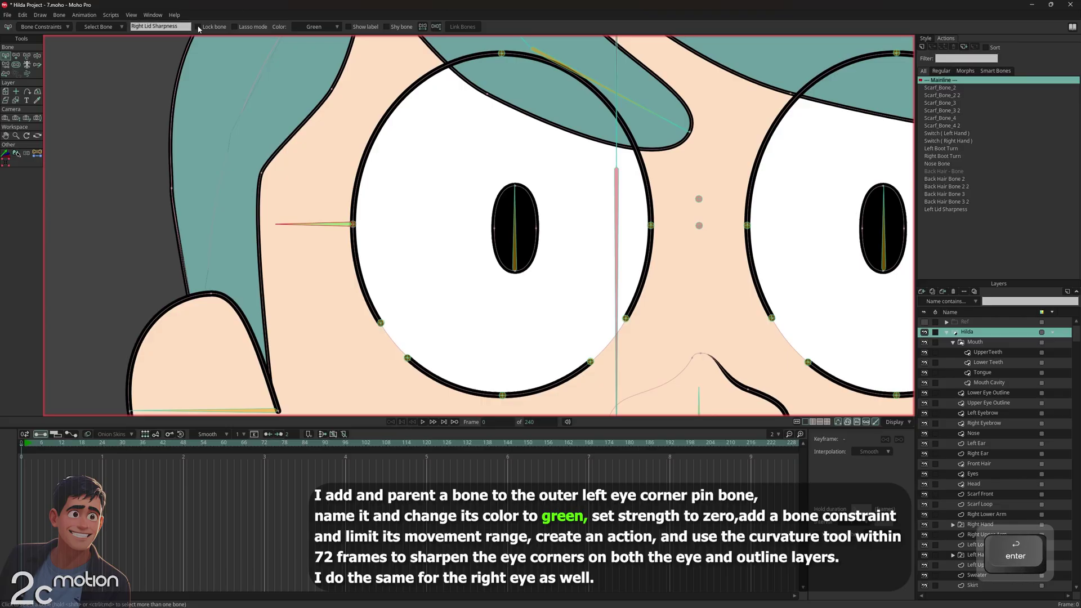
# Enable angle constraints on the Right Lid Sharpness bone and set its minimum angle to 0°.
pyautogui.click(45, 26)
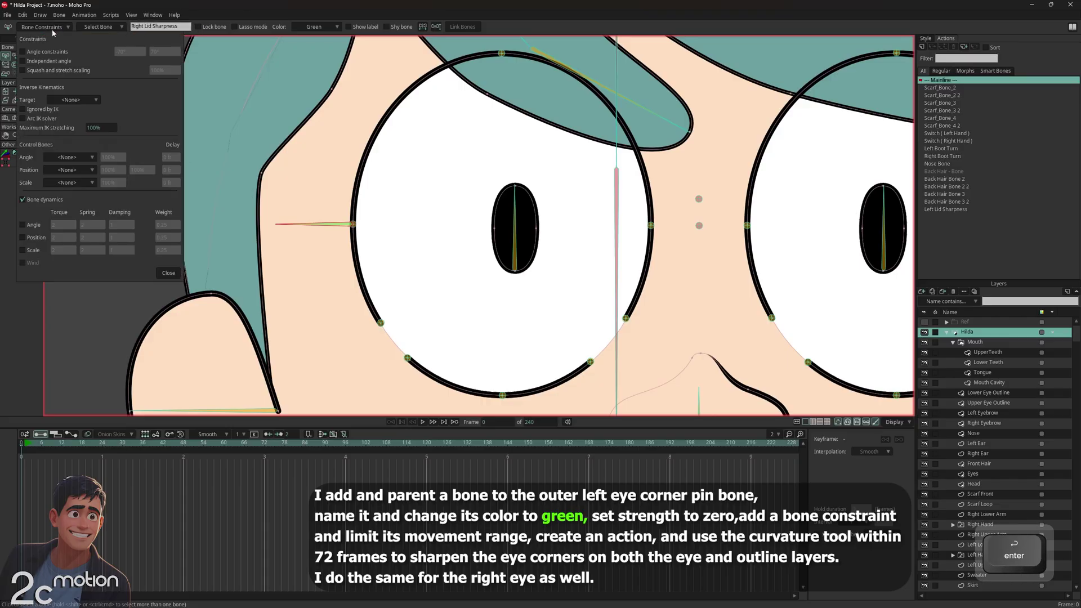
pyautogui.click(47, 52)
pyautogui.click(126, 51)
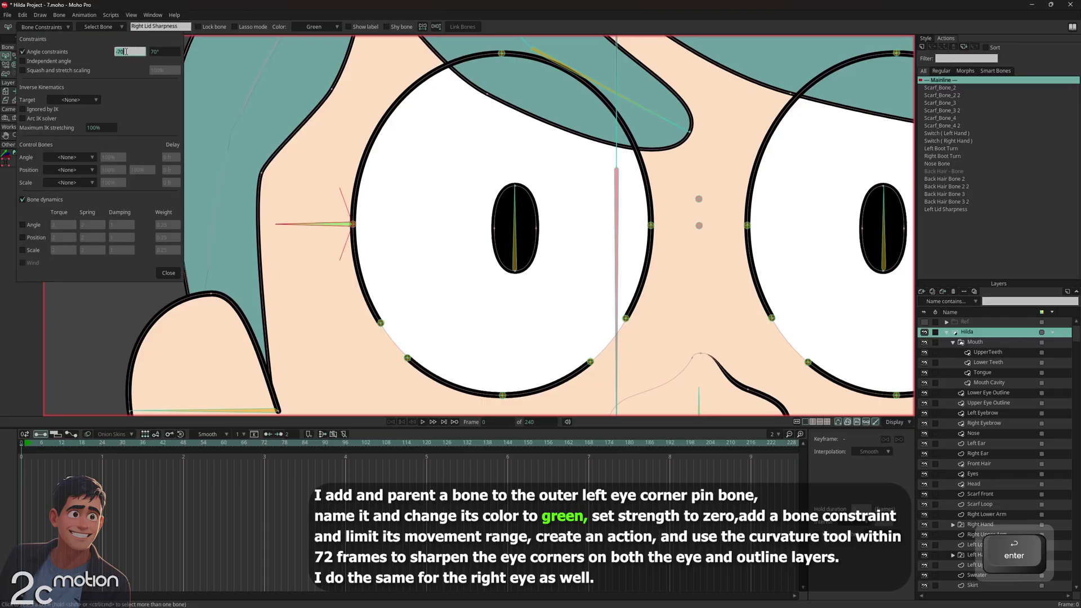
pyautogui.write('0')
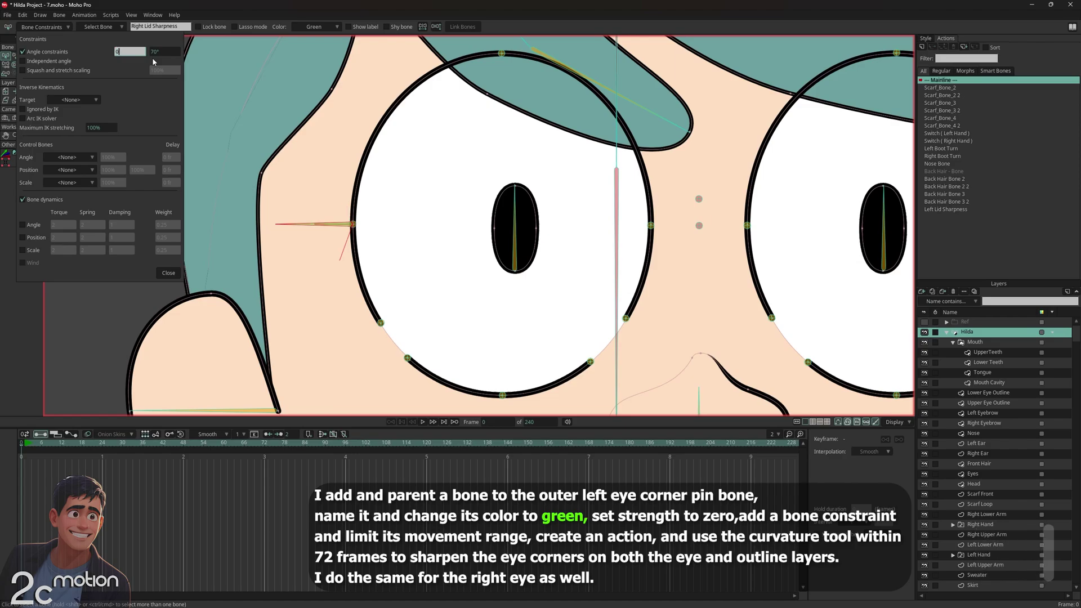
pyautogui.click(168, 275)
# Reduce the bone strength of the Right Lid Sharpness bone to 0.
pyautogui.click(16, 64)
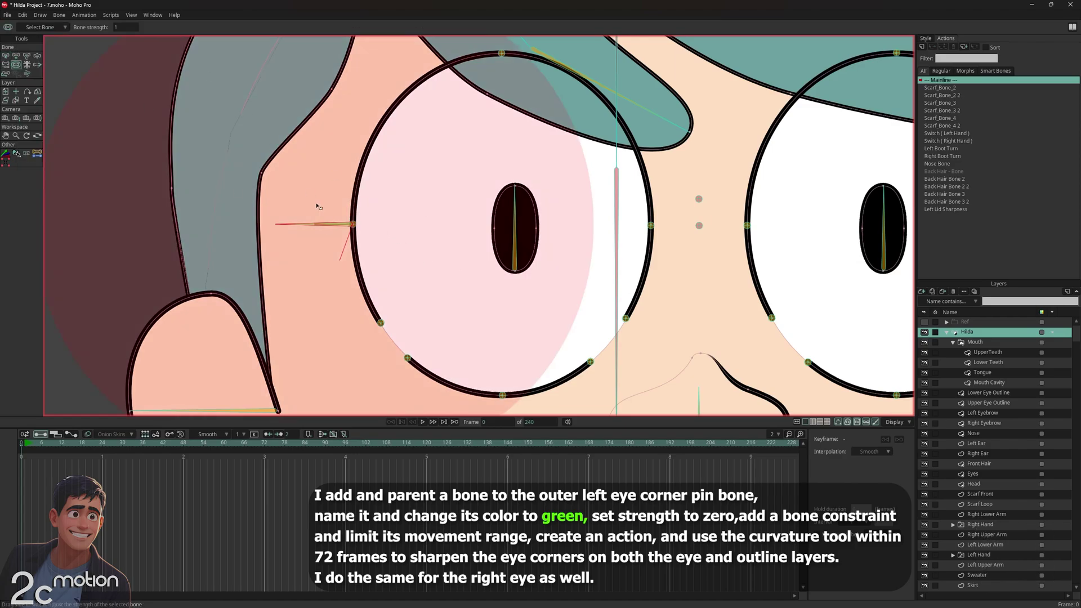
pyautogui.moveTo(317, 207); pyautogui.dragTo(217, 227)
pyautogui.press('Return')
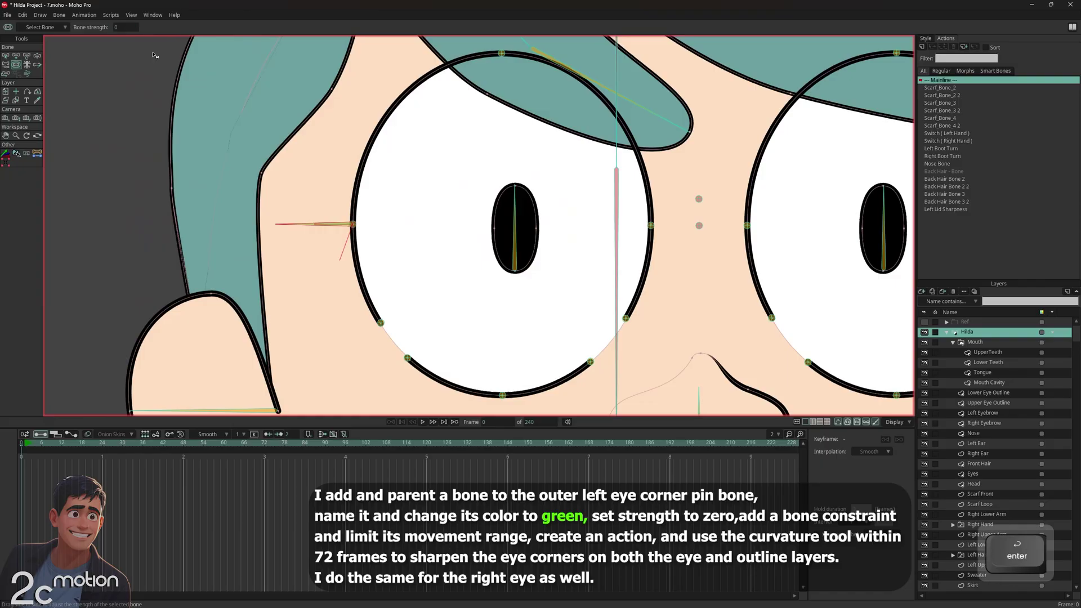
# Create a Right Lid Sharpness action for the bone and, at frame 72, rotate the bone downward to its constraint limit.
pyautogui.click(6, 55)
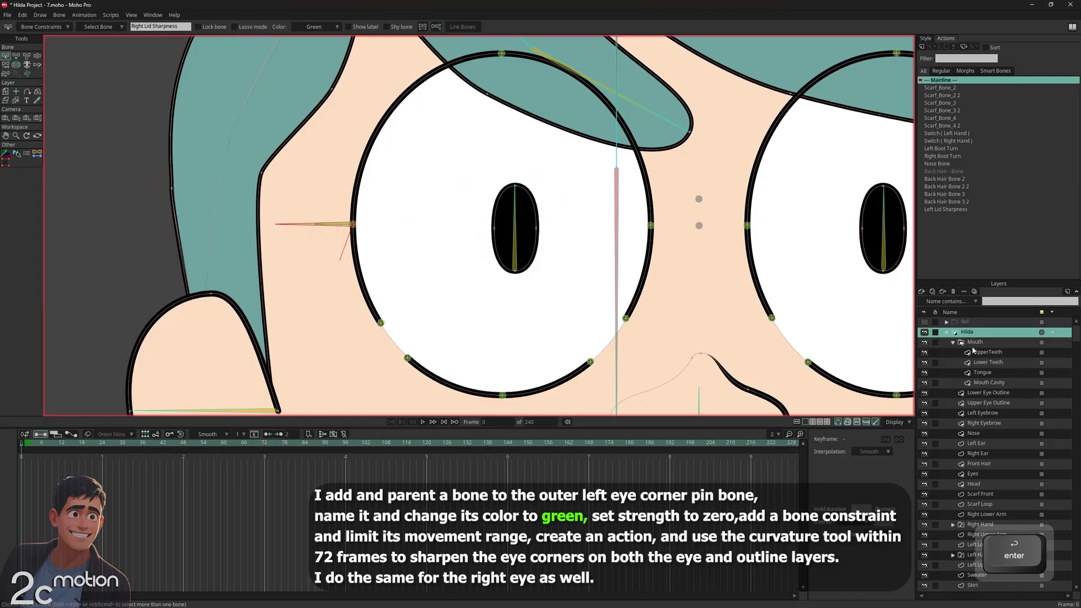
pyautogui.click(921, 47)
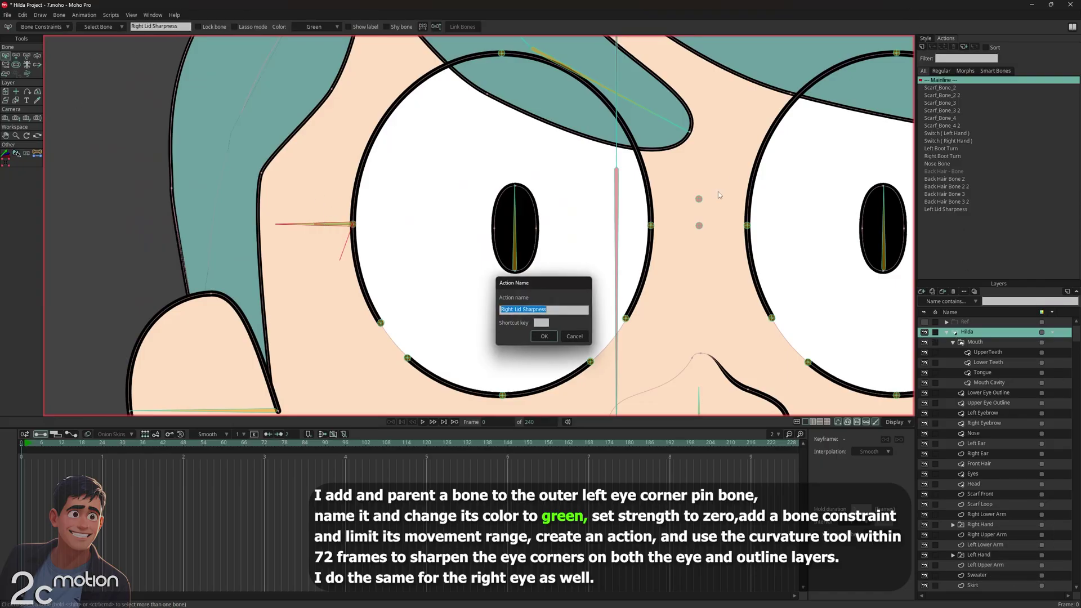
pyautogui.click(536, 337)
pyautogui.click(265, 444)
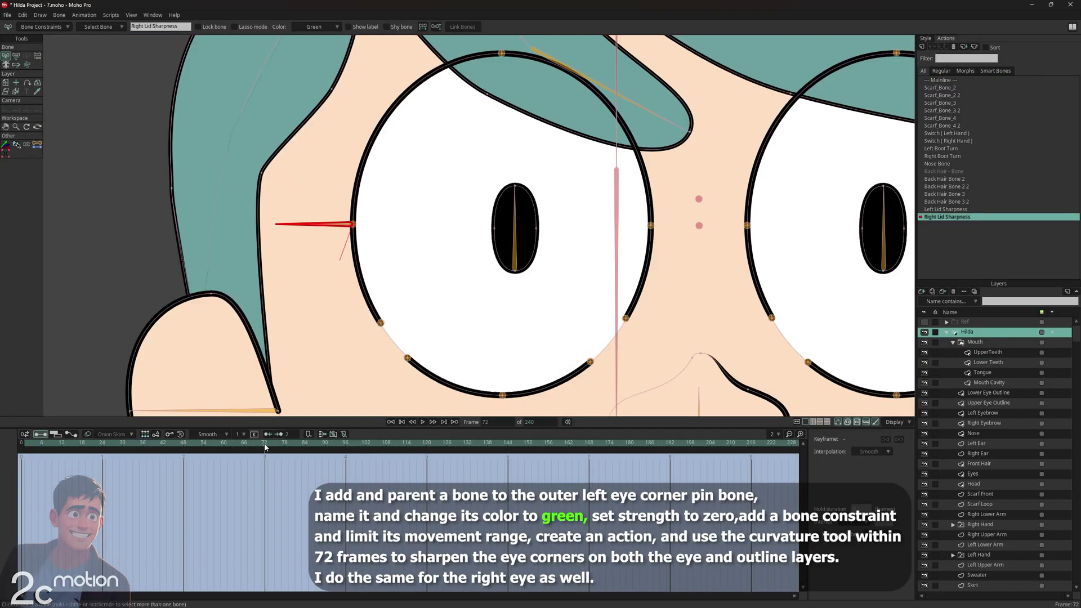
pyautogui.click(16, 55)
pyautogui.moveTo(329, 225); pyautogui.dragTo(368, 308)
# On the Upper Eye Outline layer, set the curvature of the right eye's outer and inner corner points to 0 at frame 72.
pyautogui.click(20, 93)
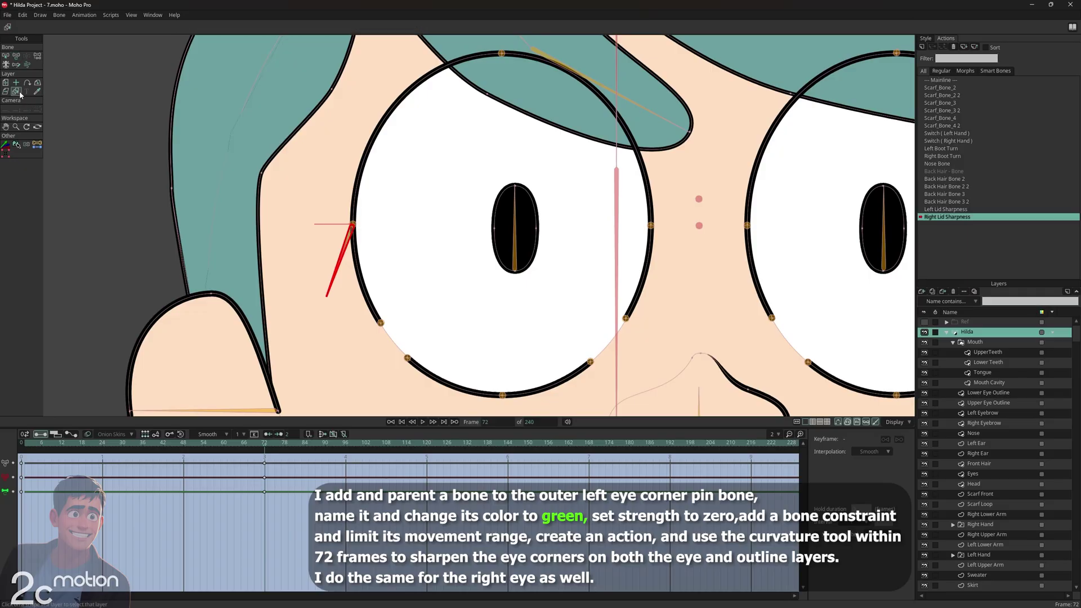
pyautogui.click(948, 403)
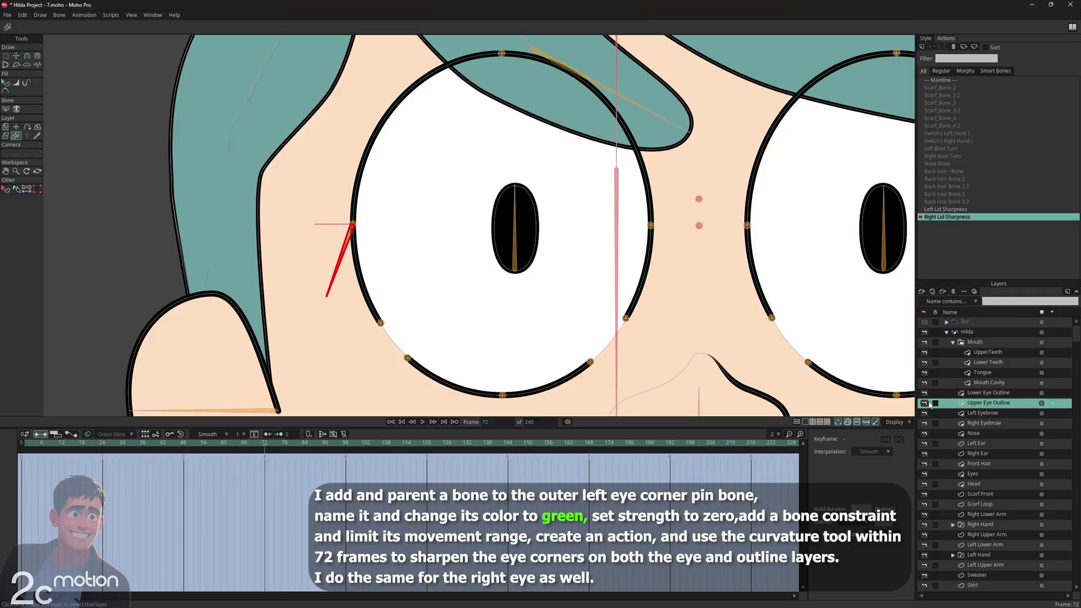
pyautogui.click(7, 57)
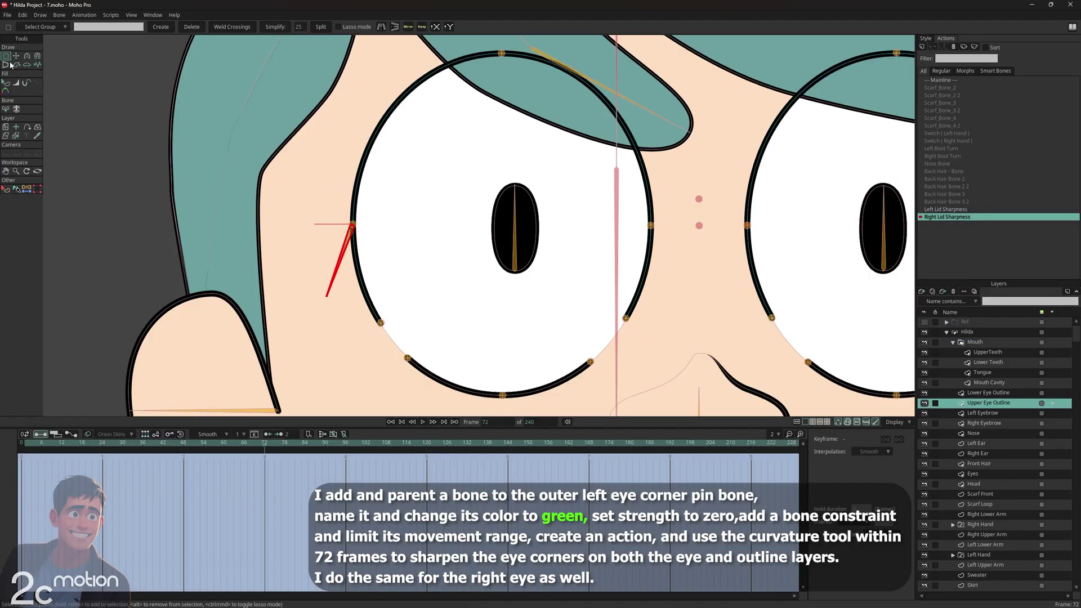
pyautogui.moveTo(376, 203); pyautogui.dragTo(333, 256)
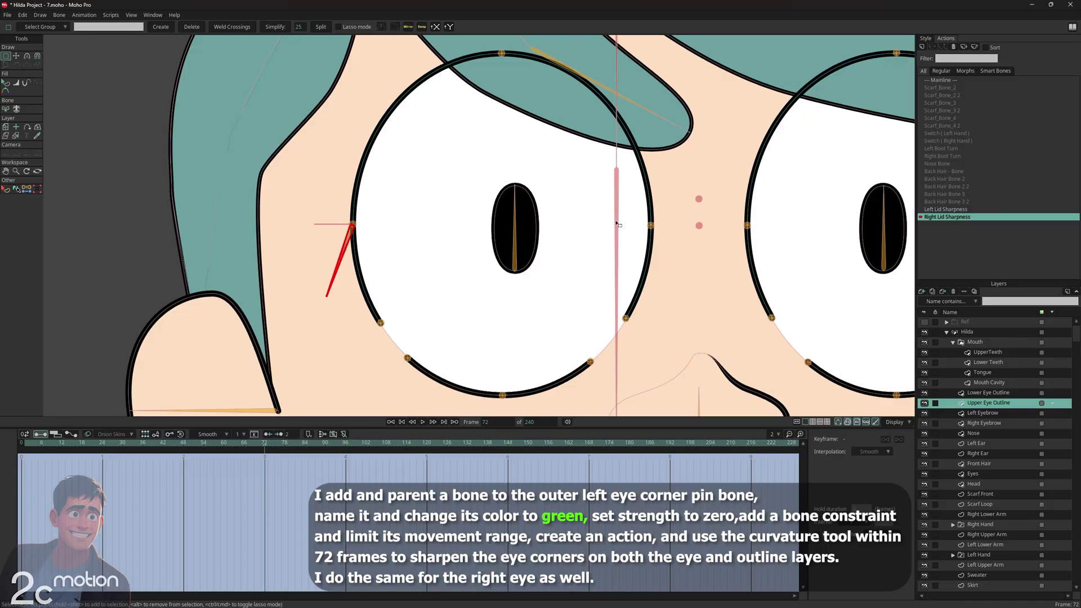
pyautogui.keyDown('shift'); pyautogui.click(651, 225); pyautogui.keyUp('shift')
pyautogui.click(15, 56)
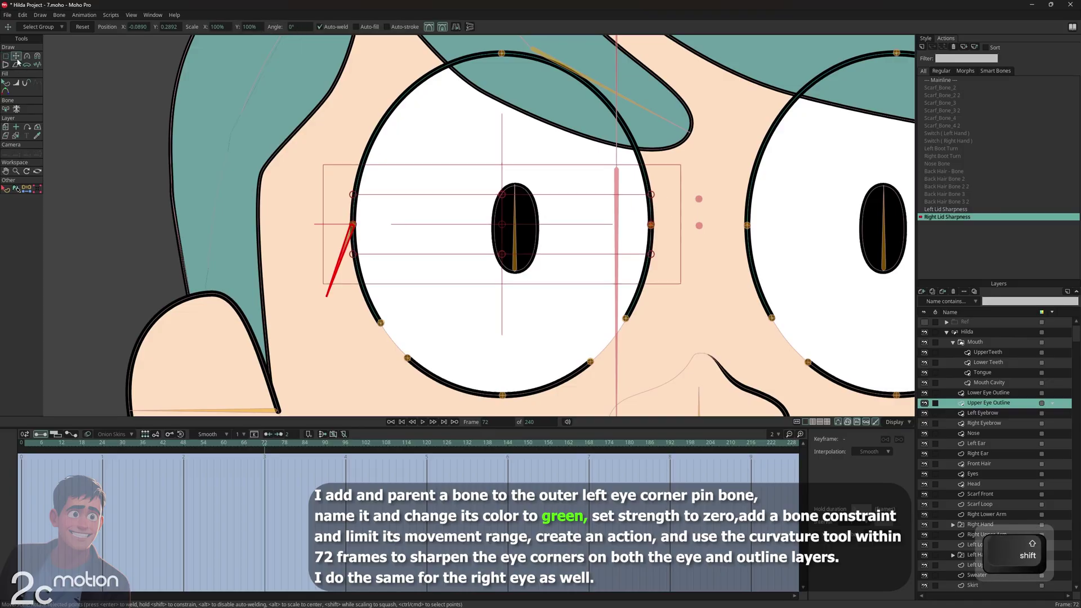
pyautogui.press('c')
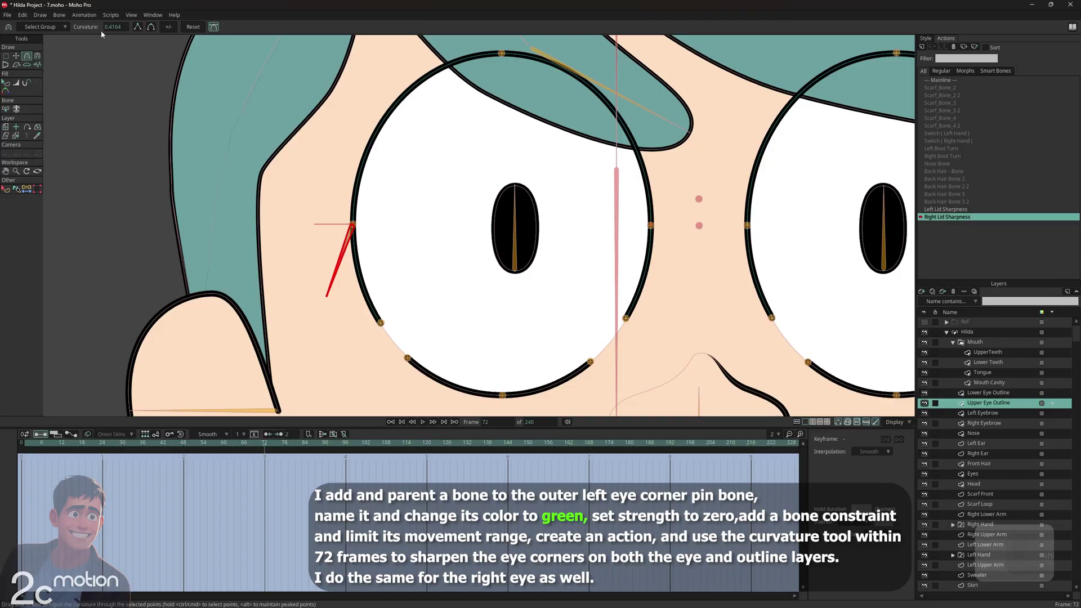
pyautogui.write('0')
pyautogui.press('Return')
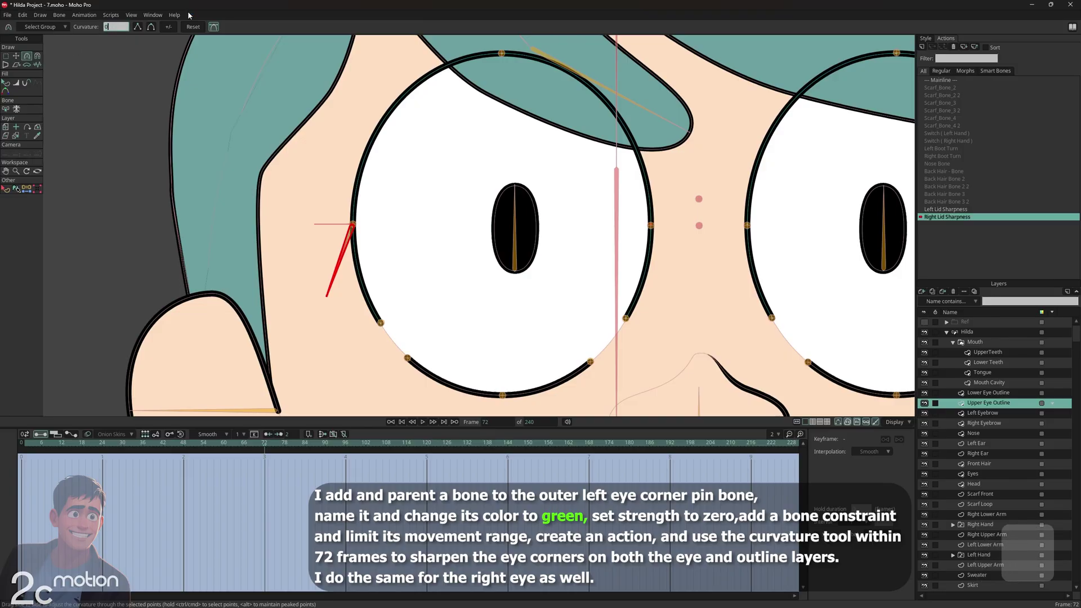
# On the Eyes layer, set the curvature of the right eye's outer and inner corner points to 0 at frame 72.
pyautogui.click(17, 138)
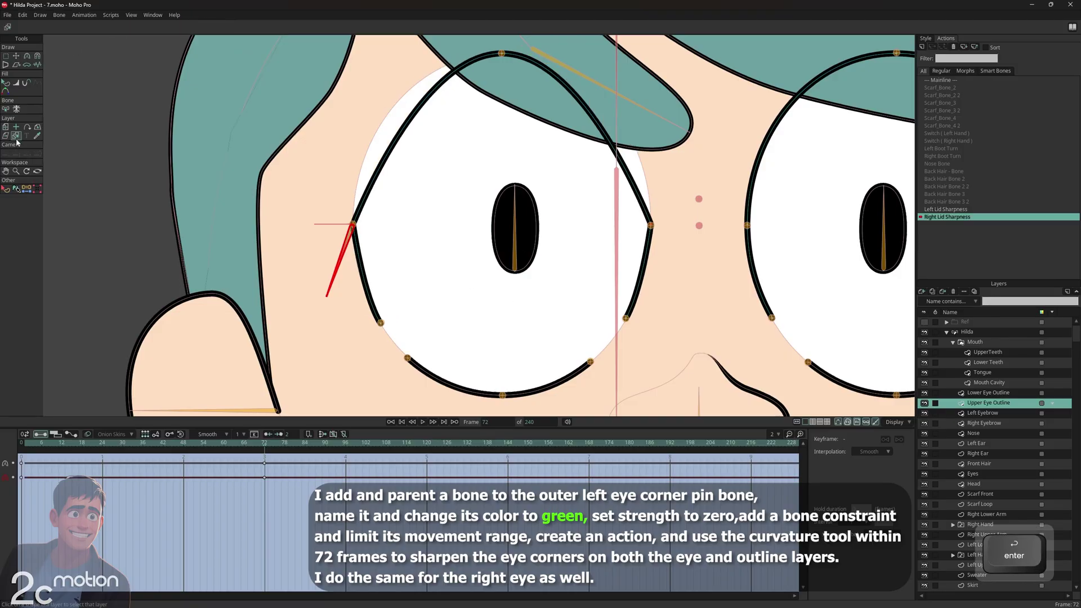
pyautogui.click(420, 214)
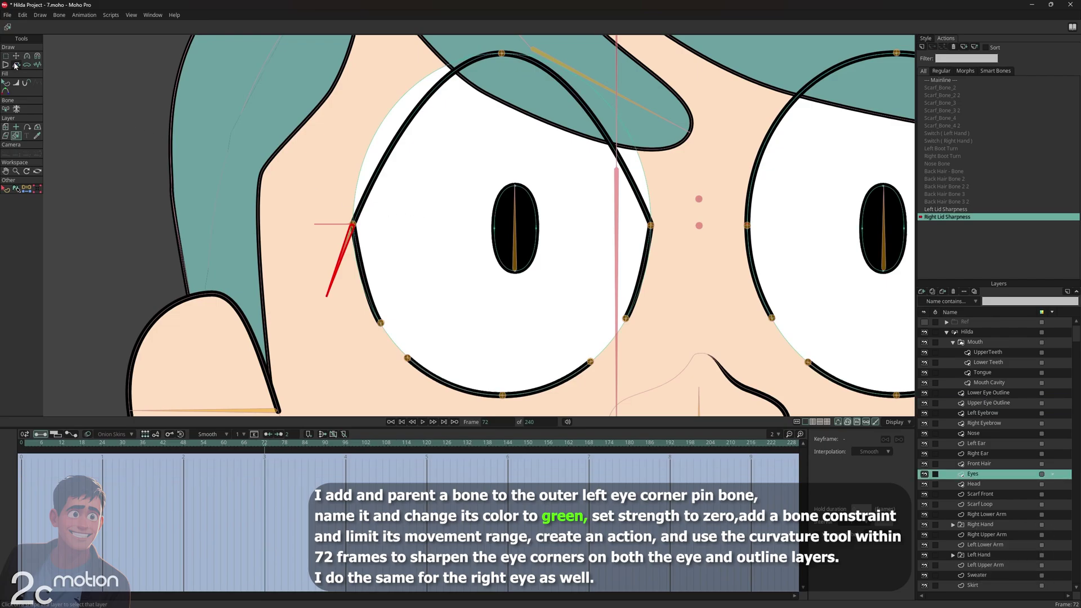
pyautogui.press('g')
pyautogui.moveTo(396, 203); pyautogui.dragTo(340, 264)
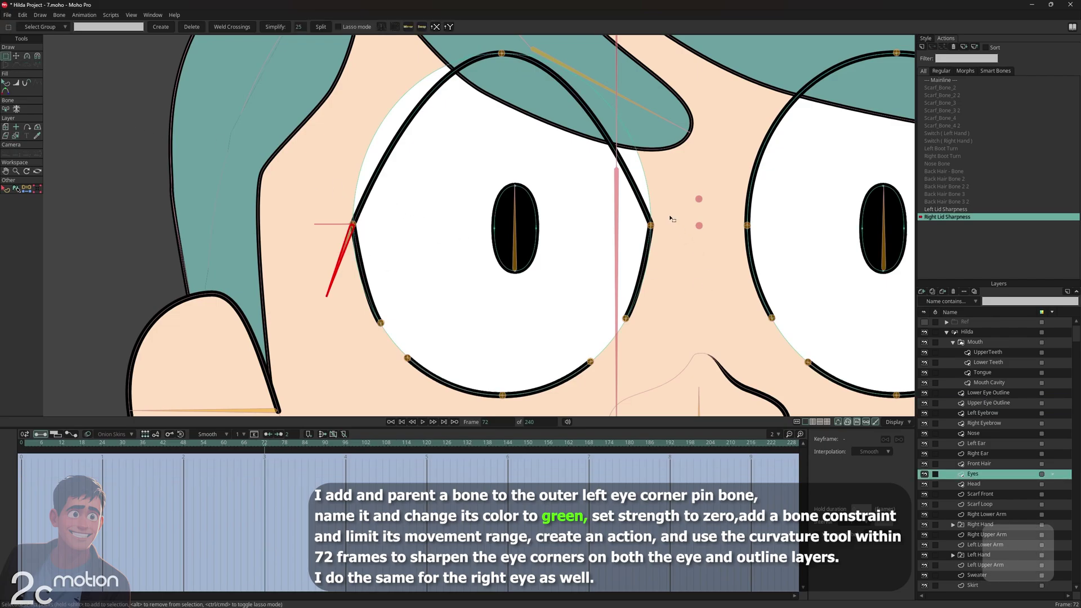
pyautogui.moveTo(675, 203); pyautogui.dragTo(625, 263)
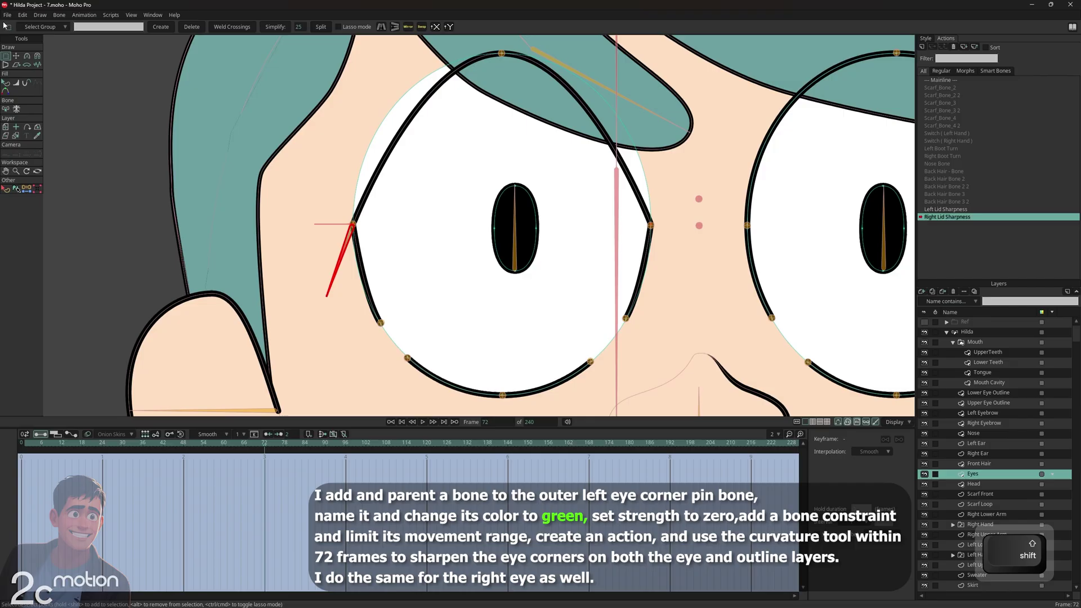
pyautogui.click(26, 55)
pyautogui.click(115, 26)
pyautogui.write('0')
pyautogui.press('Return')
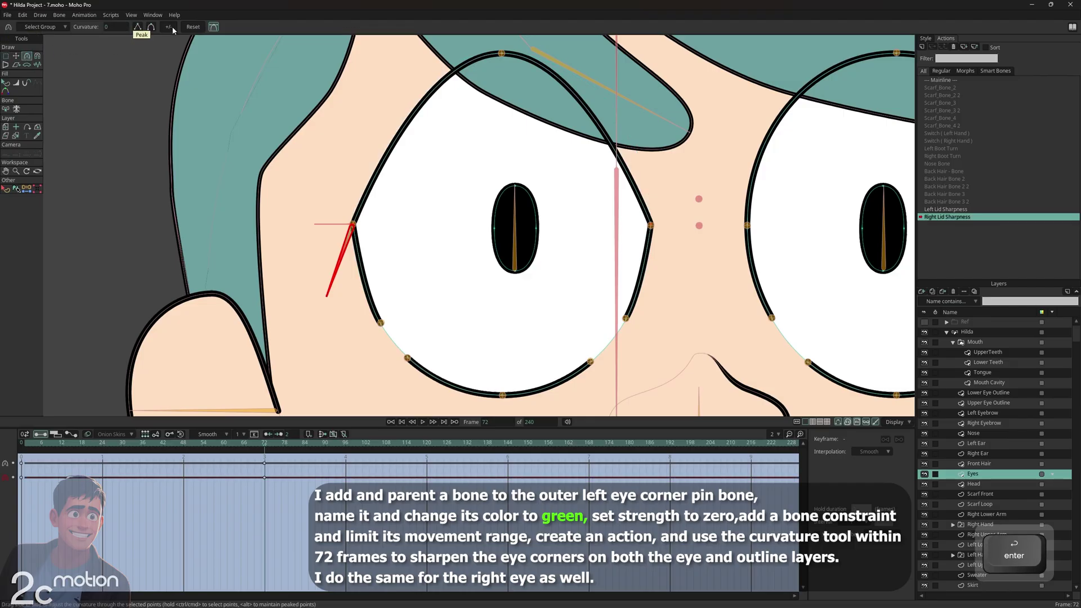
# Scrub around frame 72 to check the right lid action, return to Mainline and select the Hilda bone layer.
pyautogui.moveTo(252, 445)
pyautogui.mouseDown()
pyautogui.moveTo(40, 446)
pyautogui.moveTo(264, 451)
pyautogui.mouseUp()
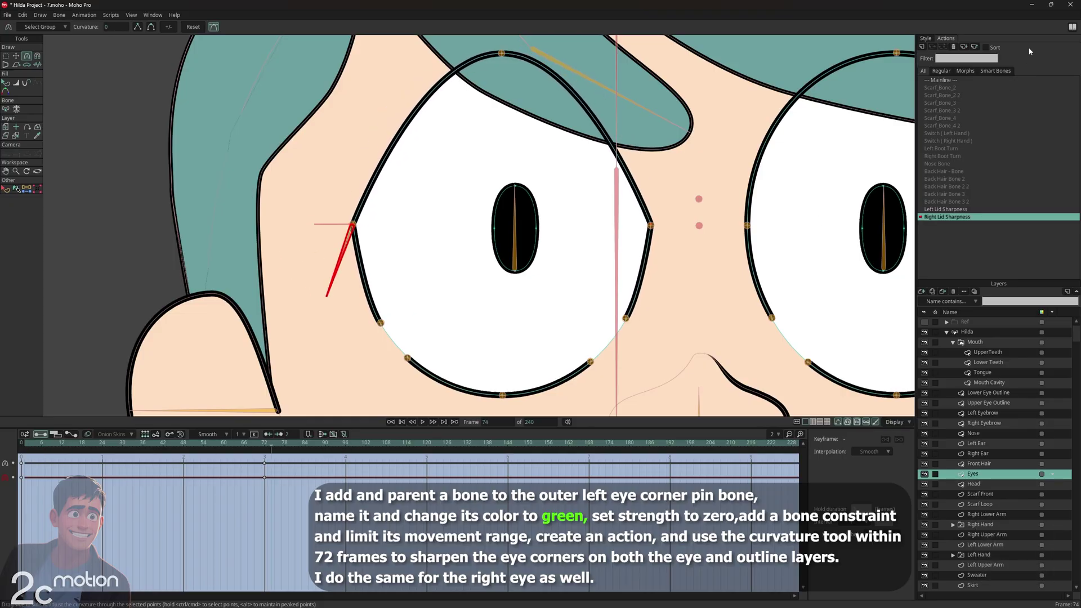
pyautogui.doubleClick(947, 80)
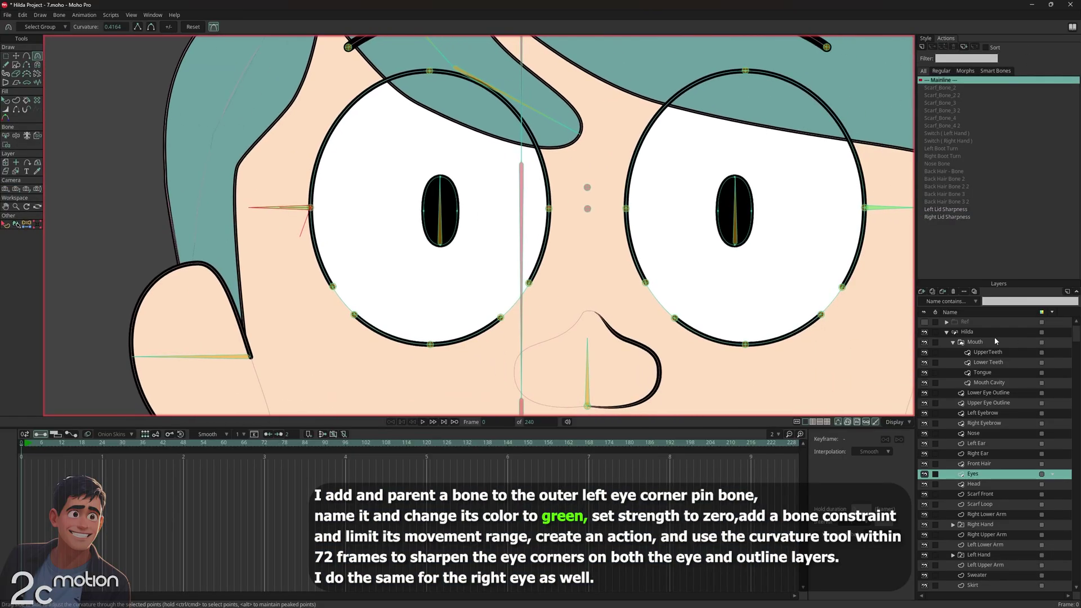
pyautogui.click(956, 332)
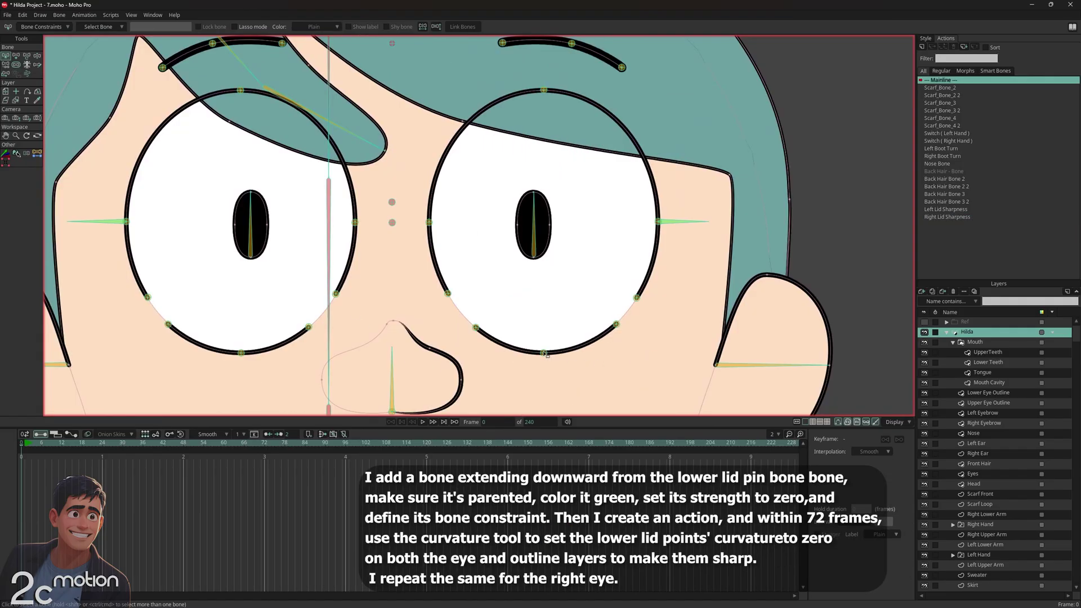
# Add a short vertical bone extending downward from the left eye's bottom-centre lower lid pin bone, parented to that pin bone.
pyautogui.click(543, 352)
pyautogui.scroll(2, 563, 361)
pyautogui.moveTo(564, 362); pyautogui.dragTo(569, 285)
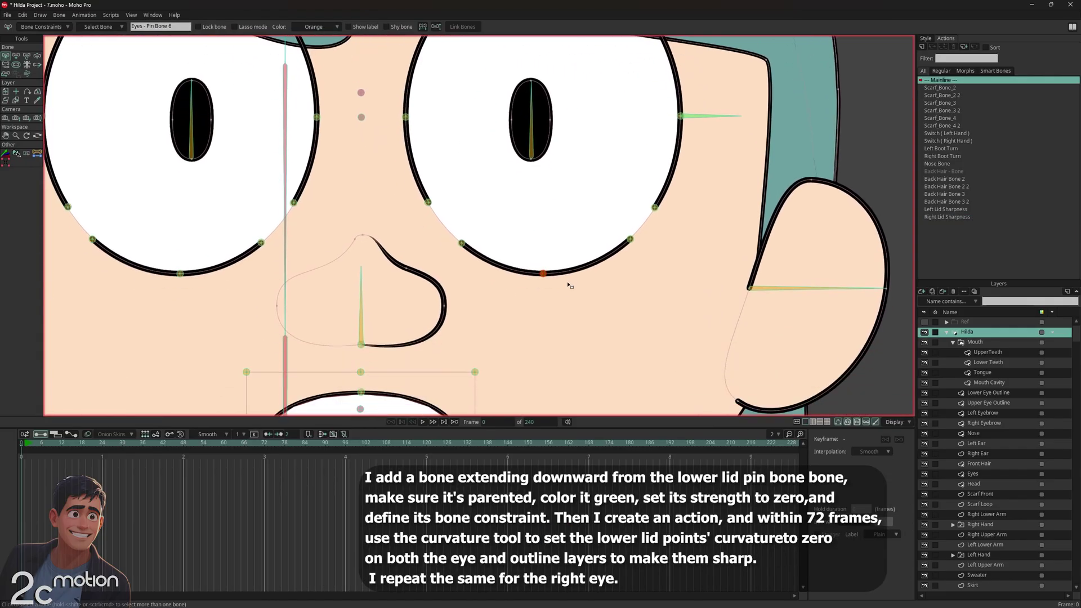
pyautogui.scroll(1, 569, 287)
pyautogui.press('a')
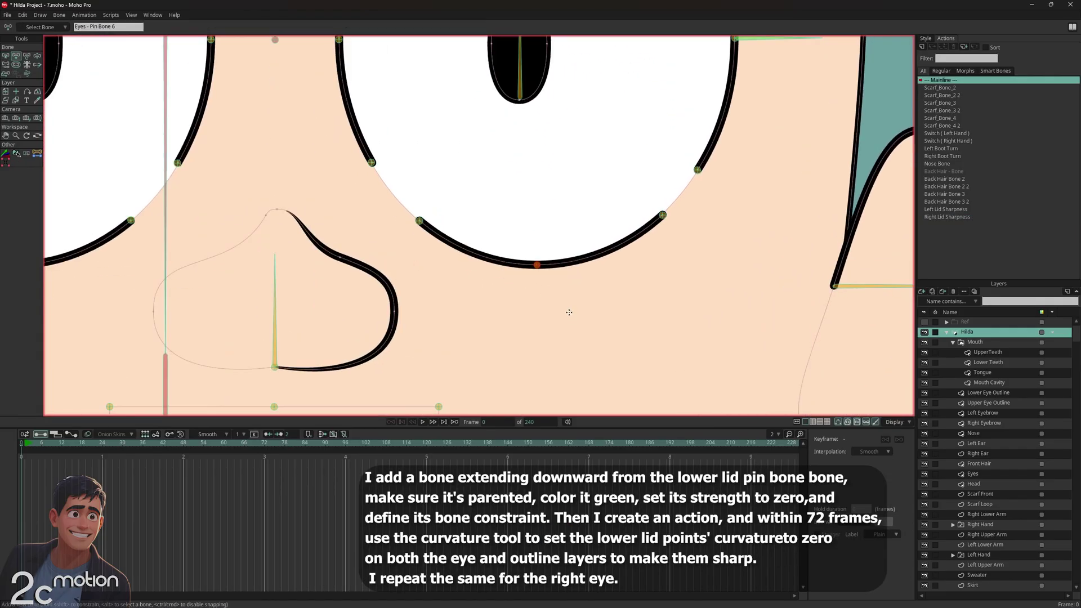
pyautogui.moveTo(538, 264); pyautogui.dragTo(536, 310)
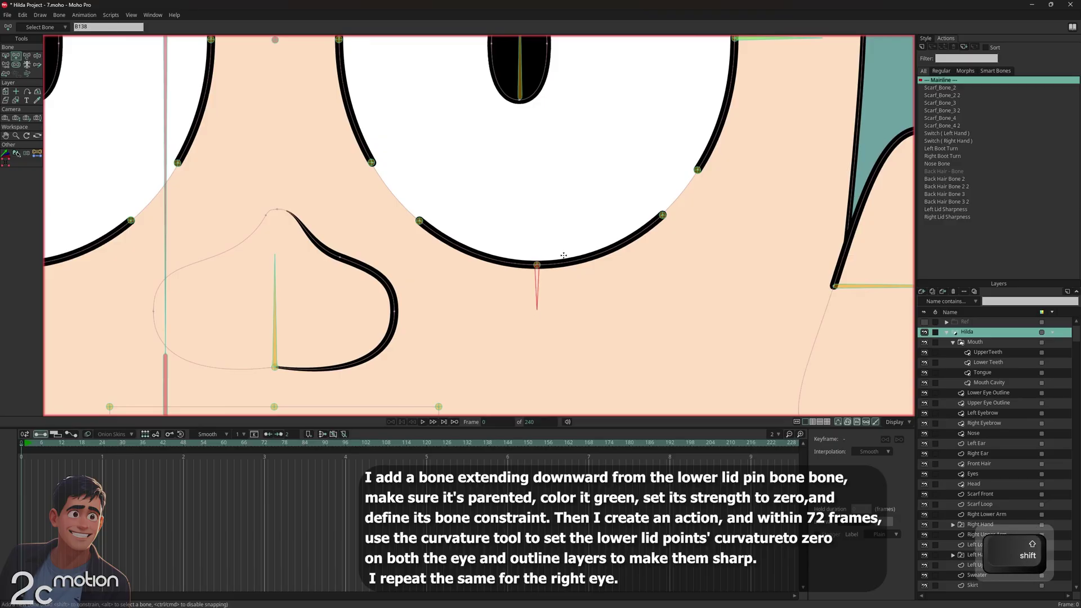
# Colour the new bone under the left eye green and name it Left Lower Lid Sharpness.
pyautogui.click(5, 55)
pyautogui.click(318, 26)
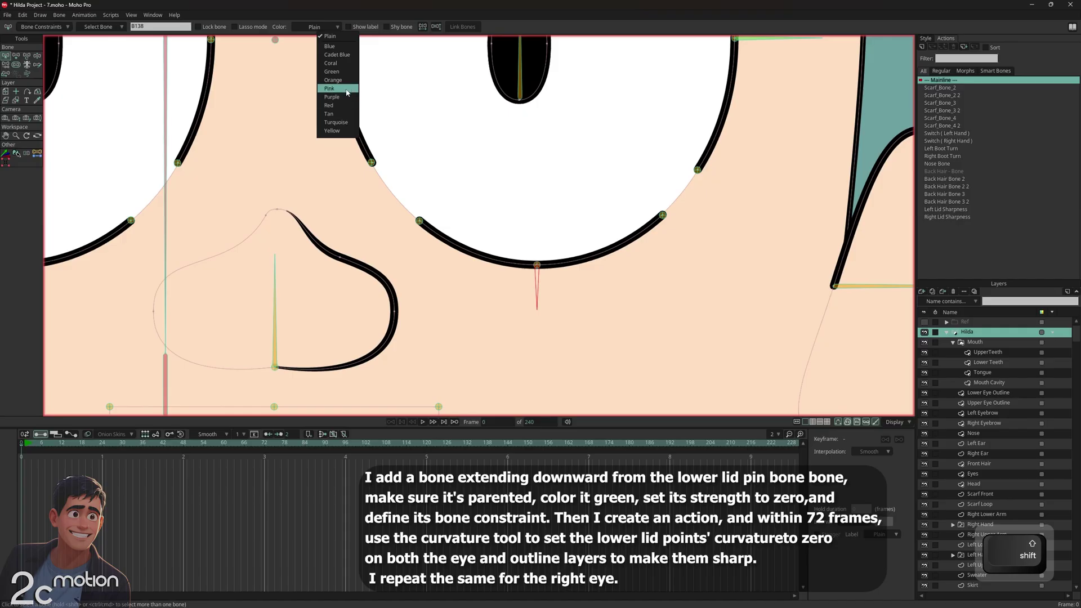
pyautogui.click(332, 71)
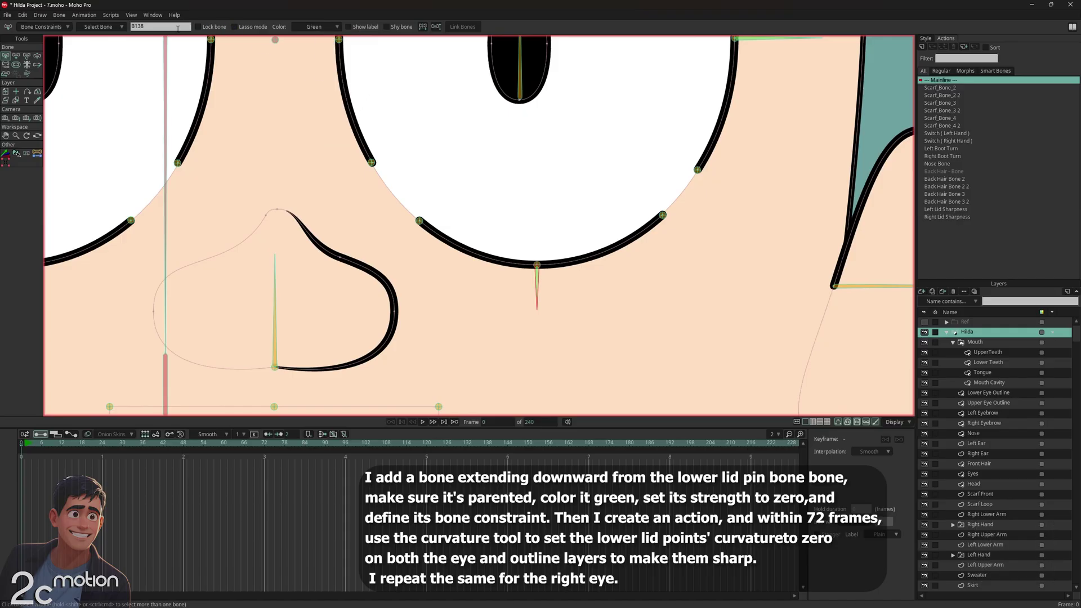
pyautogui.write('Left Lower Lid Sharpness')
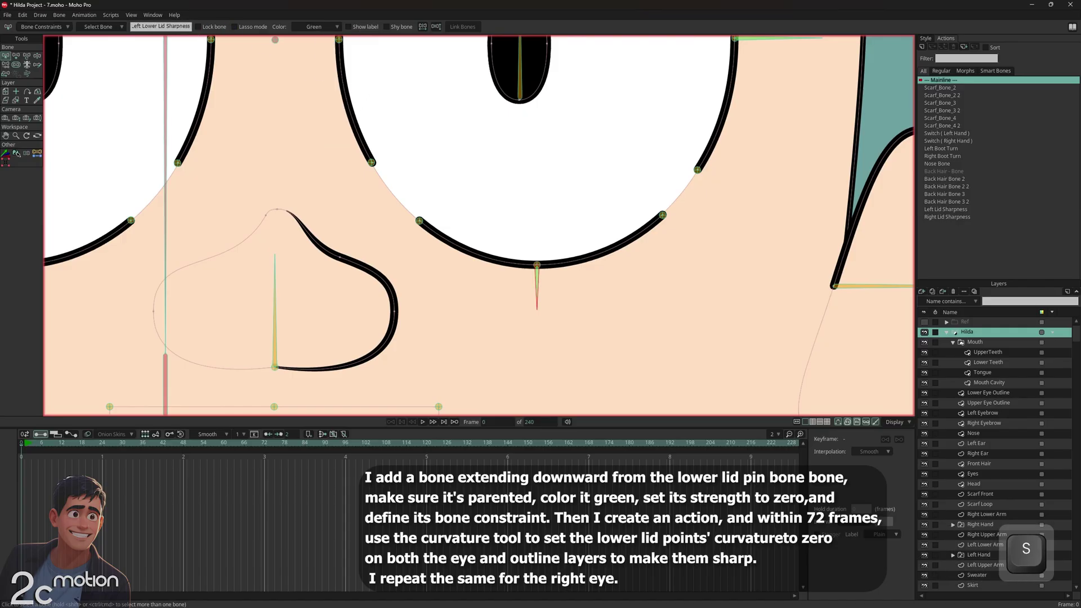
pyautogui.press('Return')
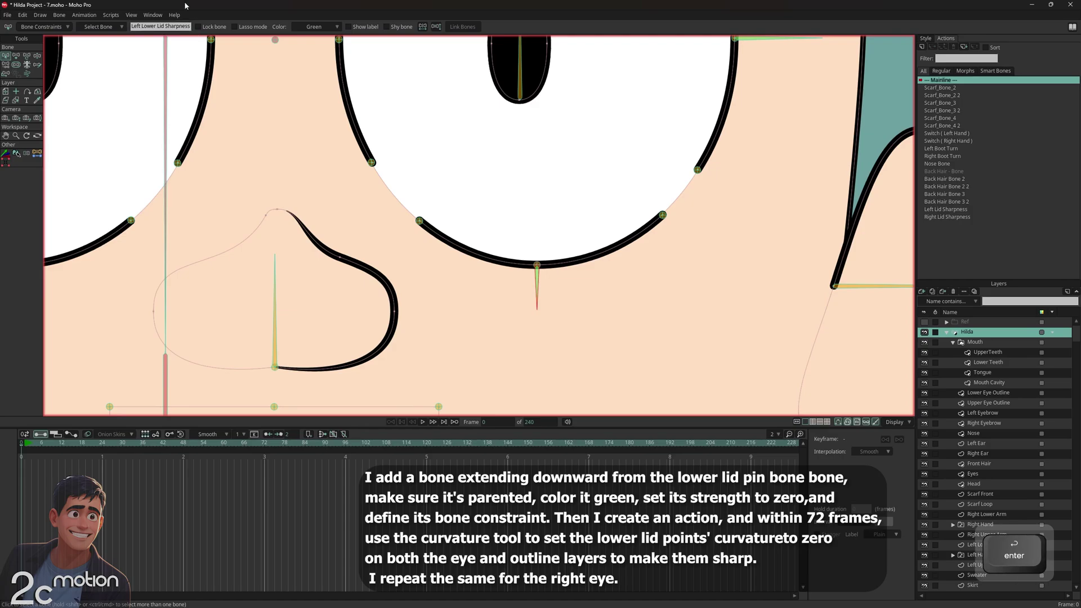
# Set the bone strength of the Left Lower Lid Sharpness bone to 0.
pyautogui.click(16, 64)
pyautogui.click(115, 27)
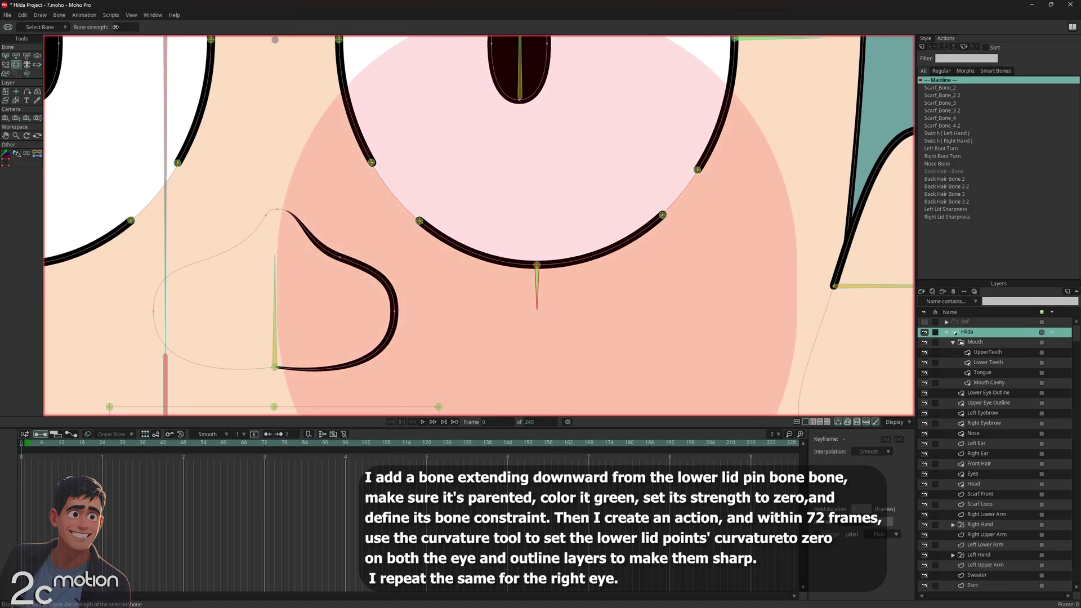
pyautogui.write('0')
pyautogui.press('Return')
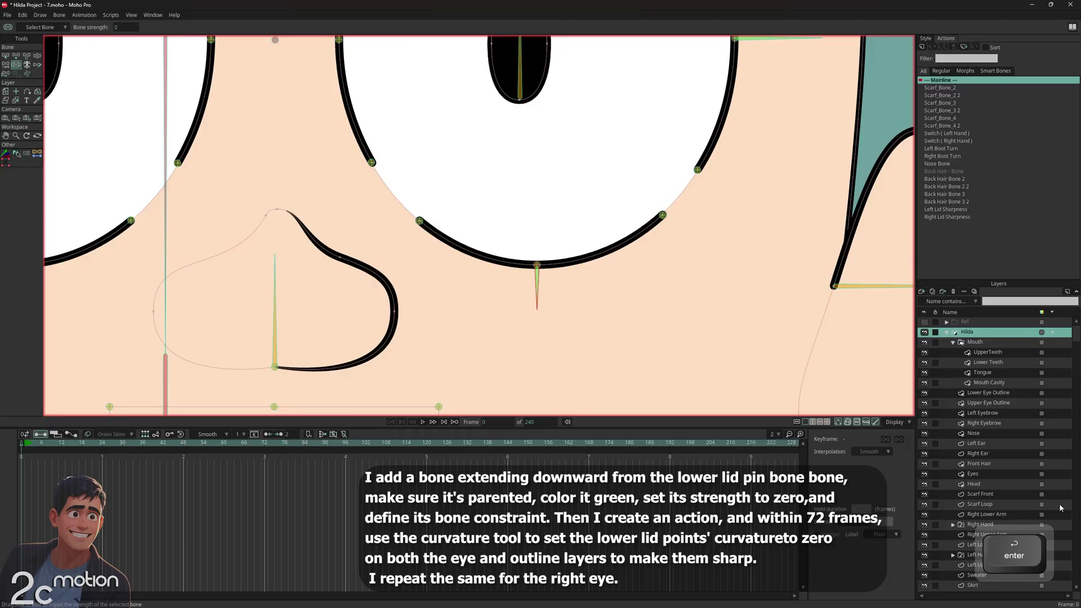
# Enable angle constraints on the Left Lower Lid Sharpness bone and set its minimum angle to 0°.
pyautogui.click(6, 55)
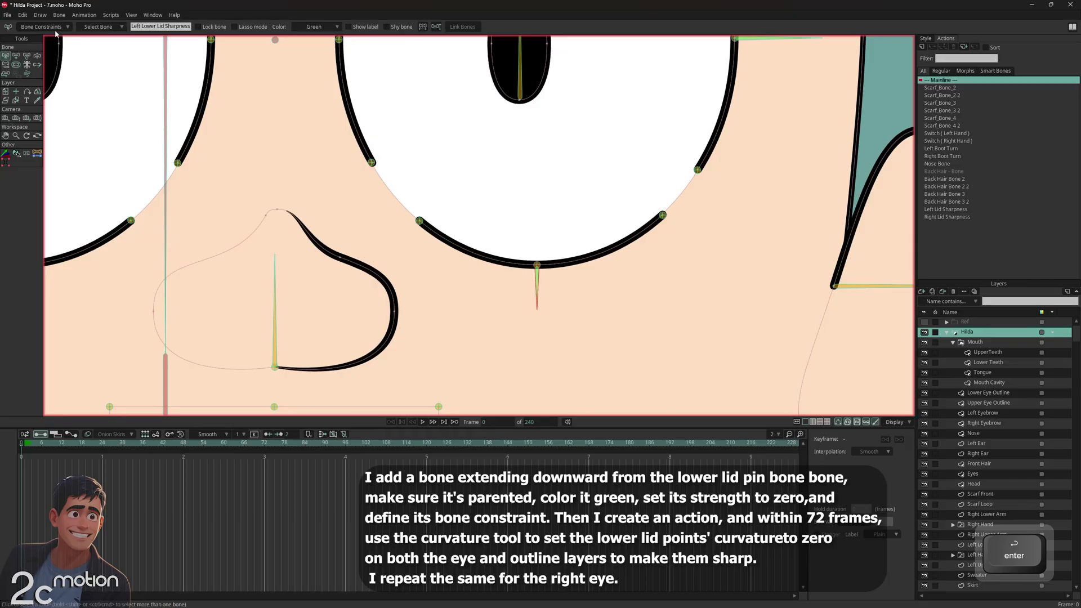
pyautogui.click(55, 27)
pyautogui.click(35, 53)
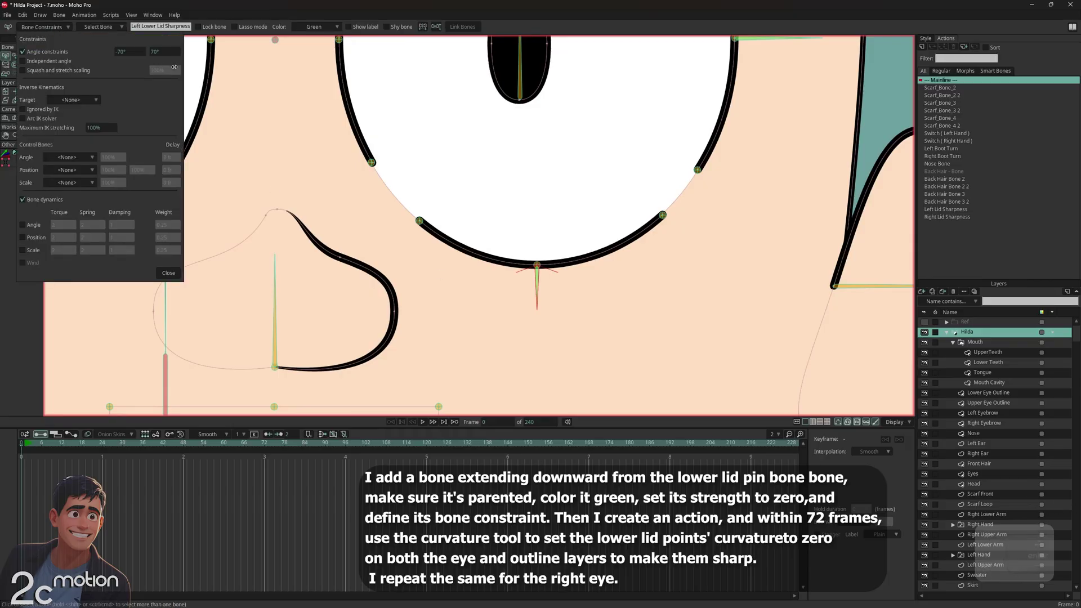
pyautogui.click(140, 52)
pyautogui.write('0')
pyautogui.press('Return')
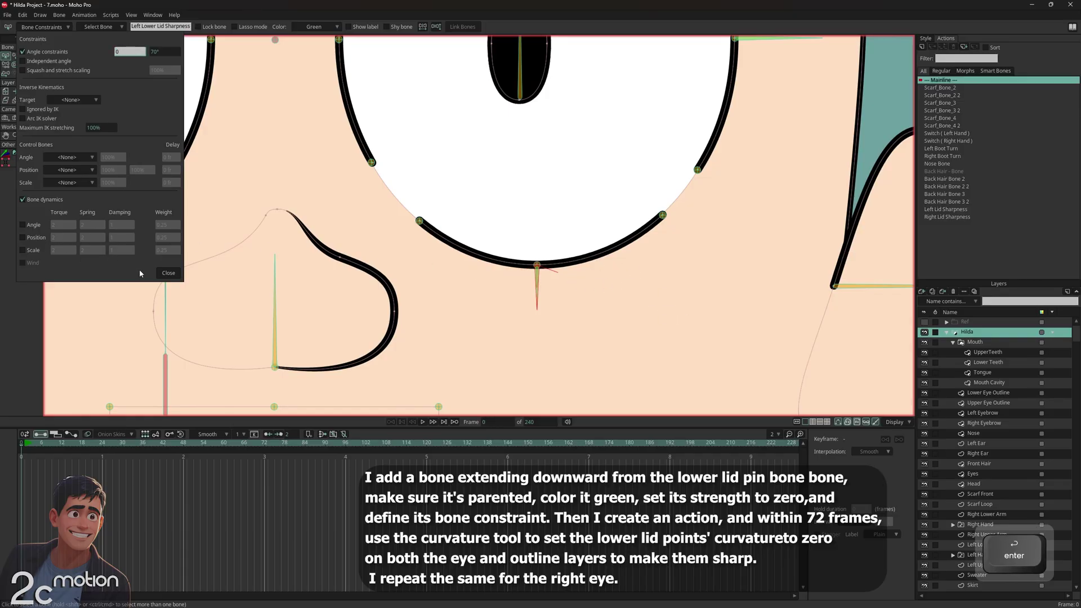
# Create a smart bone action for the Left Lower Lid Sharpness bone and rotate the bone up to its 340° limit at frame 72.
pyautogui.click(168, 273)
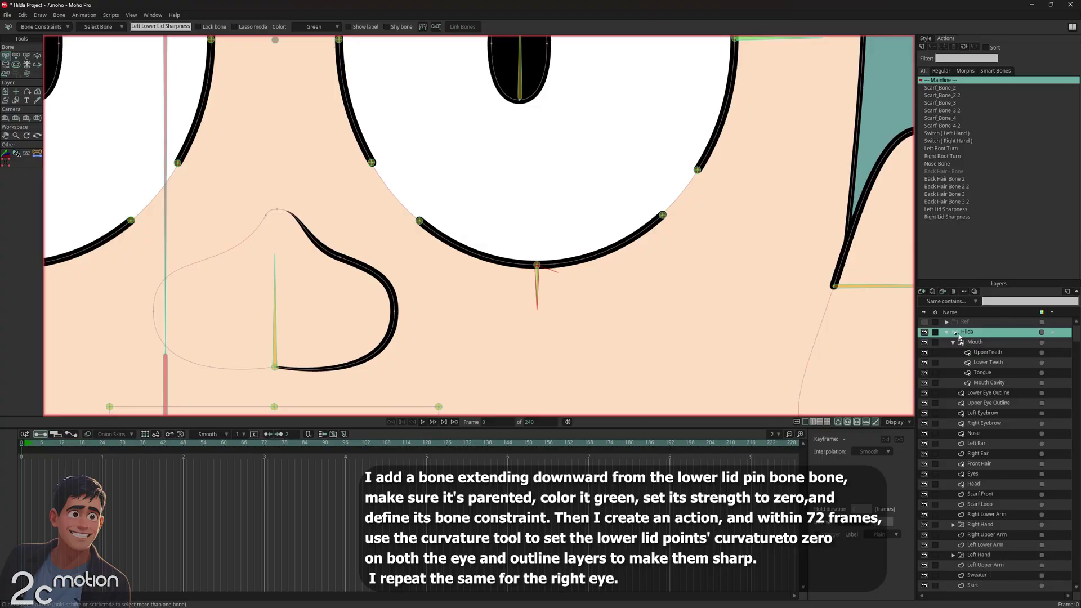
pyautogui.click(921, 48)
pyautogui.press('Return')
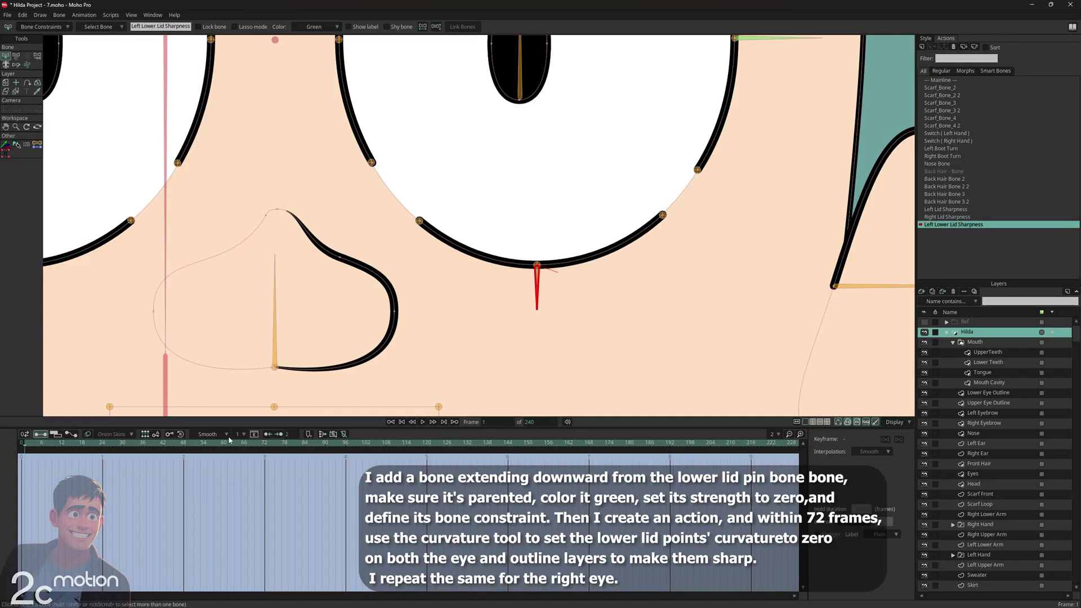
pyautogui.click(264, 449)
pyautogui.click(16, 56)
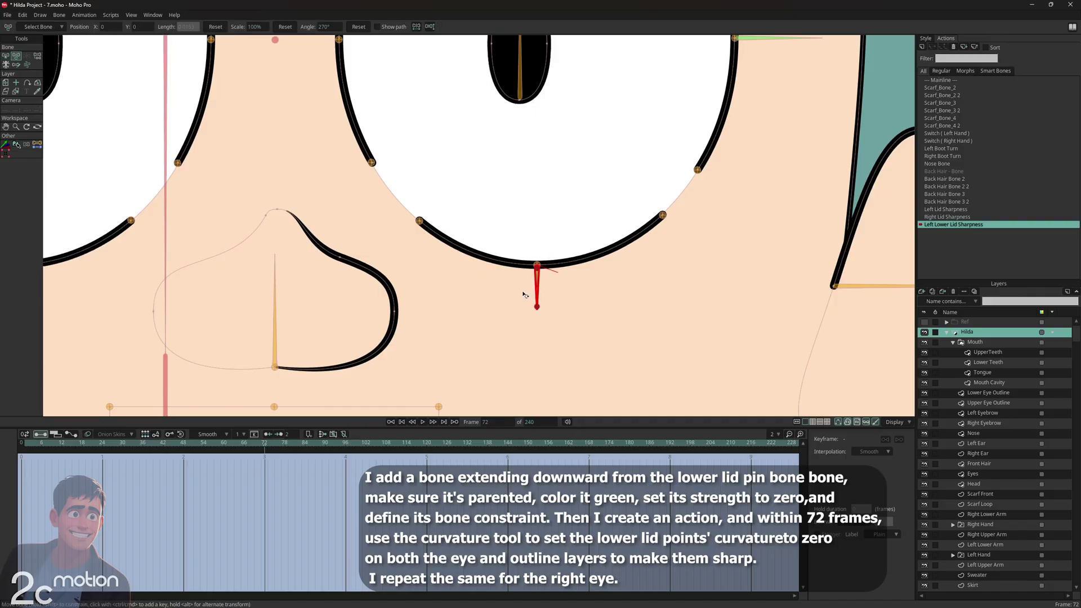
pyautogui.moveTo(538, 294); pyautogui.dragTo(566, 275)
pyautogui.moveTo(682, 267); pyautogui.dragTo(621, 338)
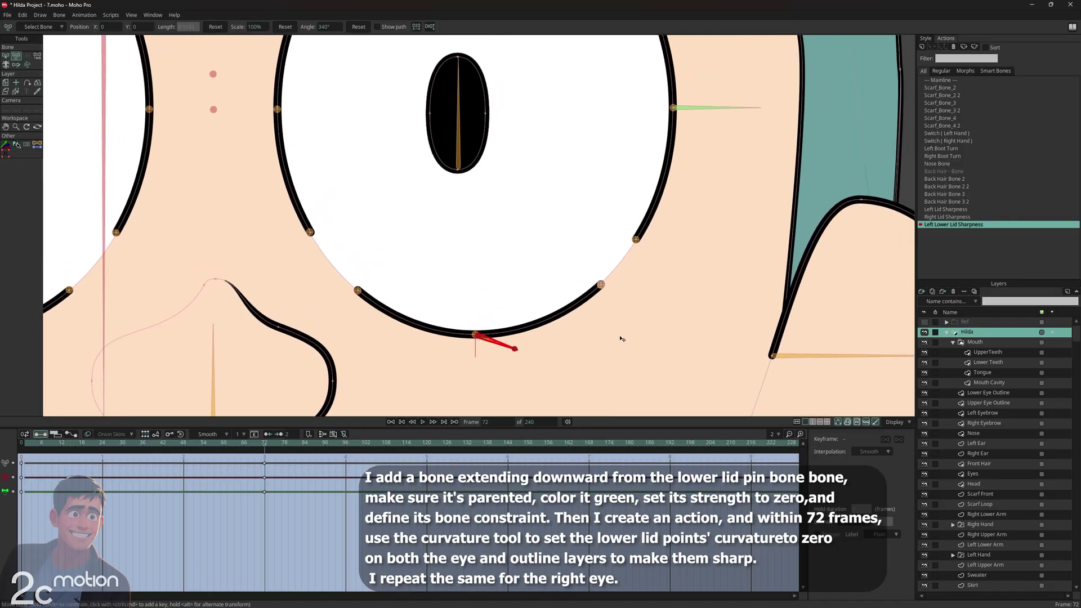
# On the Lower Eye Outline layer, set the curvature of the left eye's lower lid points to 0 at frame 72.
pyautogui.click(16, 91)
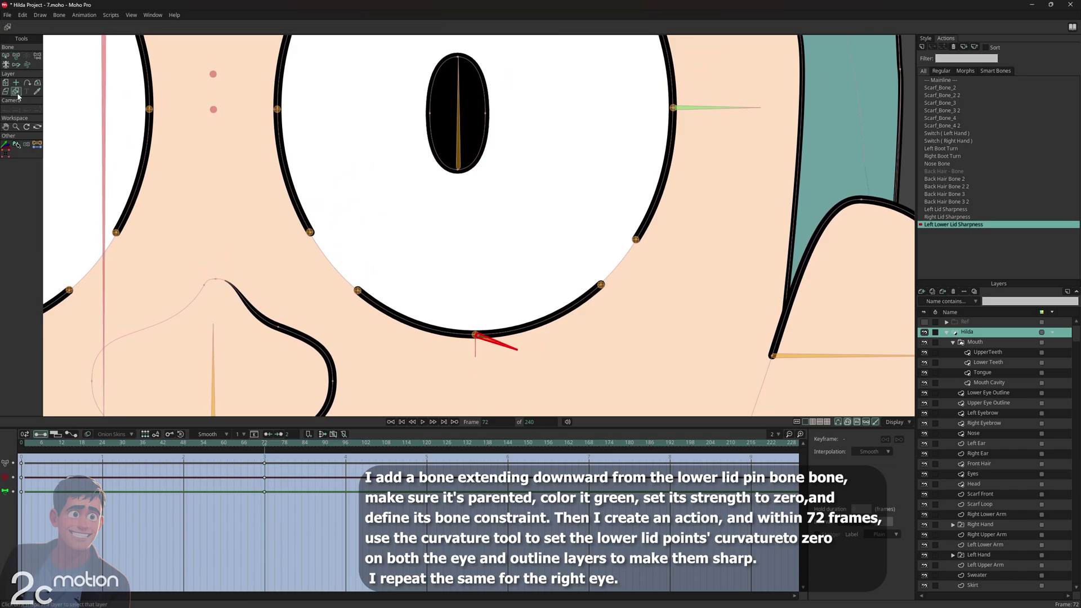
pyautogui.click(588, 295)
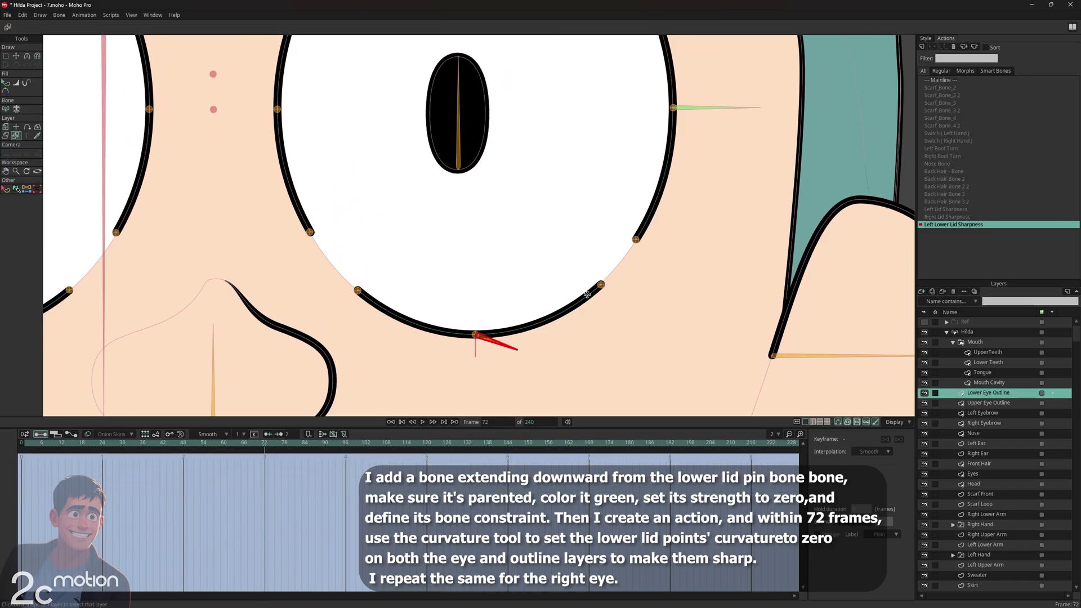
pyautogui.click(924, 395)
pyautogui.click(4, 56)
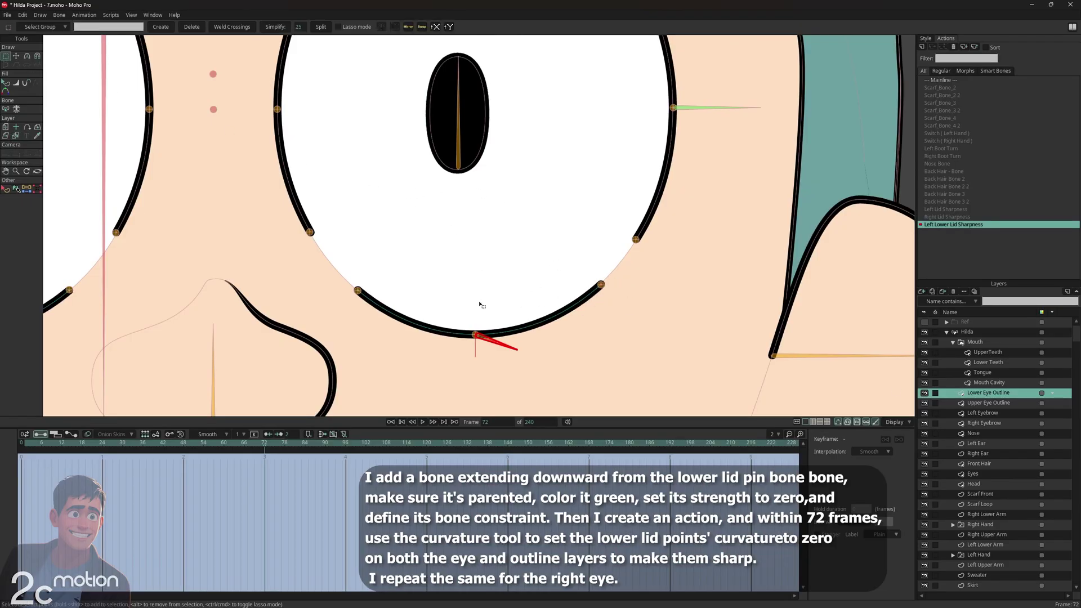
pyautogui.moveTo(497, 321); pyautogui.dragTo(456, 363)
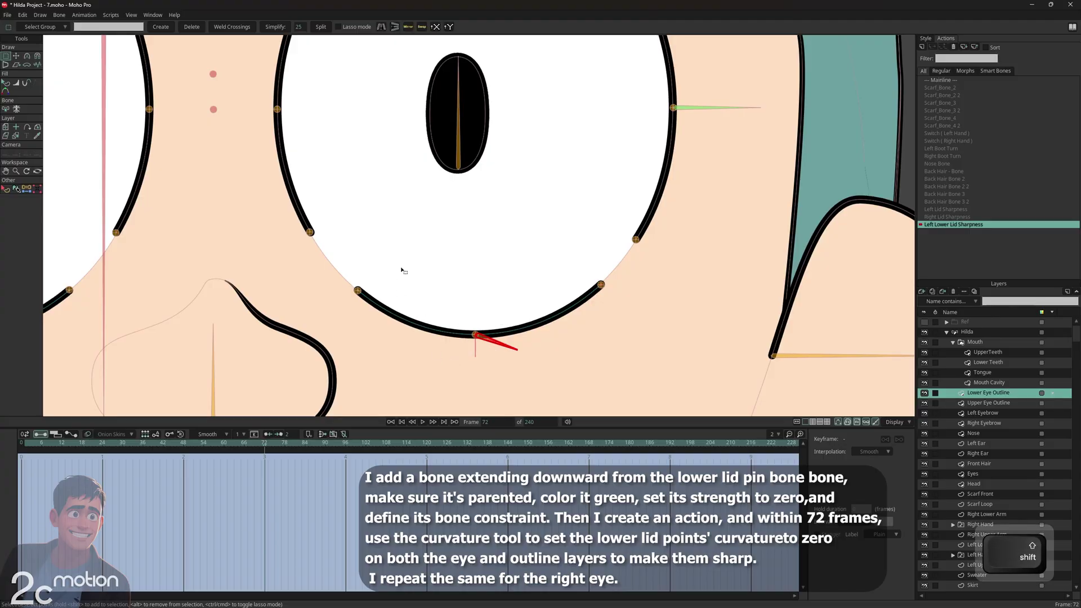
pyautogui.click(27, 56)
pyautogui.write('0')
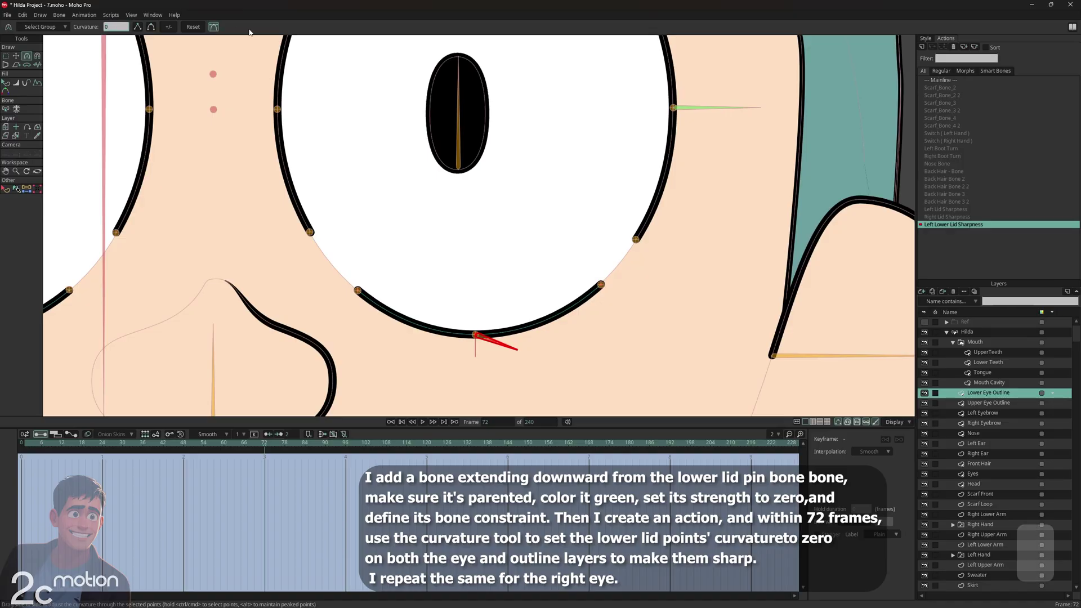
pyautogui.press('Return')
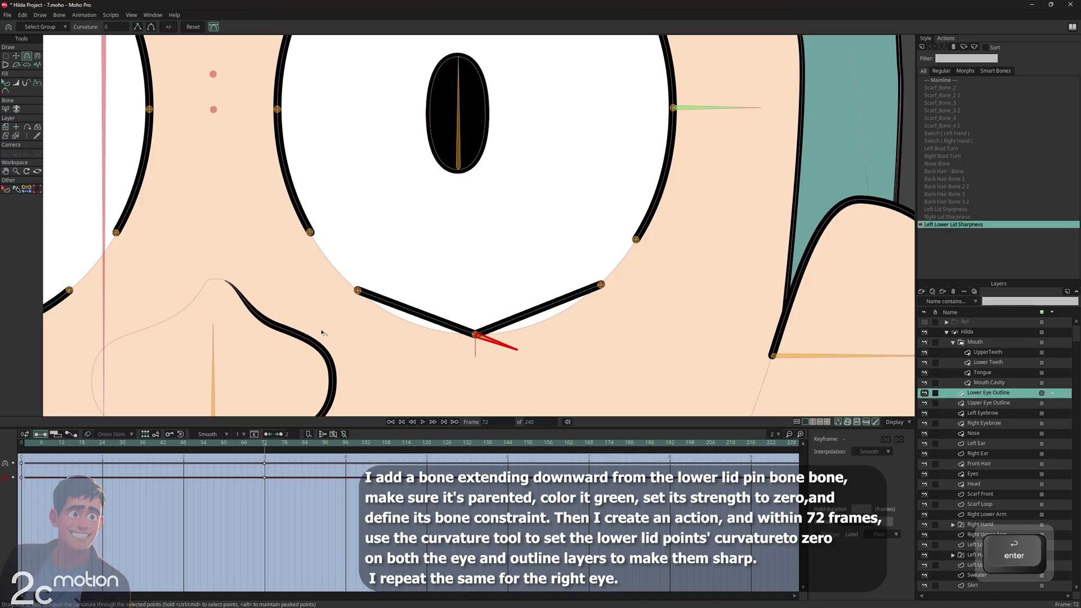
# On the Eyes layer, set the curvature of the points along the left eye's lower edge to 0 at frame 72.
pyautogui.click(16, 136)
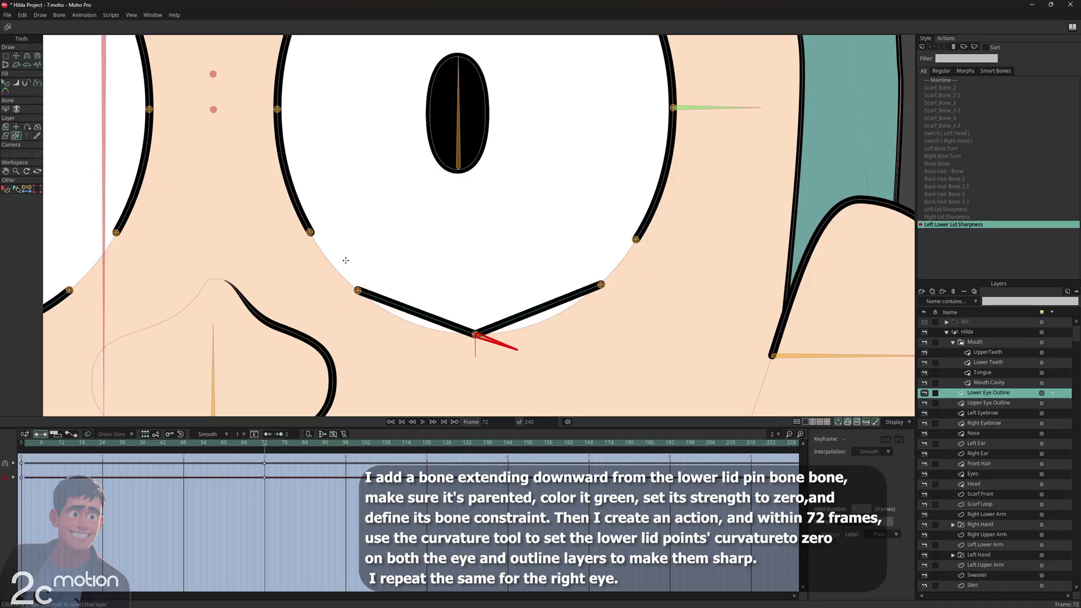
pyautogui.click(431, 296)
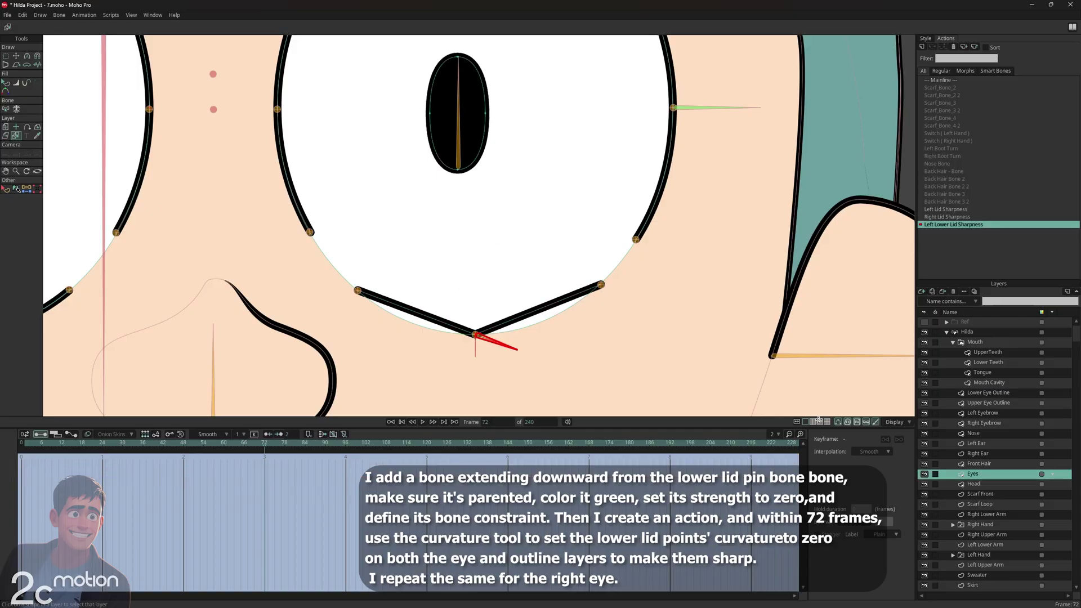
pyautogui.click(924, 473)
pyautogui.click(924, 473)
pyautogui.click(5, 56)
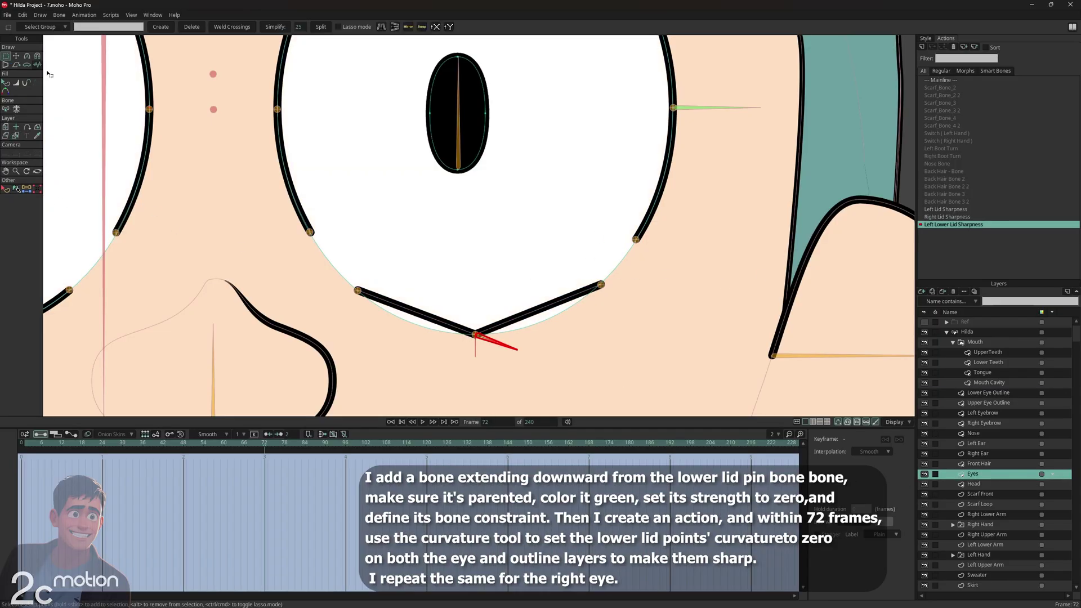
pyautogui.moveTo(253, 199); pyautogui.dragTo(700, 381)
pyautogui.click(37, 57)
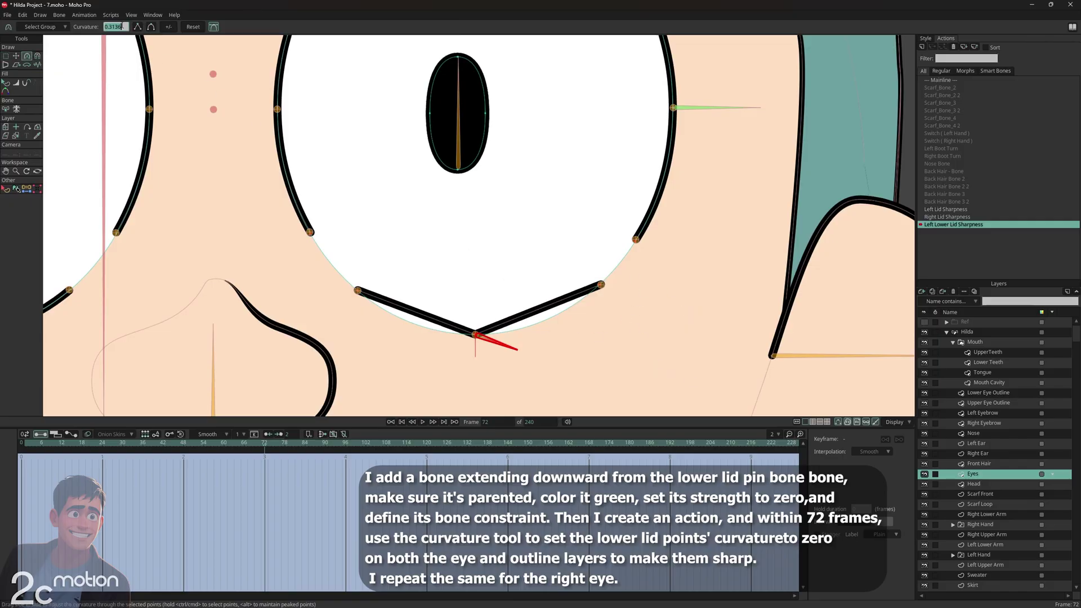
pyautogui.write('0')
pyautogui.press('Return')
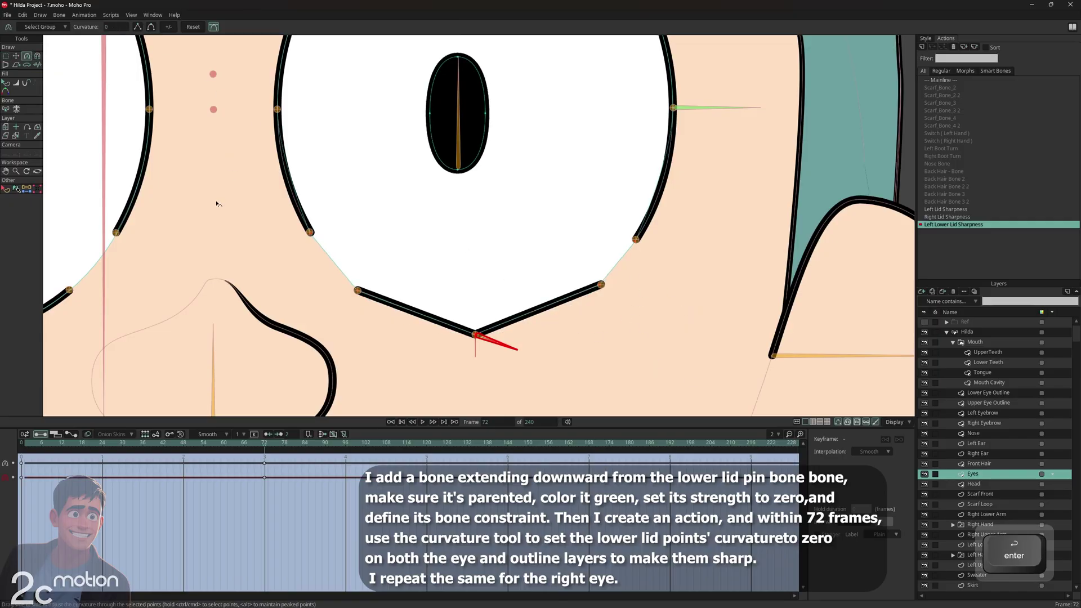
# On the Upper Eye Outline layer, set the curvature of the left eye's lowest outline points to 0 at frame 72.
pyautogui.click(16, 136)
pyautogui.click(969, 403)
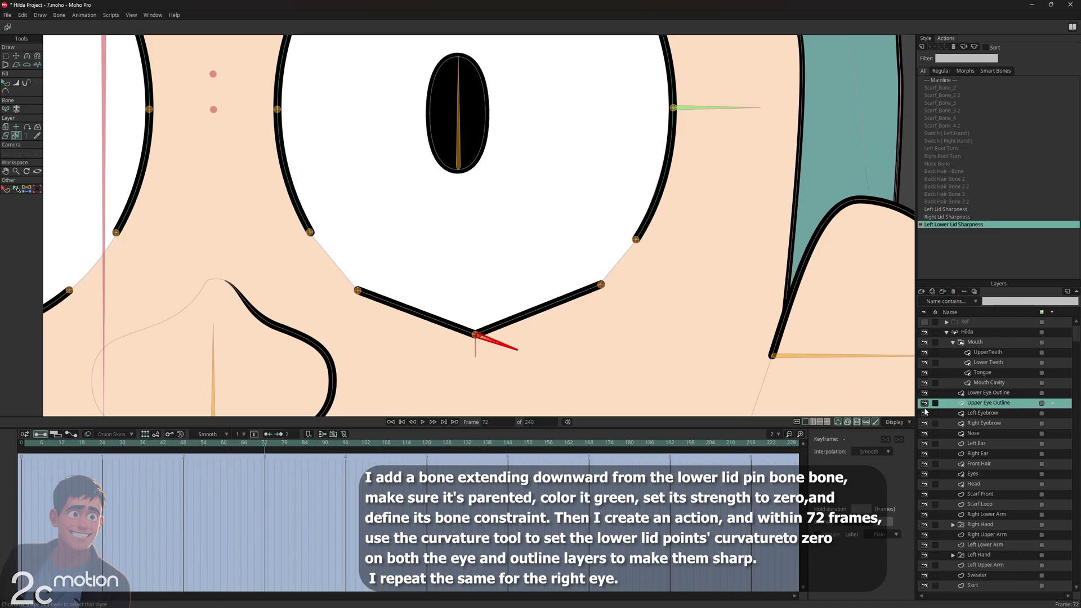
pyautogui.press('g')
pyautogui.moveTo(271, 207); pyautogui.dragTo(695, 274)
pyautogui.click(26, 55)
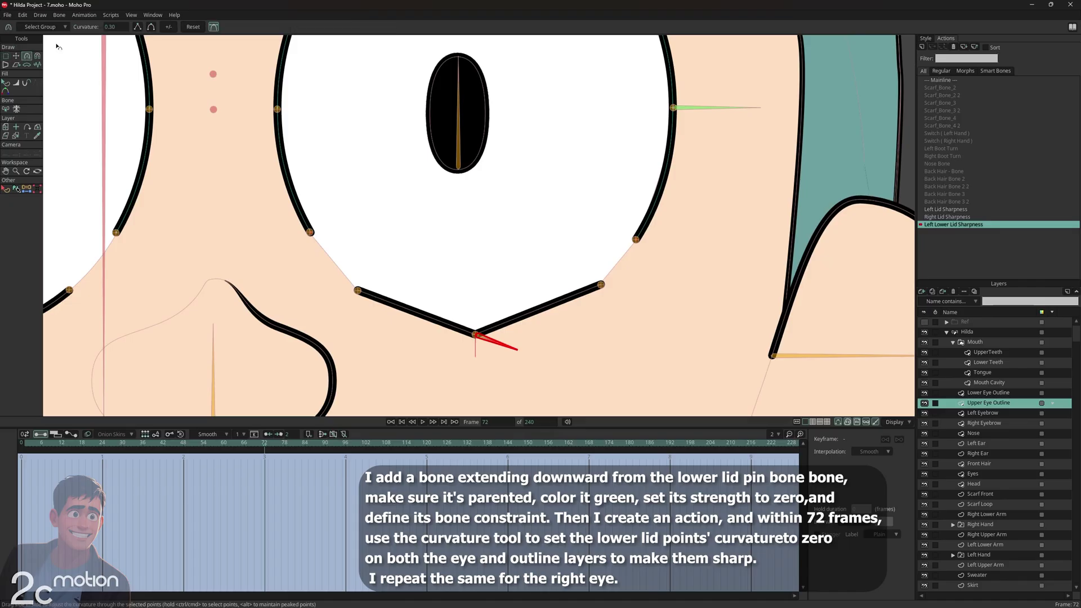
pyautogui.write('0')
pyautogui.press('Return')
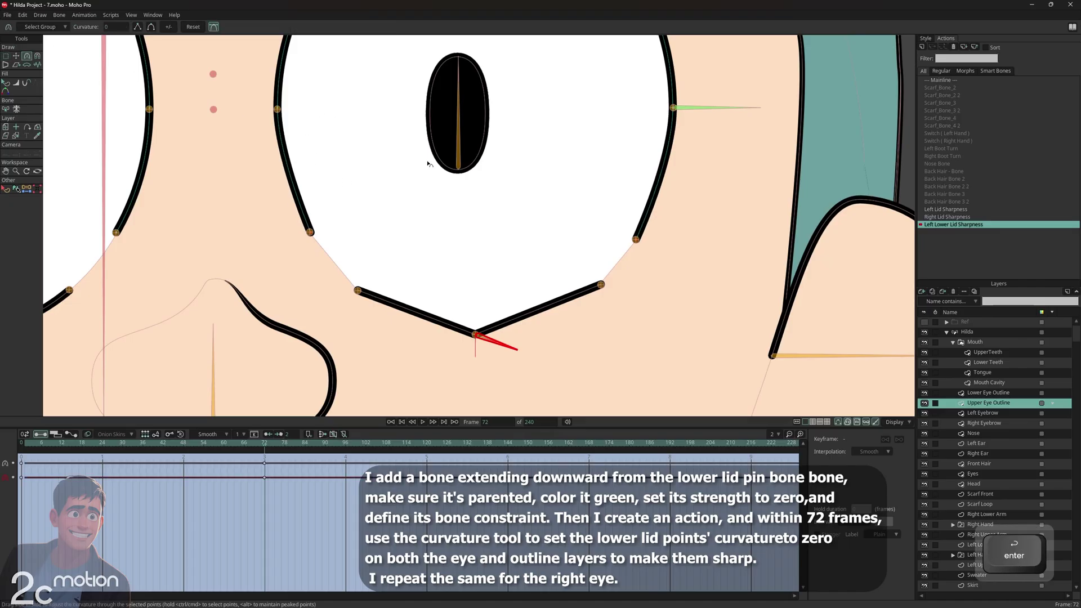
# Preview the left lower lid sharpening by scrubbing through the action, and return to the Mainline.
pyautogui.moveTo(224, 443); pyautogui.dragTo(302, 444)
pyautogui.scroll(-2, 557, 178)
pyautogui.moveTo(560, 178); pyautogui.dragTo(550, 211)
pyautogui.moveTo(268, 442); pyautogui.dragTo(254, 443)
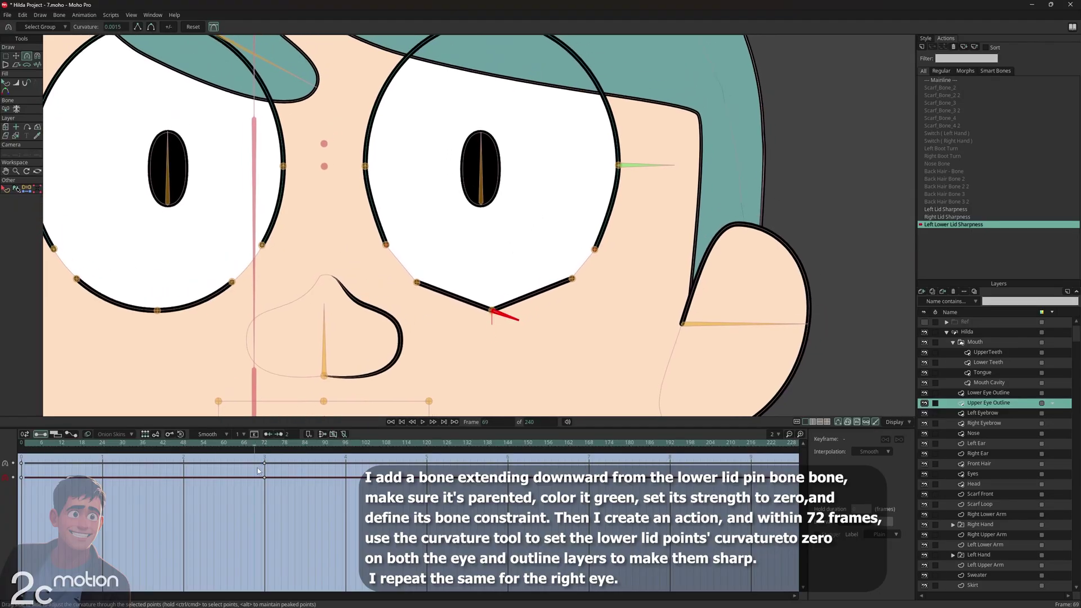
pyautogui.doubleClick(941, 80)
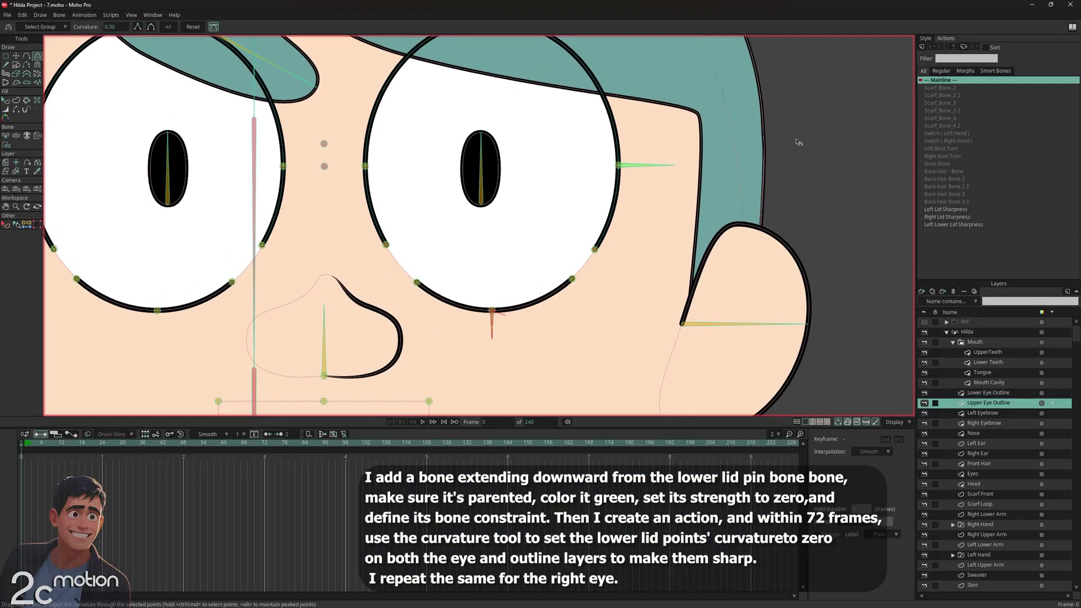
# In the Hilda layer, add a short bone extending downward from the right eye's bottom-centre lower lid pin bone, parented to that pin bone.
pyautogui.click(969, 333)
pyautogui.click(334, 301)
pyautogui.moveTo(338, 303); pyautogui.dragTo(363, 295)
pyautogui.scroll(2, 378, 259)
pyautogui.click(16, 55)
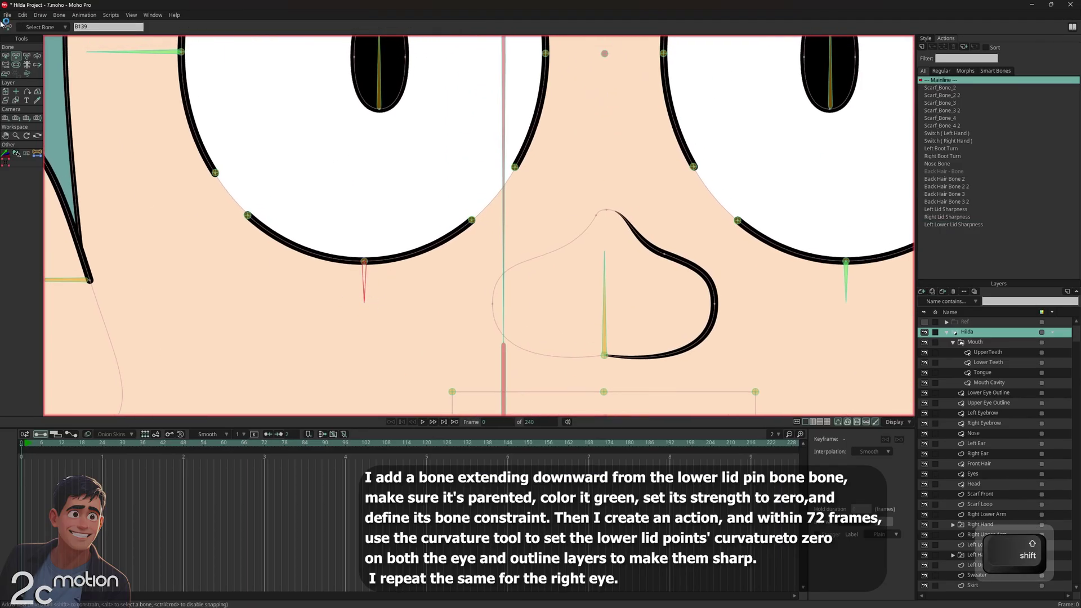
# Colour the new bone under the right eye green and name it Right Lower Lid Sharpness.
pyautogui.press('b')
pyautogui.click(324, 27)
pyautogui.click(344, 71)
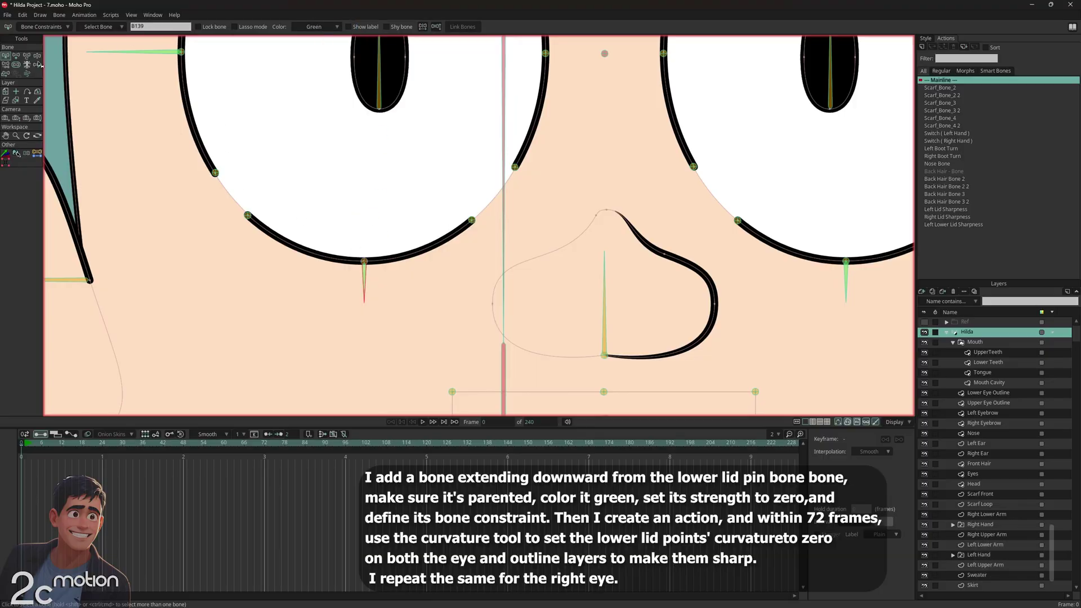
pyautogui.doubleClick(172, 28)
pyautogui.write('Right Lower')
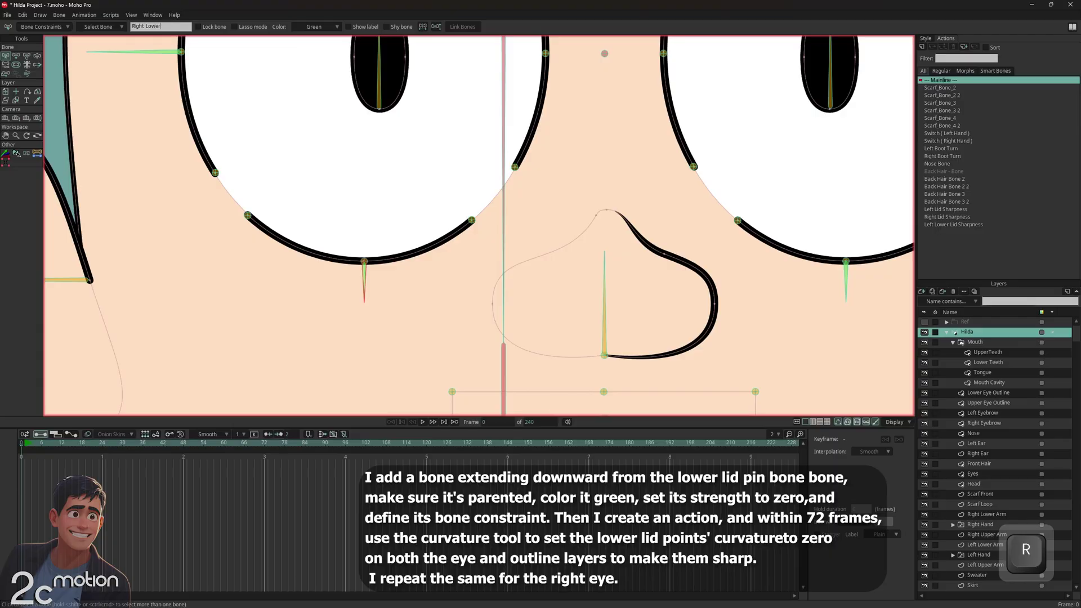
pyautogui.write(' Lid Sharpnes')
pyautogui.press('Return')
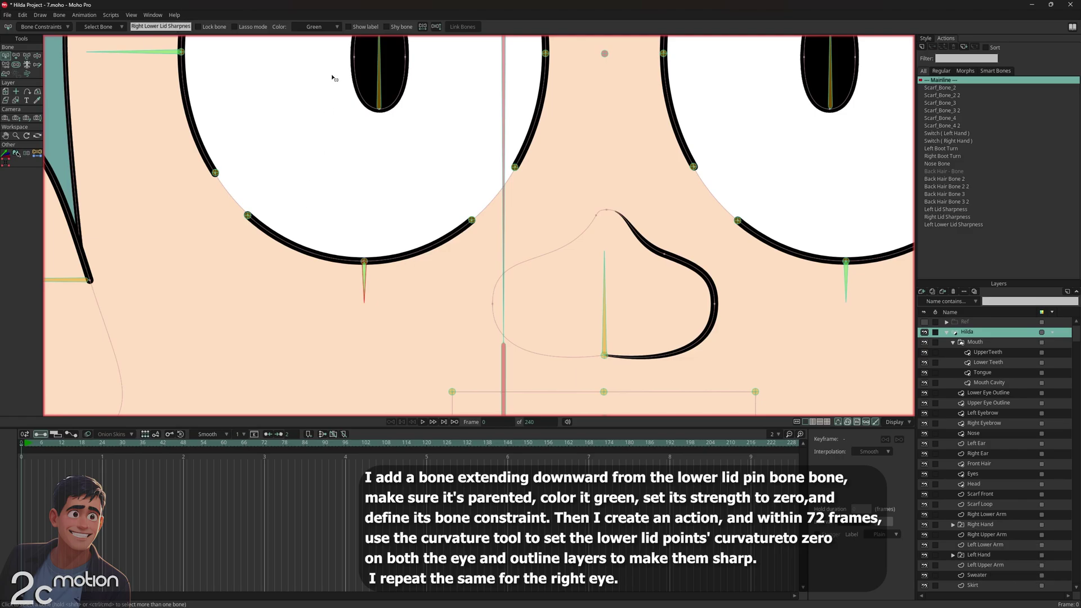
# Set the bone strength of the Right Lower Lid Sharpness bone to 0.
pyautogui.click(13, 68)
pyautogui.write('0')
pyautogui.press('Return')
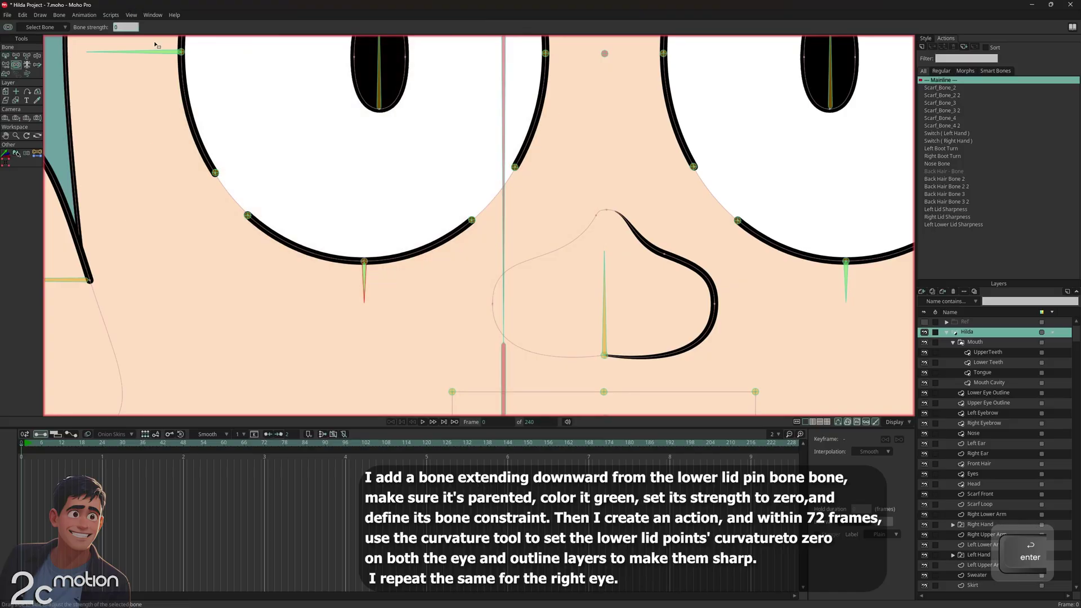
# Enable angle constraints on the Right Lower Lid Sharpness bone and set its maximum angle to 0°.
pyautogui.click(5, 54)
pyautogui.click(44, 27)
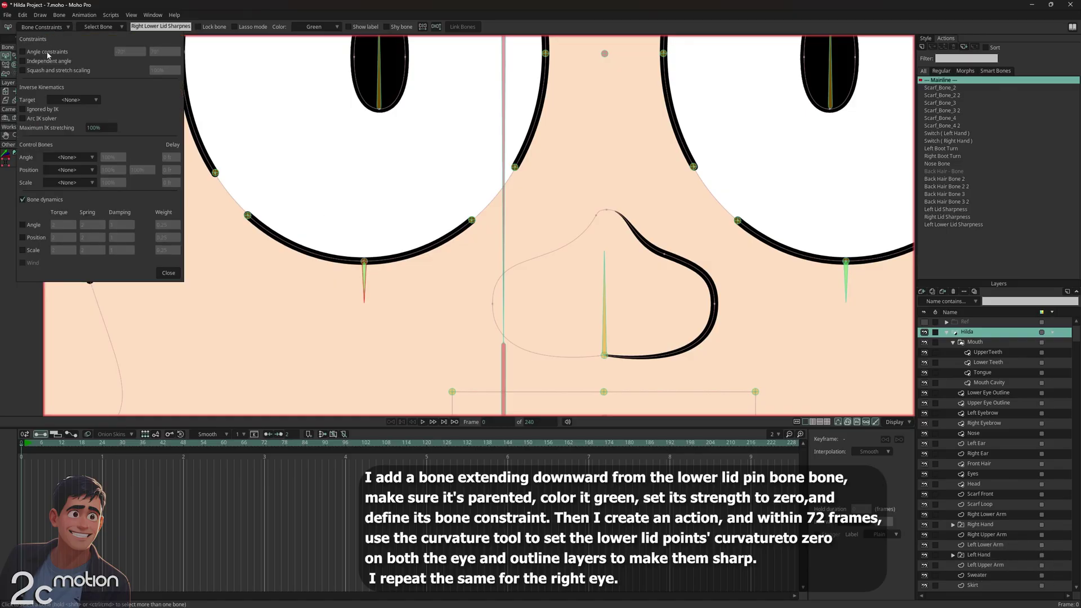
pyautogui.click(23, 51)
pyautogui.click(164, 52)
pyautogui.write('0')
pyautogui.press('Return')
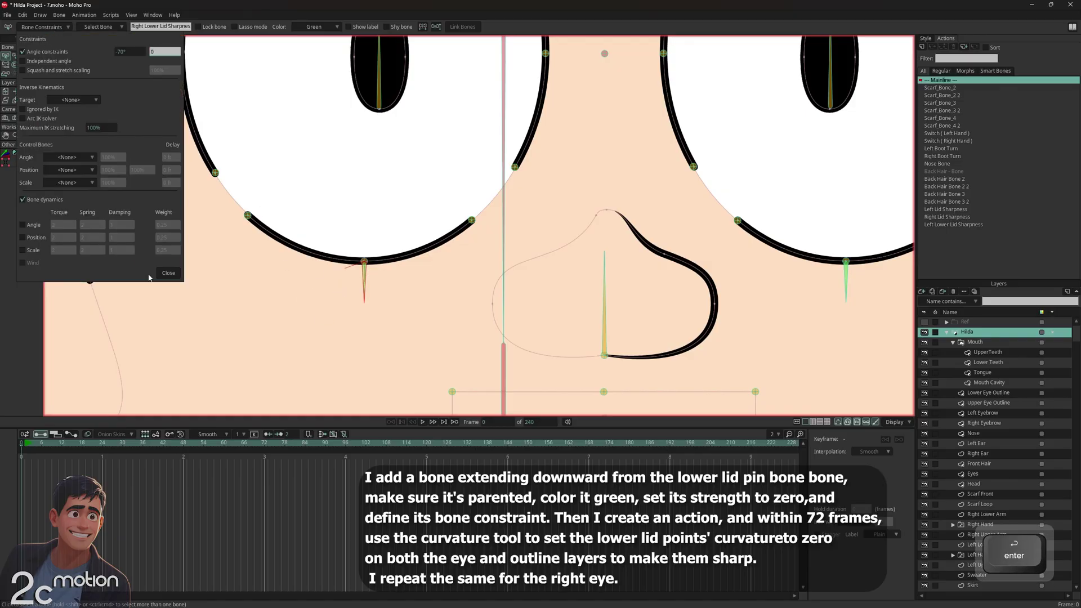
pyautogui.click(168, 273)
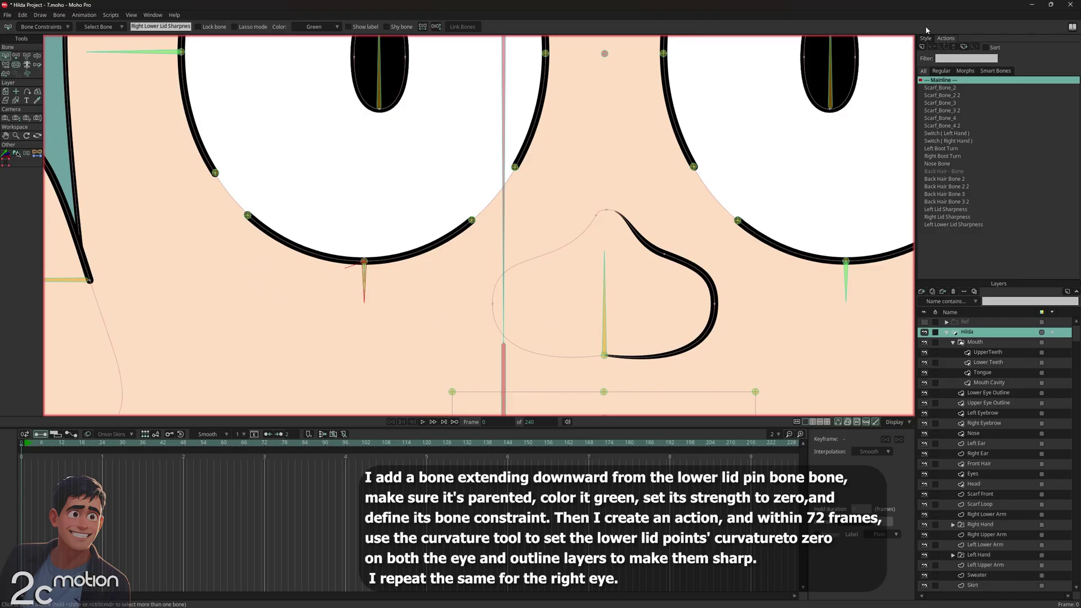
# Create a smart bone action for the Right Lower Lid Sharpness bone and rotate the bone outward to its angle limit at frame 72.
pyautogui.click(926, 45)
pyautogui.press('Return')
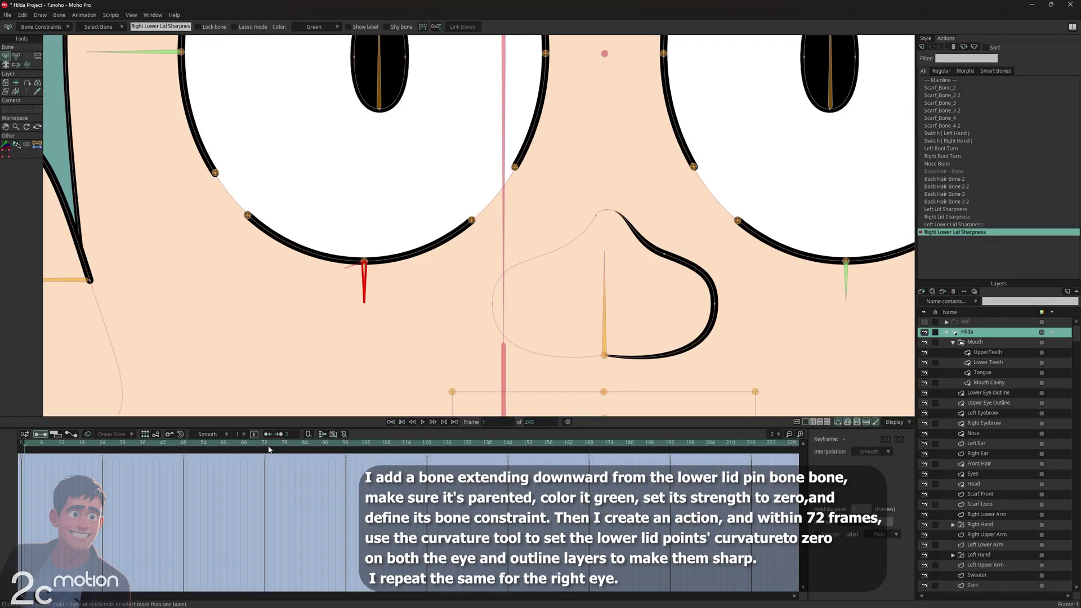
pyautogui.click(265, 444)
pyautogui.click(16, 56)
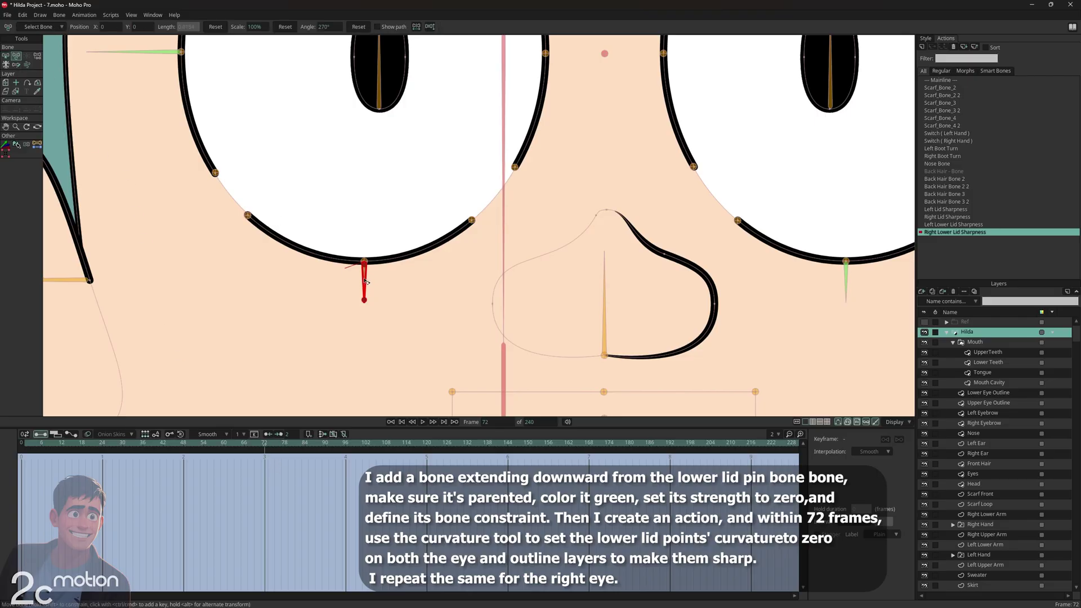
pyautogui.moveTo(365, 282); pyautogui.dragTo(328, 274)
pyautogui.moveTo(382, 299); pyautogui.dragTo(383, 317)
# On the Lower Eye Outline layer, set the curvature of the right eye's lower lid points to 0 at frame 72.
pyautogui.click(16, 92)
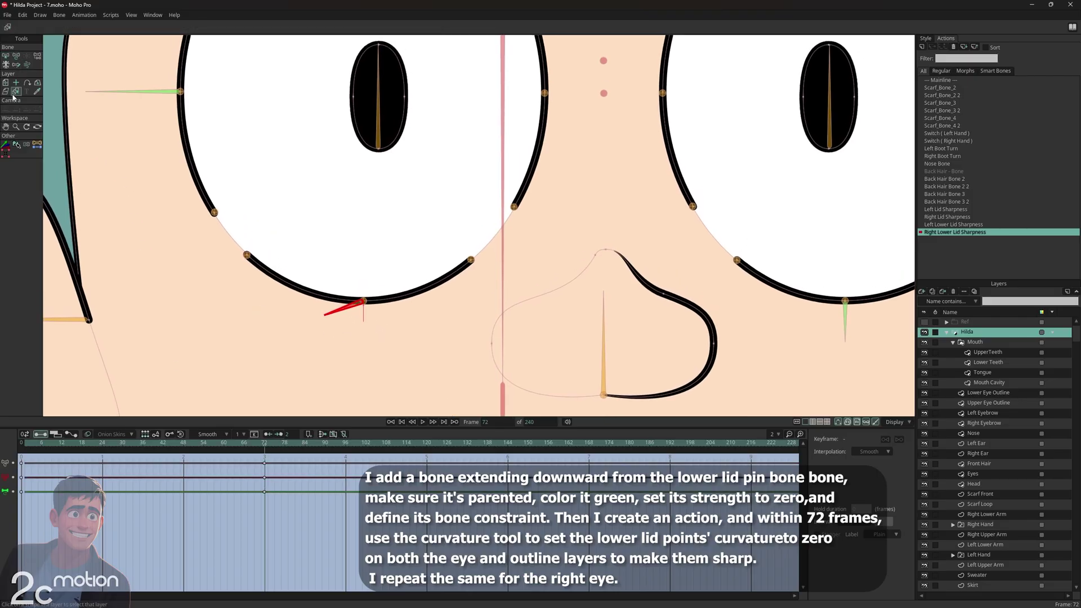
pyautogui.click(456, 272)
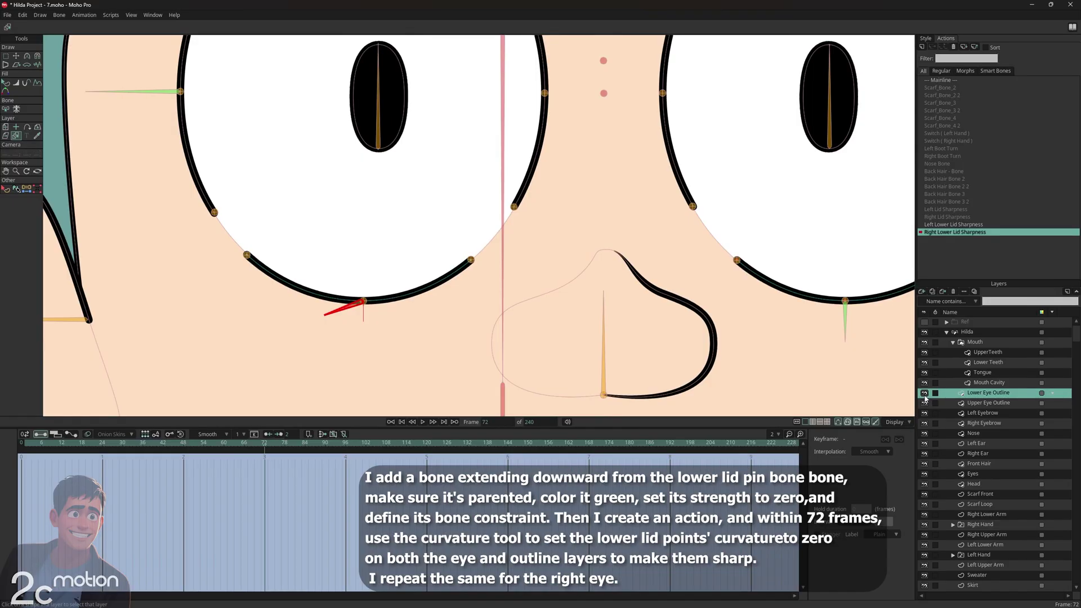
pyautogui.click(5, 57)
pyautogui.moveTo(493, 238); pyautogui.dragTo(205, 359)
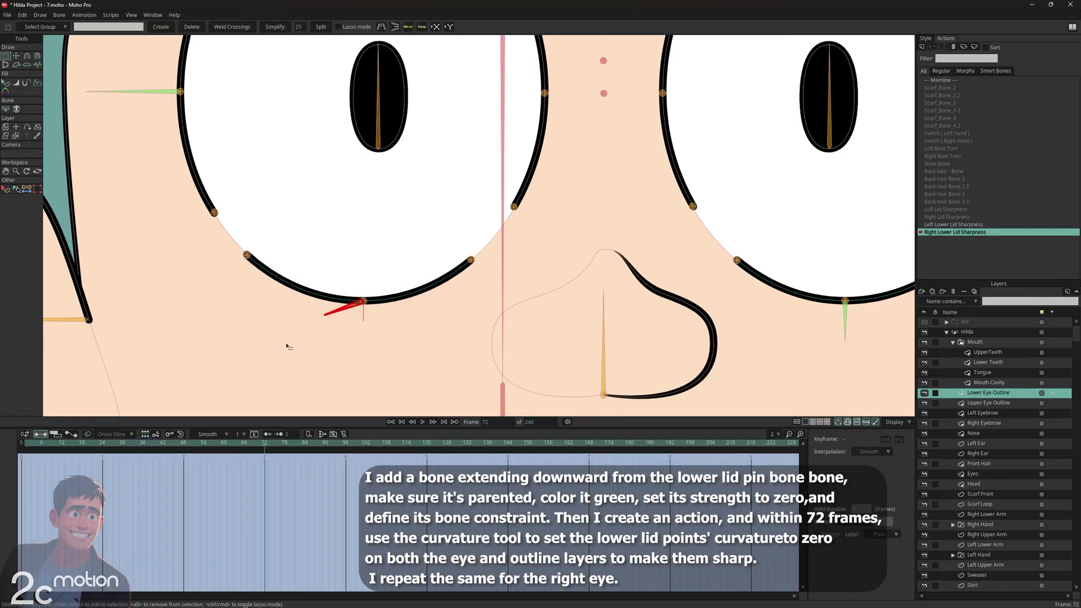
pyautogui.click(27, 55)
pyautogui.write('0')
pyautogui.press('Return')
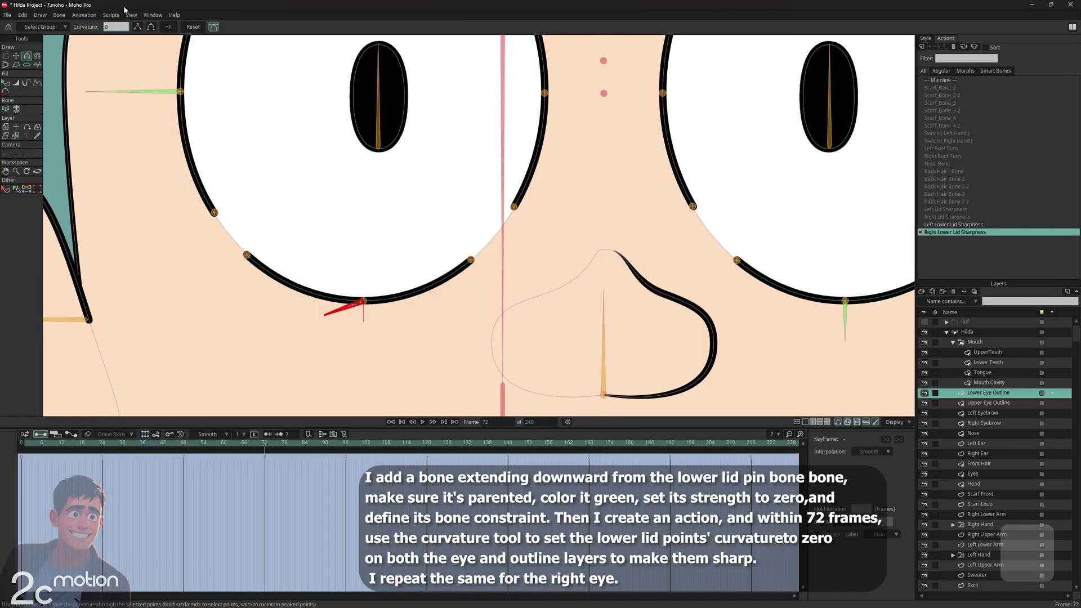
# On the Eyes layer, set the curvature of the right eye's lower lid points to 0 at frame 72.
pyautogui.click(17, 135)
pyautogui.click(231, 225)
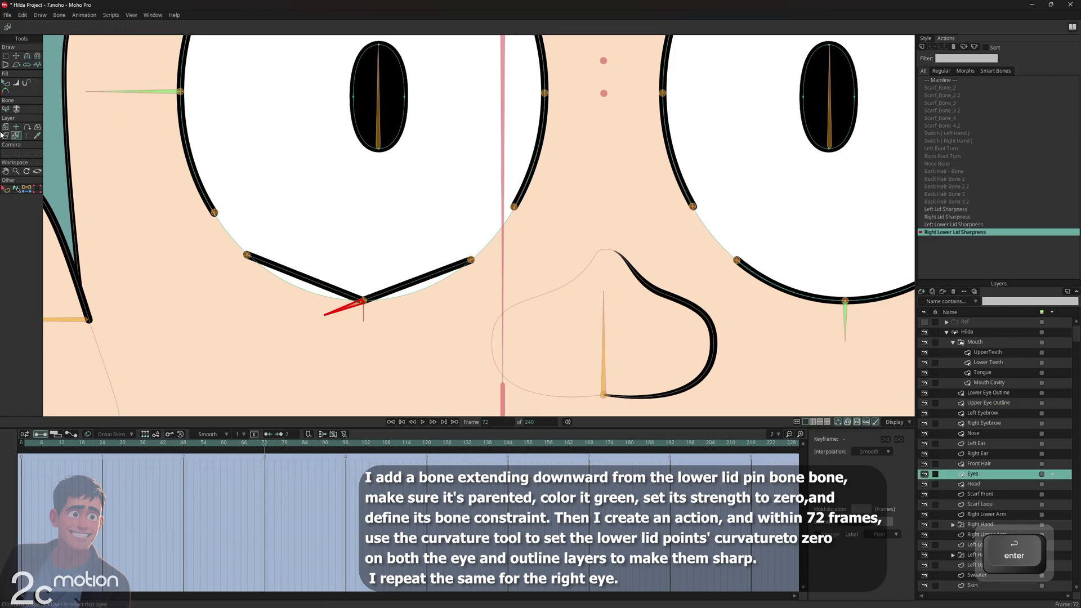
pyautogui.click(6, 56)
pyautogui.moveTo(161, 165); pyautogui.dragTo(591, 345)
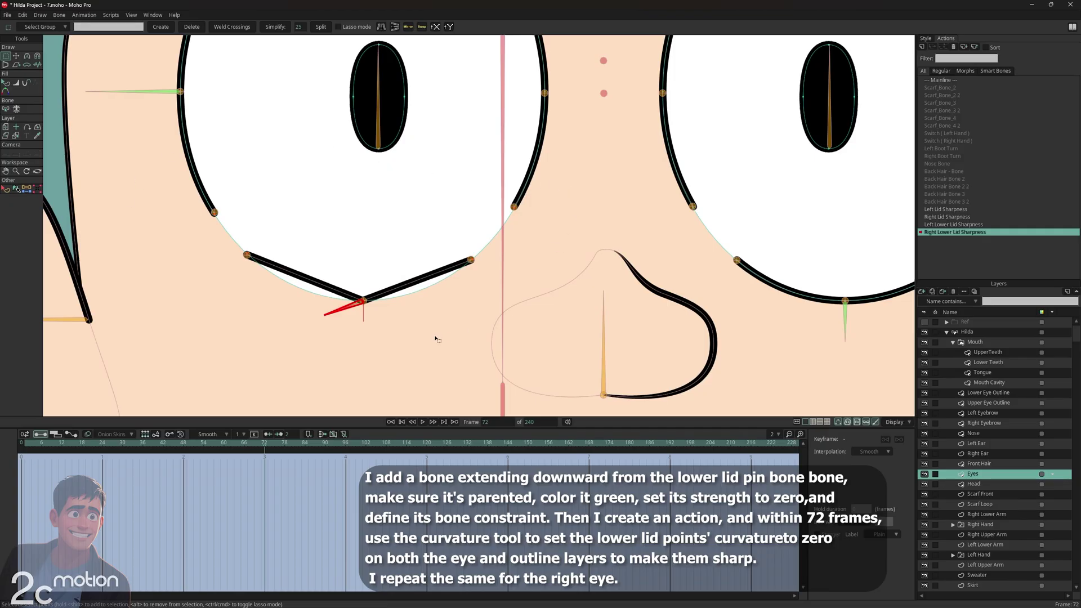
pyautogui.click(27, 57)
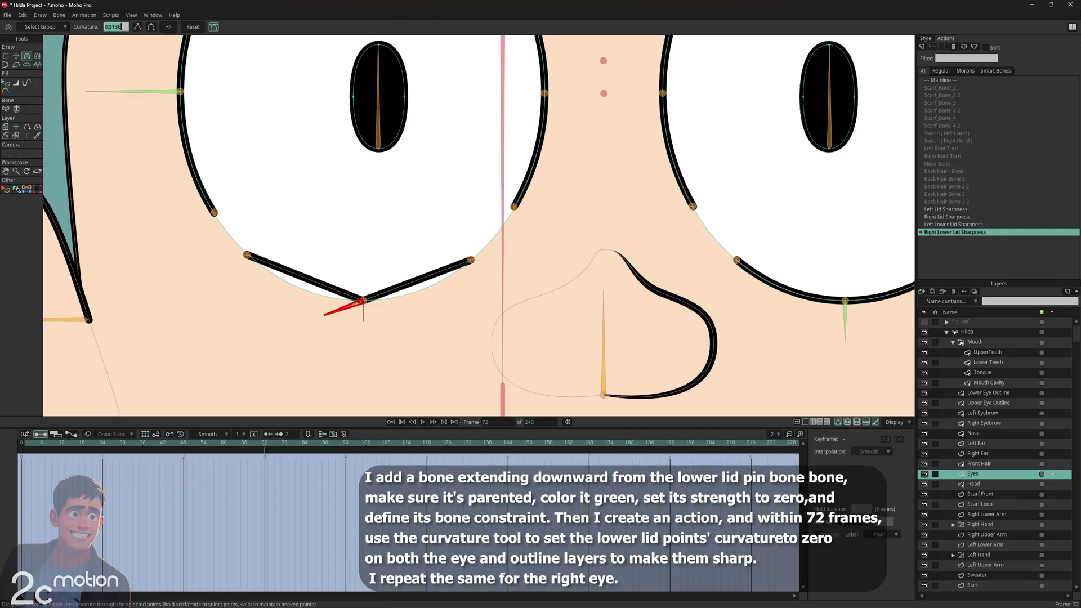
pyautogui.write('0')
pyautogui.press('Return')
# On the Upper Eye Outline layer, set the curvature of the right eye's lower points to 0 at frame 72.
pyautogui.click(15, 135)
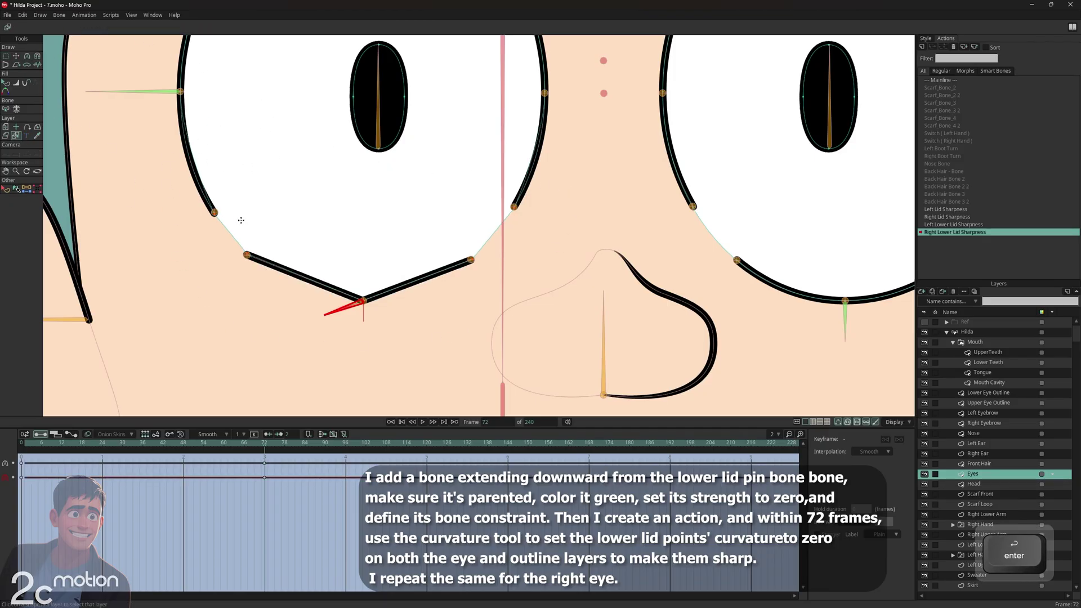
pyautogui.click(199, 190)
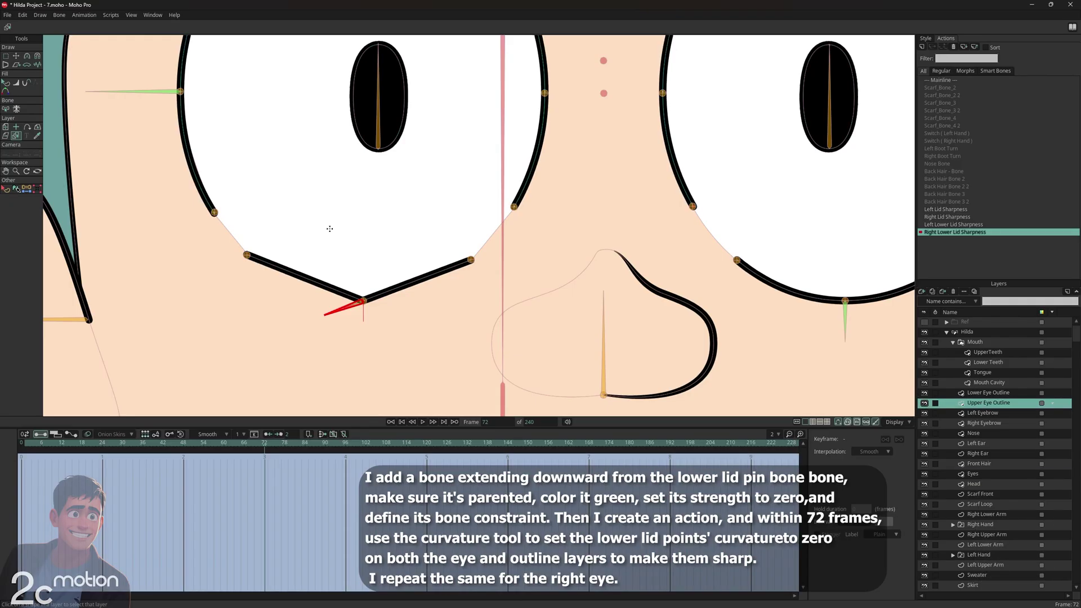
pyautogui.click(4, 60)
pyautogui.moveTo(199, 195)
pyautogui.mouseDown()
pyautogui.moveTo(586, 248)
pyautogui.moveTo(530, 253)
pyautogui.mouseUp()
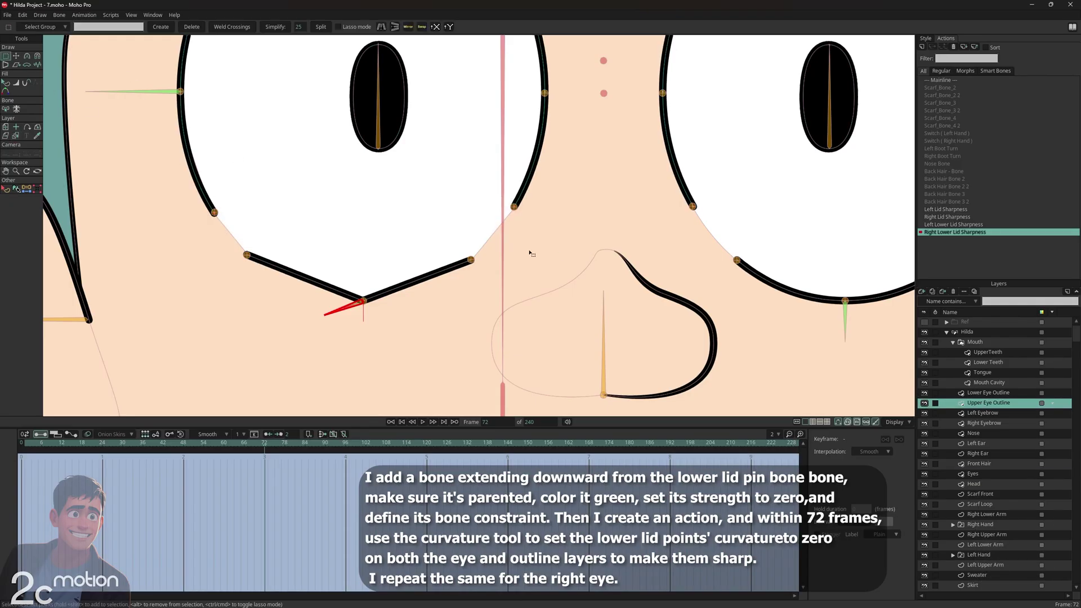
pyautogui.moveTo(566, 179); pyautogui.dragTo(171, 242)
pyautogui.click(27, 56)
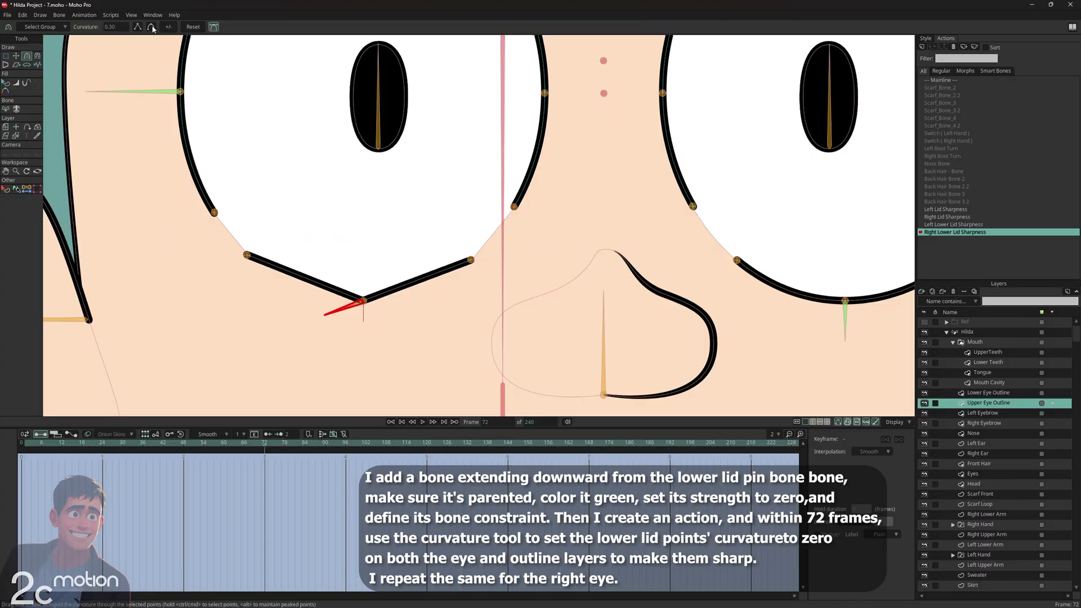
pyautogui.write('0')
pyautogui.press('Return')
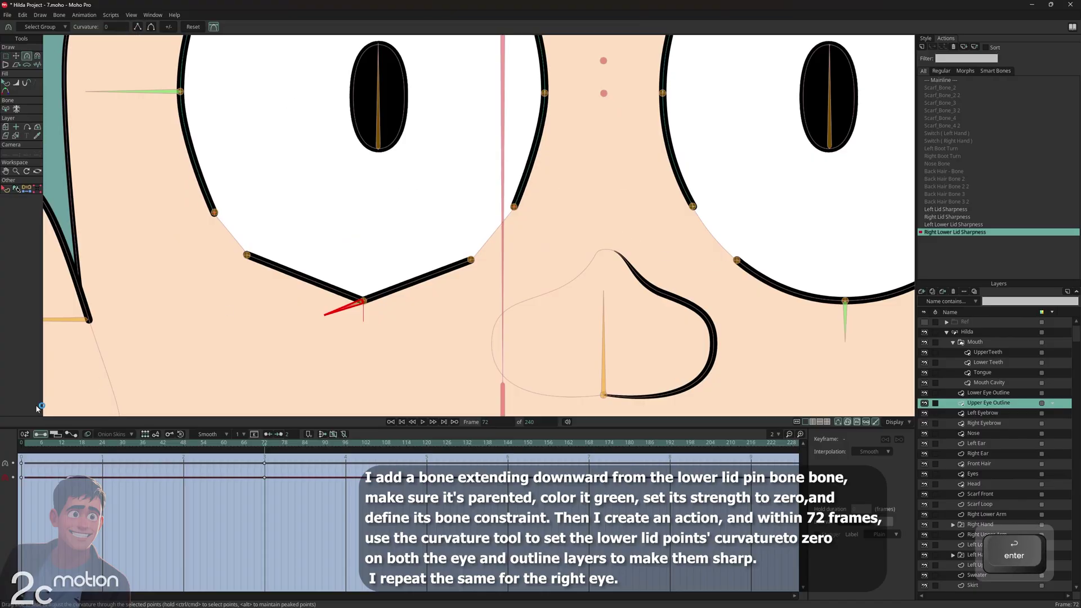
# Return to the Mainline timeline and select the Hilda bone layer.
pyautogui.moveTo(39, 443); pyautogui.dragTo(287, 443)
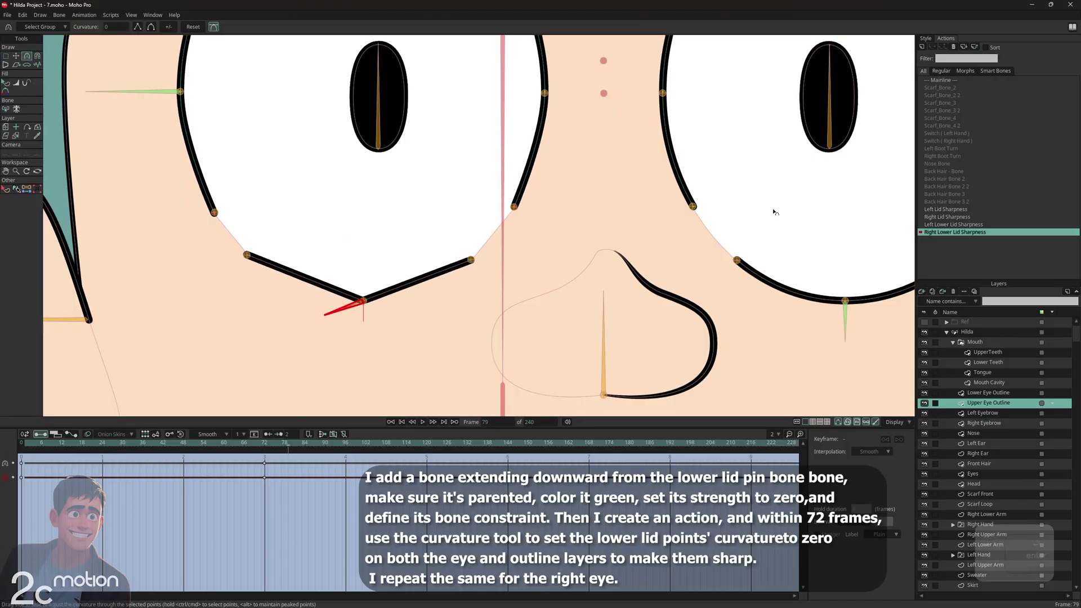
pyautogui.scroll(-3, 472, 269)
pyautogui.doubleClick(946, 80)
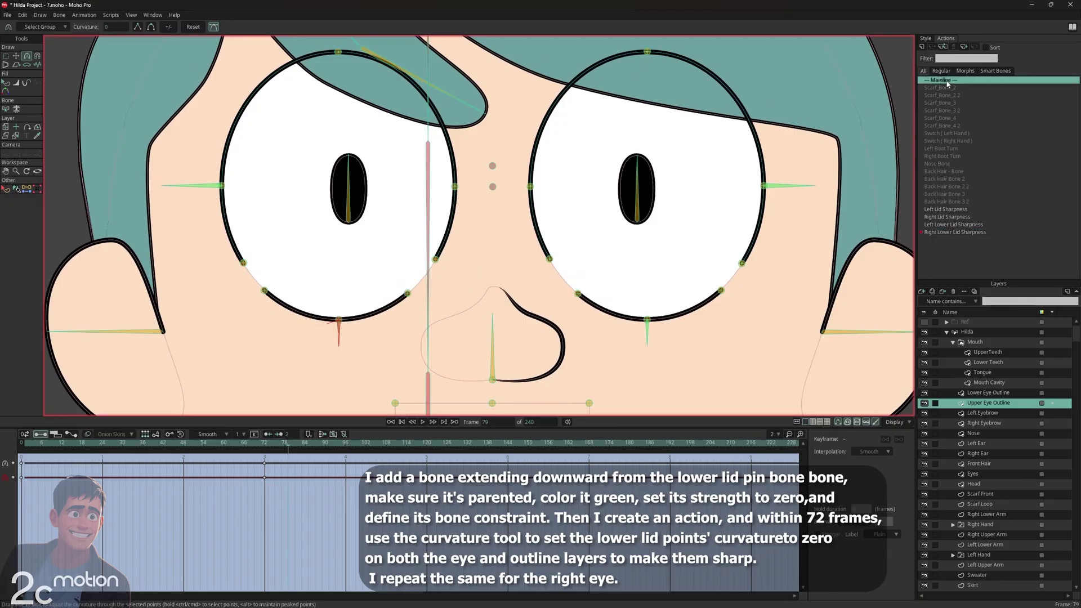
pyautogui.click(966, 332)
pyautogui.scroll(-2, 435, 203)
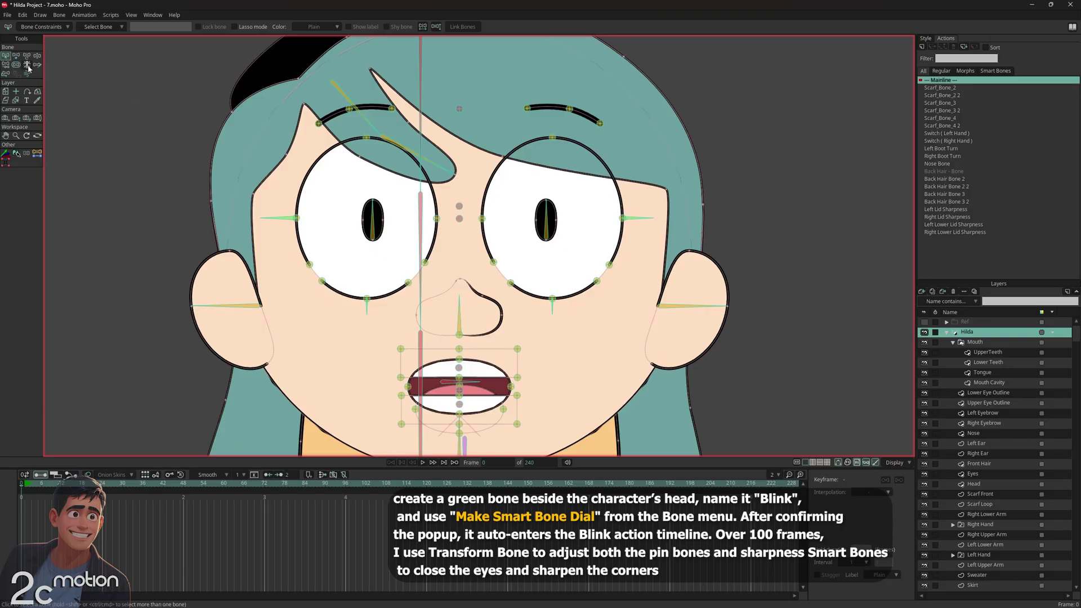
# Add a short vertical bone beside Hilda's head, color it green and name it Blink.
pyautogui.click(16, 56)
pyautogui.moveTo(761, 224); pyautogui.dragTo(690, 209)
pyautogui.scroll(2, 669, 256)
pyautogui.click(6, 56)
pyautogui.click(318, 26)
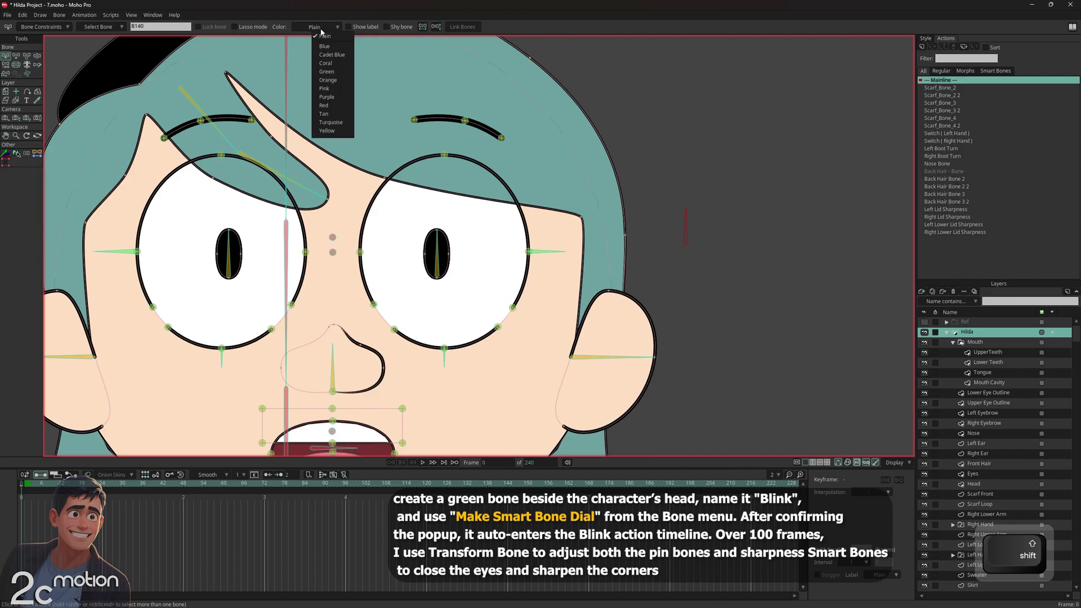
pyautogui.click(321, 67)
pyautogui.write('Blink')
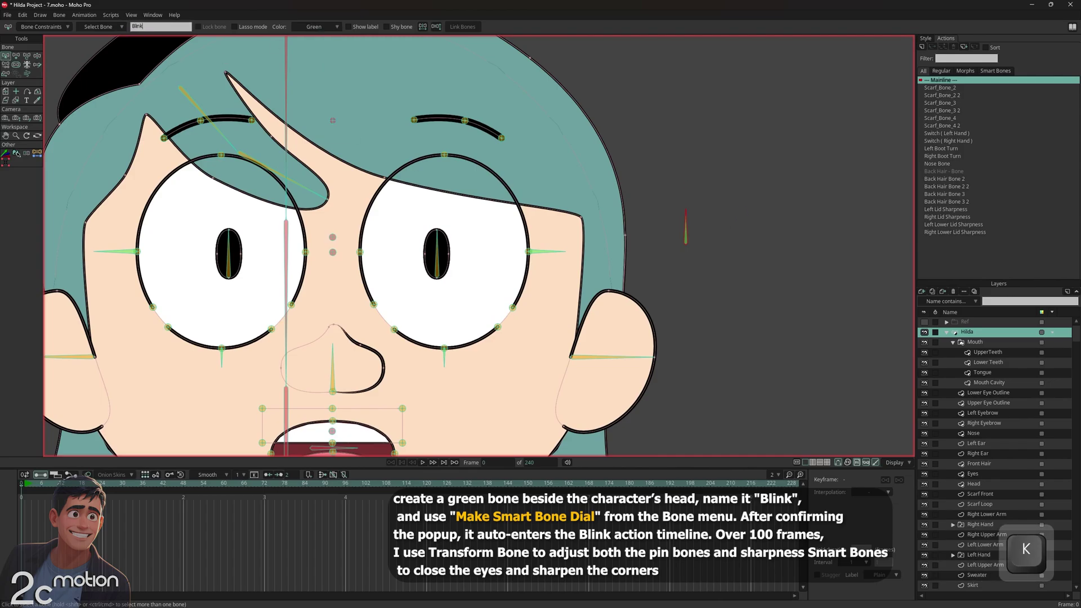
pyautogui.press('Return')
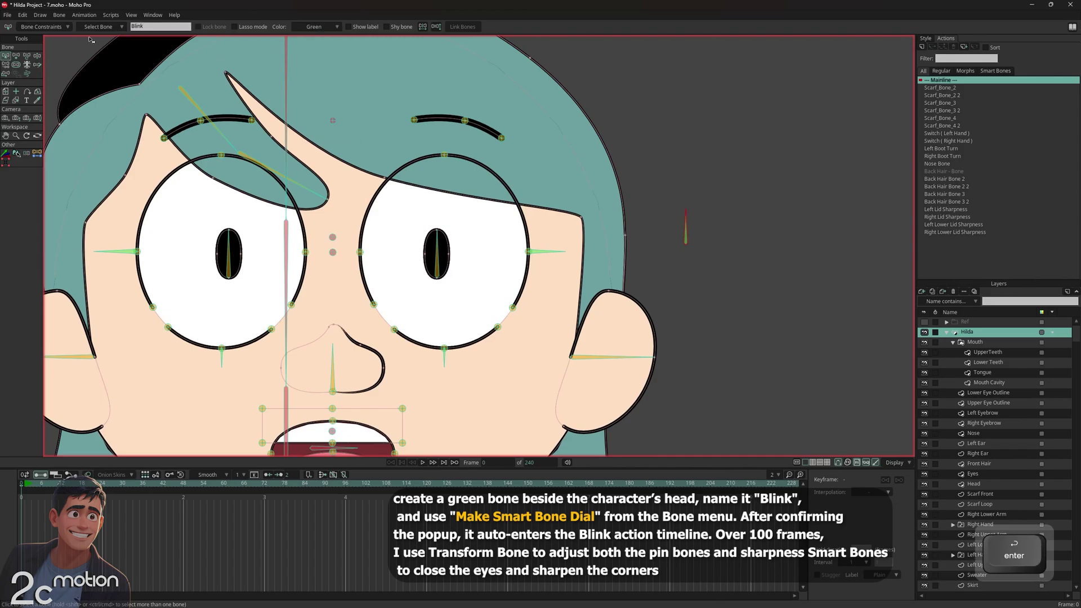
# Make the Blink bone a smart bone dial from -90 to 90 degrees over 100 frames, with separate positive and negative actions.
pyautogui.click(59, 15)
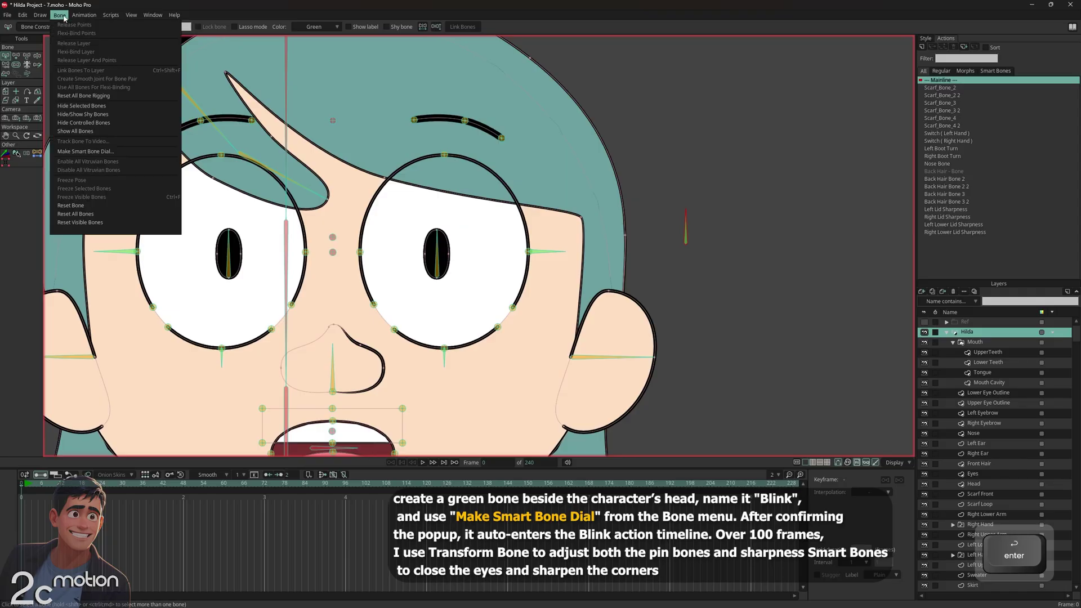
pyautogui.click(121, 153)
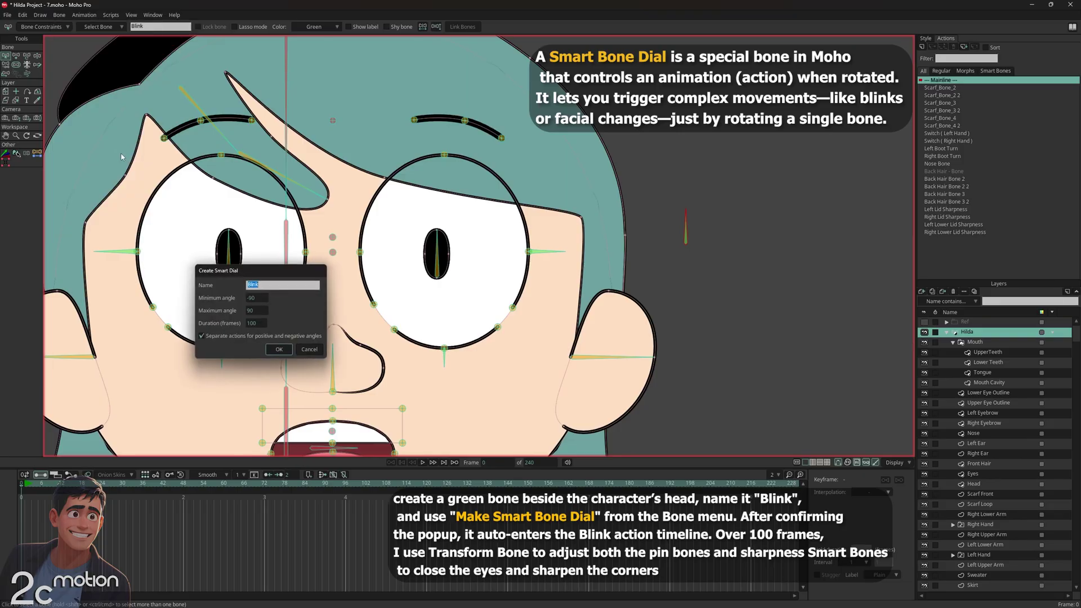
pyautogui.moveTo(259, 272); pyautogui.dragTo(396, 199)
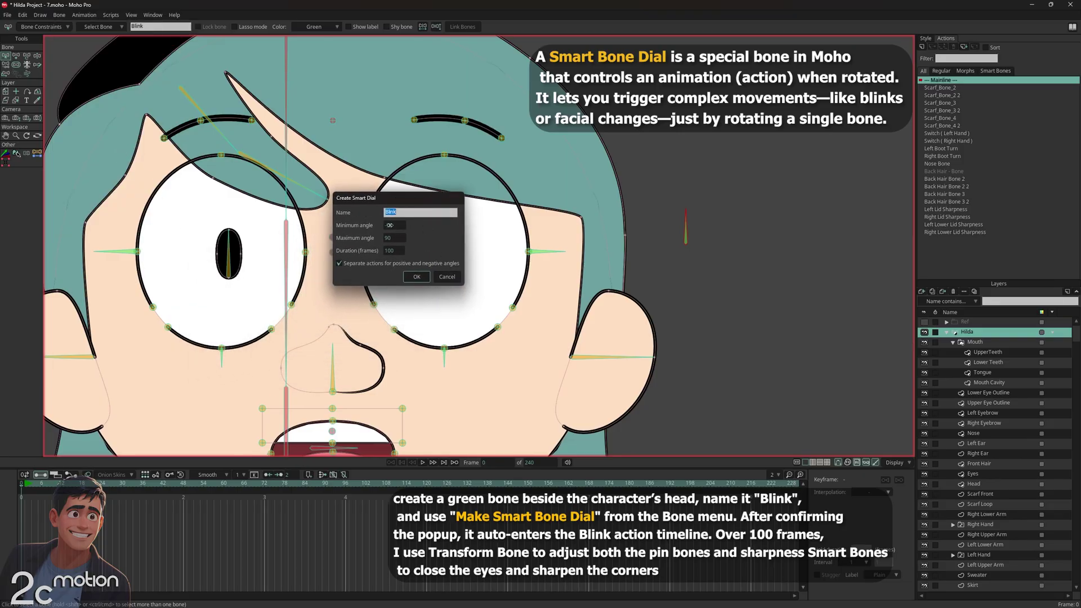
pyautogui.click(415, 277)
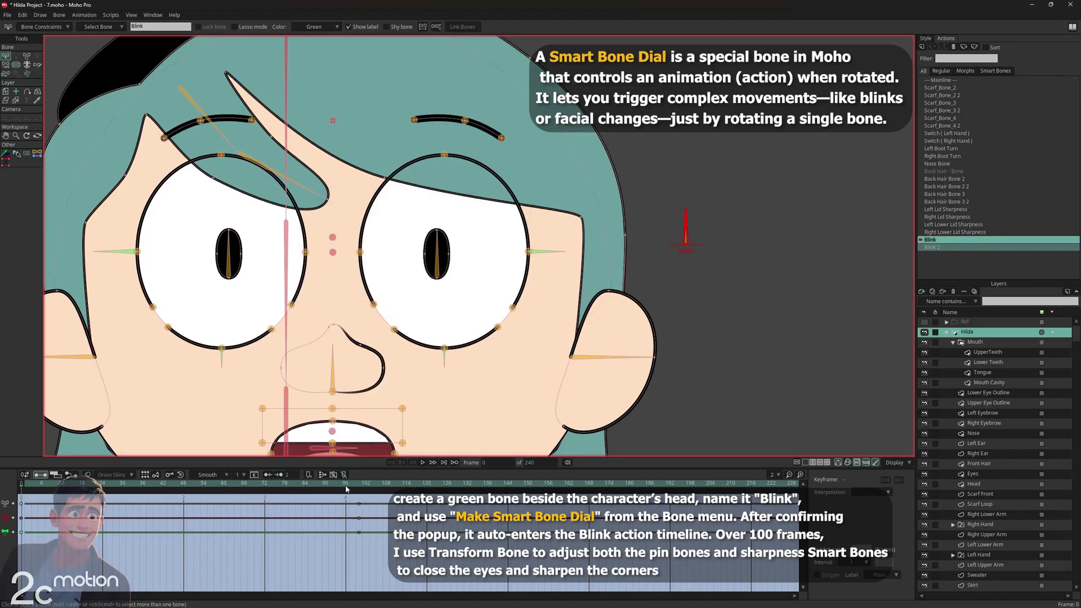
# At frame 100 of the Blink action, move the left eye's upper and lower lid center pin bones together below the eye's middle.
pyautogui.click(352, 492)
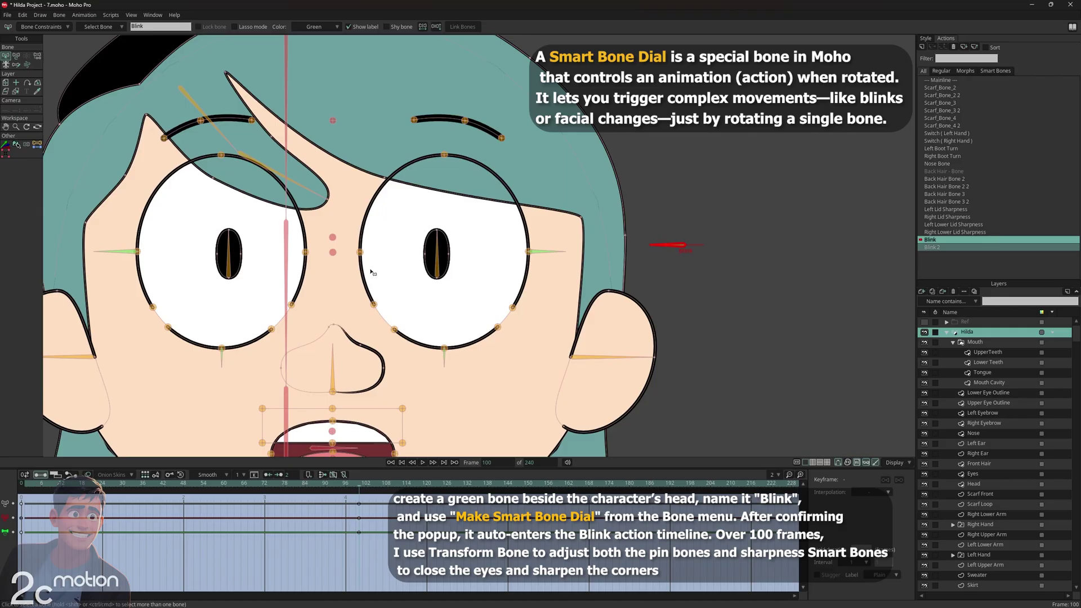
pyautogui.click(17, 56)
pyautogui.click(444, 155)
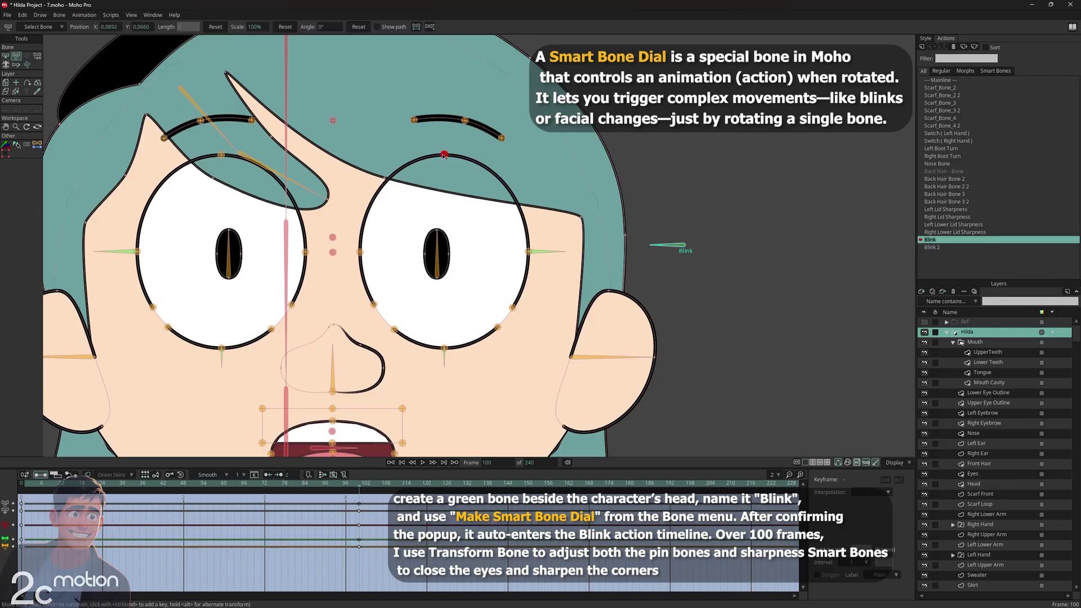
pyautogui.moveTo(445, 154); pyautogui.dragTo(461, 275)
pyautogui.moveTo(444, 347); pyautogui.dragTo(444, 272)
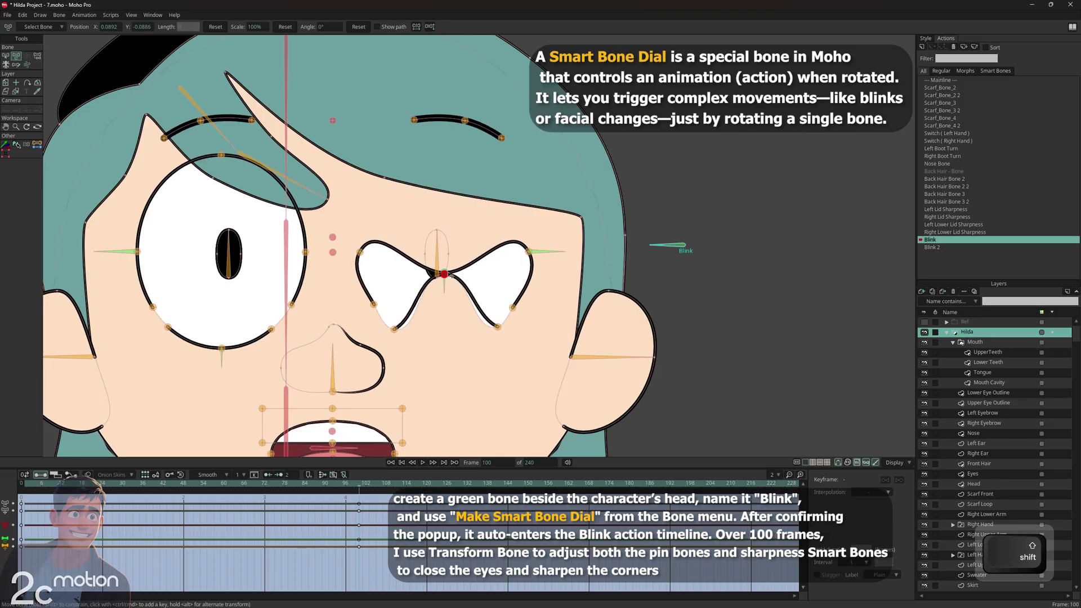
# Rotate the left eye's lid sharpness bones and move its remaining lower pin bones up onto the closed lid line.
pyautogui.scroll(2, 537, 271)
pyautogui.moveTo(569, 245); pyautogui.dragTo(535, 296)
pyautogui.moveTo(477, 333); pyautogui.dragTo(488, 341)
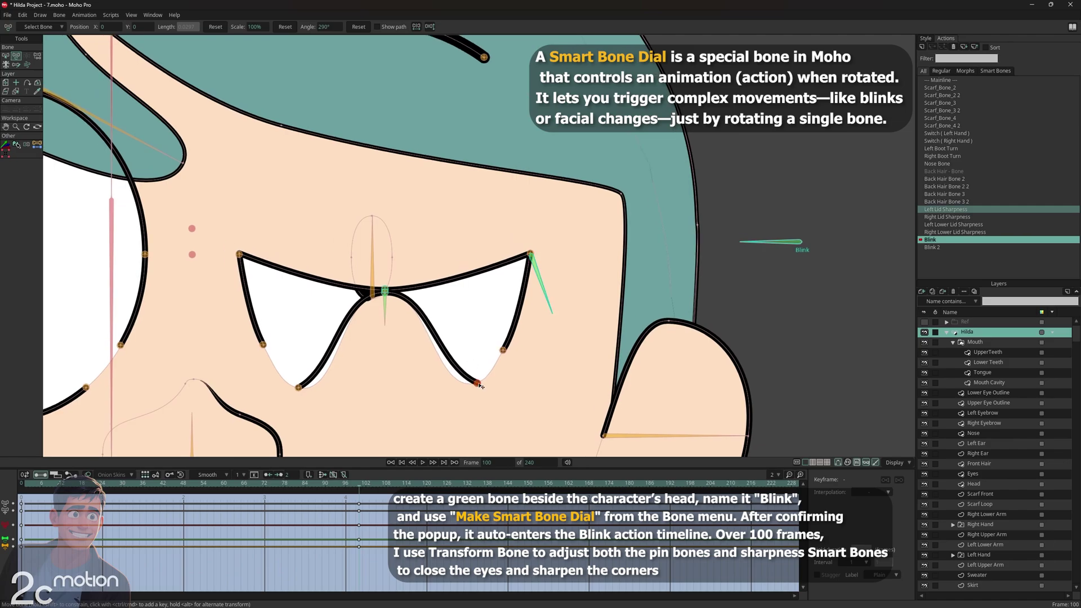
pyautogui.moveTo(474, 384); pyautogui.dragTo(465, 276)
pyautogui.moveTo(502, 351); pyautogui.dragTo(501, 265)
pyautogui.moveTo(386, 313); pyautogui.dragTo(448, 248)
pyautogui.moveTo(299, 388); pyautogui.dragTo(298, 276)
pyautogui.moveTo(263, 344); pyautogui.dragTo(263, 261)
# Fine-tune the left eye's lower lid sharpness bone and pin bones so both lids overlap in one curve.
pyautogui.moveTo(312, 305); pyautogui.dragTo(325, 326)
pyautogui.scroll(1, 340, 359)
pyautogui.moveTo(540, 324); pyautogui.dragTo(539, 322)
pyautogui.moveTo(453, 370); pyautogui.dragTo(440, 374)
pyautogui.scroll(-1, 440, 337)
pyautogui.moveTo(439, 337); pyautogui.dragTo(576, 299)
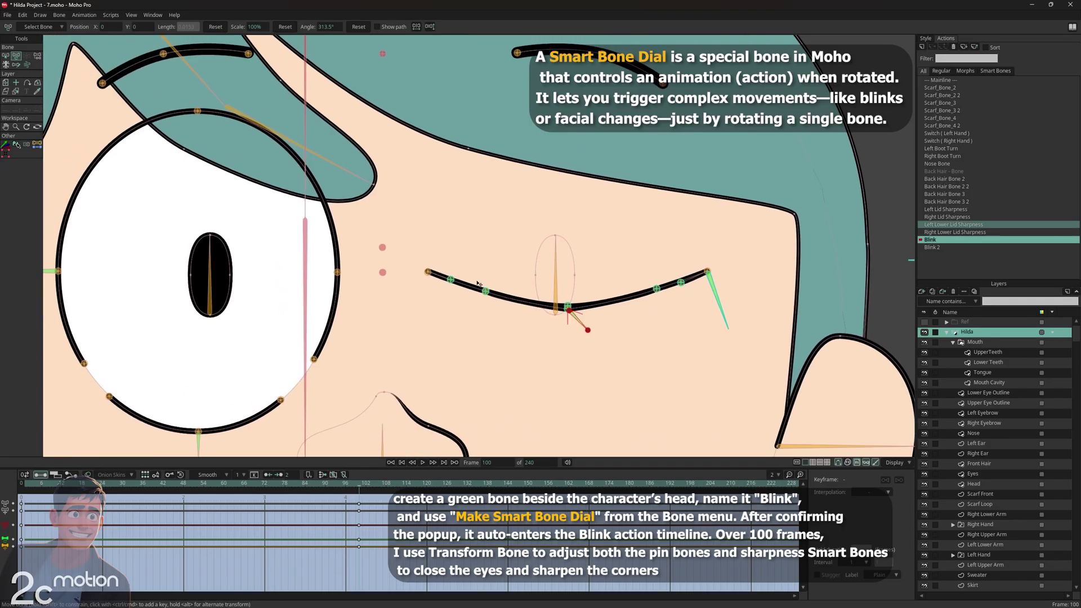
# Lower the left eye's inner corner pin bones and nudge the lid pins and lower sharpness bone to flatten the closed curve.
pyautogui.scroll(1, 447, 272)
pyautogui.moveTo(426, 275); pyautogui.dragTo(426, 305)
pyautogui.moveTo(450, 283); pyautogui.dragTo(505, 312)
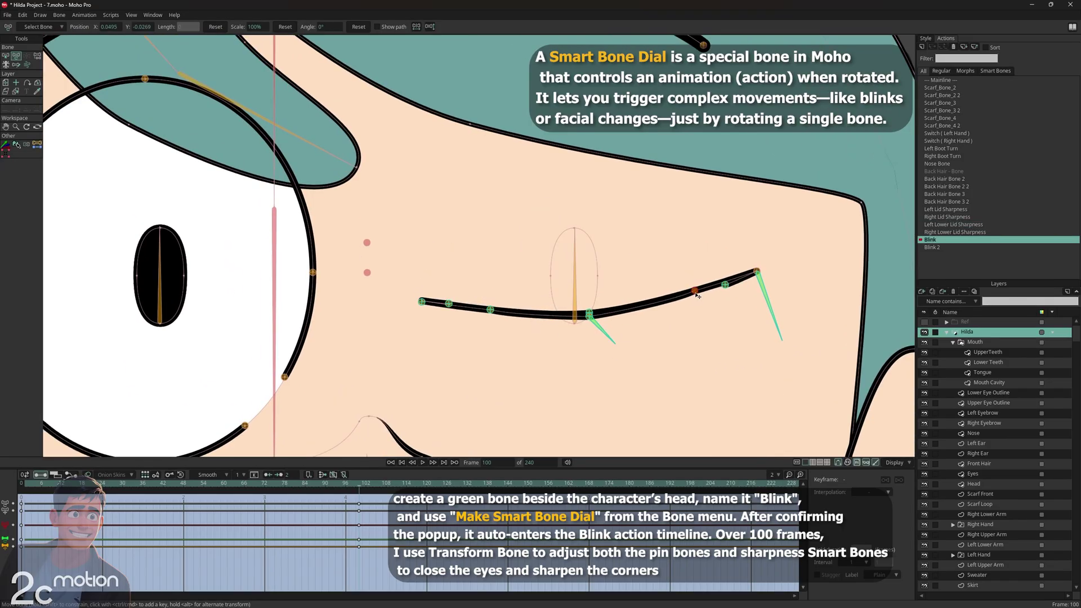
pyautogui.click(725, 287)
pyautogui.moveTo(604, 332)
pyautogui.mouseDown()
pyautogui.moveTo(623, 321)
pyautogui.moveTo(610, 335)
pyautogui.mouseUp()
pyautogui.moveTo(590, 319); pyautogui.dragTo(590, 315)
pyautogui.moveTo(741, 369); pyautogui.dragTo(724, 357)
# Hide the bone and path overlays and nudge the left eye's pin bones to smooth the closed lid line.
pyautogui.click(838, 462)
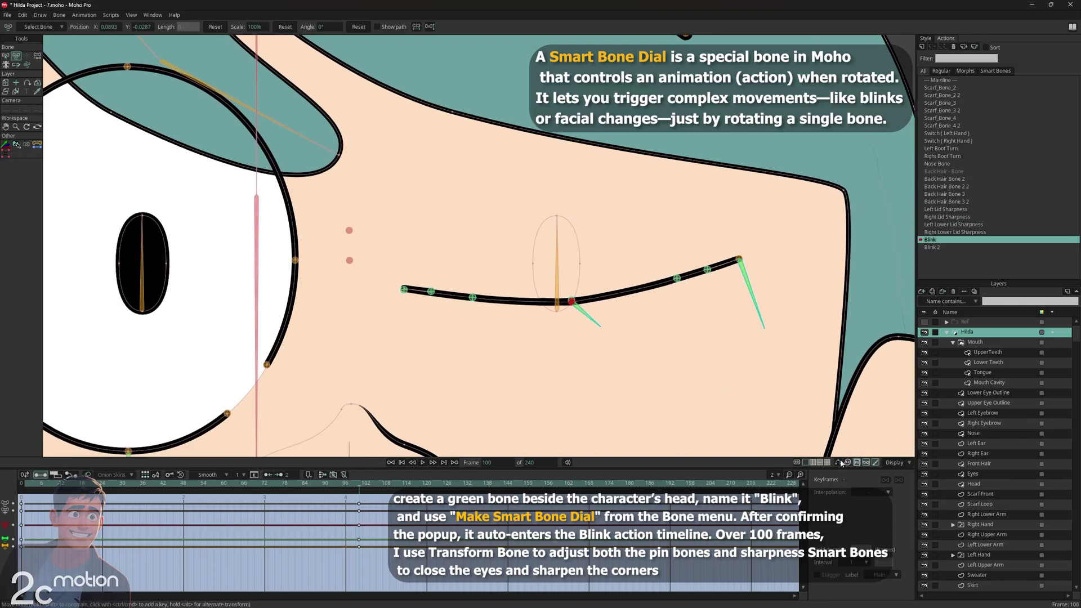
pyautogui.scroll(-3, 648, 276)
pyautogui.scroll(4, 490, 291)
pyautogui.scroll(2, 534, 287)
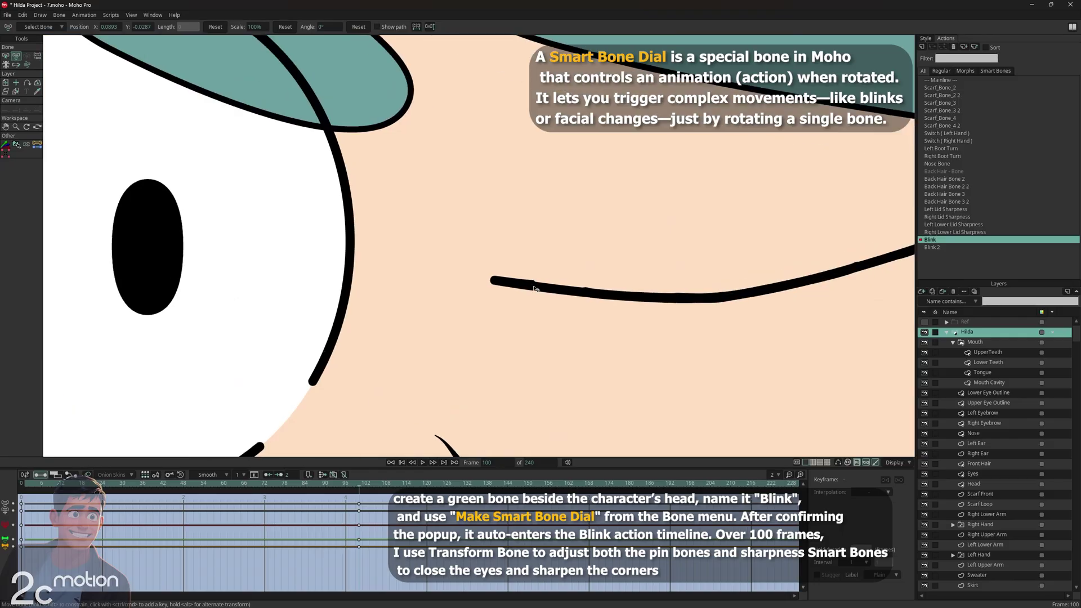
pyautogui.moveTo(584, 293); pyautogui.dragTo(586, 297)
pyautogui.moveTo(676, 296); pyautogui.dragTo(677, 300)
pyautogui.moveTo(714, 331); pyautogui.dragTo(523, 360)
pyautogui.scroll(-4, 703, 322)
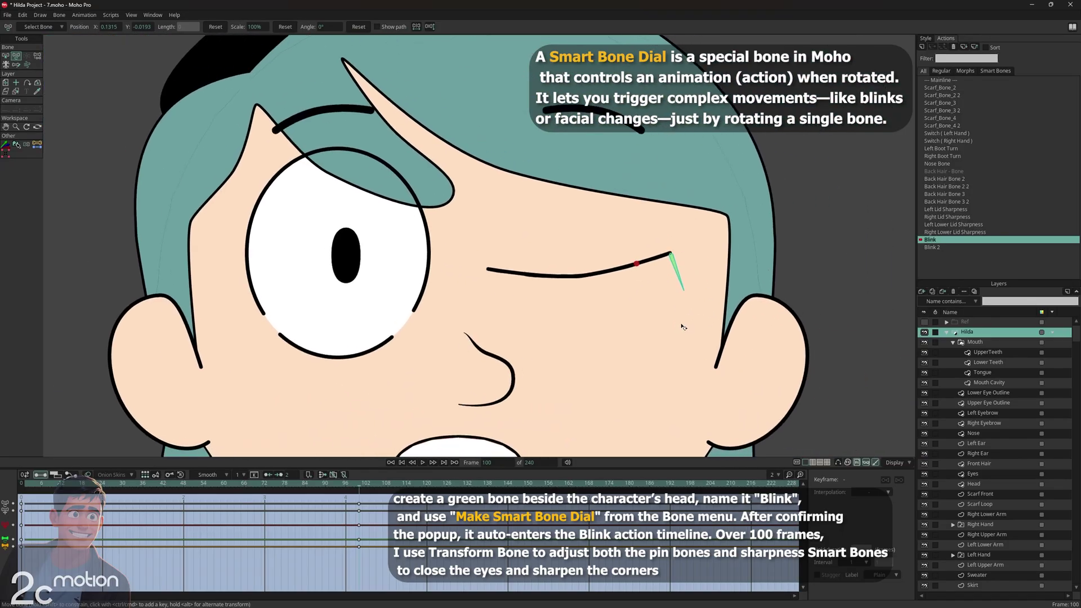
# Show the overlays again and rotate the Left Lower Lid Sharpness bone to about 319.5°.
pyautogui.click(755, 368)
pyautogui.click(837, 462)
pyautogui.click(587, 286)
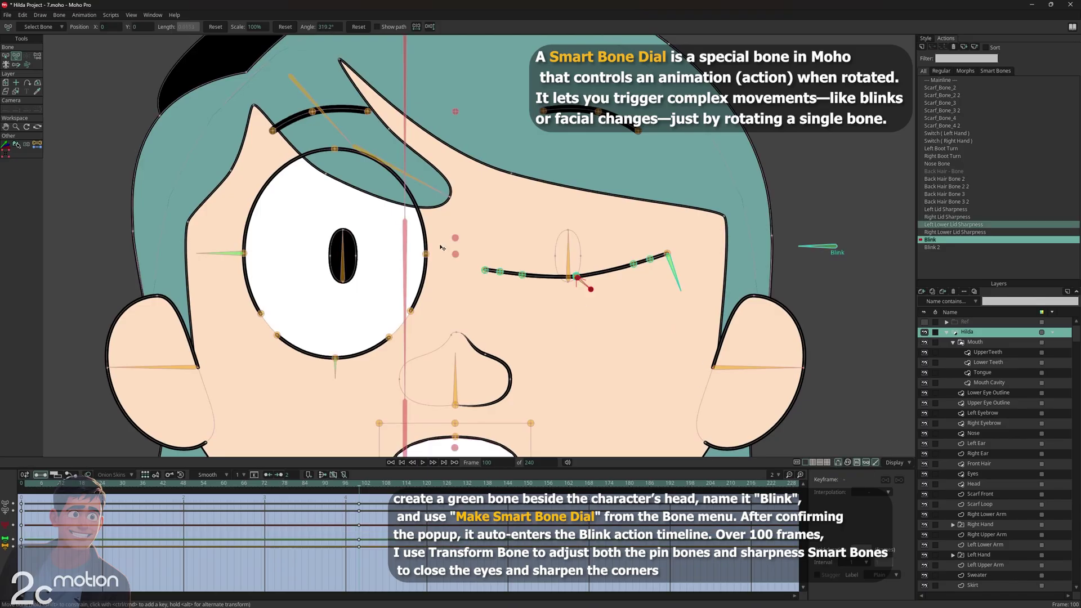
pyautogui.scroll(4, 590, 285)
pyautogui.moveTo(577, 285); pyautogui.dragTo(574, 288)
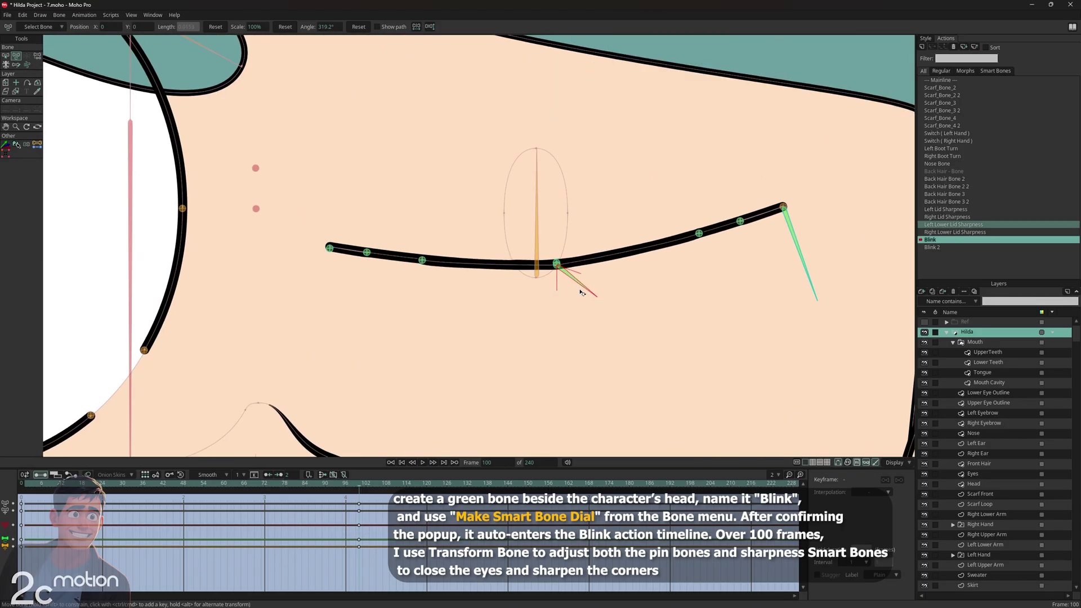
pyautogui.scroll(-3, 563, 264)
# Bring the right eye's upper and lower lid center pin bones together and rotate its outer corner sharpness bone downward.
pyautogui.moveTo(555, 199); pyautogui.dragTo(624, 214)
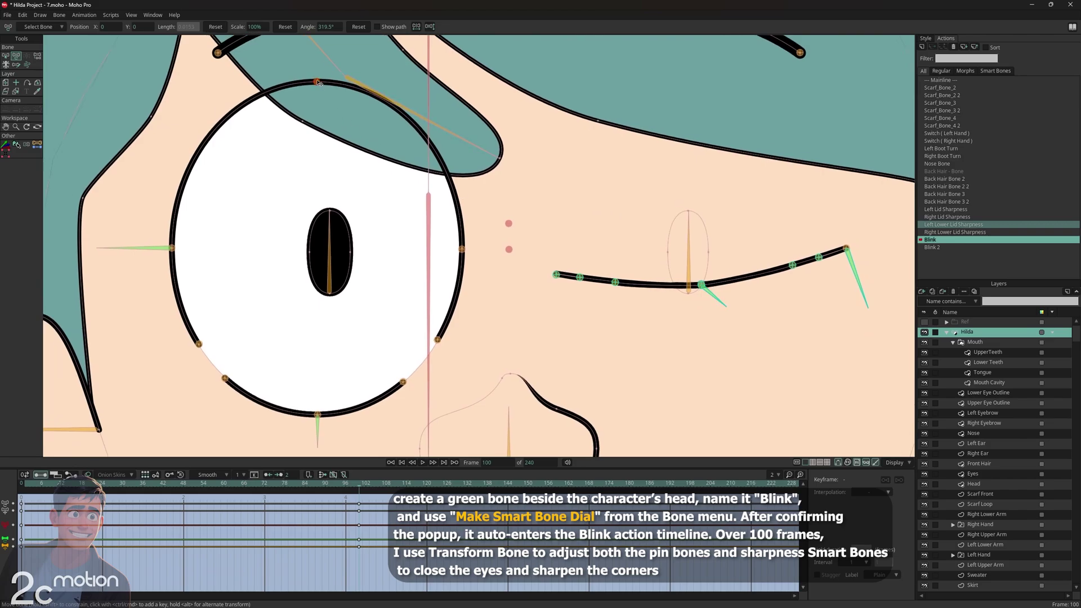
pyautogui.moveTo(317, 82); pyautogui.dragTo(316, 269)
pyautogui.moveTo(320, 416); pyautogui.dragTo(317, 284)
pyautogui.moveTo(141, 248); pyautogui.dragTo(188, 332)
# Move the right eye's inner corner and inner lower pin bones onto the lid line and rotate its lower lid sharpness bone.
pyautogui.scroll(2, 476, 243)
pyautogui.moveTo(459, 250); pyautogui.dragTo(458, 276)
pyautogui.moveTo(447, 336); pyautogui.dragTo(436, 274)
pyautogui.moveTo(332, 303); pyautogui.dragTo(291, 329)
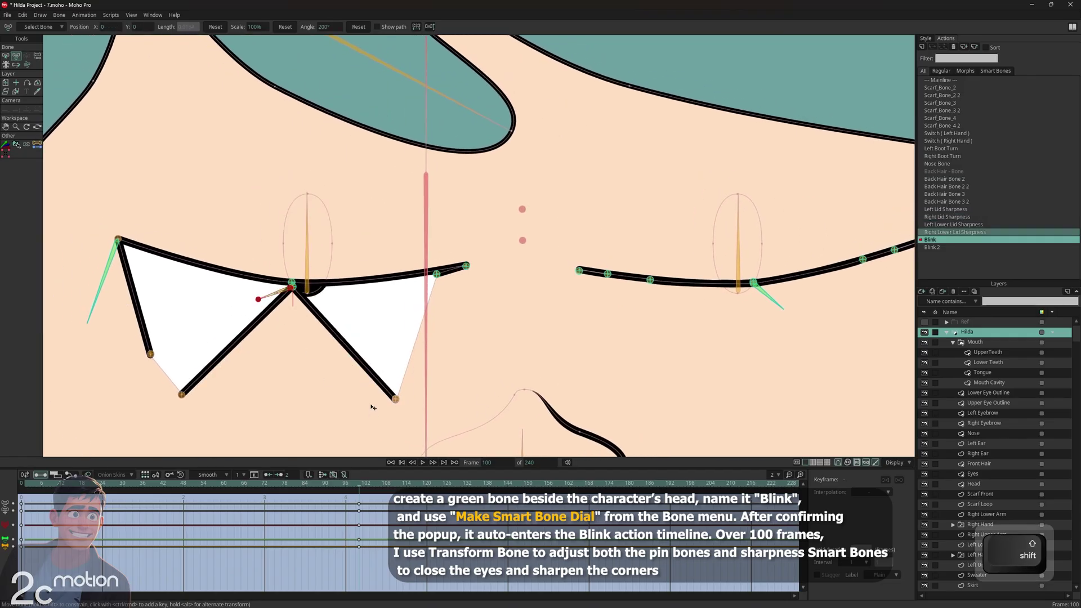
pyautogui.moveTo(395, 399); pyautogui.dragTo(401, 280)
pyautogui.moveTo(471, 273); pyautogui.dragTo(527, 294)
pyautogui.moveTo(465, 294); pyautogui.dragTo(459, 296)
pyautogui.moveTo(499, 292); pyautogui.dragTo(500, 296)
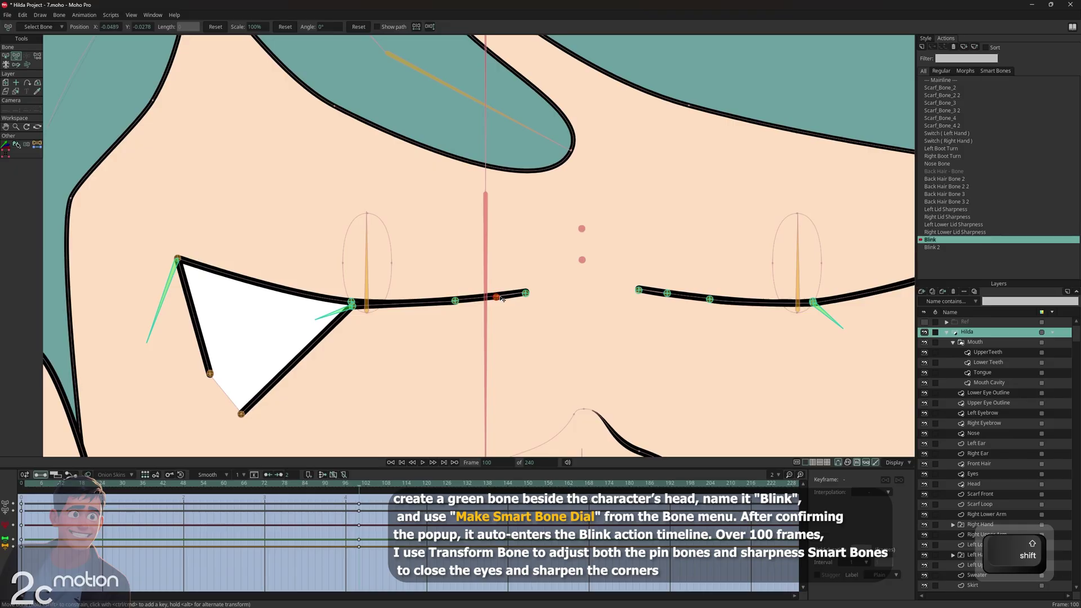
# Move the right eye's outer lower pin bones up onto the upper lid line to finish closing the eye.
pyautogui.moveTo(245, 412); pyautogui.dragTo(253, 288)
pyautogui.moveTo(215, 367); pyautogui.dragTo(237, 267)
pyautogui.scroll(3, 194, 229)
pyautogui.moveTo(276, 318); pyautogui.dragTo(276, 314)
# Nudge the right eye's lid pin bones and rotate the Right Lower Lid Sharpness bone to about 224° to smooth the closed lid.
pyautogui.moveTo(469, 362); pyautogui.dragTo(467, 354)
pyautogui.moveTo(443, 367); pyautogui.dragTo(448, 376)
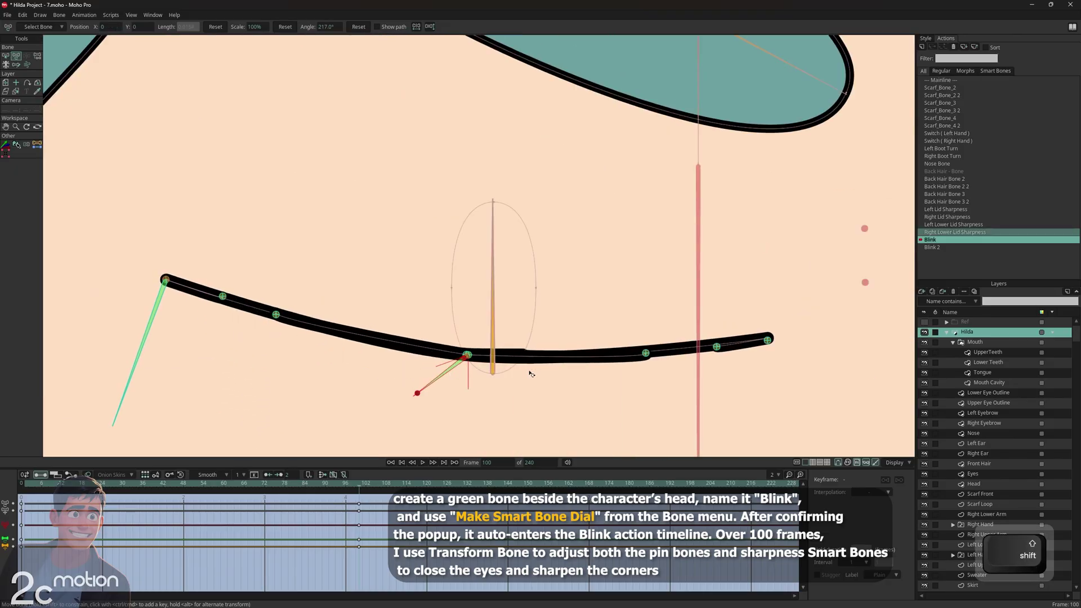
pyautogui.moveTo(629, 357); pyautogui.dragTo(627, 355)
pyautogui.moveTo(460, 386); pyautogui.dragTo(466, 386)
pyautogui.moveTo(474, 353); pyautogui.dragTo(475, 358)
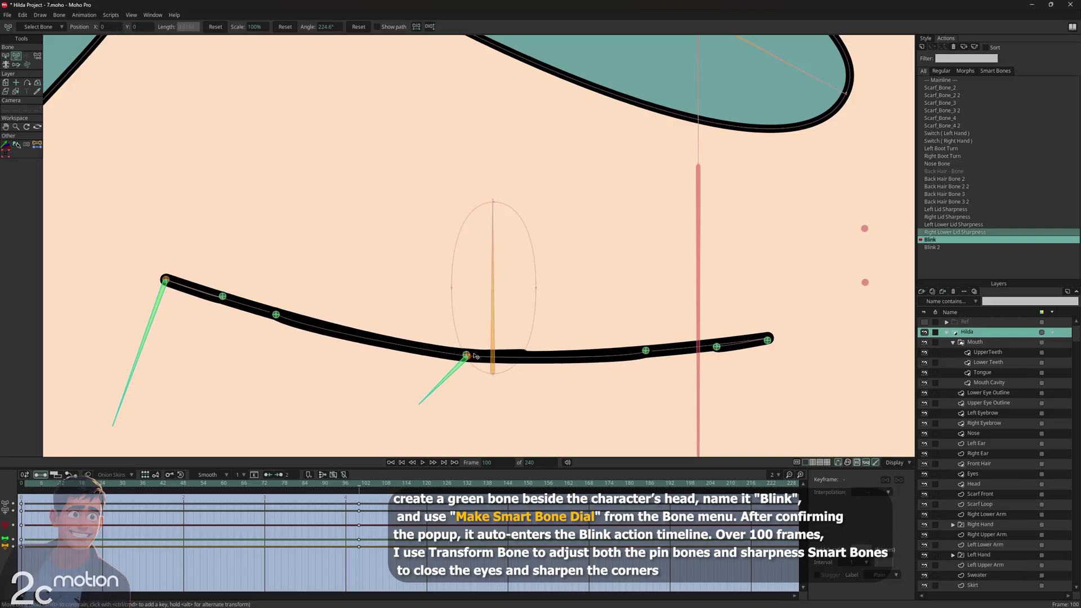
pyautogui.scroll(-4, 406, 316)
pyautogui.scroll(2, 271, 296)
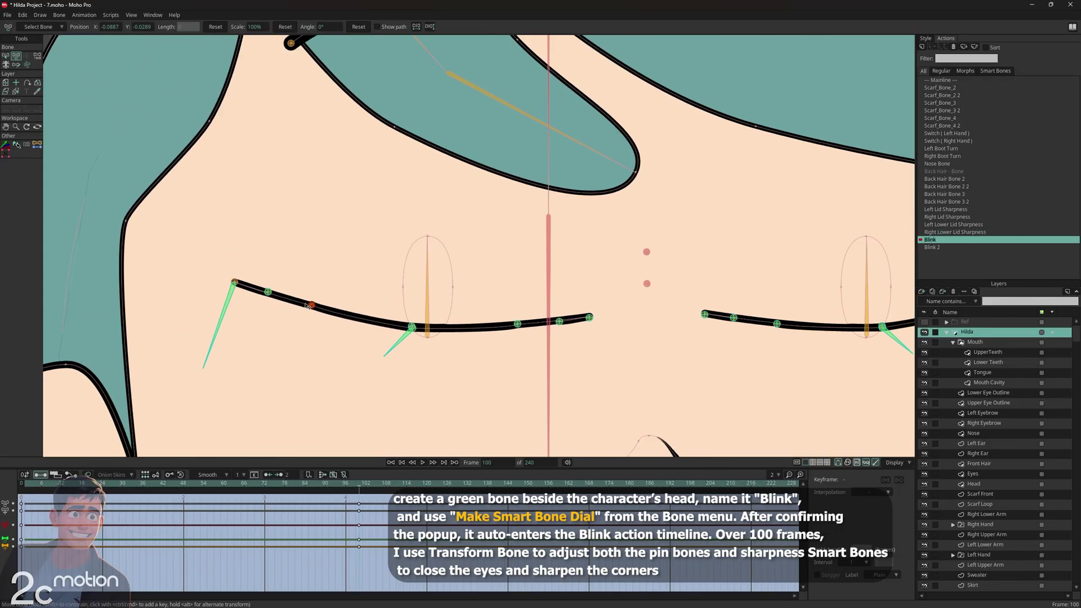
# Nudge the outer lid pin bones of the right and left eyes along the closed lid lines at frame 100.
pyautogui.click(286, 299)
pyautogui.moveTo(244, 284); pyautogui.dragTo(321, 309)
pyautogui.scroll(-4, 361, 304)
pyautogui.scroll(1, 744, 285)
pyautogui.click(650, 290)
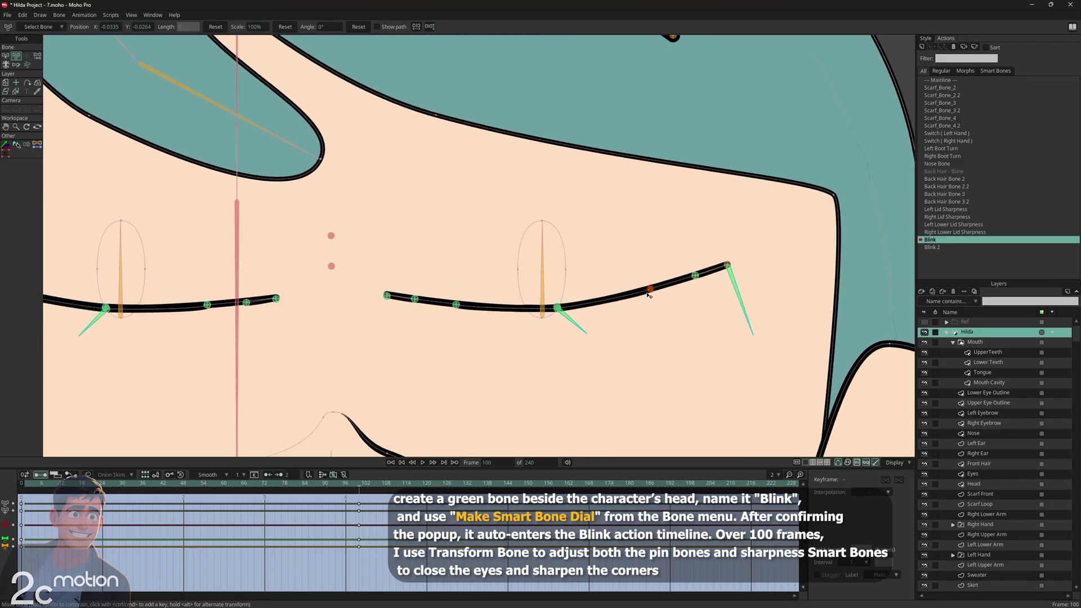
pyautogui.moveTo(698, 277); pyautogui.dragTo(732, 264)
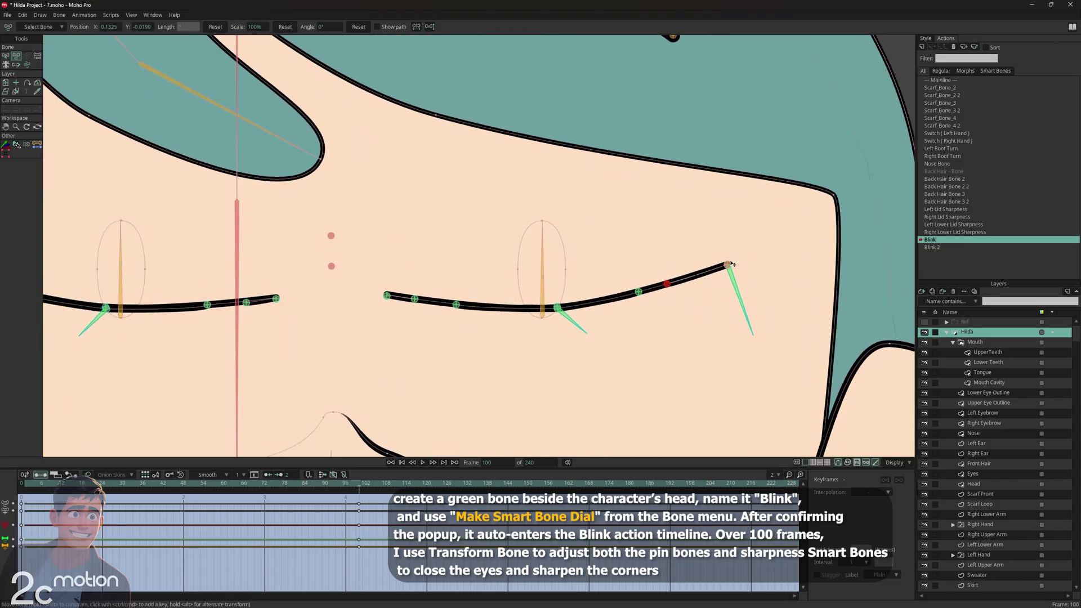
pyautogui.click(667, 284)
# Hide the rig overlays and scrub around frame 100 of the Blink action to check both closed eyes.
pyautogui.scroll(-2, 682, 310)
pyautogui.click(838, 462)
pyautogui.scroll(-2, 394, 304)
pyautogui.scroll(-1, 650, 332)
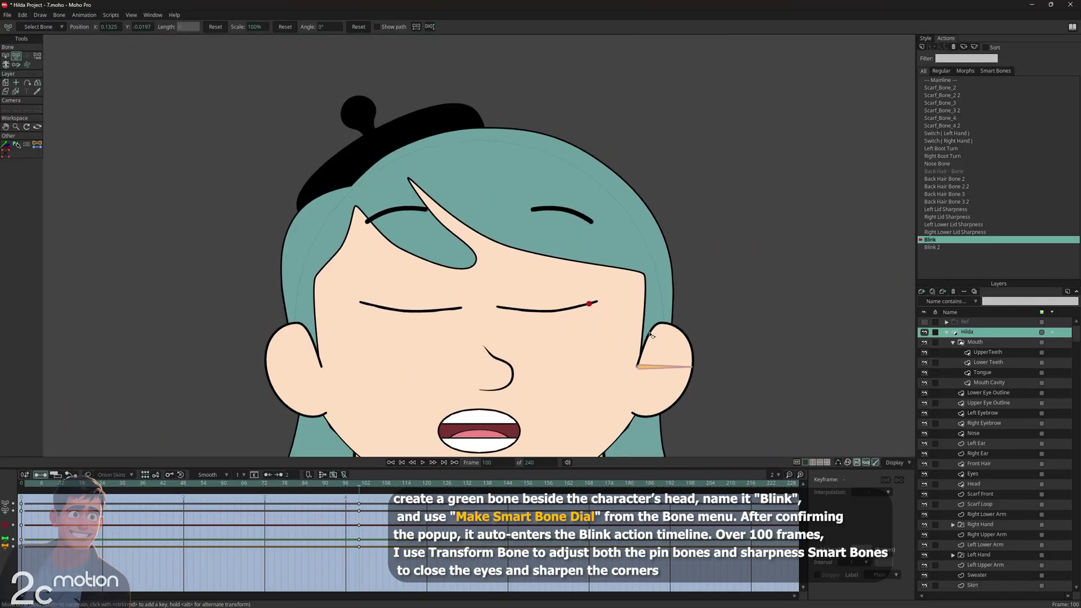
pyautogui.moveTo(650, 333); pyautogui.dragTo(648, 294)
pyautogui.moveTo(366, 483); pyautogui.dragTo(356, 547)
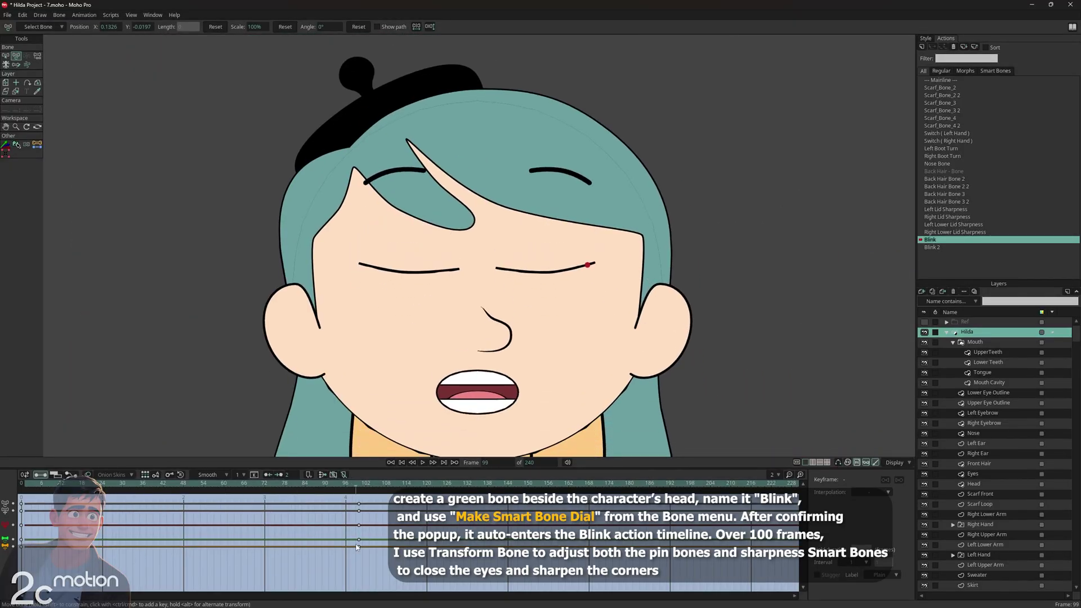
# Adjust the Left Lower Lid Sharpness bone and nudge the lid pin bones of both eyes to smooth the closed lines at frame 100.
pyautogui.scroll(5, 584, 233)
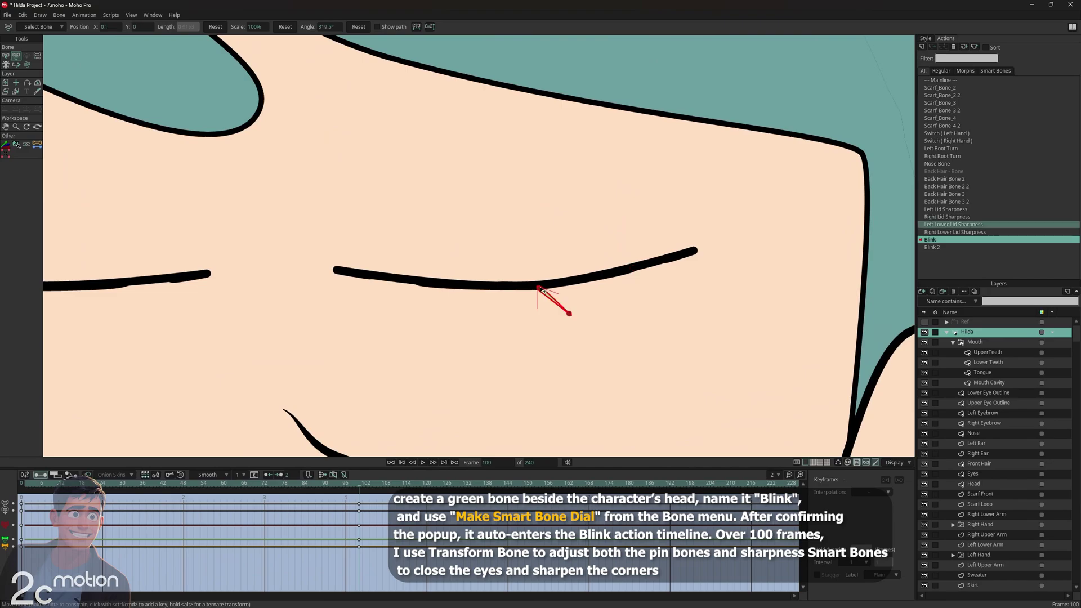
pyautogui.moveTo(551, 296); pyautogui.dragTo(537, 284)
pyautogui.moveTo(426, 284); pyautogui.dragTo(403, 292)
pyautogui.moveTo(382, 335); pyautogui.dragTo(692, 342)
pyautogui.scroll(1, 512, 306)
pyautogui.moveTo(511, 306); pyautogui.dragTo(463, 308)
pyautogui.moveTo(189, 289); pyautogui.dragTo(261, 300)
pyautogui.scroll(-4, 741, 320)
pyautogui.moveTo(742, 320); pyautogui.dragTo(421, 266)
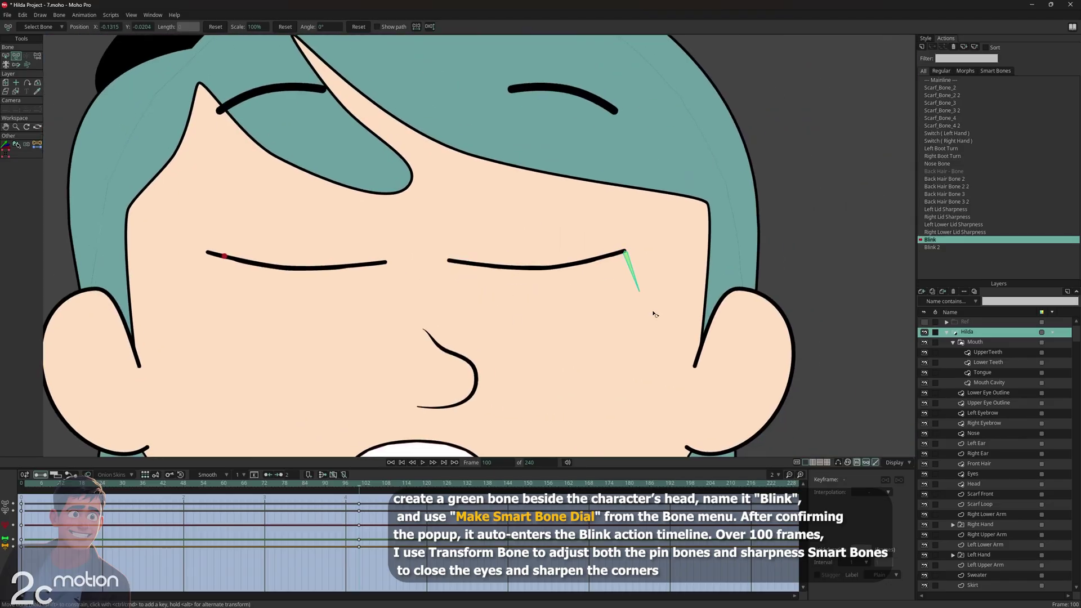
# At frame 48 of the Blink action, set the Left Lid Sharpness bone to 360° to round the eye's outer corner.
pyautogui.scroll(-2, 647, 309)
pyautogui.moveTo(645, 337); pyautogui.dragTo(653, 322)
pyautogui.moveTo(357, 488); pyautogui.dragTo(185, 522)
pyautogui.scroll(2, 487, 250)
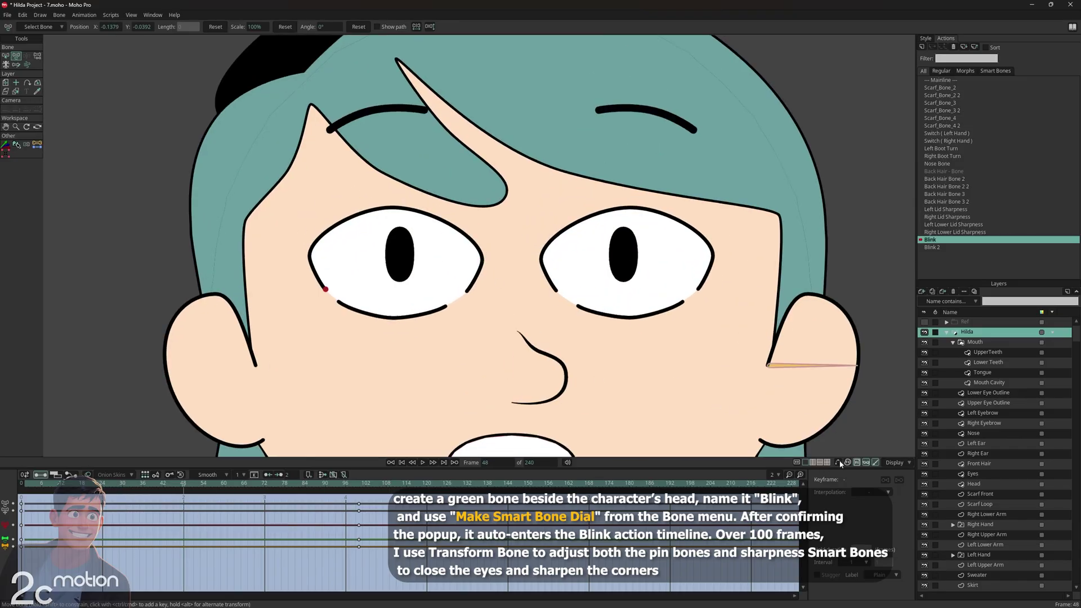
pyautogui.hotkey('ctrl', 'h')
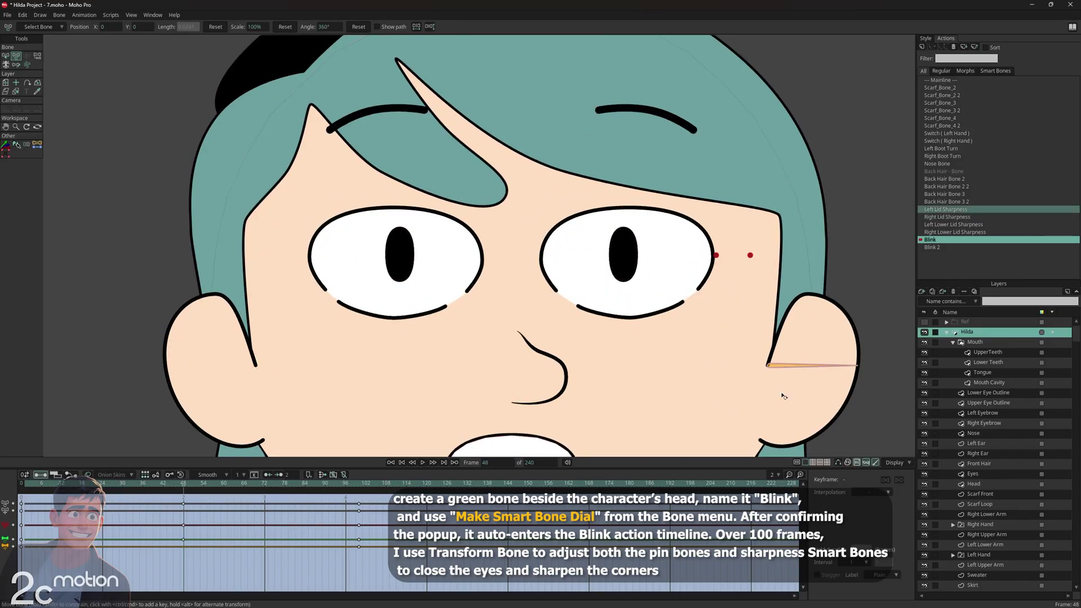
pyautogui.click(838, 462)
# At frame 100, lower the pin bone that controls both pupils to about -0.0287 in Y, centring the pupils on the closed lids.
pyautogui.moveTo(183, 488); pyautogui.dragTo(426, 511)
pyautogui.click(379, 527)
pyautogui.click(5, 56)
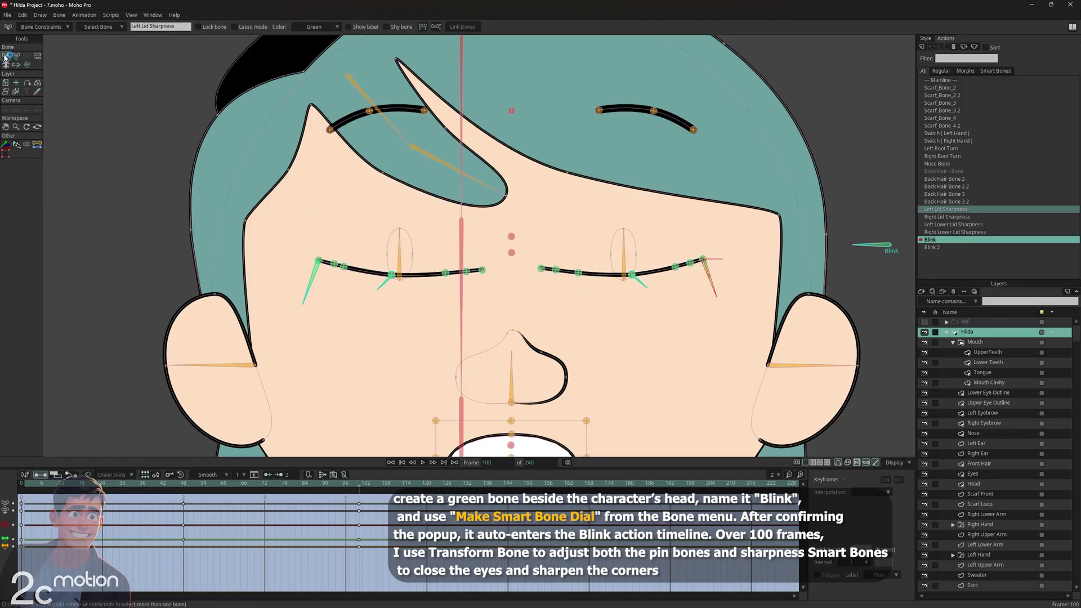
pyautogui.click(511, 252)
pyautogui.click(17, 56)
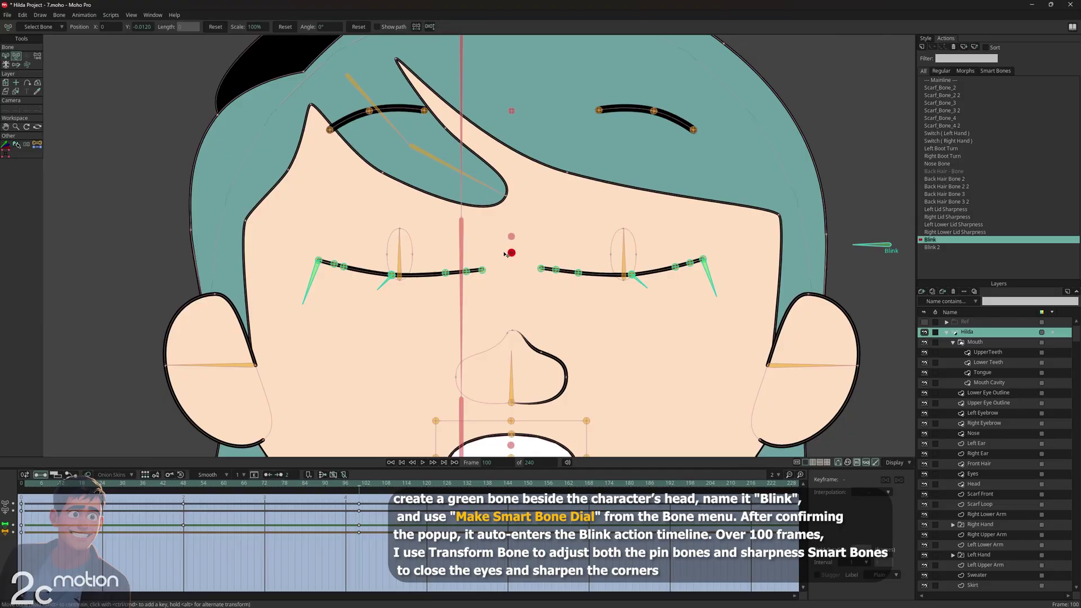
pyautogui.moveTo(511, 253); pyautogui.dragTo(512, 274)
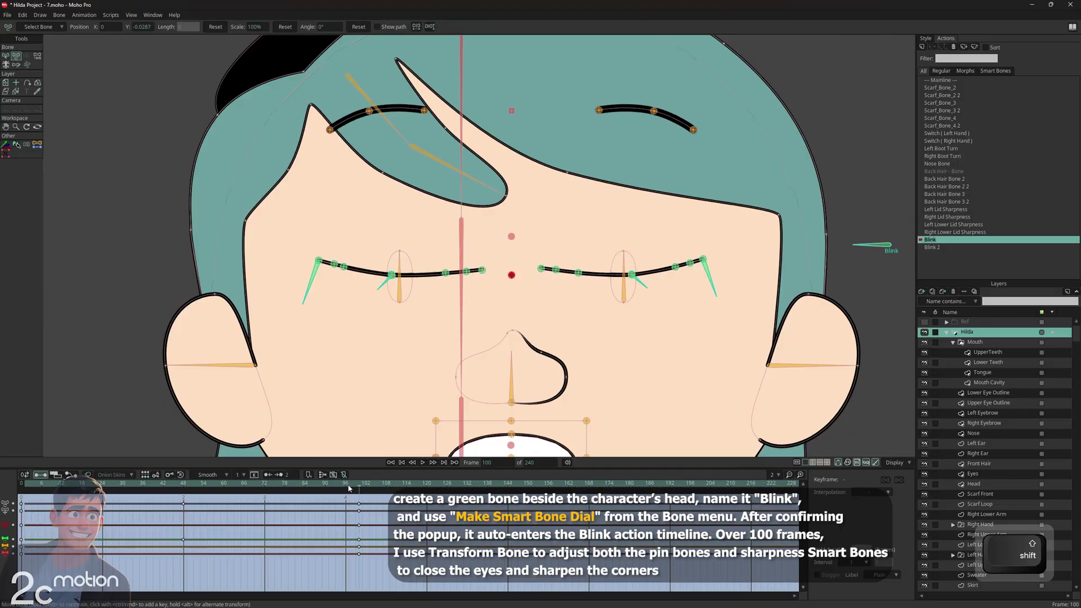
pyautogui.moveTo(348, 488); pyautogui.dragTo(342, 514)
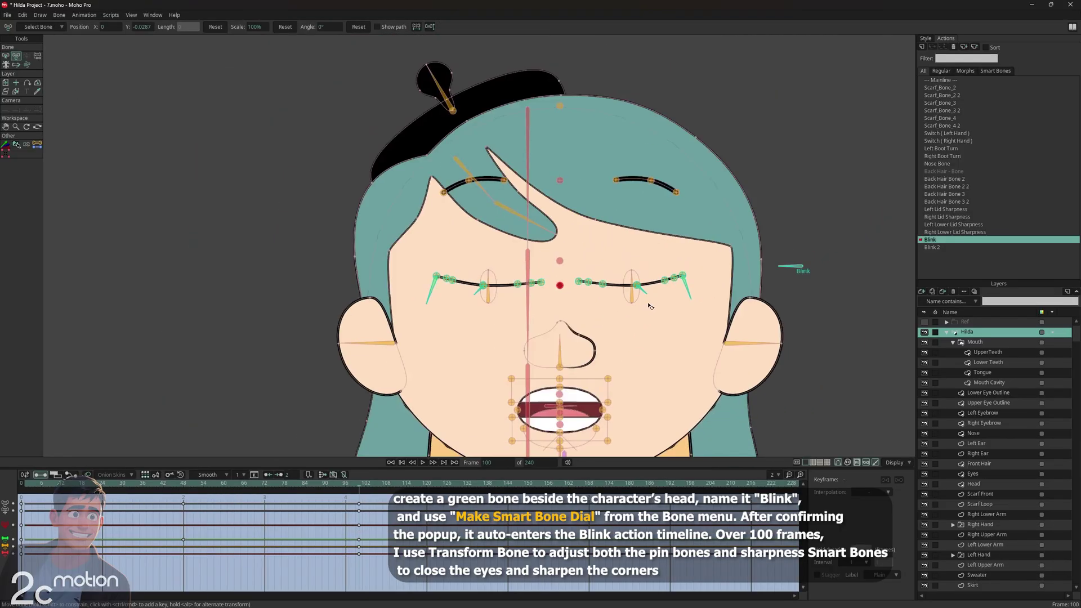
# Preview the closed eyes with the rig hidden, and nudge the right eye's inner and outer lid pin bones at frame 100.
pyautogui.click(838, 462)
pyautogui.scroll(-1, 829, 238)
pyautogui.moveTo(829, 238); pyautogui.dragTo(809, 227)
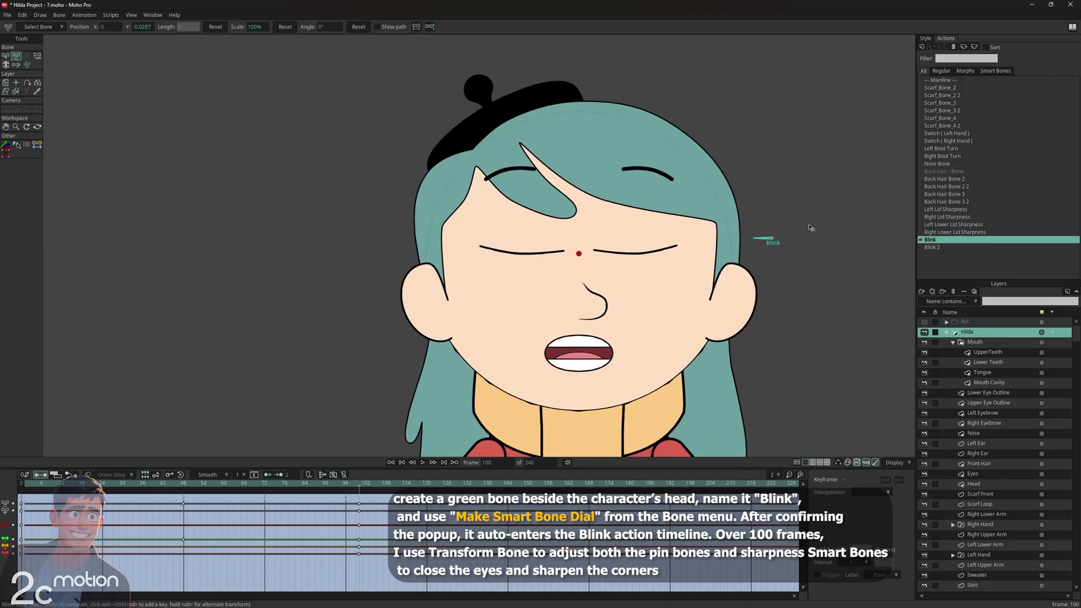
pyautogui.moveTo(323, 482); pyautogui.dragTo(393, 490)
pyautogui.scroll(8, 394, 281)
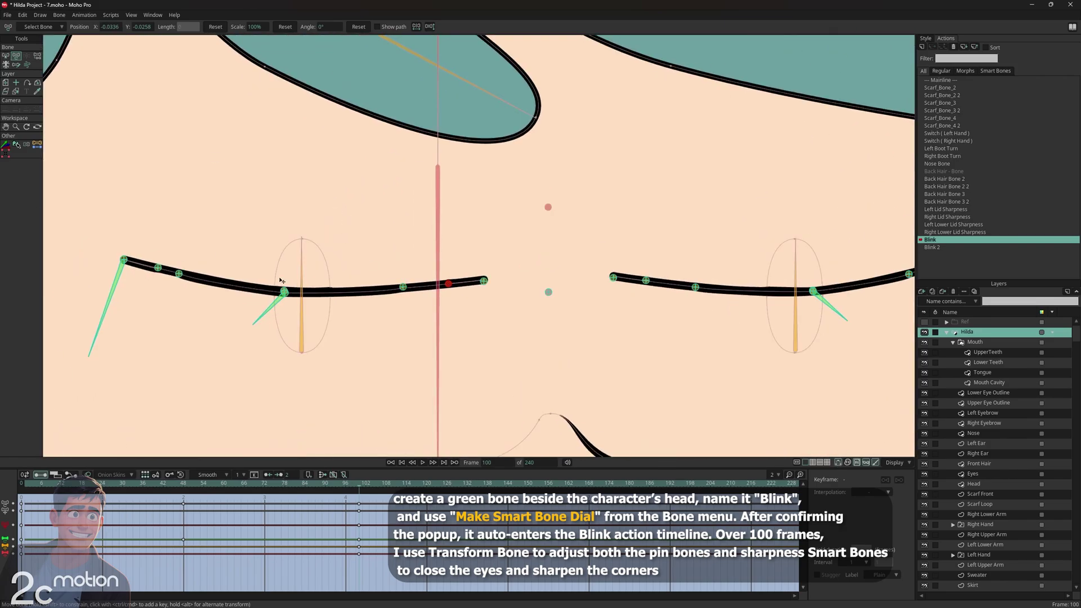
pyautogui.scroll(-3, 388, 281)
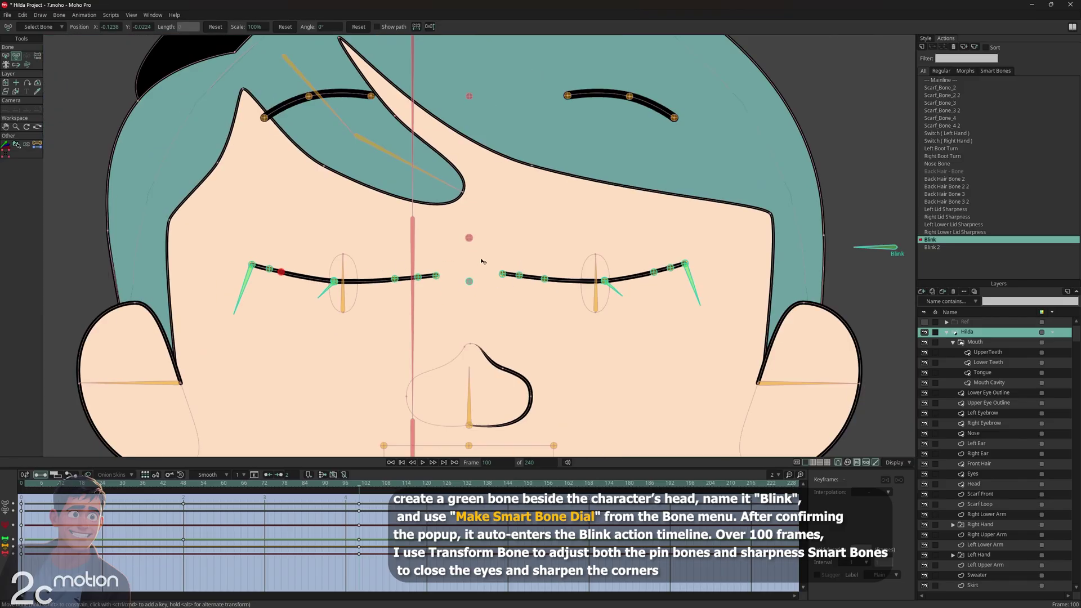
pyautogui.scroll(-3, 483, 262)
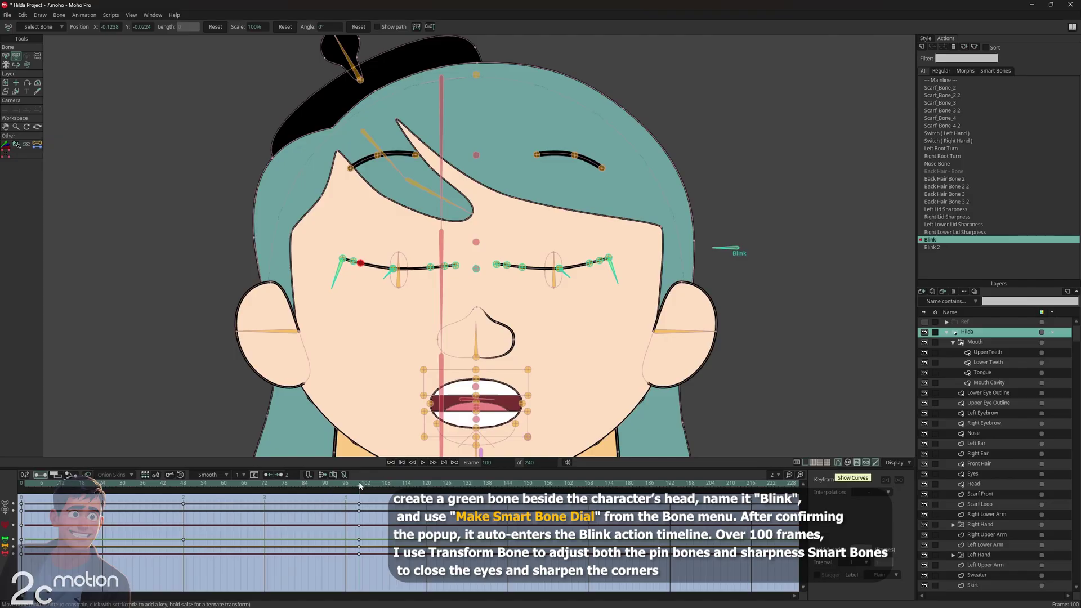
# Lower the Eyes - Ctrl bone to a position X of about 0.2115 at frame 100 and scrub the blink to check it.
pyautogui.click(5, 56)
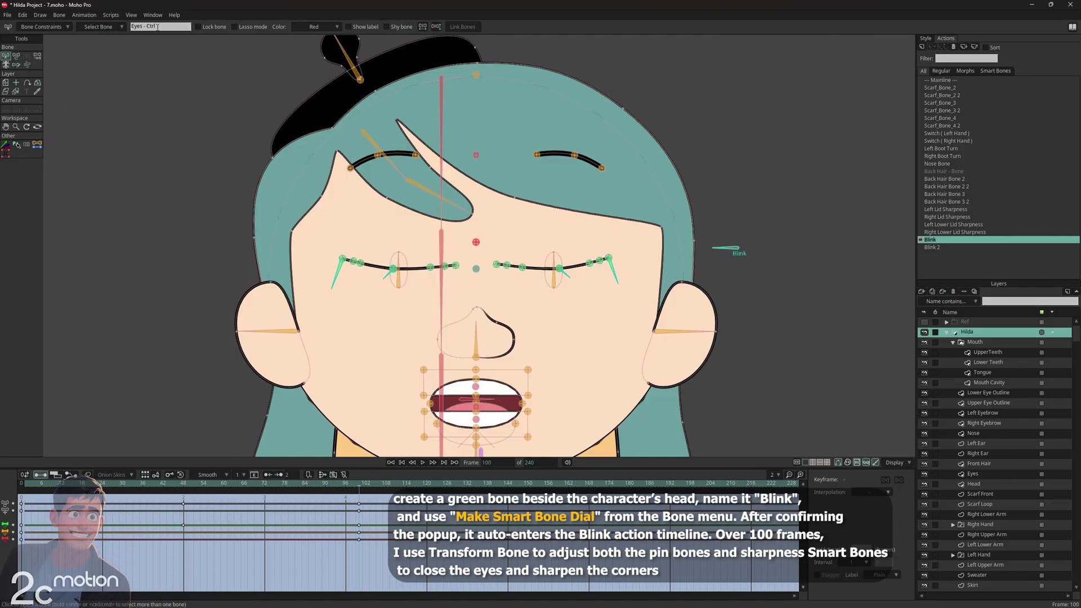
pyautogui.click(17, 56)
pyautogui.moveTo(475, 242); pyautogui.dragTo(475, 252)
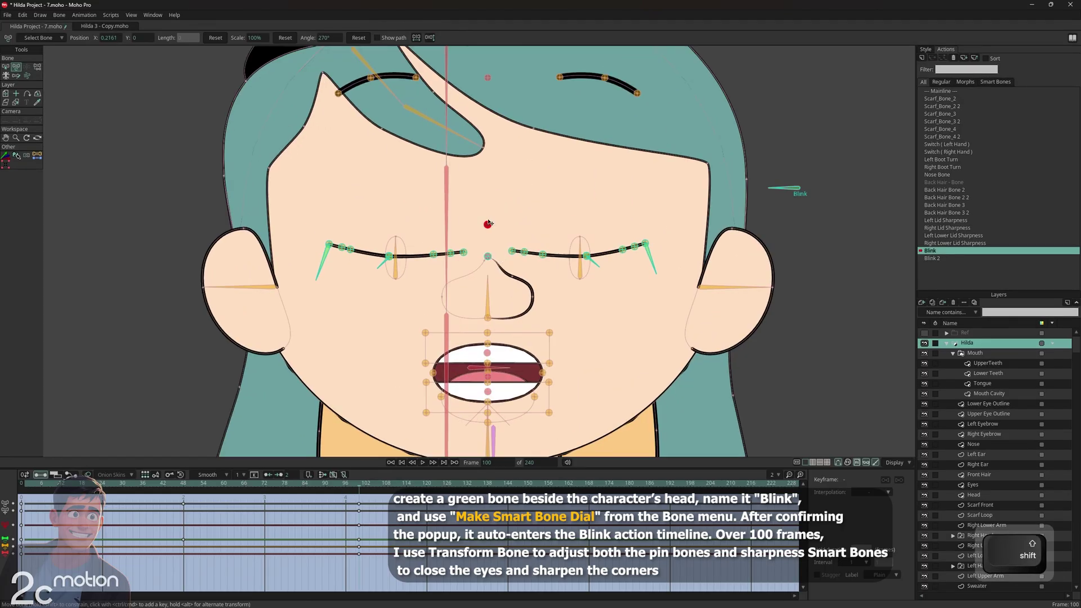
pyautogui.moveTo(485, 224); pyautogui.dragTo(489, 231)
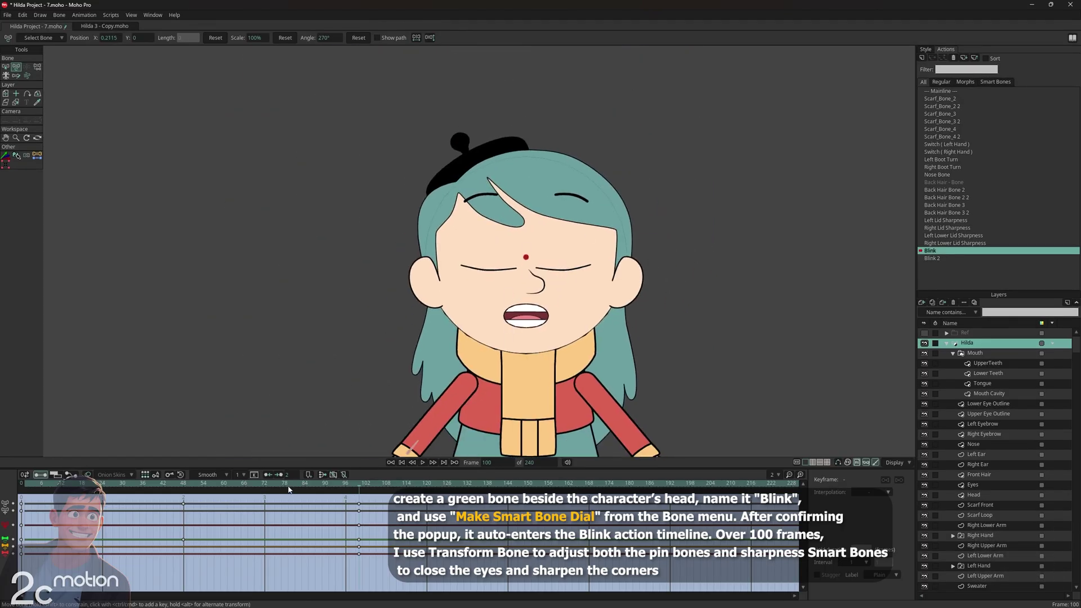
pyautogui.click(161, 486)
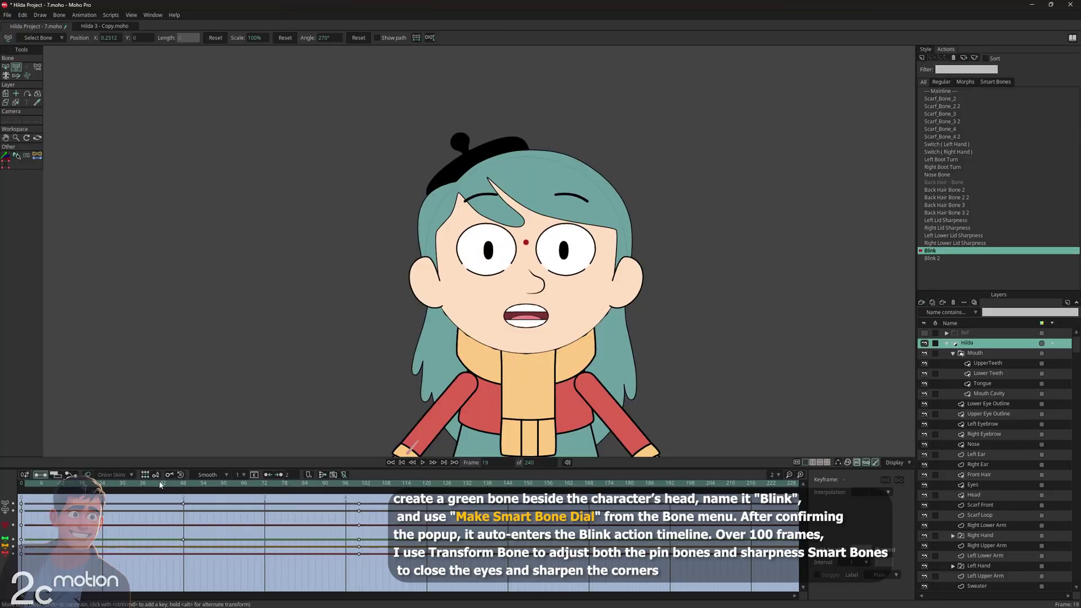
pyautogui.moveTo(161, 486); pyautogui.dragTo(376, 521)
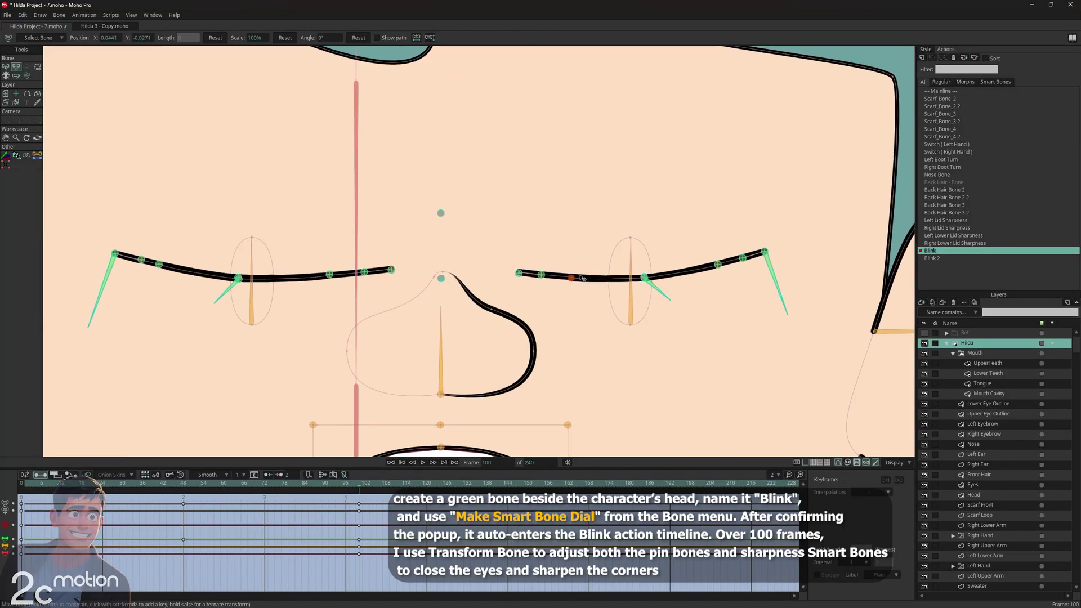
# Nudge the inner lid pin bones of both eyes at frame 100 to even out the inner ends of the closed lids.
pyautogui.moveTo(344, 259); pyautogui.dragTo(612, 242)
pyautogui.moveTo(598, 257); pyautogui.dragTo(579, 260)
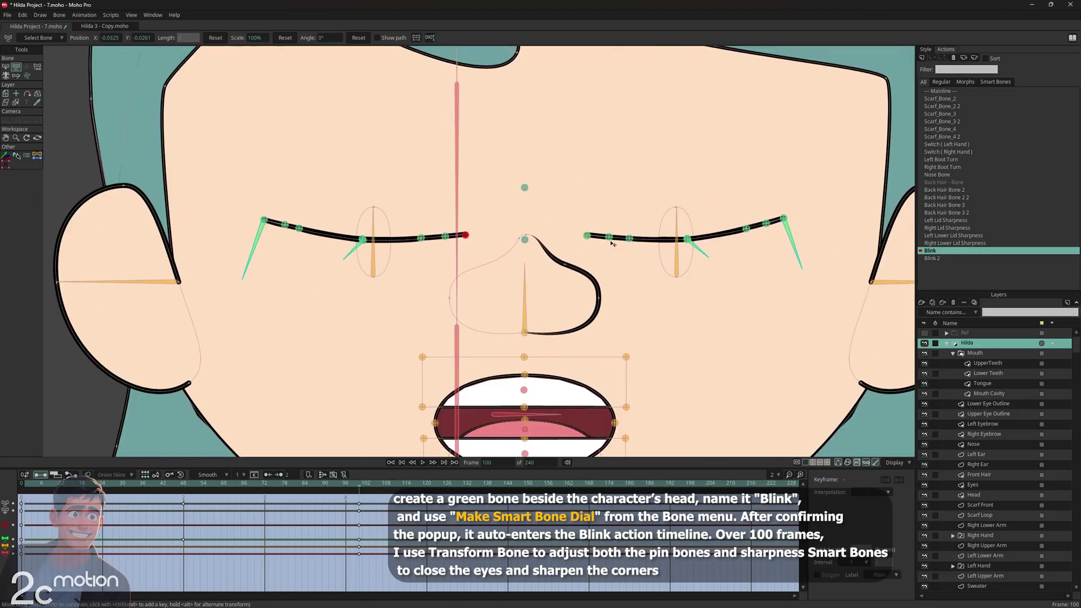
pyautogui.scroll(5, 390, 265)
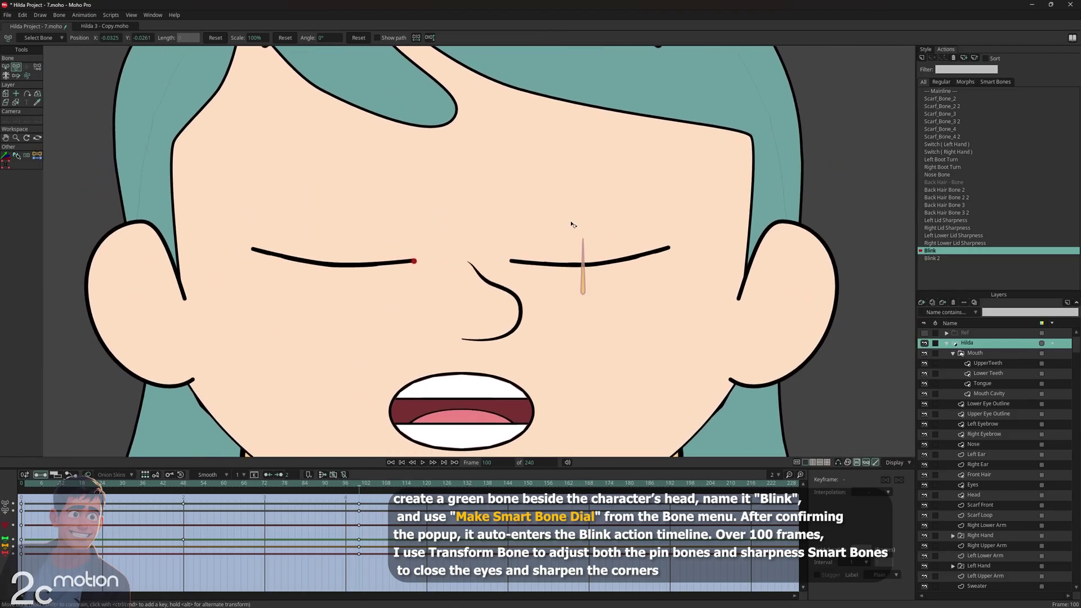
pyautogui.moveTo(382, 266); pyautogui.dragTo(458, 246)
pyautogui.scroll(-5, 605, 243)
pyautogui.scroll(6, 656, 247)
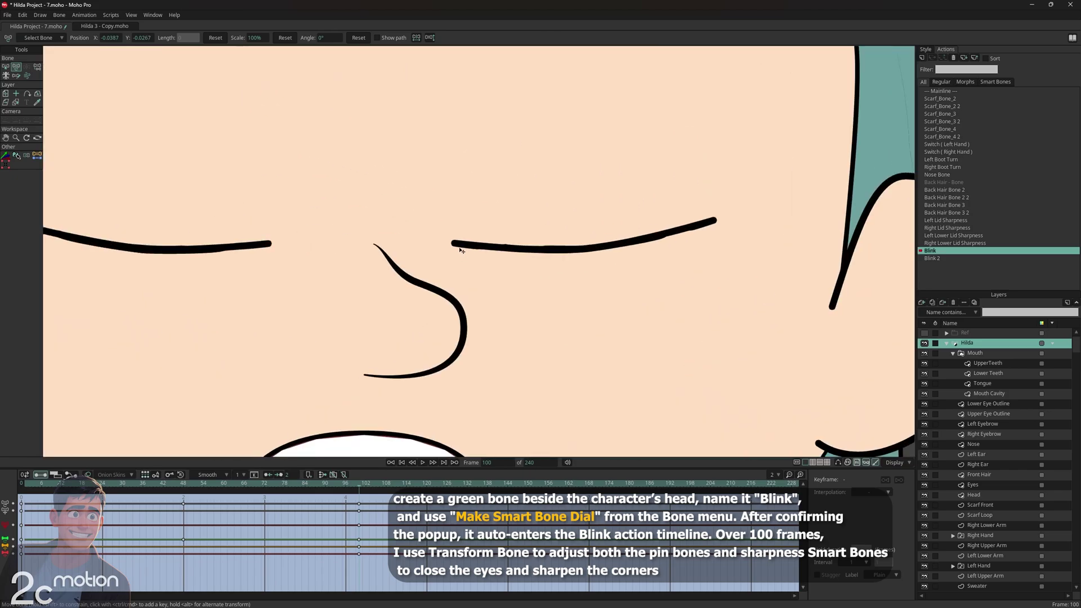
# Refine the left eye's inner pin bone and outer corner pin bone on the closed lid line.
pyautogui.scroll(-6, 616, 243)
pyautogui.scroll(5, 311, 256)
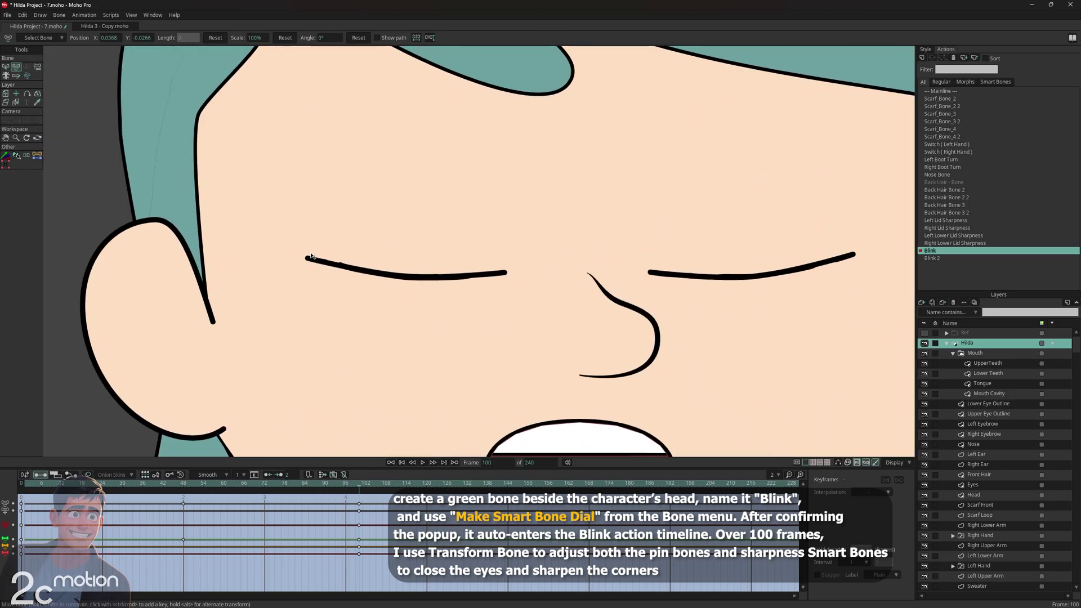
pyautogui.moveTo(793, 274); pyautogui.dragTo(625, 273)
pyautogui.click(686, 255)
pyautogui.scroll(-5, 675, 257)
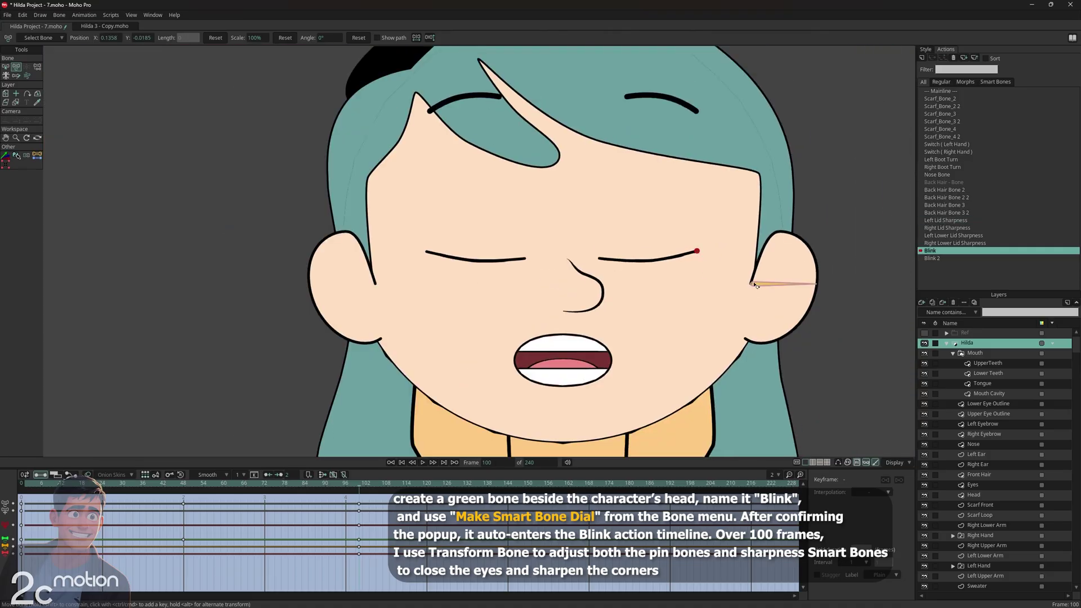
# Play back and scrub the Blink action to check how both eyes close.
pyautogui.scroll(-2, 692, 281)
pyautogui.press('space')
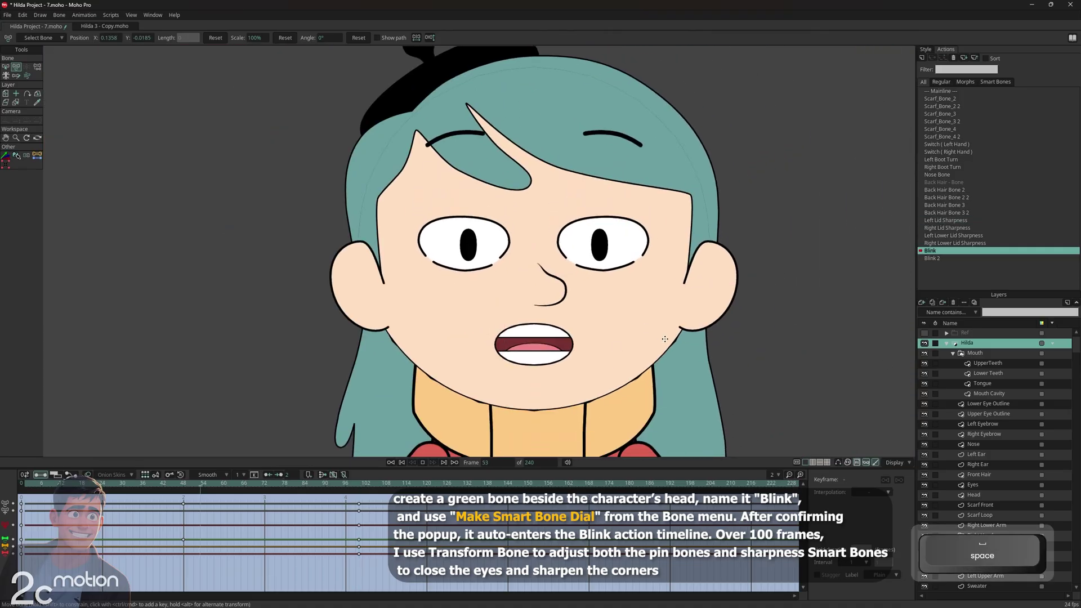
pyautogui.scroll(-3, 589, 372)
pyautogui.click(183, 483)
pyautogui.moveTo(198, 498); pyautogui.dragTo(399, 488)
pyautogui.scroll(3, 610, 276)
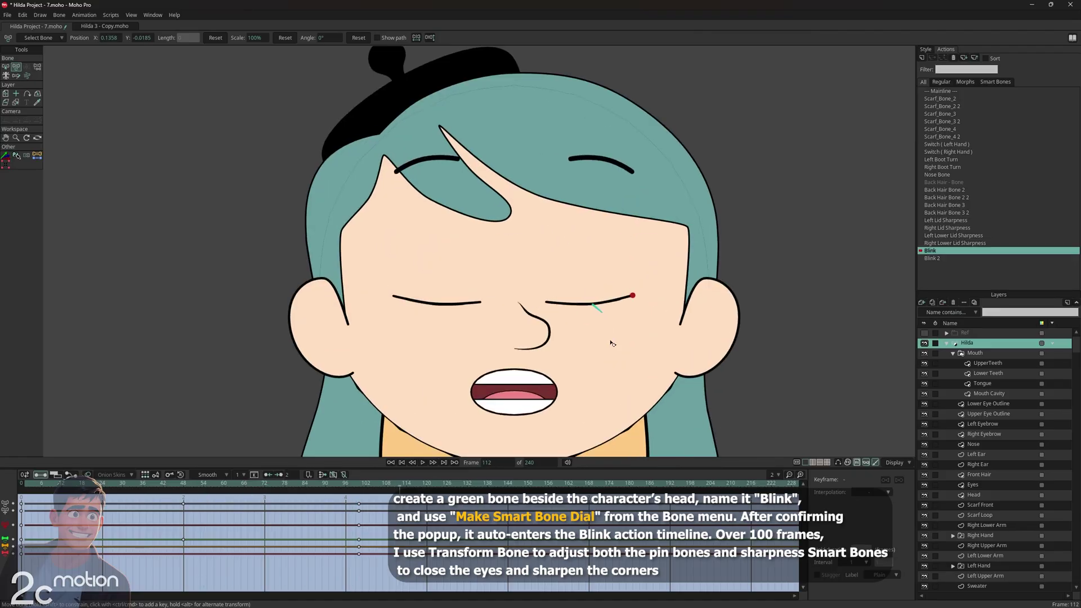
pyautogui.scroll(-4, 771, 341)
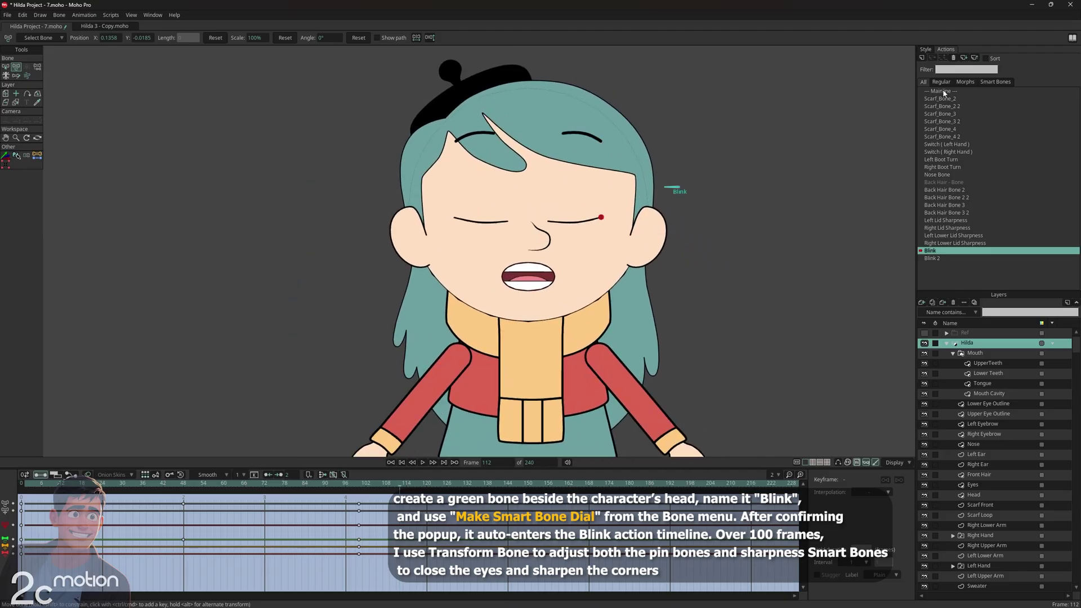
# Return to the mainline and rotate the Blink dial with Manipulate Bones to test closing the eyes.
pyautogui.doubleClick(939, 91)
pyautogui.click(37, 66)
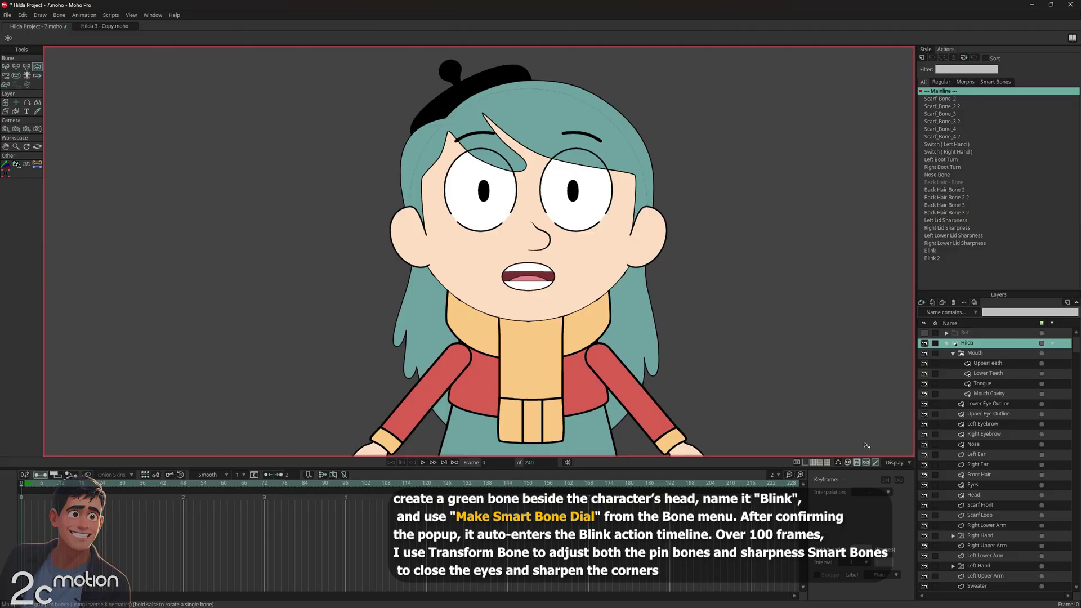
pyautogui.click(838, 463)
pyautogui.scroll(2, 674, 170)
pyautogui.moveTo(674, 170); pyautogui.dragTo(634, 242)
pyautogui.click(838, 463)
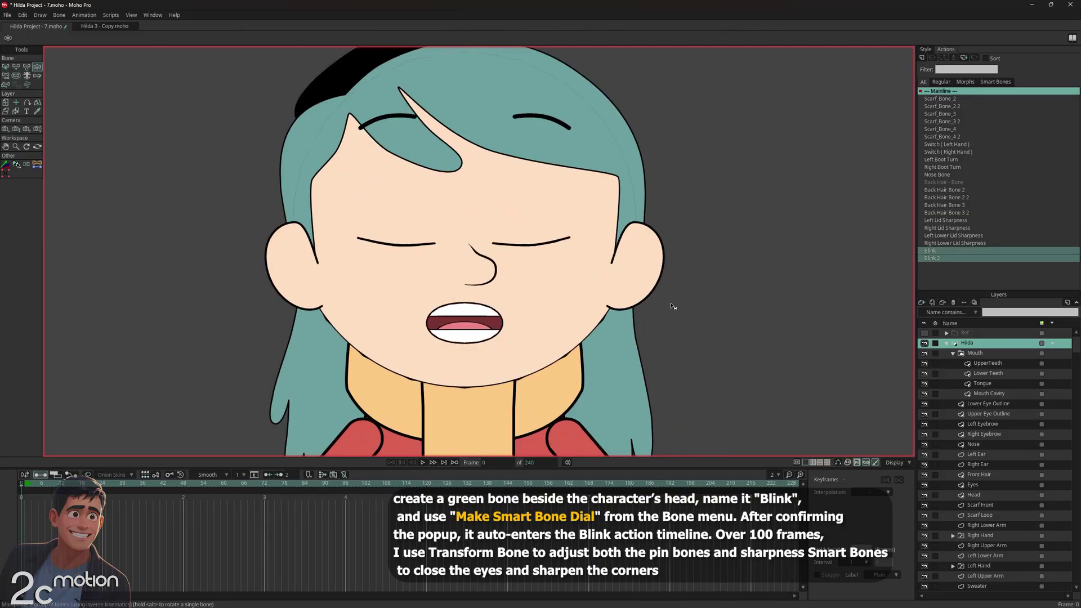
# Inspect the closed eyes up close and at full-face view while testing the Blink dial on the mainline.
pyautogui.scroll(3, 667, 237)
pyautogui.moveTo(501, 243); pyautogui.dragTo(564, 238)
pyautogui.scroll(-1, 543, 230)
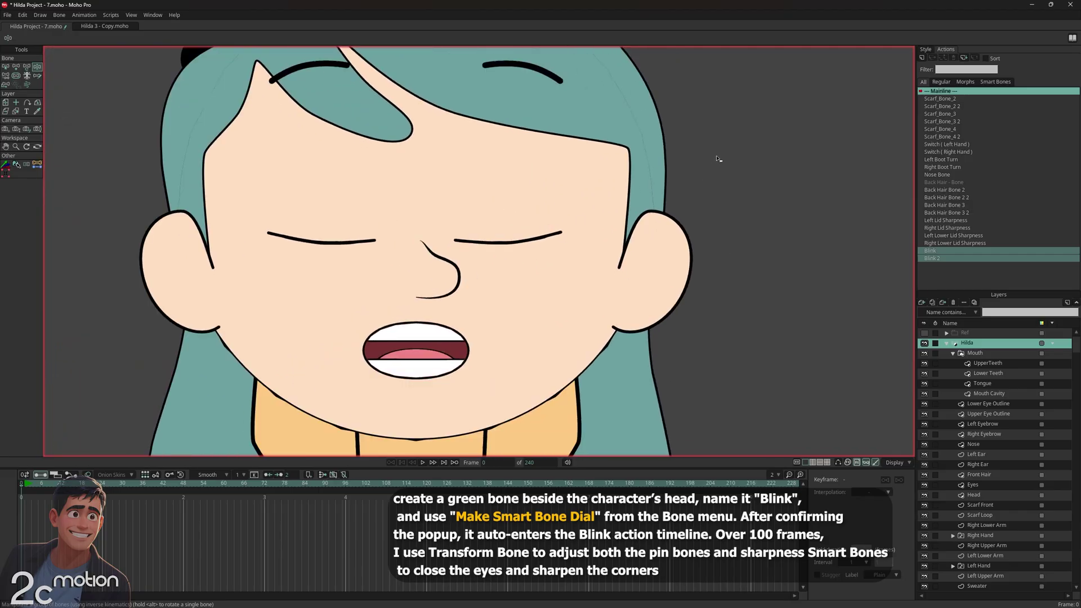
pyautogui.moveTo(717, 159); pyautogui.dragTo(550, 417)
pyautogui.scroll(-5, 609, 265)
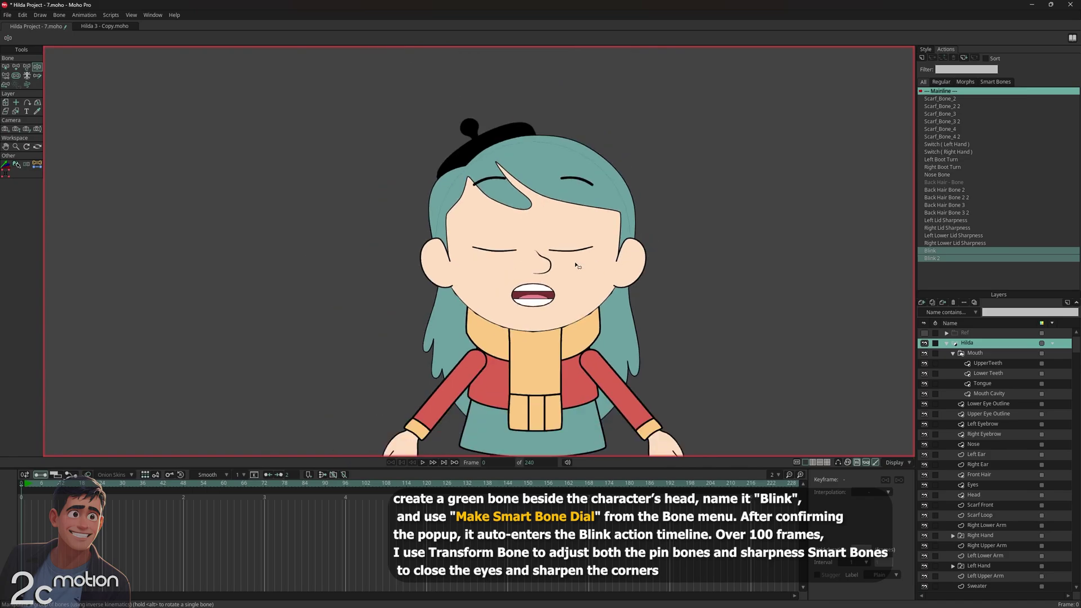
# Select the Eyebrow - Ctrl bone on the mainline.
pyautogui.scroll(3, 554, 237)
pyautogui.click(839, 462)
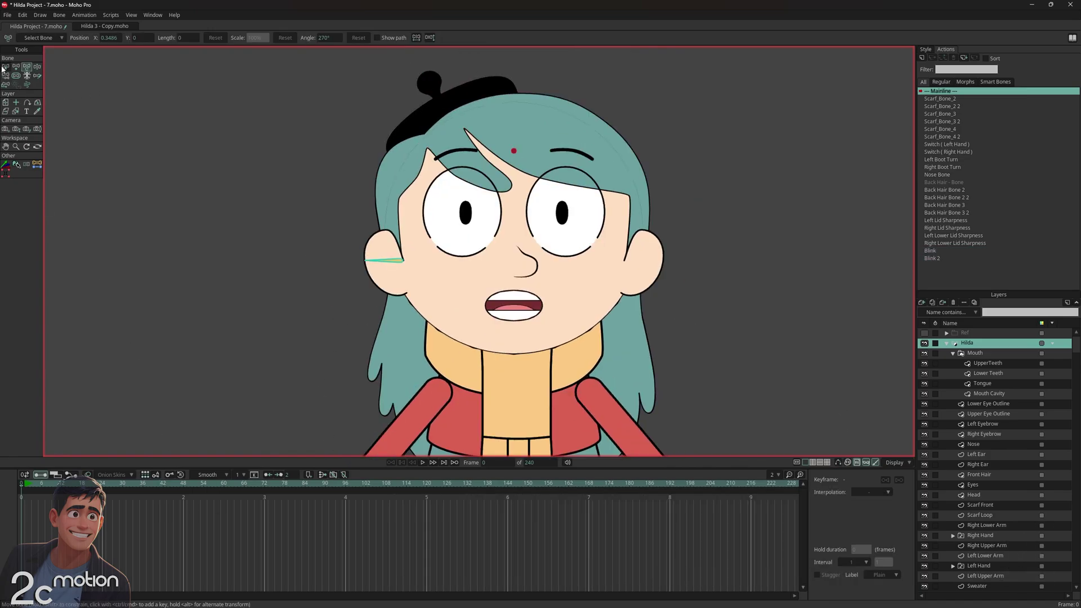
pyautogui.click(3, 68)
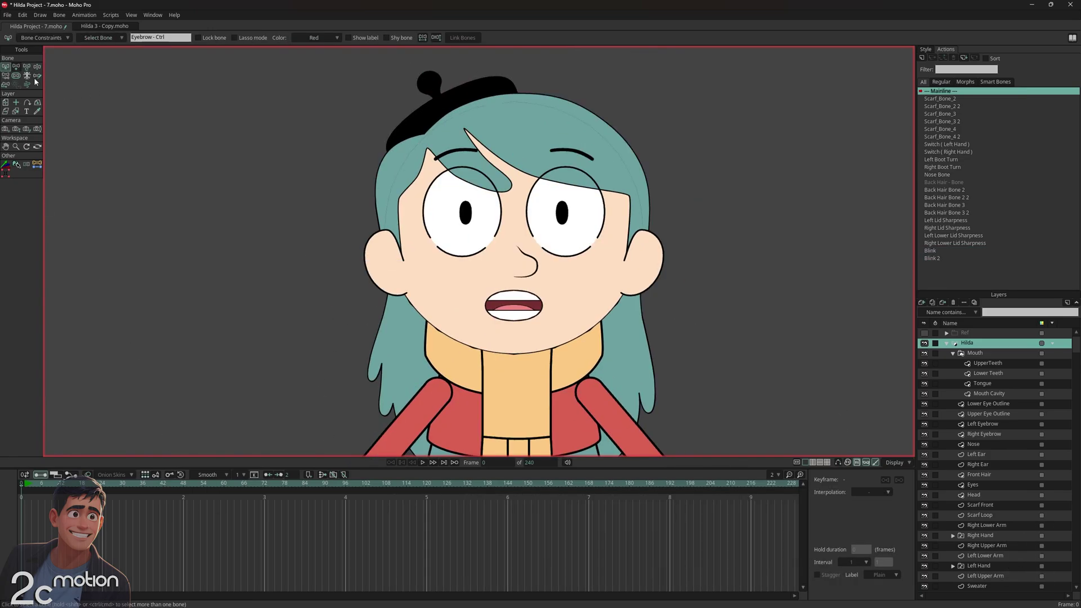
# Select the Blink bone, open the Blink 2 action's timeline and go to frame 100.
pyautogui.click(839, 463)
pyautogui.scroll(5, 715, 251)
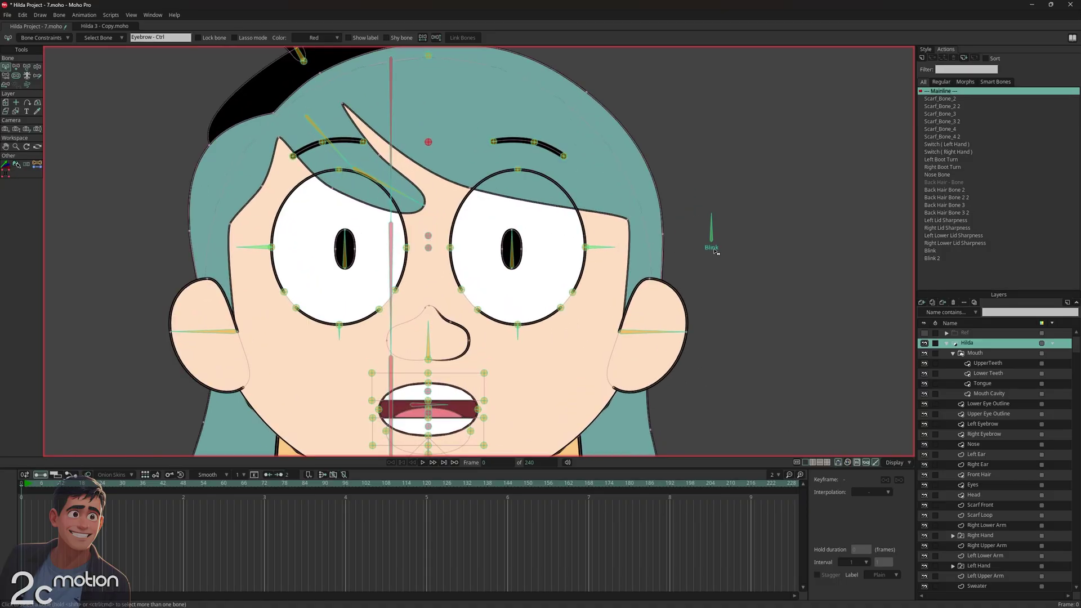
pyautogui.click(715, 250)
pyautogui.doubleClick(930, 259)
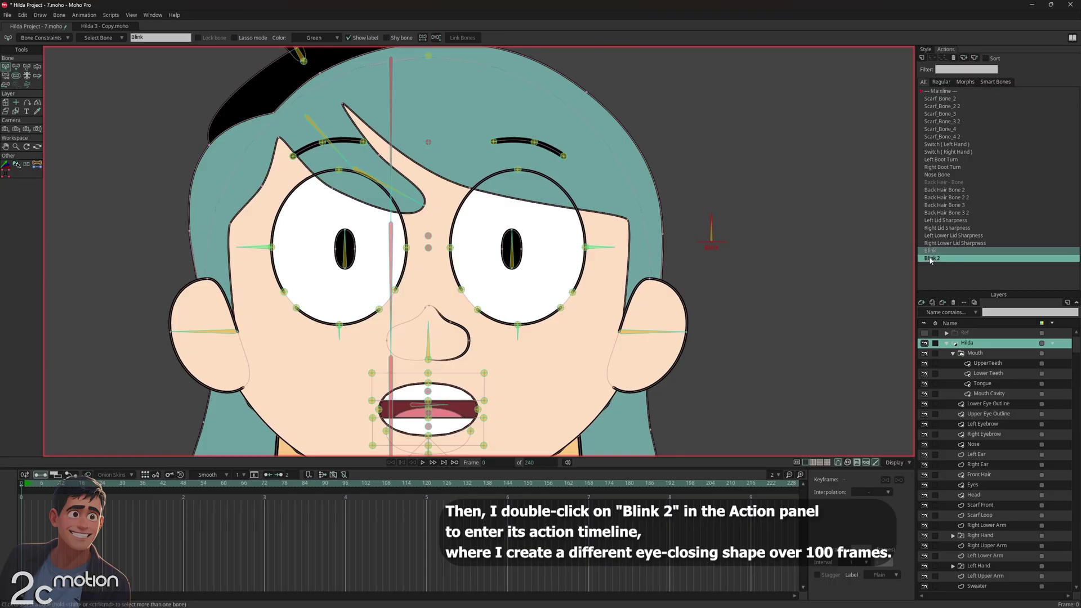
pyautogui.click(382, 487)
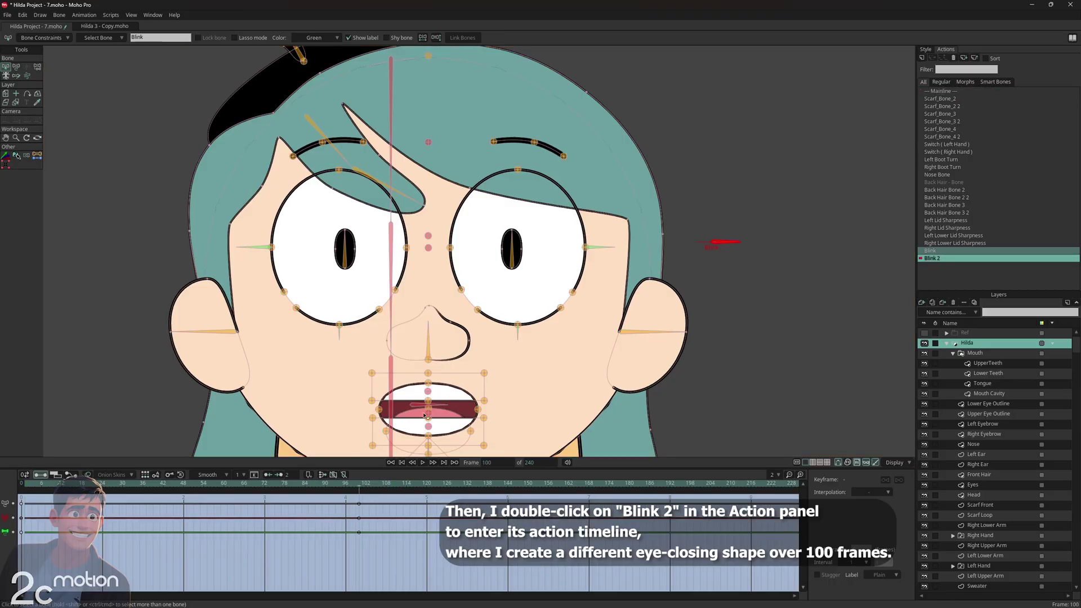
# With Transform Bone at frame 100, lower both upper lids, angle the lid sharpness bones and raise the left eye's lower lid centre.
pyautogui.click(16, 67)
pyautogui.scroll(2, 497, 185)
pyautogui.moveTo(497, 186)
pyautogui.mouseDown()
pyautogui.moveTo(487, 140)
pyautogui.moveTo(512, 187)
pyautogui.mouseUp()
pyautogui.moveTo(407, 203); pyautogui.dragTo(412, 278)
pyautogui.moveTo(511, 382); pyautogui.dragTo(506, 264)
pyautogui.moveTo(623, 291); pyautogui.dragTo(518, 394)
pyautogui.moveTo(182, 290); pyautogui.dragTo(266, 369)
pyautogui.moveTo(297, 197); pyautogui.dragTo(297, 266)
pyautogui.moveTo(297, 400); pyautogui.dragTo(282, 389)
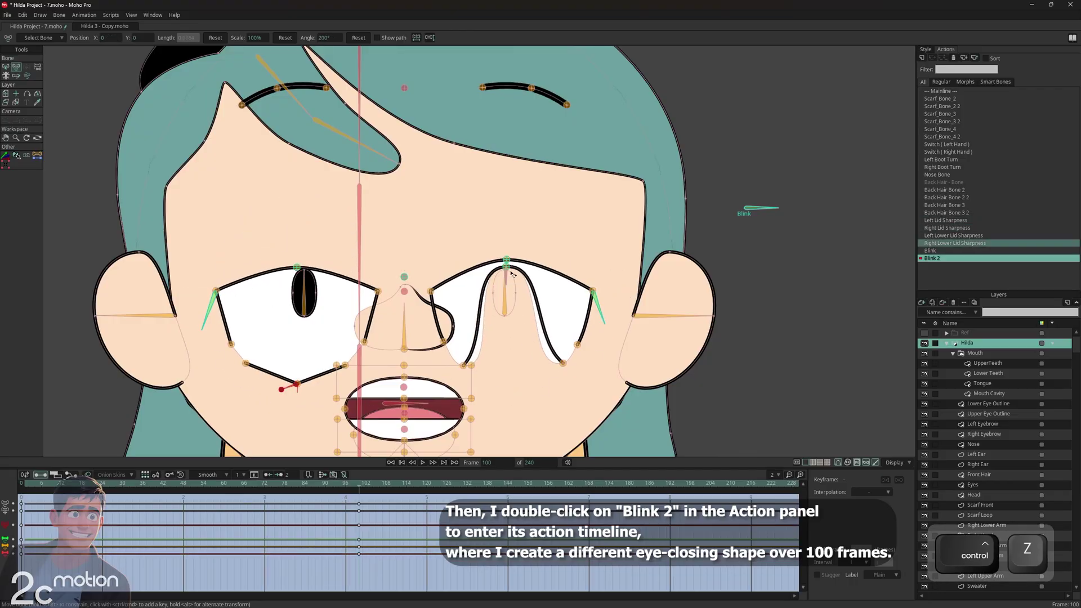
# Move the left eye's remaining lower lid point bones up onto its upper lid line to close the eye.
pyautogui.moveTo(485, 279); pyautogui.dragTo(433, 298)
pyautogui.scroll(2, 512, 269)
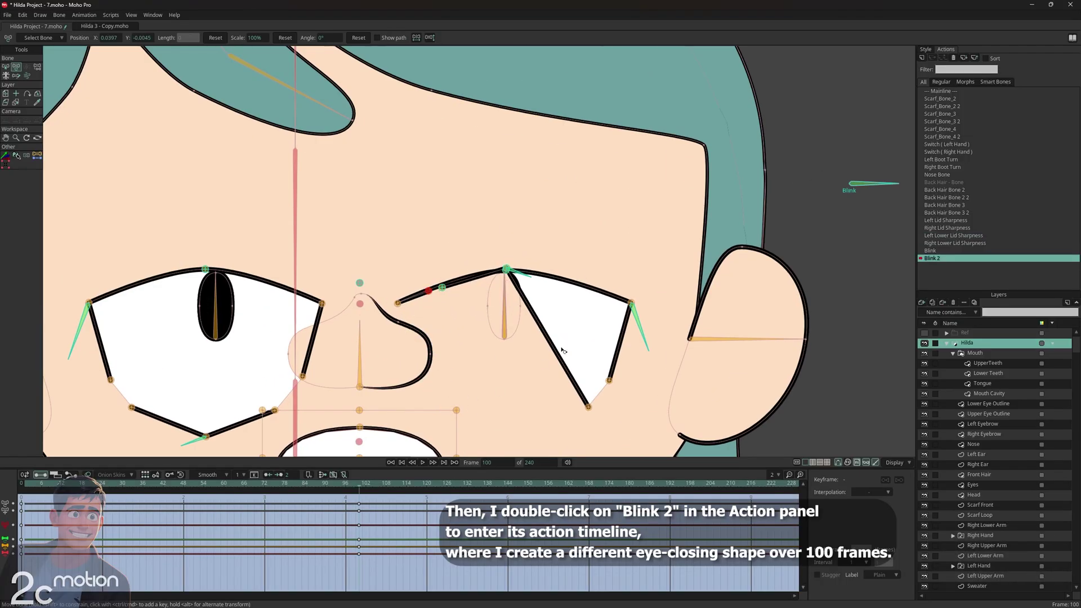
pyautogui.moveTo(588, 407); pyautogui.dragTo(584, 286)
pyautogui.moveTo(609, 381); pyautogui.dragTo(600, 290)
# Rotate the Left Lower Lid Sharpness bone and shift the neighbouring lid points until the left eye's closed line looks even.
pyautogui.scroll(5, 513, 241)
pyautogui.moveTo(496, 309); pyautogui.dragTo(544, 351)
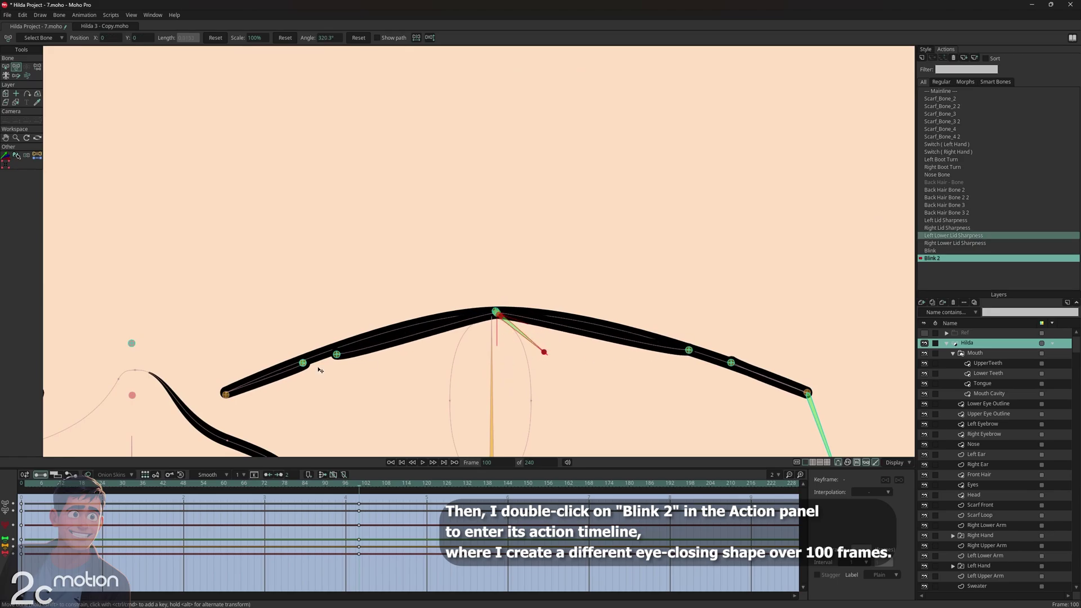
pyautogui.moveTo(353, 358); pyautogui.dragTo(355, 353)
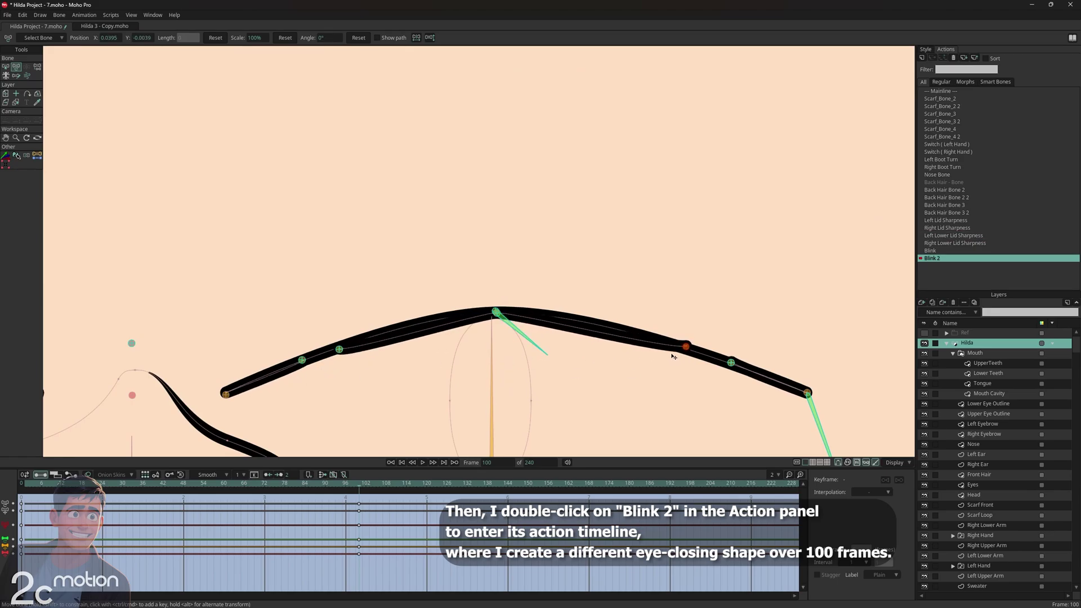
pyautogui.moveTo(674, 356); pyautogui.dragTo(705, 368)
pyautogui.moveTo(543, 352)
pyautogui.mouseDown()
pyautogui.moveTo(597, 237)
pyautogui.moveTo(553, 345)
pyautogui.mouseUp()
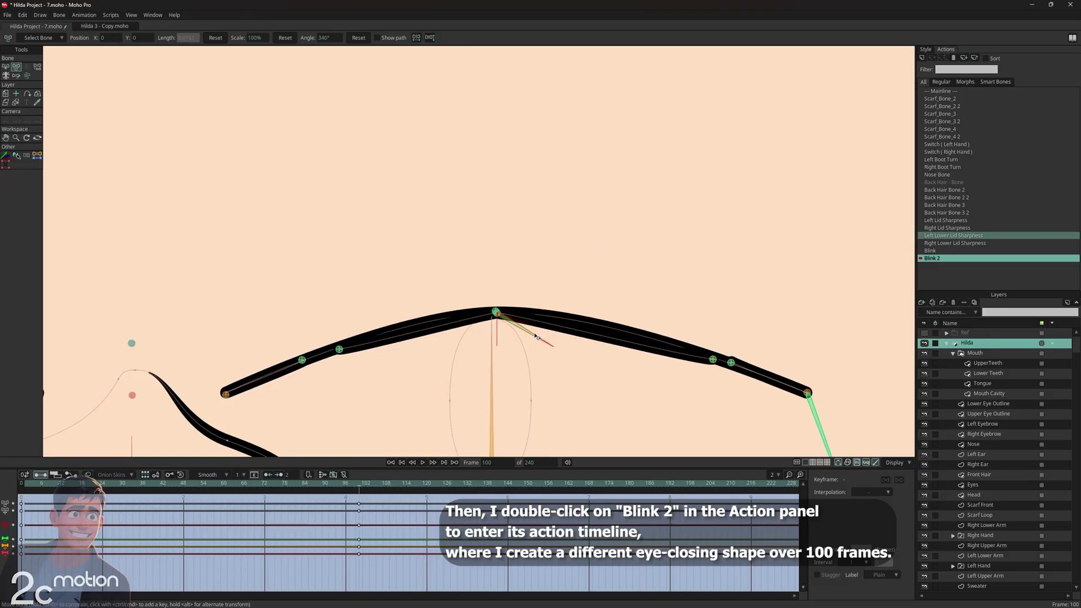
pyautogui.moveTo(708, 367); pyautogui.dragTo(617, 344)
pyautogui.moveTo(362, 358); pyautogui.dragTo(382, 350)
pyautogui.scroll(-3, 459, 316)
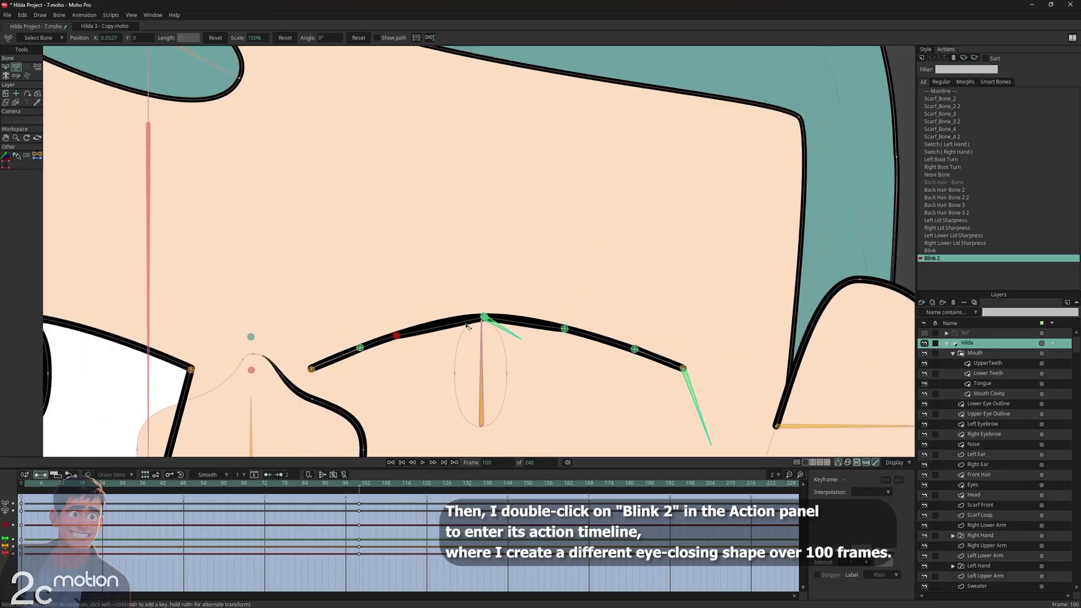
# Shorten the left eye's closed line by moving its outer and inner corner bones inward.
pyautogui.moveTo(166, 360); pyautogui.dragTo(368, 309)
pyautogui.scroll(-3, 426, 278)
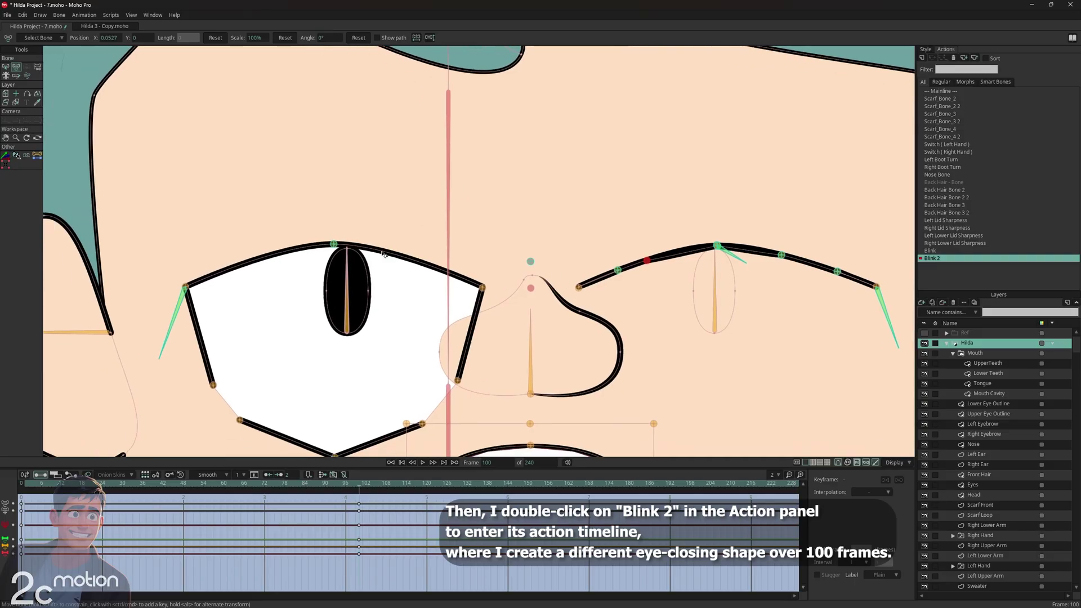
pyautogui.scroll(8, 623, 260)
pyautogui.click(623, 260)
pyautogui.scroll(-5, 623, 260)
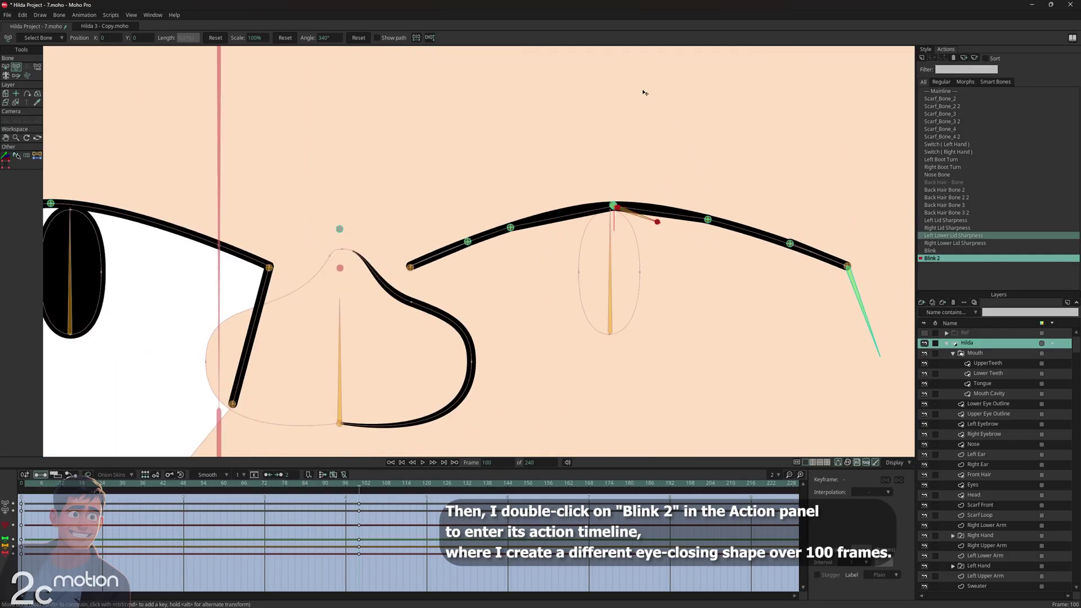
pyautogui.scroll(5, 729, 226)
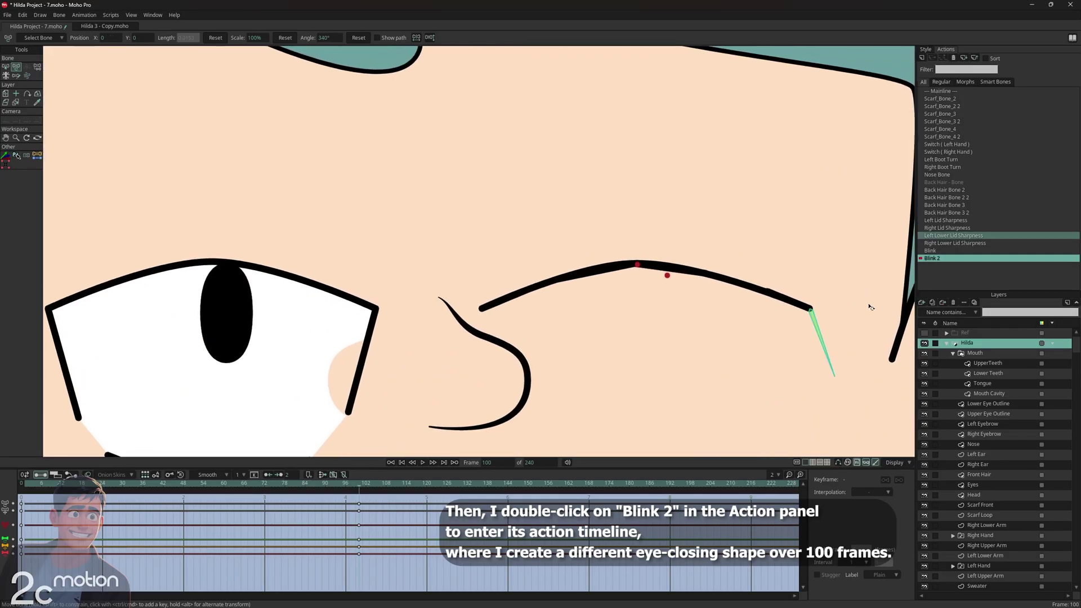
pyautogui.moveTo(809, 306); pyautogui.dragTo(782, 294)
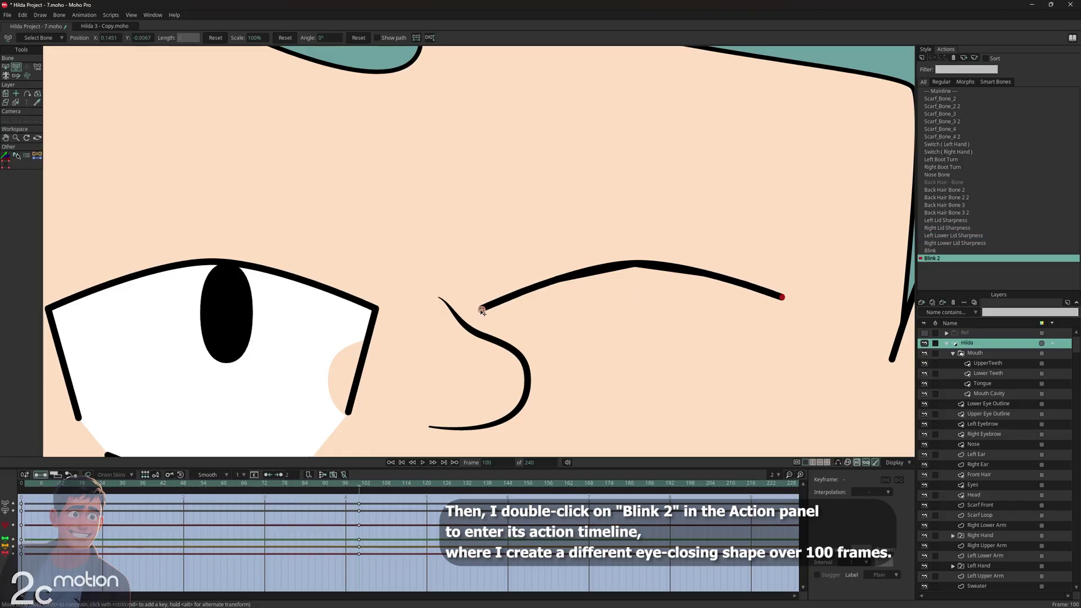
pyautogui.moveTo(482, 310); pyautogui.dragTo(531, 287)
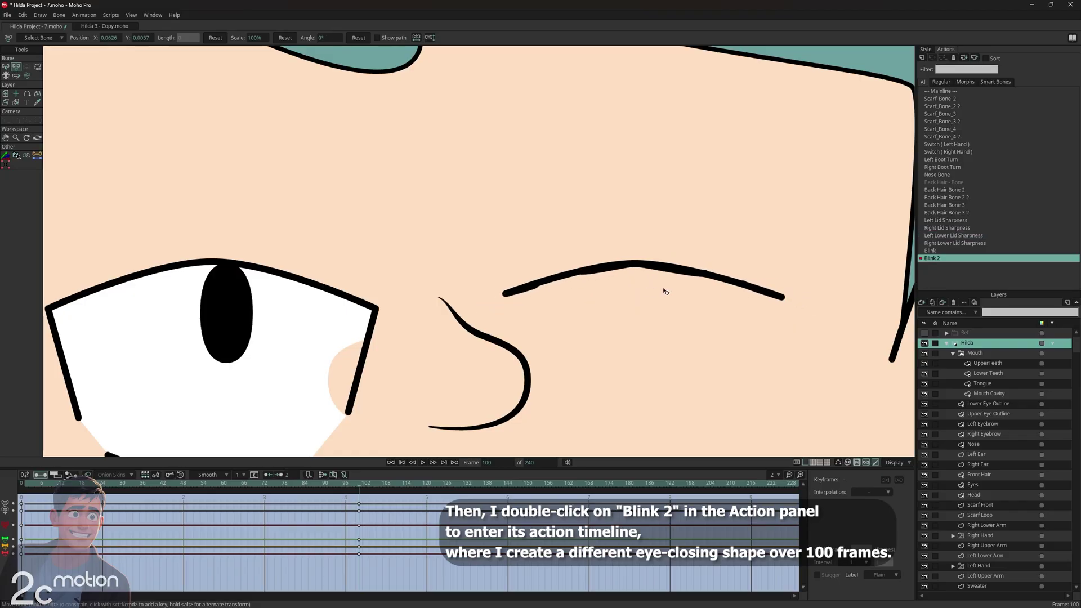
# Smooth the left eye's closed line by moving its lower lid points toward the middle of the arc.
pyautogui.scroll(-3, 713, 239)
pyautogui.scroll(6, 622, 265)
pyautogui.moveTo(631, 260); pyautogui.dragTo(636, 251)
pyautogui.moveTo(800, 264); pyautogui.dragTo(476, 313)
pyautogui.moveTo(654, 313); pyautogui.dragTo(549, 335)
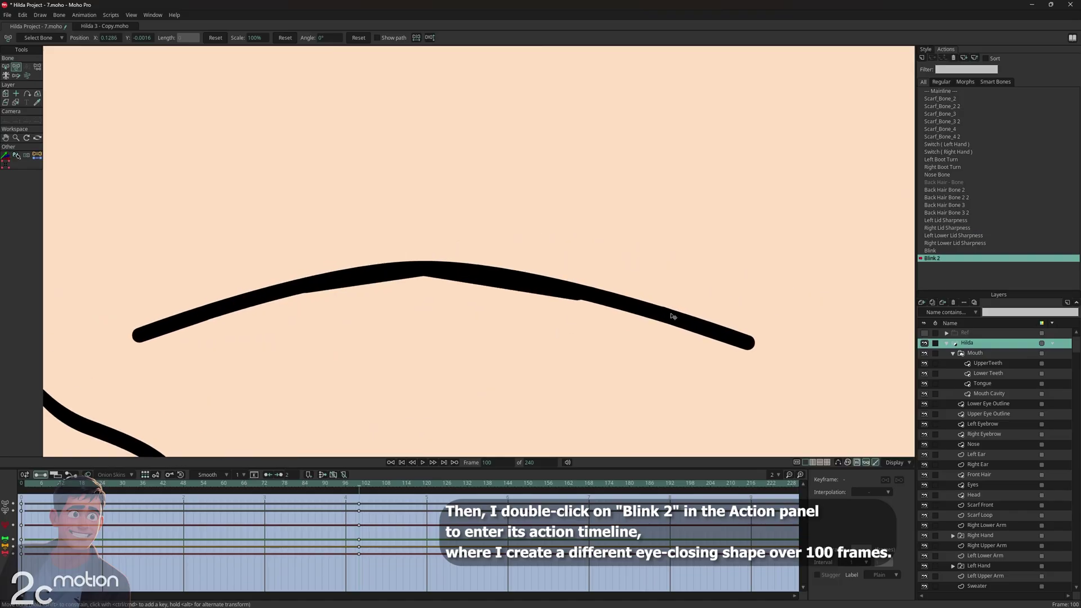
pyautogui.scroll(-6, 561, 291)
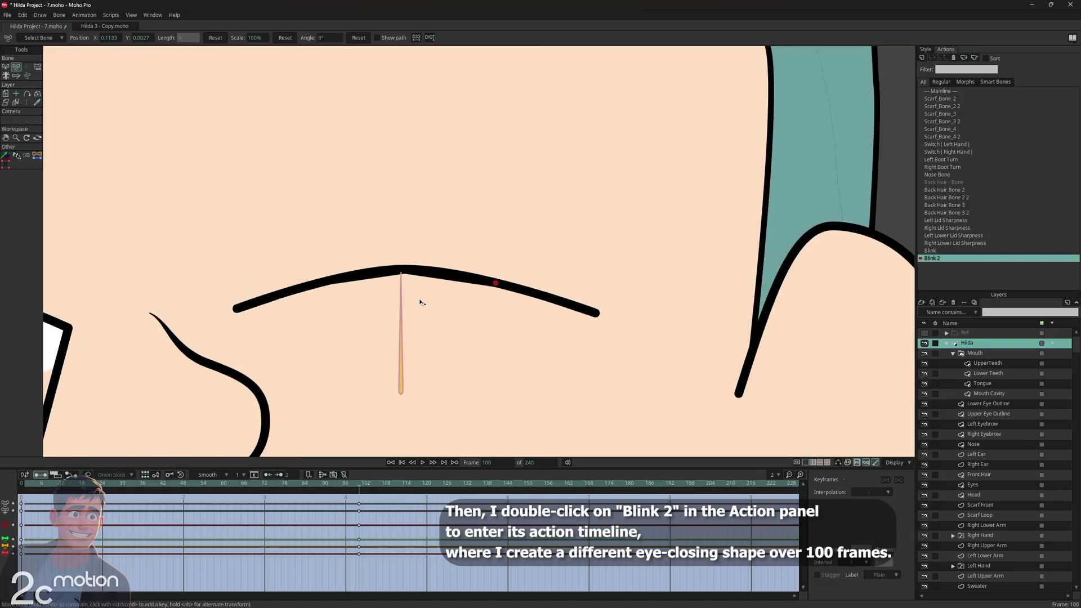
# Raise the right eye's lower lid centre and side point bones onto its upper lid line to close the eye.
pyautogui.scroll(4, 564, 302)
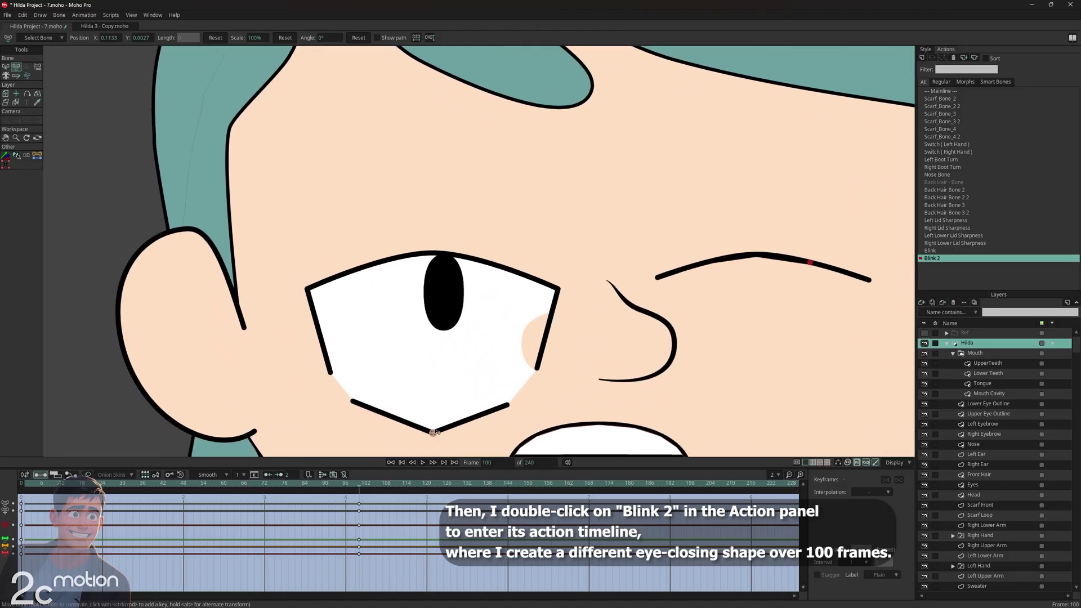
pyautogui.moveTo(434, 433); pyautogui.dragTo(444, 251)
pyautogui.click(837, 463)
pyautogui.moveTo(507, 405); pyautogui.dragTo(510, 271)
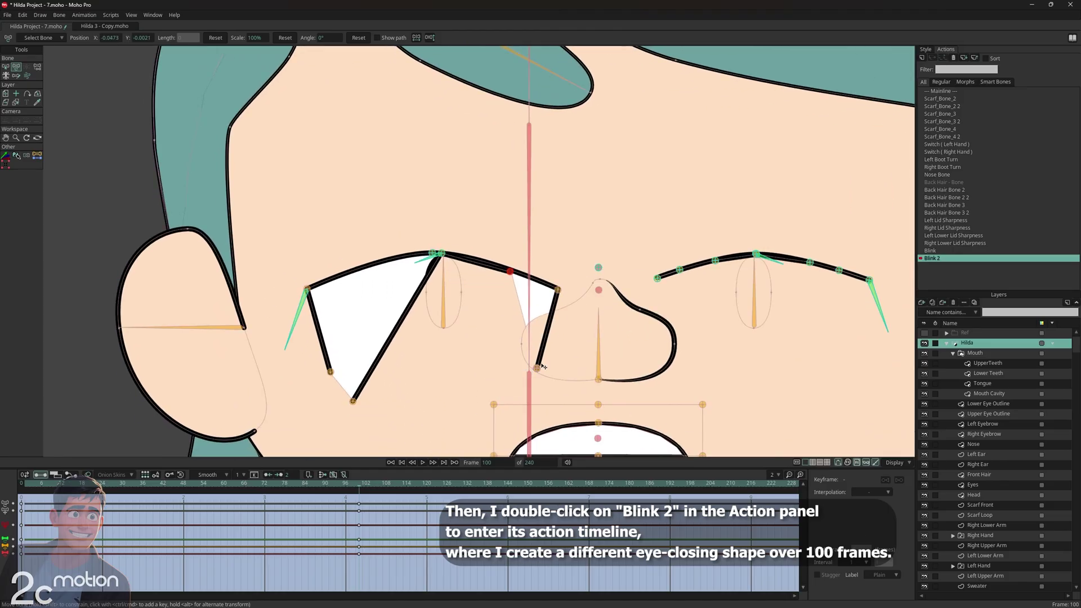
pyautogui.moveTo(538, 369); pyautogui.dragTo(531, 280)
pyautogui.moveTo(354, 403); pyautogui.dragTo(371, 285)
# Align the right eye's lower lid points with the upper lid arc and pull its outer corner inward.
pyautogui.scroll(6, 353, 272)
pyautogui.moveTo(883, 313); pyautogui.dragTo(708, 332)
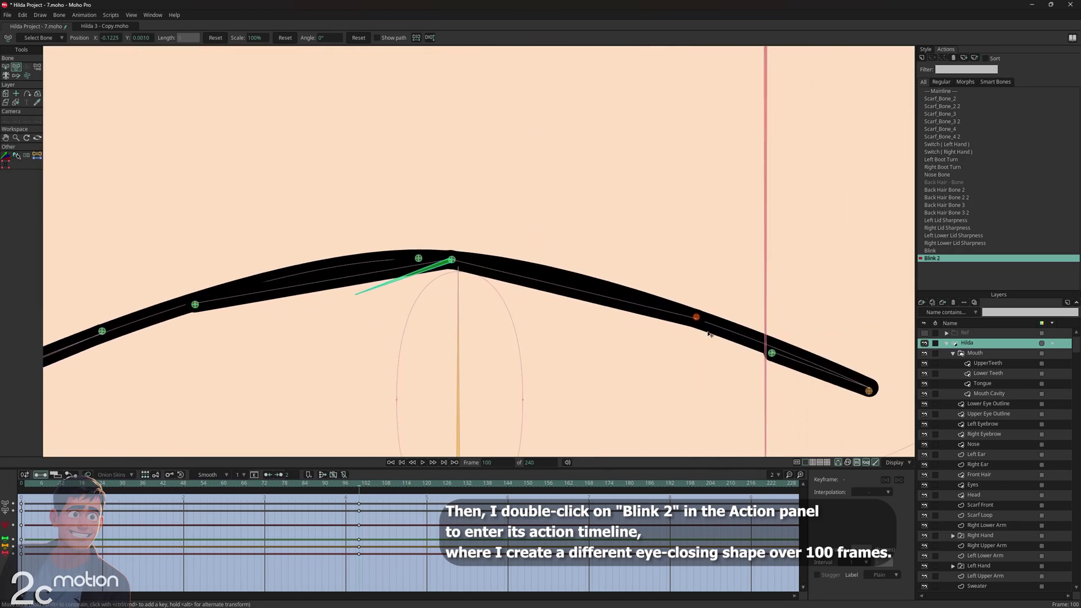
pyautogui.moveTo(452, 259); pyautogui.dragTo(406, 276)
pyautogui.hotkey('ctrl', 'z')
pyautogui.scroll(-8, 579, 307)
pyautogui.scroll(6, 470, 340)
pyautogui.moveTo(323, 303); pyautogui.dragTo(356, 287)
pyautogui.click(449, 260)
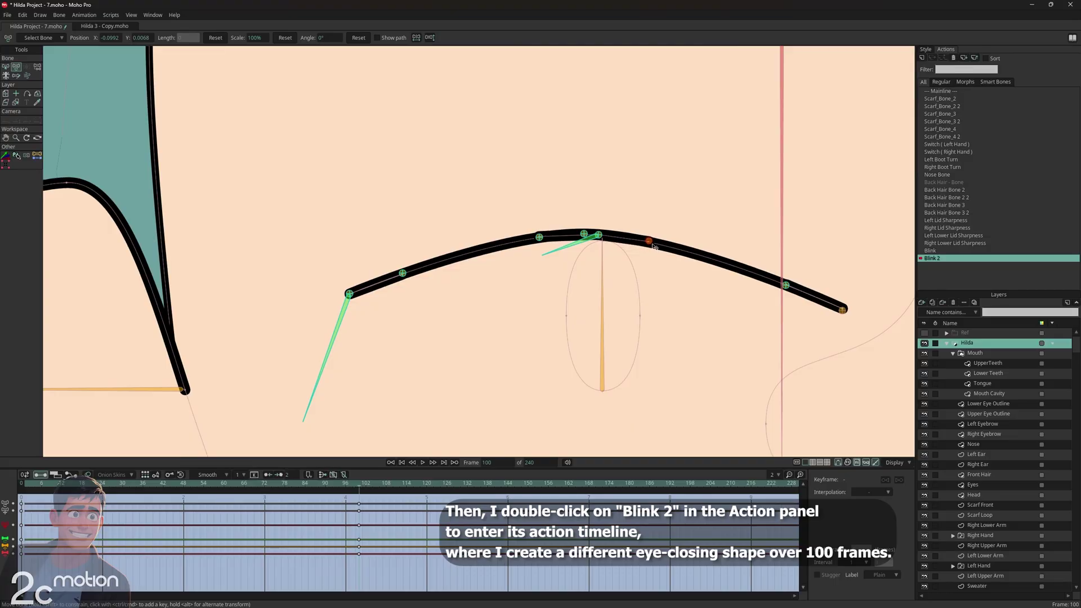
# Move the left eye's two inner lower lid points closer to the lid centre along the closed arc.
pyautogui.scroll(-6, 653, 246)
pyautogui.scroll(8, 738, 256)
pyautogui.moveTo(503, 282); pyautogui.dragTo(605, 264)
pyautogui.moveTo(865, 291); pyautogui.dragTo(751, 273)
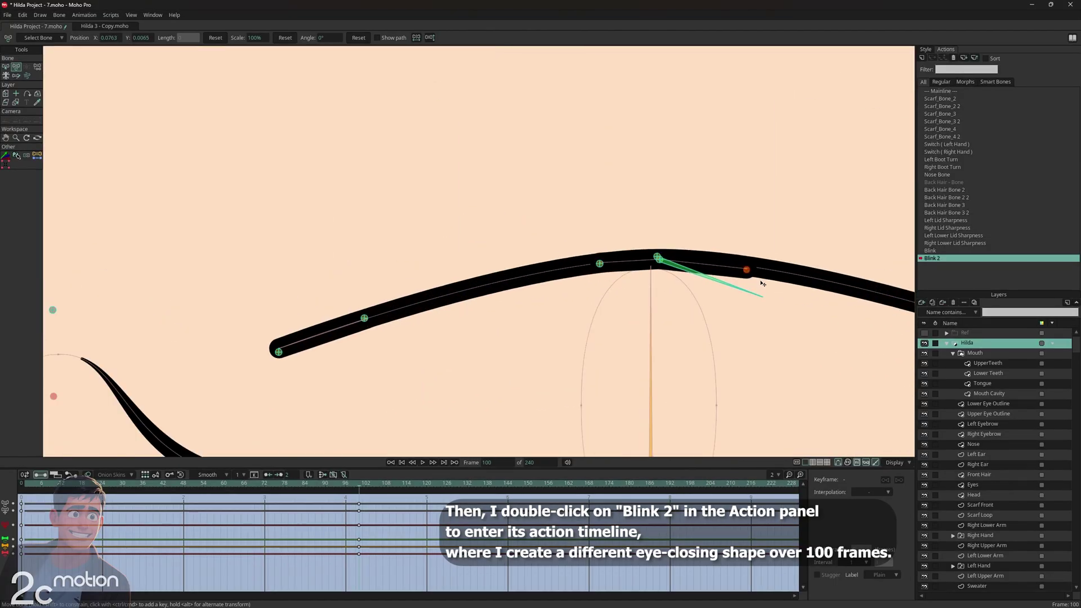
# Pull the right eye's inner corner bone inward to shorten its closed line.
pyautogui.scroll(-3, 760, 280)
pyautogui.moveTo(403, 295); pyautogui.dragTo(388, 289)
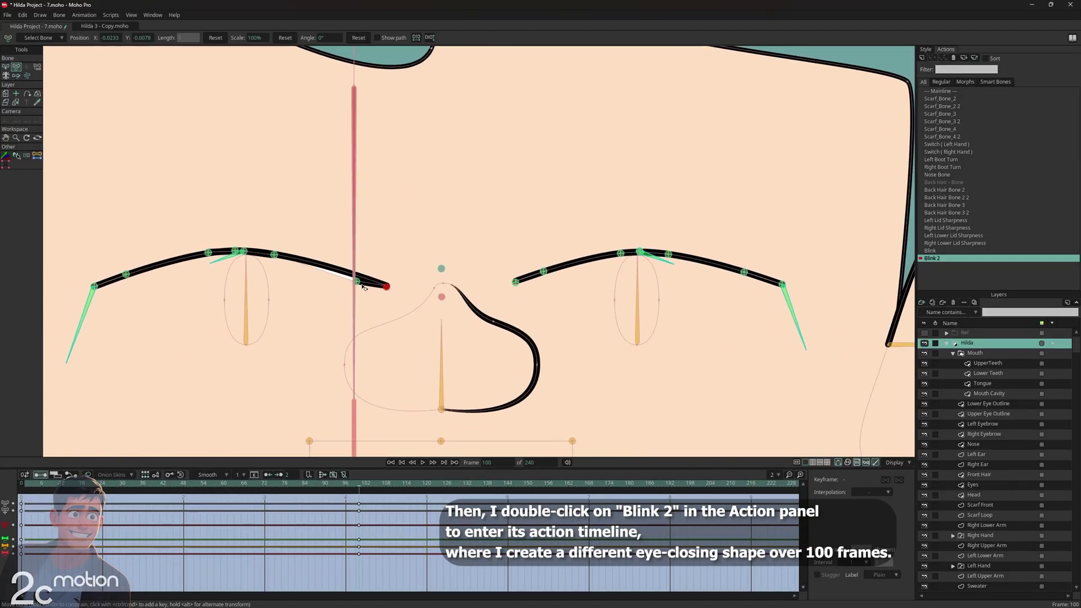
pyautogui.scroll(2, 388, 289)
# Hide the bone overlays and scrub the Blink 2 action back to frame 48 to check the partly closed eyes.
pyautogui.scroll(-5, 499, 315)
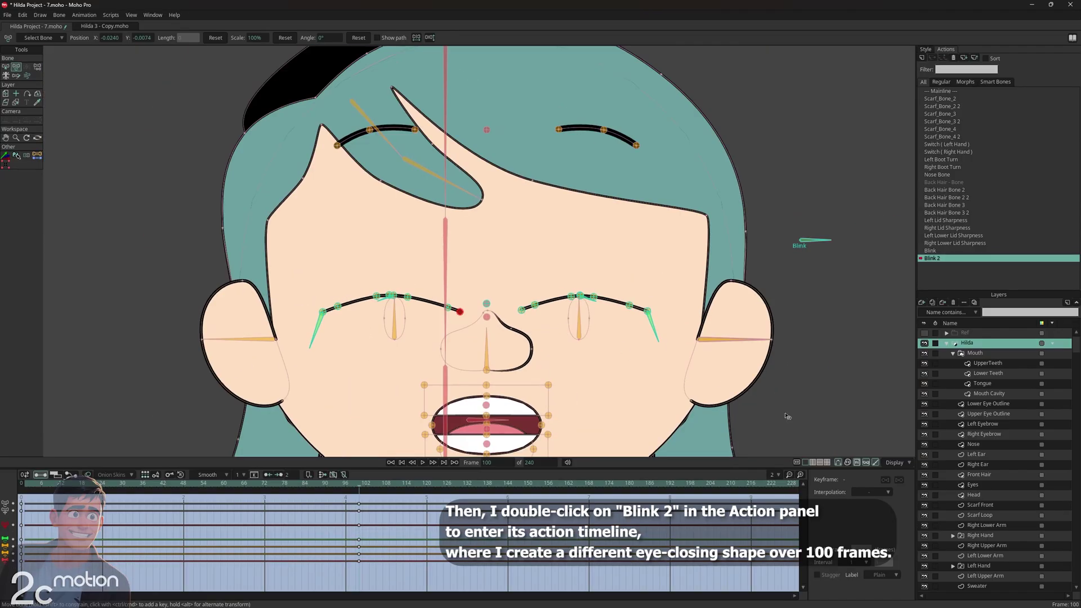
pyautogui.click(838, 462)
pyautogui.scroll(-3, 596, 272)
pyautogui.moveTo(339, 487); pyautogui.dragTo(184, 537)
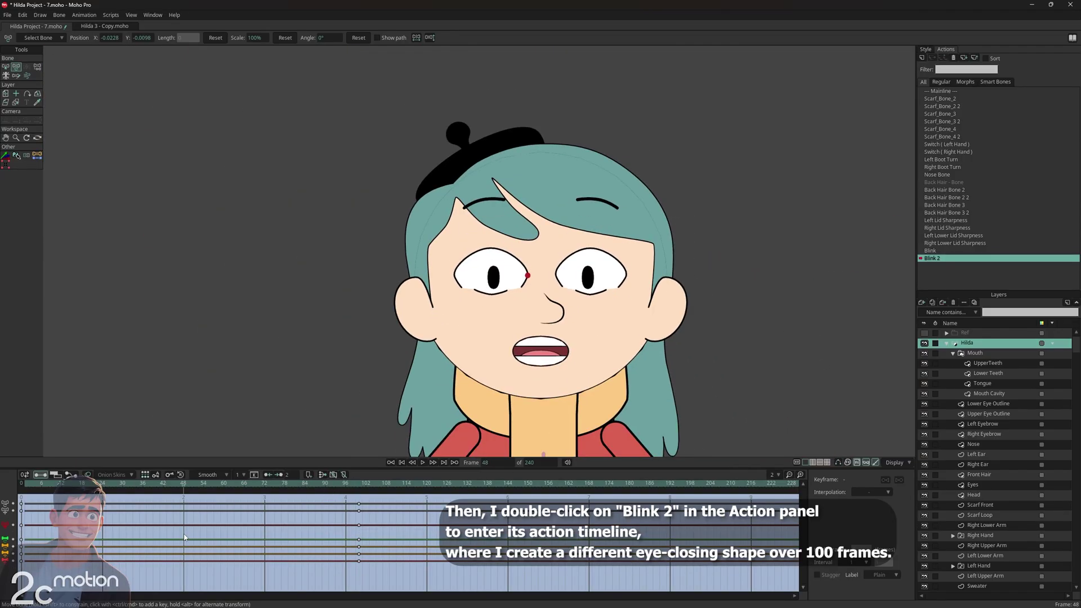
# At frame 48, reshape the right eye's lower lid by repositioning its point bones and rotating the Right Lower Lid Sharpness bone.
pyautogui.click(839, 462)
pyautogui.scroll(3, 673, 277)
pyautogui.moveTo(620, 289); pyautogui.dragTo(622, 271)
pyautogui.moveTo(269, 286); pyautogui.dragTo(273, 258)
pyautogui.scroll(5, 338, 279)
pyautogui.moveTo(379, 381); pyautogui.dragTo(411, 389)
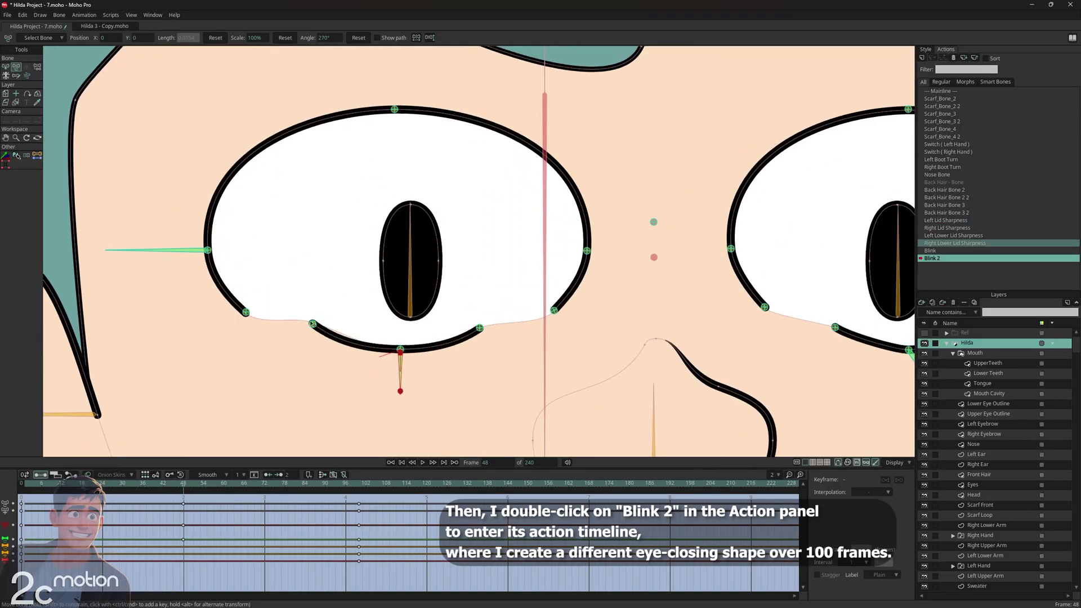
pyautogui.moveTo(312, 324); pyautogui.dragTo(306, 342)
pyautogui.moveTo(479, 327); pyautogui.dragTo(489, 339)
pyautogui.moveTo(400, 350); pyautogui.dragTo(404, 357)
pyautogui.moveTo(306, 341); pyautogui.dragTo(306, 330)
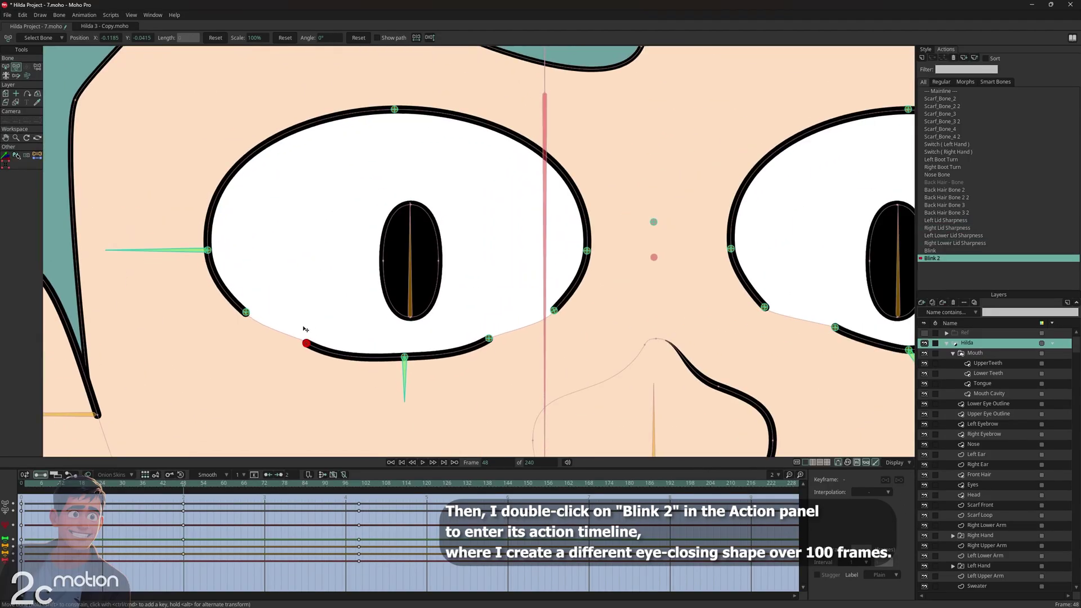
pyautogui.moveTo(405, 380)
pyautogui.mouseDown()
pyautogui.moveTo(369, 370)
pyautogui.moveTo(411, 375)
pyautogui.mouseUp()
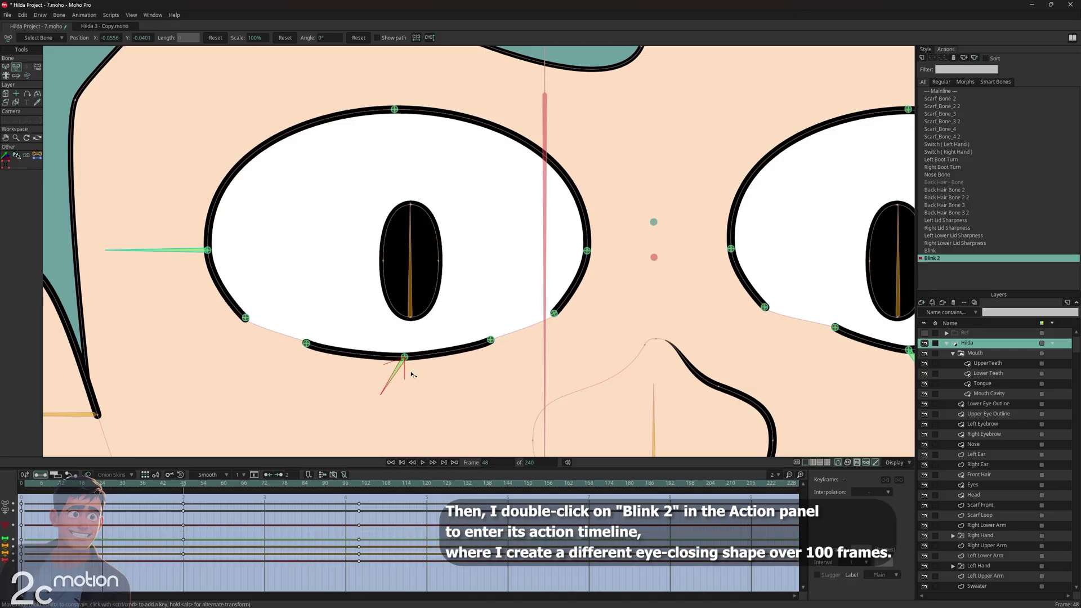
# At frame 48, round out the left eye's lower lid by repositioning its point bones and rotating the Left Lower Lid Sharpness bone.
pyautogui.scroll(-6, 412, 360)
pyautogui.scroll(4, 630, 360)
pyautogui.moveTo(632, 359); pyautogui.dragTo(624, 369)
pyautogui.scroll(3, 622, 346)
pyautogui.moveTo(701, 306); pyautogui.dragTo(707, 313)
pyautogui.scroll(-2, 652, 329)
pyautogui.moveTo(550, 315); pyautogui.dragTo(551, 320)
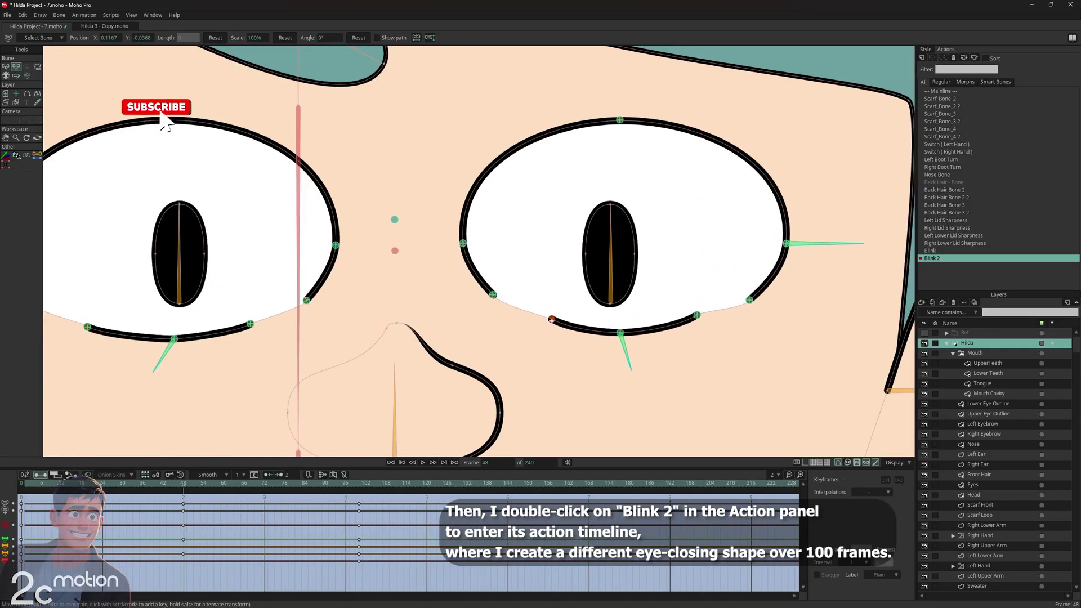
pyautogui.moveTo(493, 294); pyautogui.dragTo(490, 298)
pyautogui.moveTo(749, 300); pyautogui.dragTo(751, 304)
pyautogui.moveTo(697, 315); pyautogui.dragTo(702, 318)
pyautogui.moveTo(552, 319); pyautogui.dragTo(550, 320)
pyautogui.moveTo(639, 358); pyautogui.dragTo(645, 353)
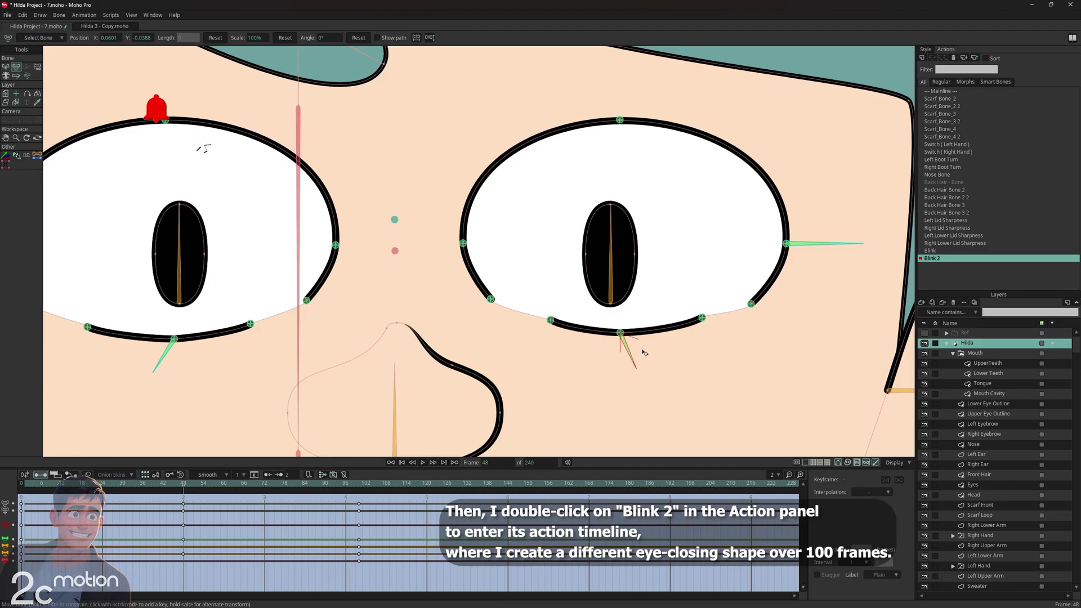
# Fine-tune the angles of the Left Lower Lid Sharpness and Left Lid Sharpness bones at frame 48.
pyautogui.scroll(-3, 645, 353)
pyautogui.scroll(4, 642, 352)
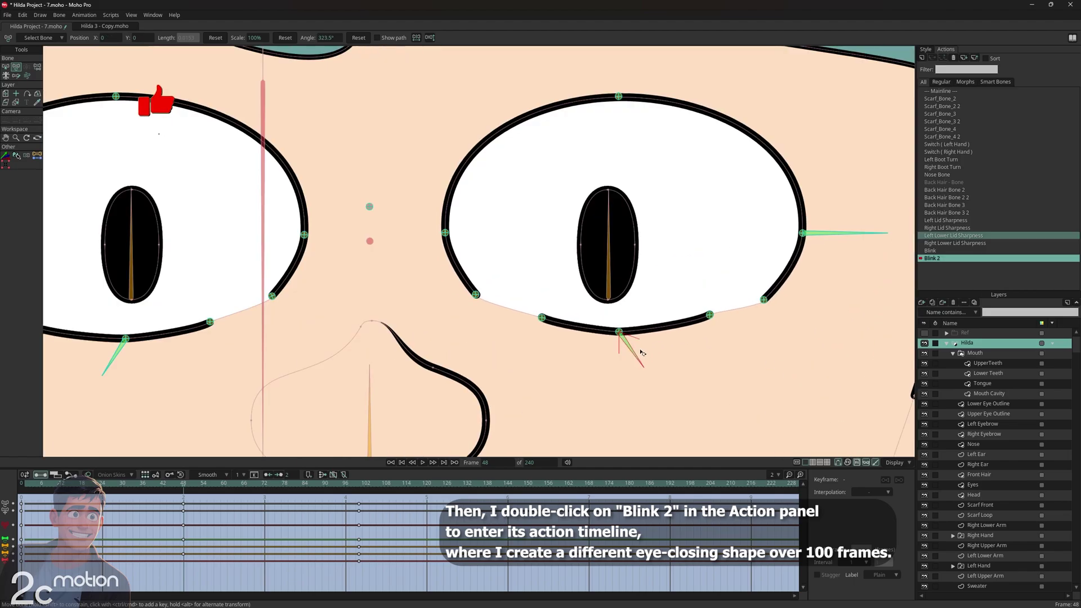
pyautogui.scroll(-2, 711, 301)
pyautogui.moveTo(785, 253); pyautogui.dragTo(809, 244)
# Play back and scrub the Blink 2 action, then inspect both closed eyes up close without the bone overlays.
pyautogui.hotkey('ctrl', 'h')
pyautogui.scroll(-5, 754, 278)
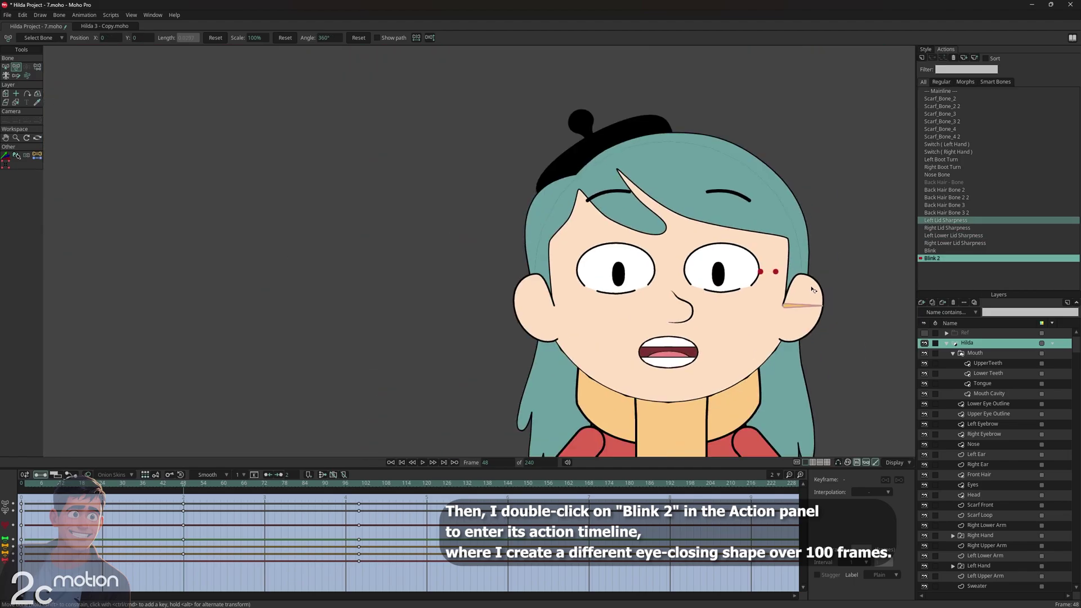
pyautogui.press('space')
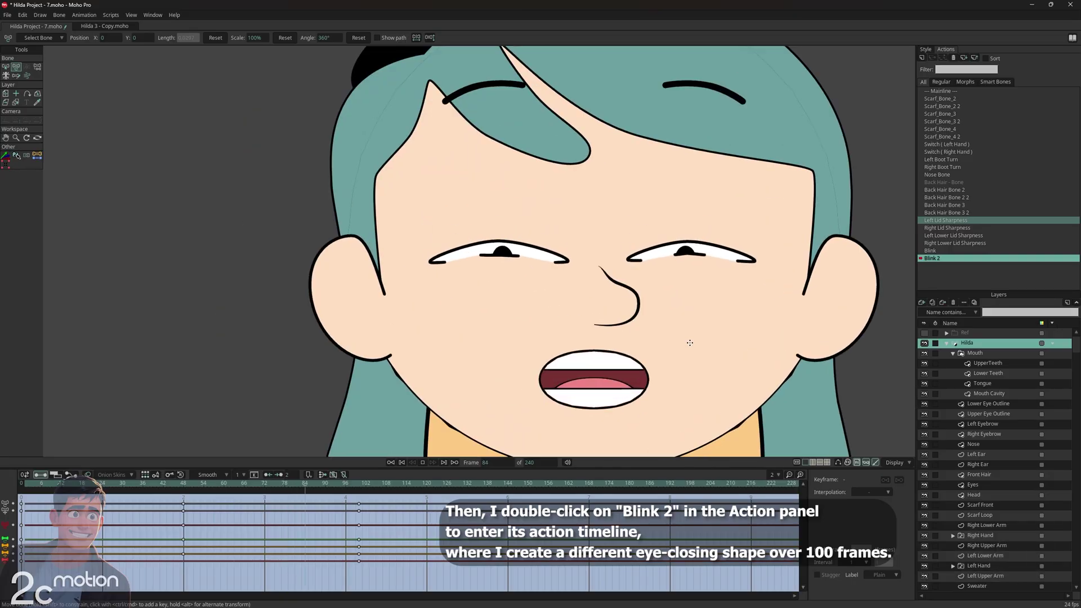
pyautogui.press('space')
pyautogui.moveTo(690, 343); pyautogui.dragTo(476, 343)
pyautogui.moveTo(359, 483); pyautogui.dragTo(484, 511)
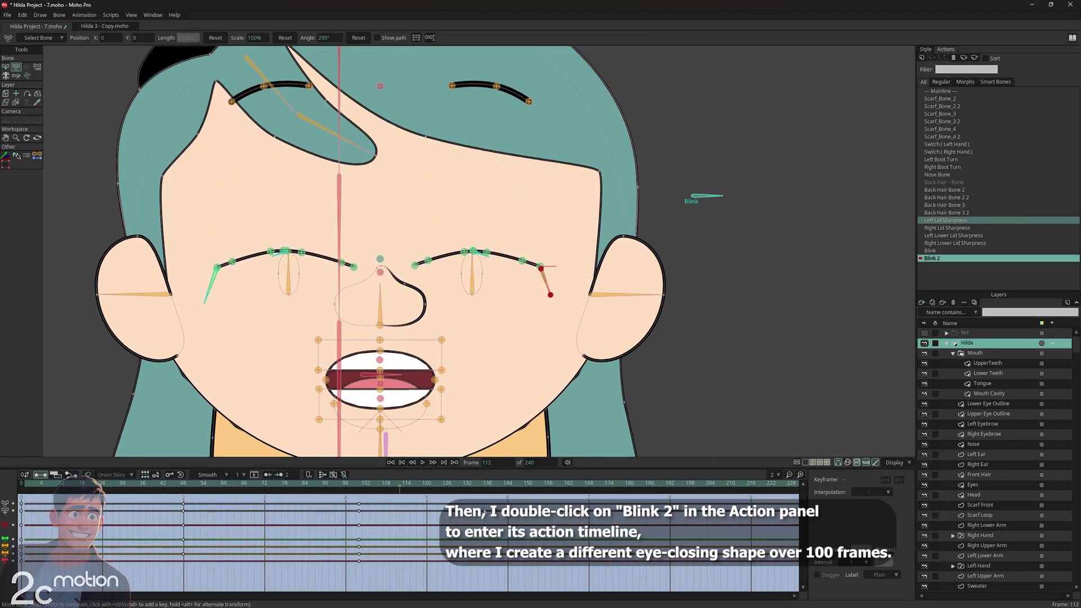
pyautogui.click(838, 462)
pyautogui.moveTo(623, 266); pyautogui.dragTo(719, 276)
pyautogui.scroll(4, 483, 288)
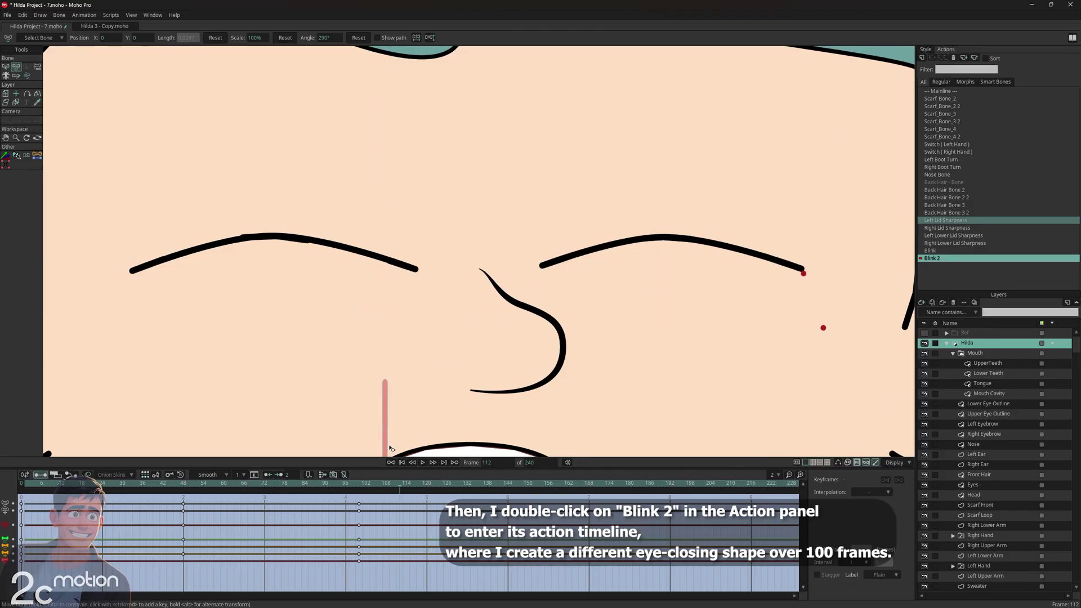
# At frame 100, smooth the peak and inner end of the right eye's closed lid by repositioning its point bones.
pyautogui.click(838, 463)
pyautogui.scroll(6, 256, 237)
pyautogui.moveTo(220, 245); pyautogui.dragTo(250, 240)
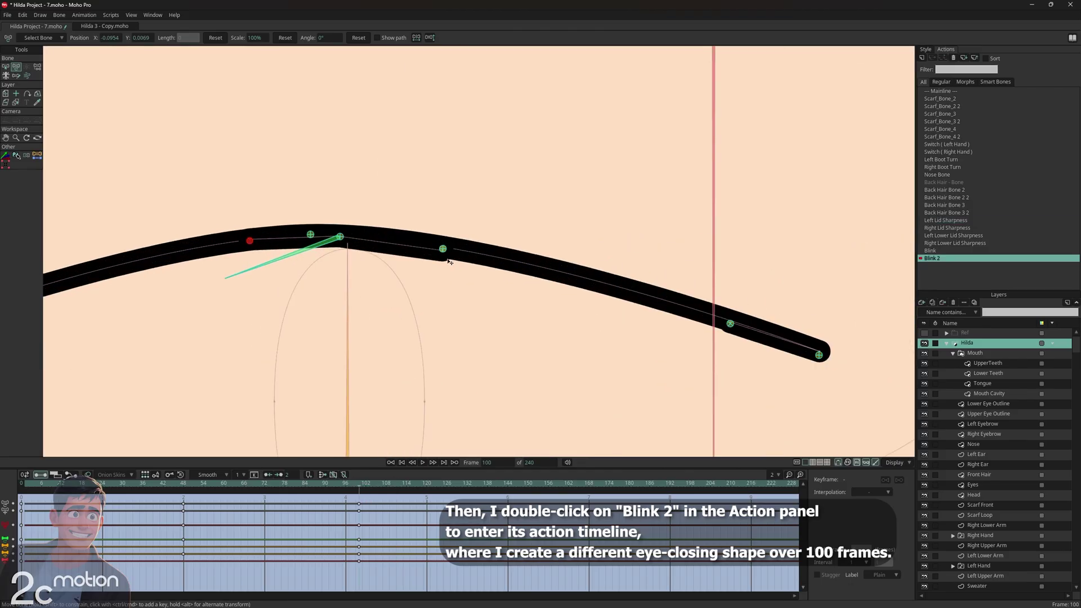
pyautogui.moveTo(417, 252); pyautogui.dragTo(443, 239)
pyautogui.scroll(6, 711, 310)
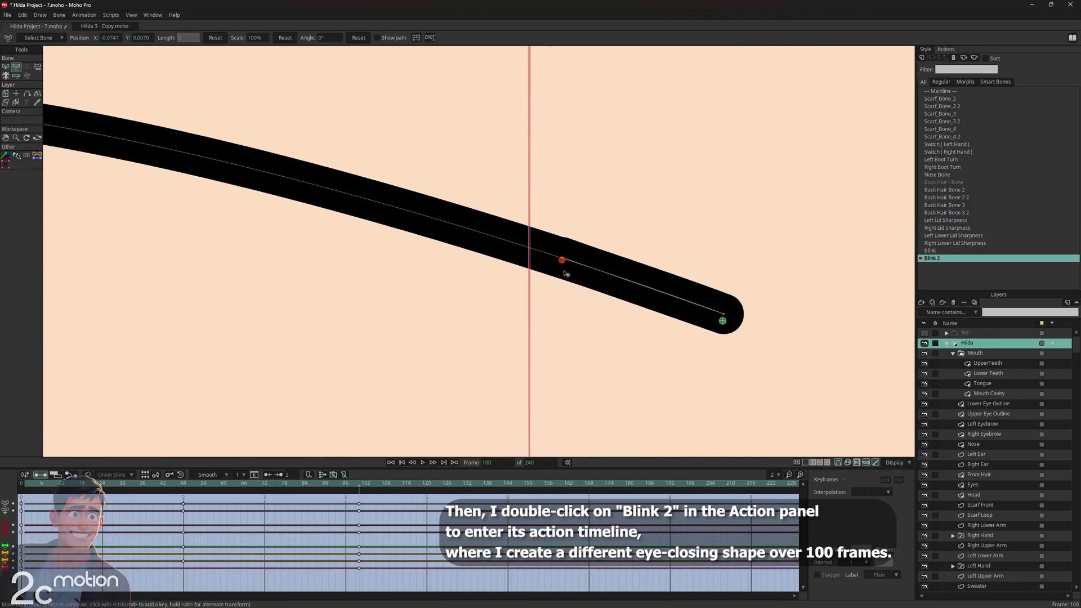
pyautogui.moveTo(562, 262); pyautogui.dragTo(555, 268)
# At frame 100, smooth the outer end of the right eye's closed lid by repositioning its outer point bone.
pyautogui.scroll(-4, 435, 258)
pyautogui.moveTo(282, 265); pyautogui.dragTo(507, 298)
pyautogui.scroll(-2, 506, 298)
pyautogui.scroll(6, 218, 291)
pyautogui.moveTo(230, 284); pyautogui.dragTo(549, 280)
pyautogui.scroll(-9, 282, 284)
pyautogui.moveTo(822, 270); pyautogui.dragTo(574, 256)
pyautogui.scroll(3, 647, 248)
pyautogui.scroll(-3, 639, 254)
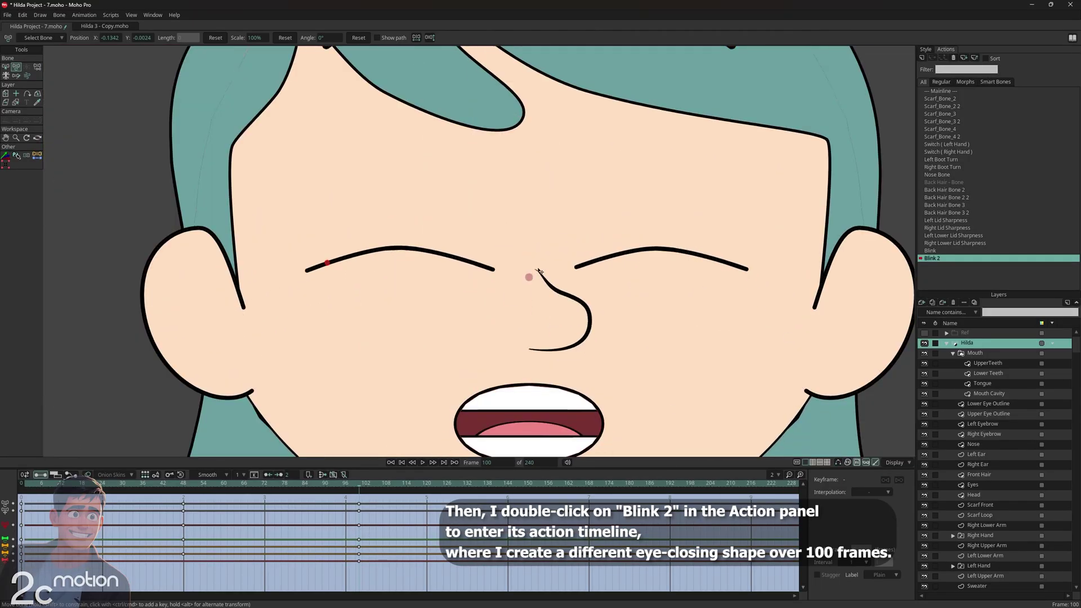
pyautogui.scroll(4, 310, 267)
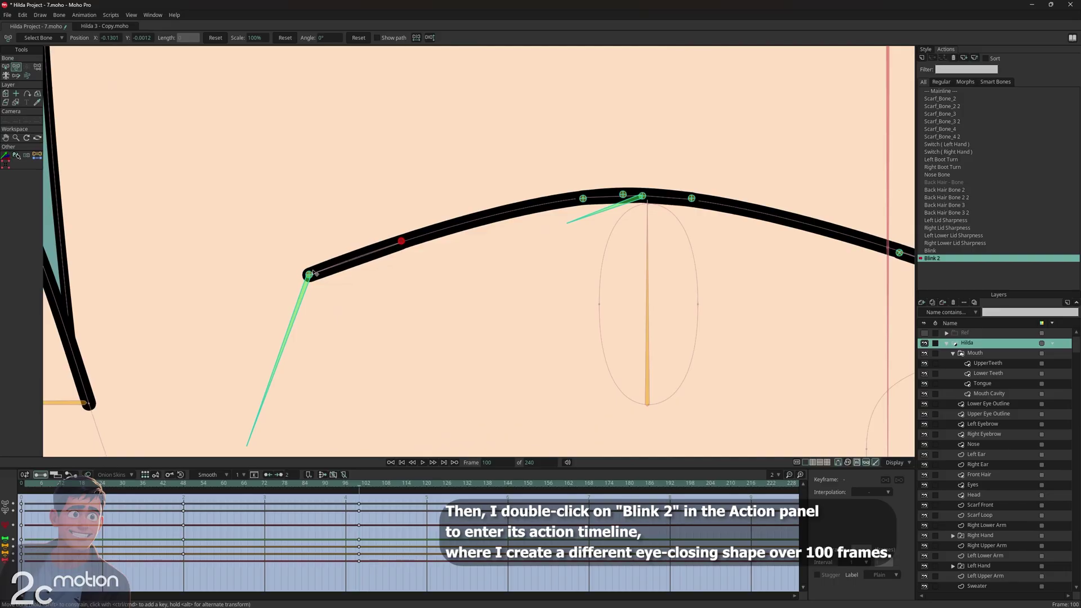
pyautogui.moveTo(384, 251); pyautogui.dragTo(417, 244)
pyautogui.scroll(-5, 448, 244)
pyautogui.moveTo(867, 388); pyautogui.dragTo(695, 389)
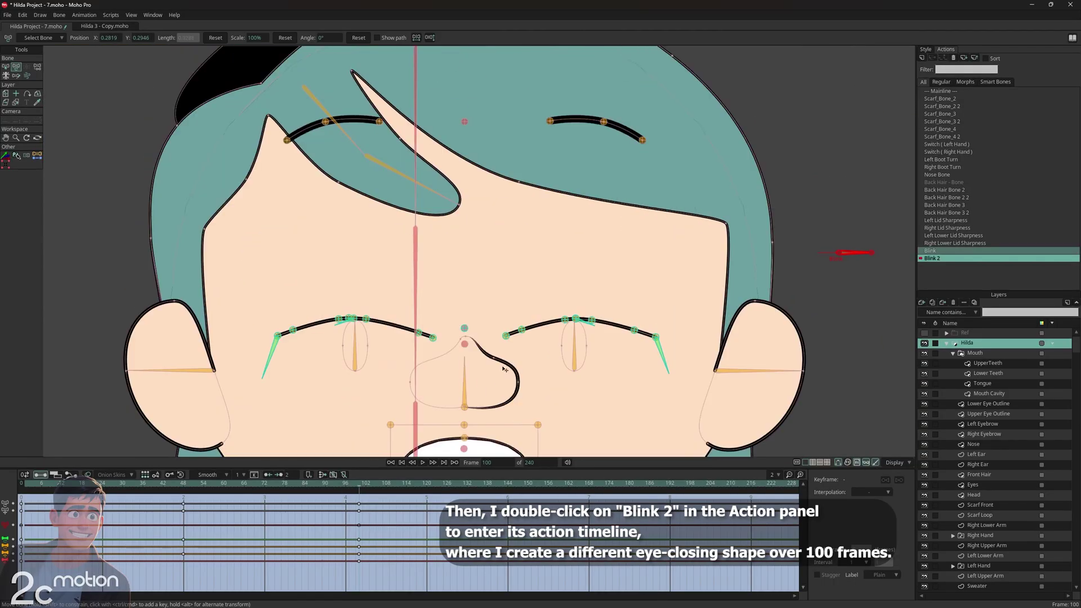
# Adjust the inner point bones of both closed lids at frame 100 to even out their curves.
pyautogui.scroll(3, 505, 369)
pyautogui.click(526, 318)
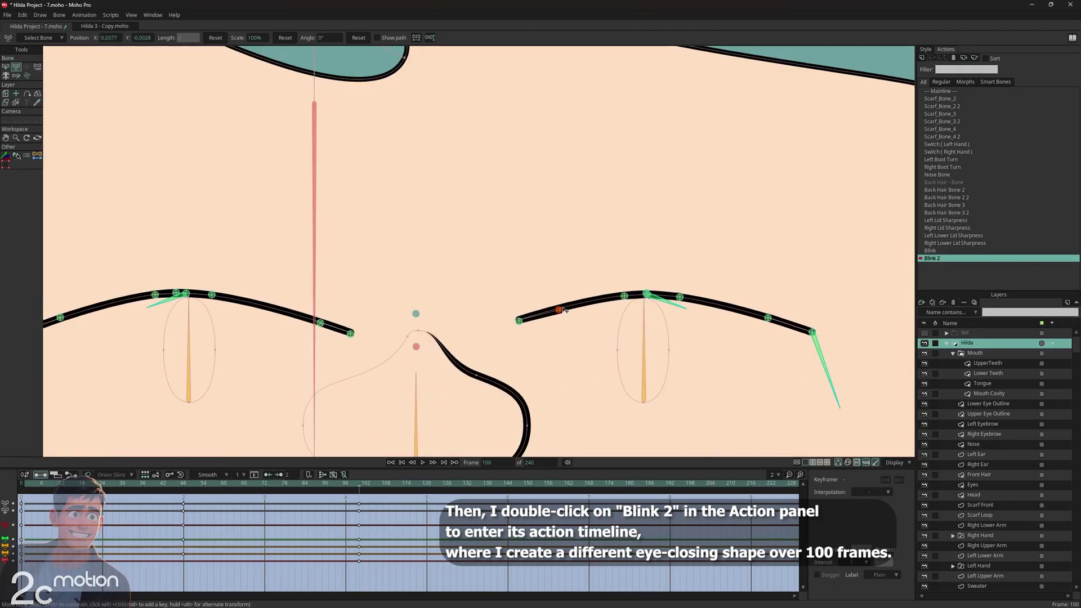
pyautogui.moveTo(384, 351); pyautogui.dragTo(407, 342)
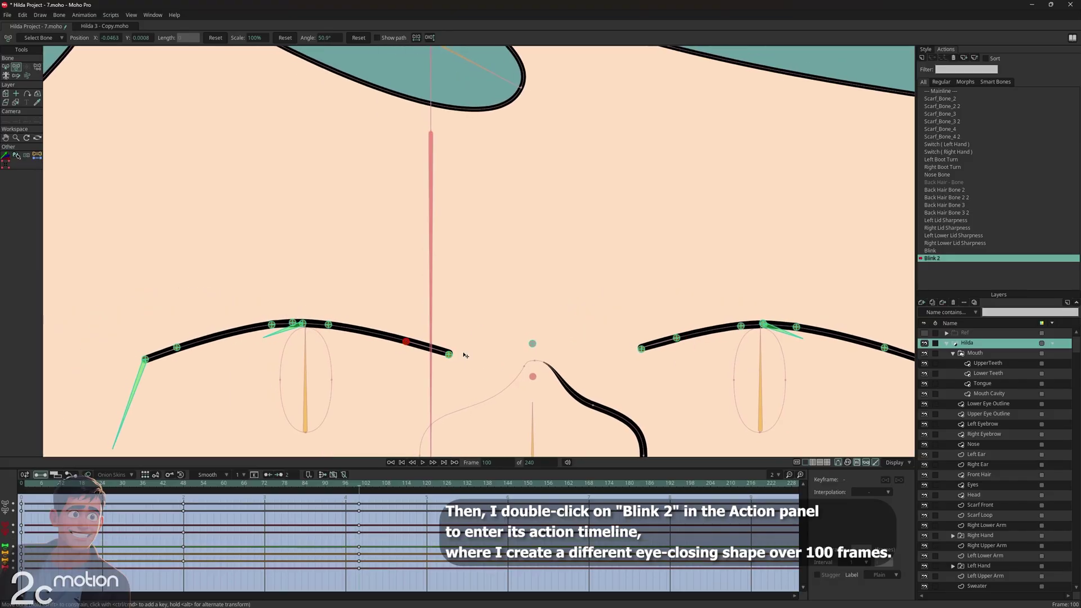
pyautogui.scroll(-2, 241, 210)
pyautogui.scroll(1, 344, 282)
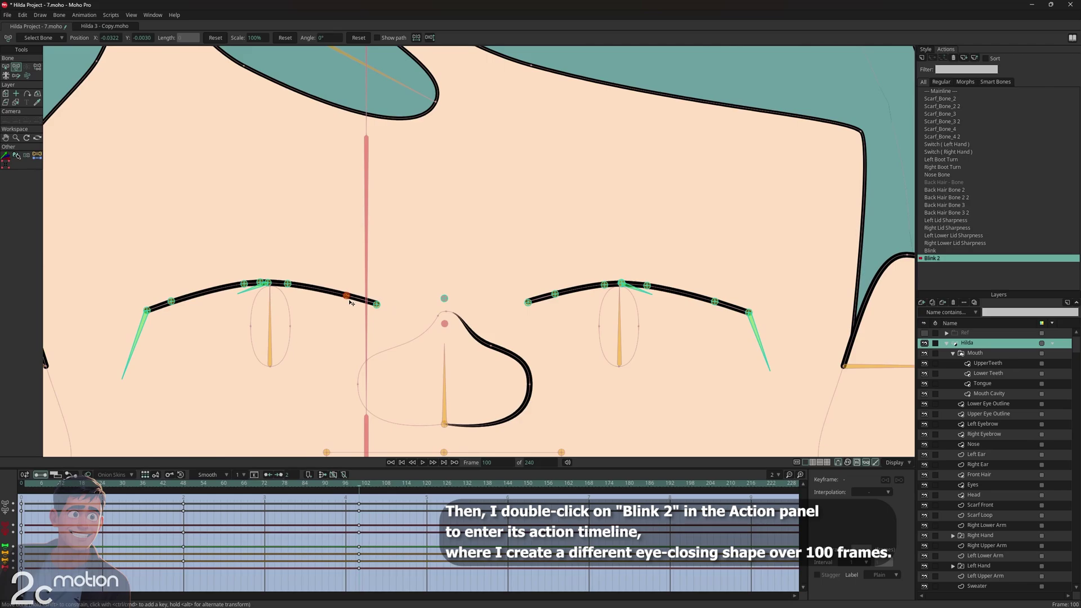
pyautogui.scroll(-2, 536, 266)
pyautogui.moveTo(531, 319); pyautogui.dragTo(547, 305)
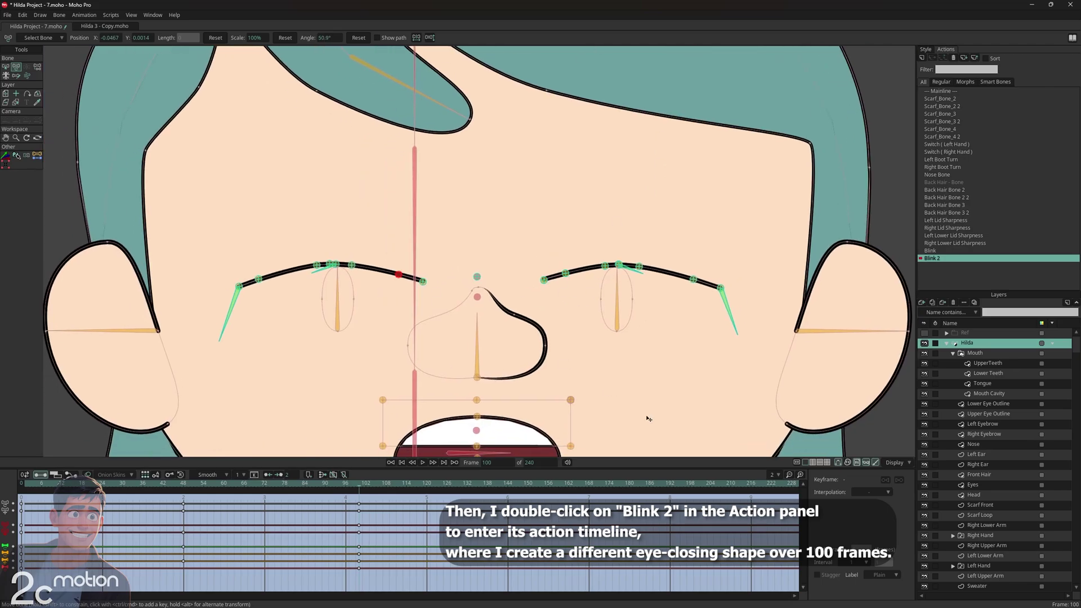
pyautogui.scroll(-3, 648, 418)
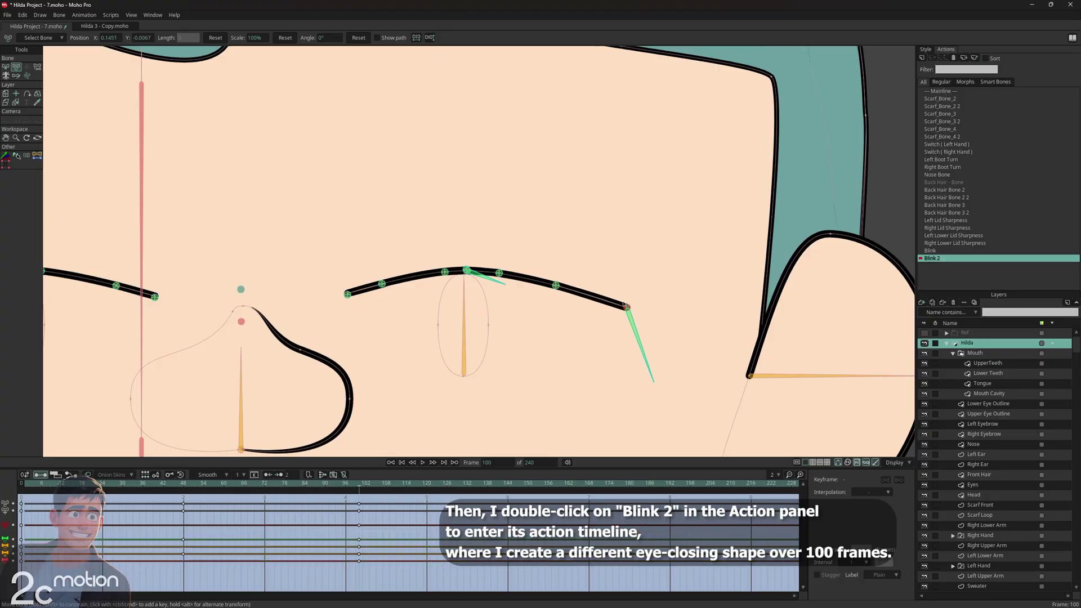
# Refine the left eye's closed lid curve at frame 100 by repositioning its outer, middle and inner point bones.
pyautogui.moveTo(626, 306); pyautogui.dragTo(610, 303)
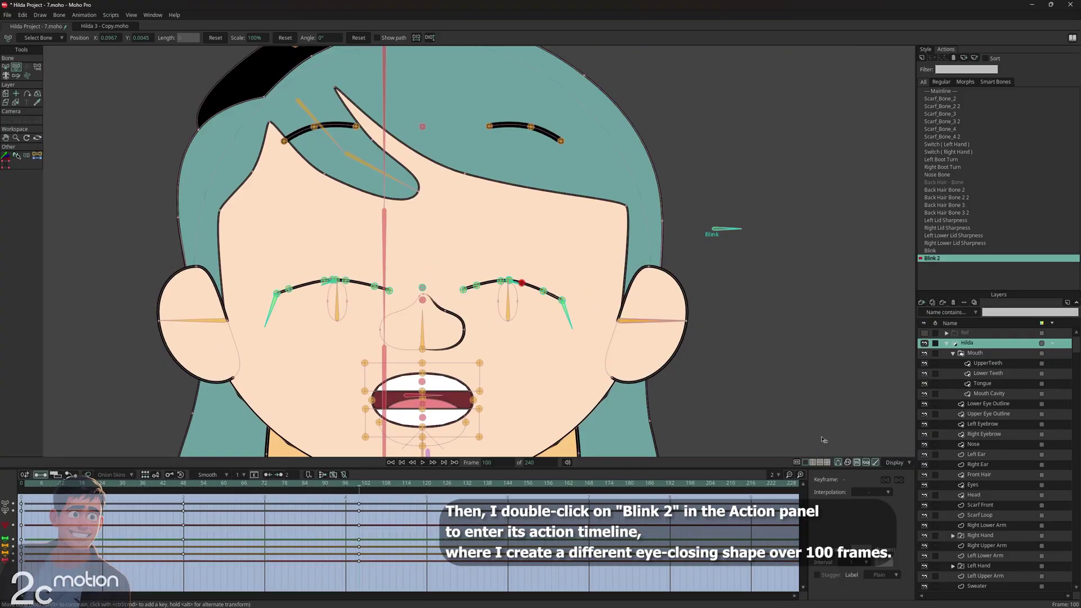
pyautogui.scroll(6, 725, 309)
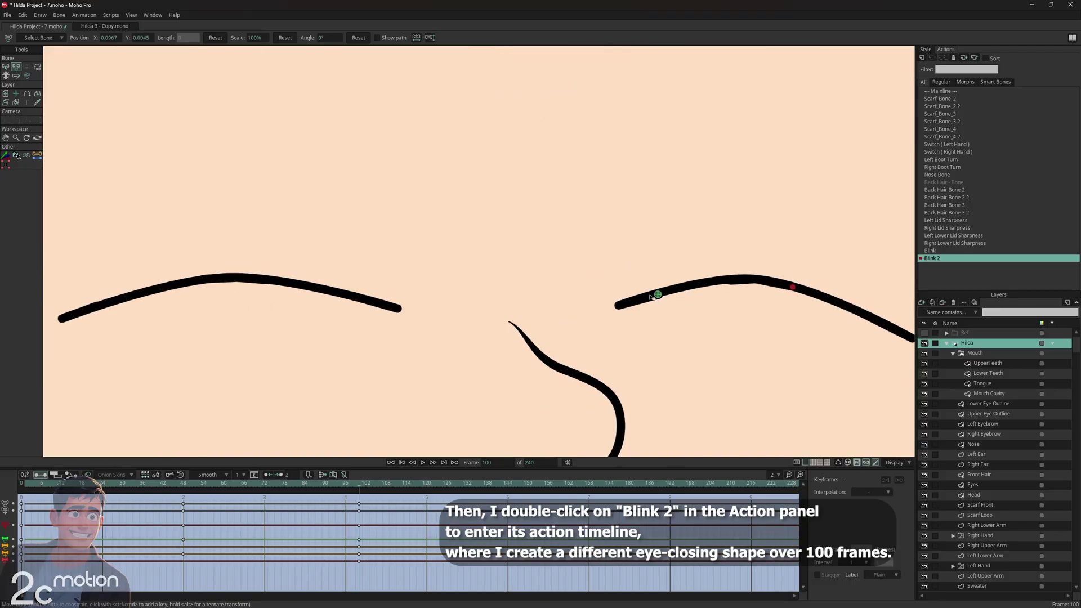
pyautogui.moveTo(651, 296); pyautogui.dragTo(652, 293)
pyautogui.moveTo(731, 282); pyautogui.dragTo(731, 280)
pyautogui.scroll(-2, 754, 286)
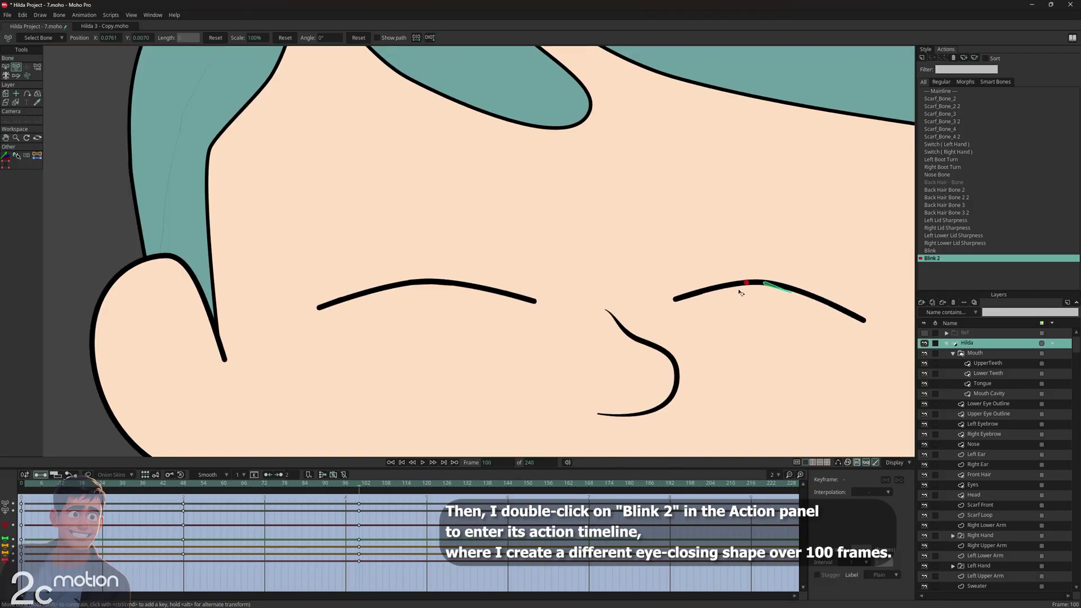
pyautogui.scroll(-1, 366, 304)
pyautogui.scroll(2, 333, 306)
# Reshape the right eye's closed lid into a smooth arch at frame 100 by repositioning its outer, middle and inner point bones.
pyautogui.moveTo(323, 309)
pyautogui.mouseDown()
pyautogui.moveTo(334, 289)
pyautogui.moveTo(342, 299)
pyautogui.mouseUp()
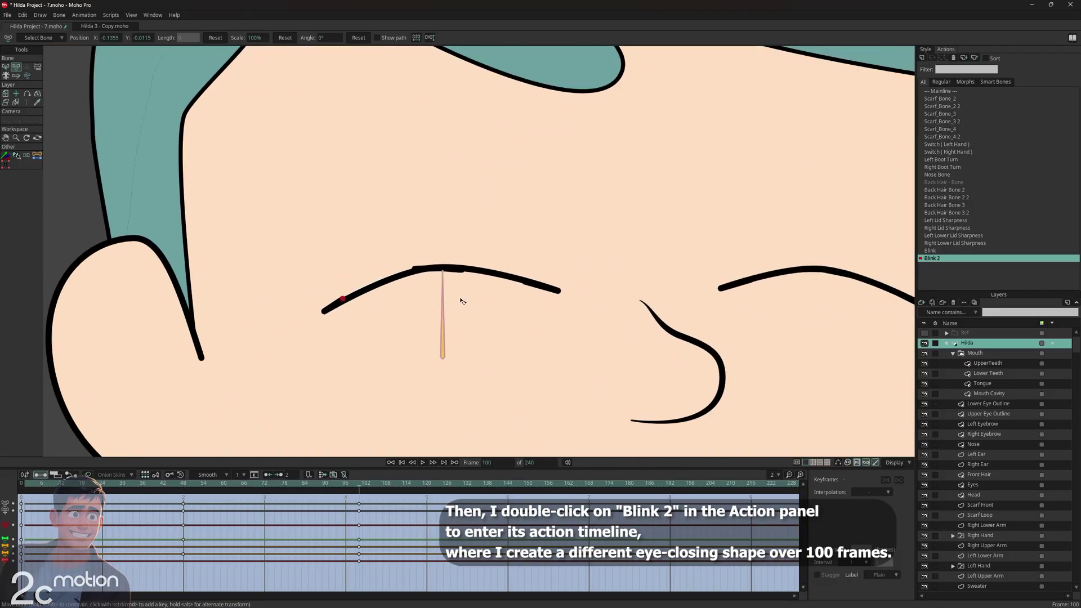
pyautogui.scroll(2, 436, 269)
pyautogui.moveTo(395, 270); pyautogui.dragTo(398, 273)
pyautogui.moveTo(485, 270); pyautogui.dragTo(485, 266)
pyautogui.moveTo(607, 293); pyautogui.dragTo(608, 289)
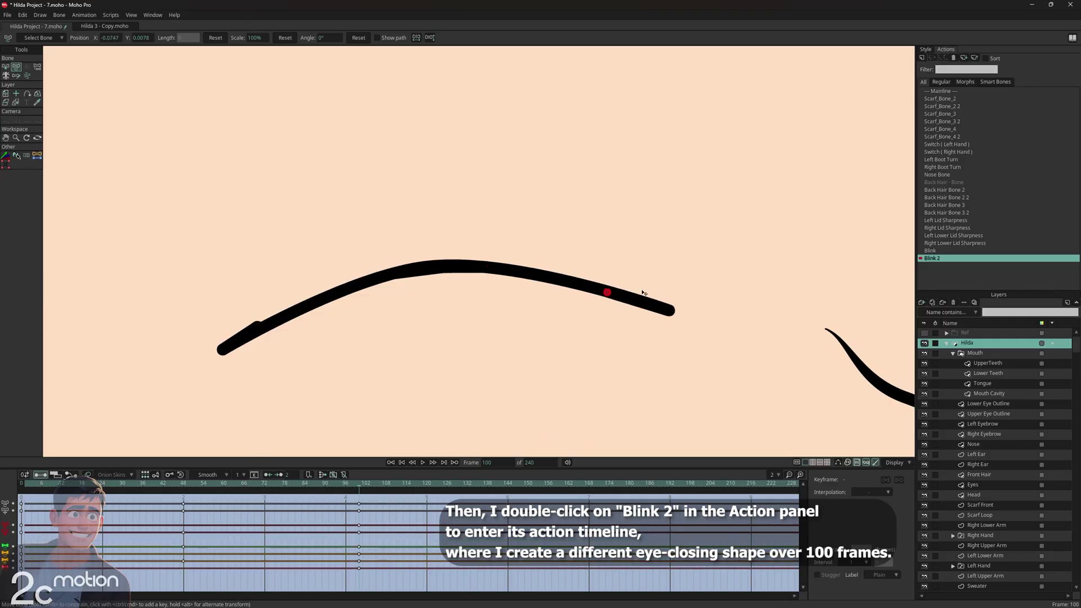
pyautogui.moveTo(258, 325); pyautogui.dragTo(260, 327)
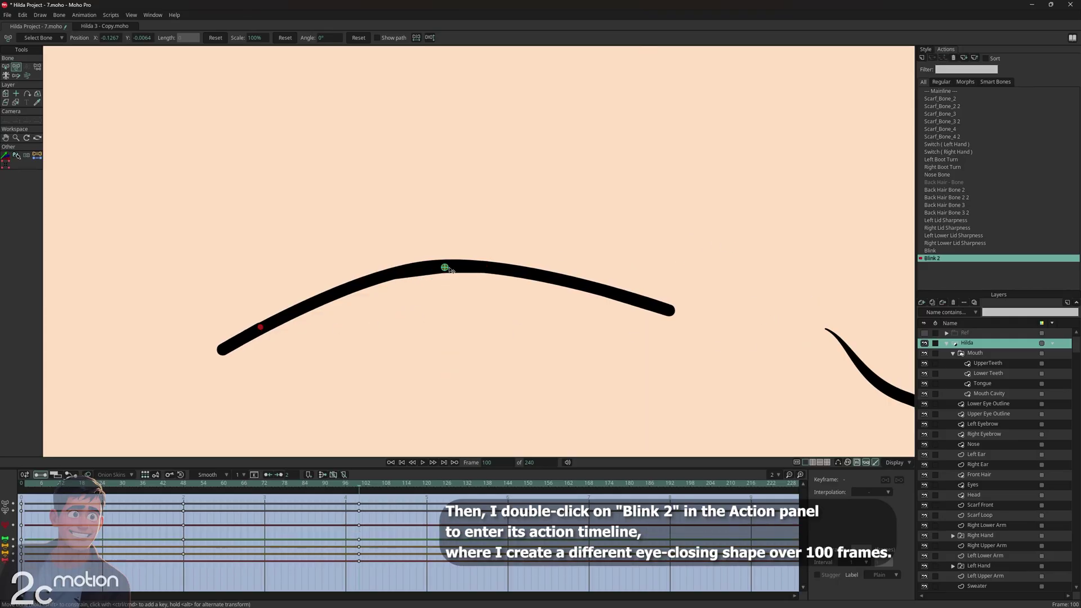
pyautogui.click(444, 268)
# At frame 72, rotate the Left Lid Sharpness and Right Lid Sharpness bones to horizontal, with the right one at 180°.
pyautogui.scroll(-3, 593, 276)
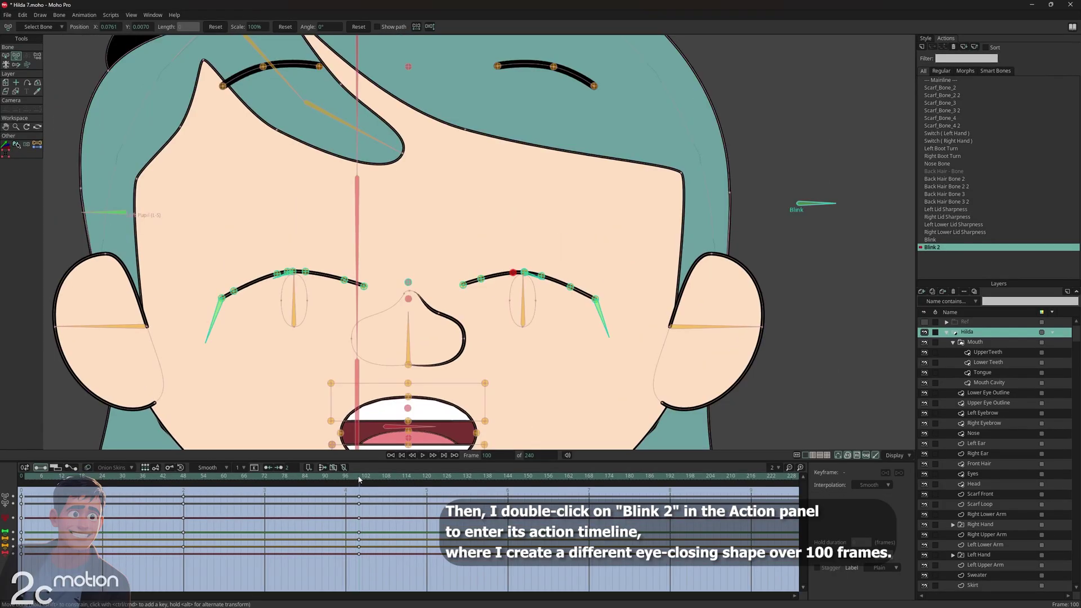
pyautogui.moveTo(358, 479); pyautogui.dragTo(264, 511)
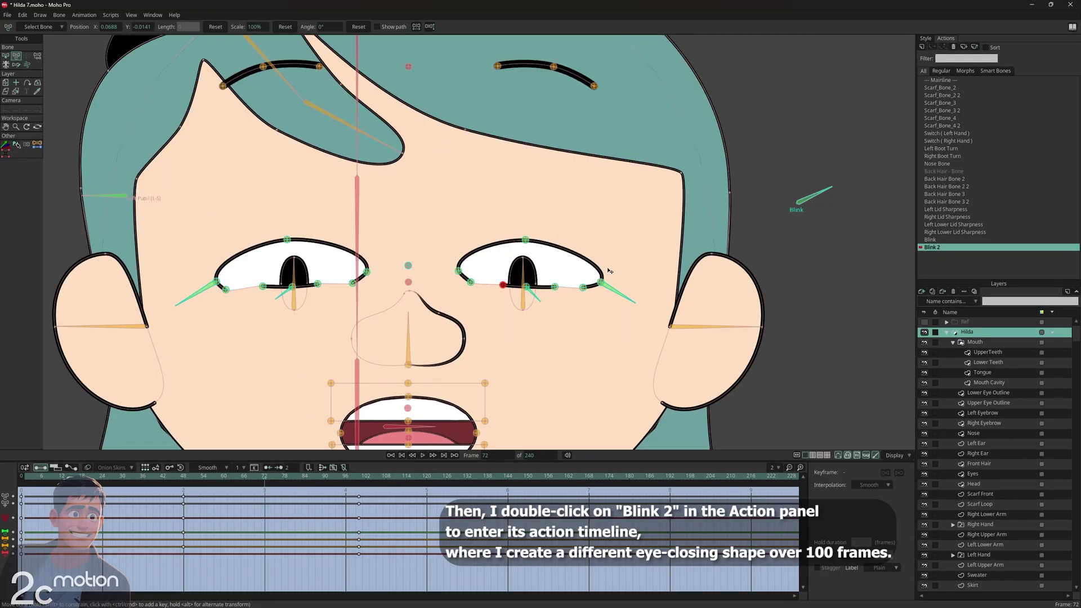
pyautogui.moveTo(621, 294); pyautogui.dragTo(629, 272)
pyautogui.moveTo(200, 291); pyautogui.dragTo(197, 279)
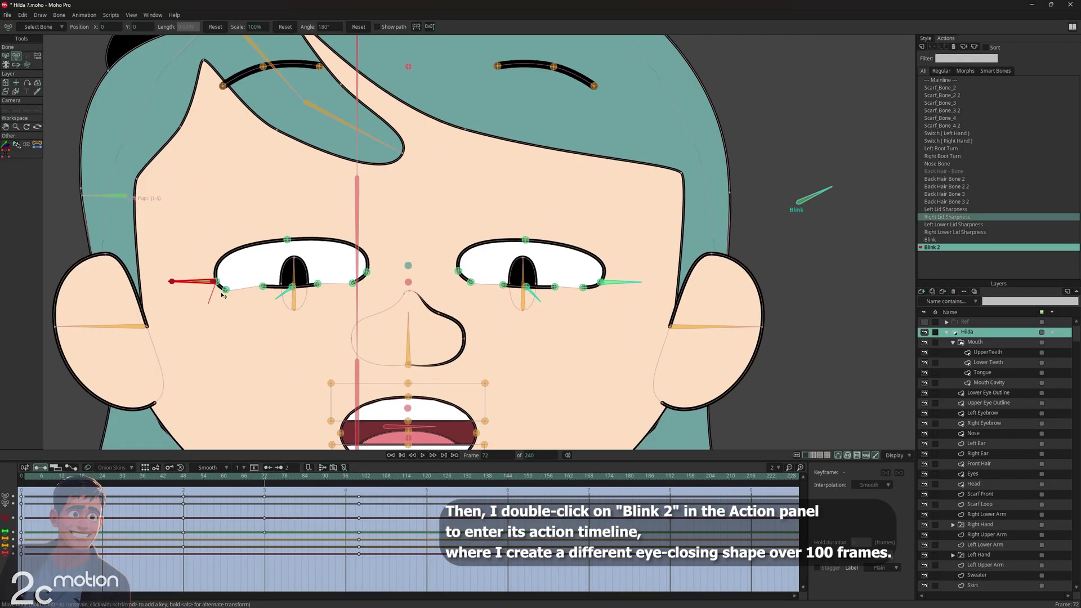
# Inspect the left eye's lower lid at frame 48 and scrub the Blink 2 action through to frame 100.
pyautogui.moveTo(280, 480); pyautogui.dragTo(183, 493)
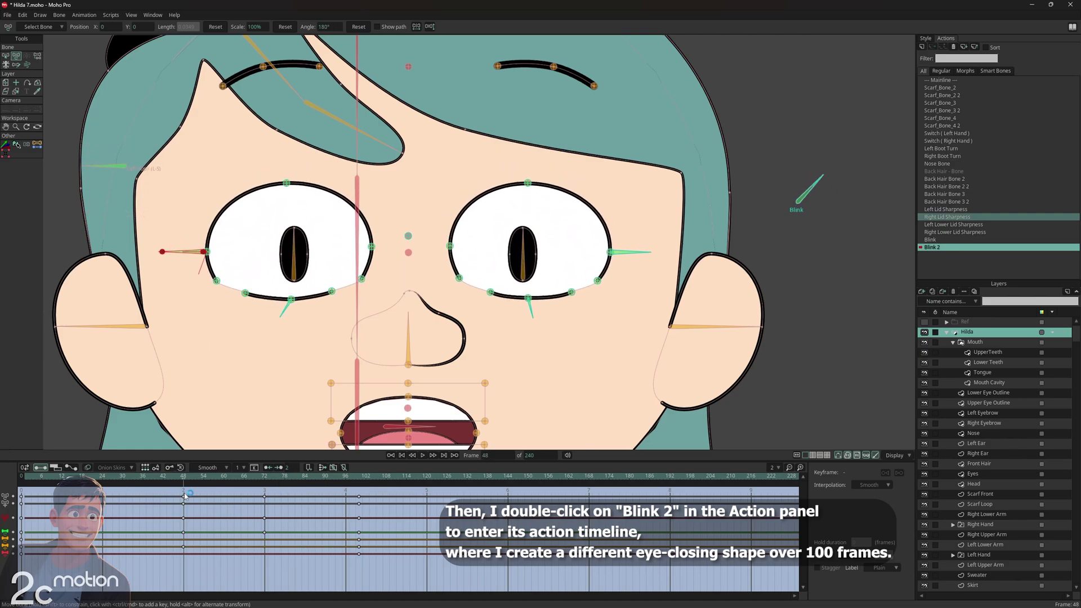
pyautogui.scroll(2, 574, 290)
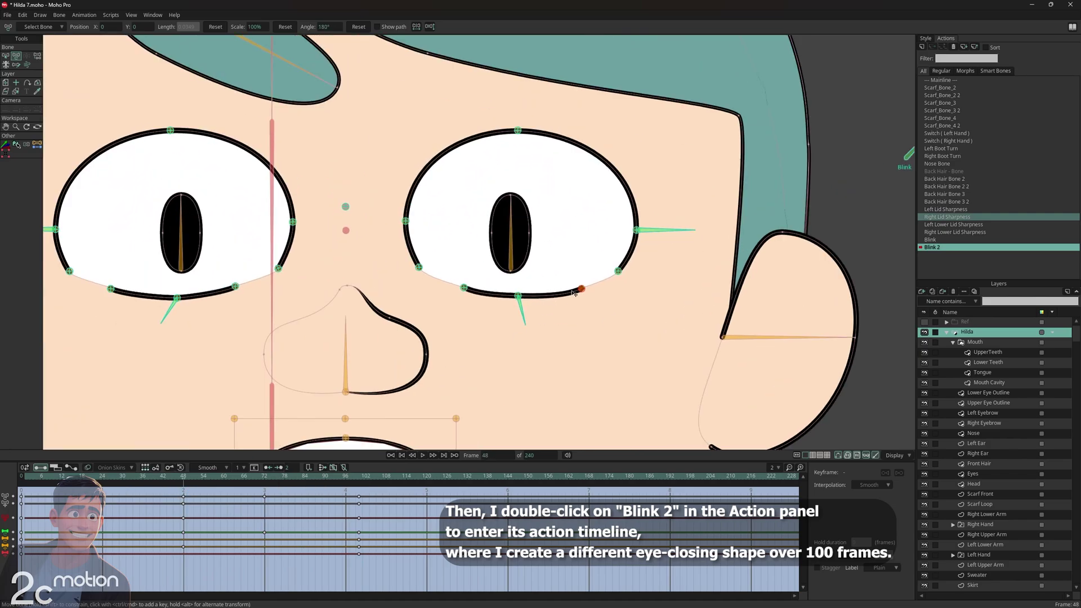
pyautogui.scroll(-2, 540, 334)
pyautogui.moveTo(538, 334); pyautogui.dragTo(584, 335)
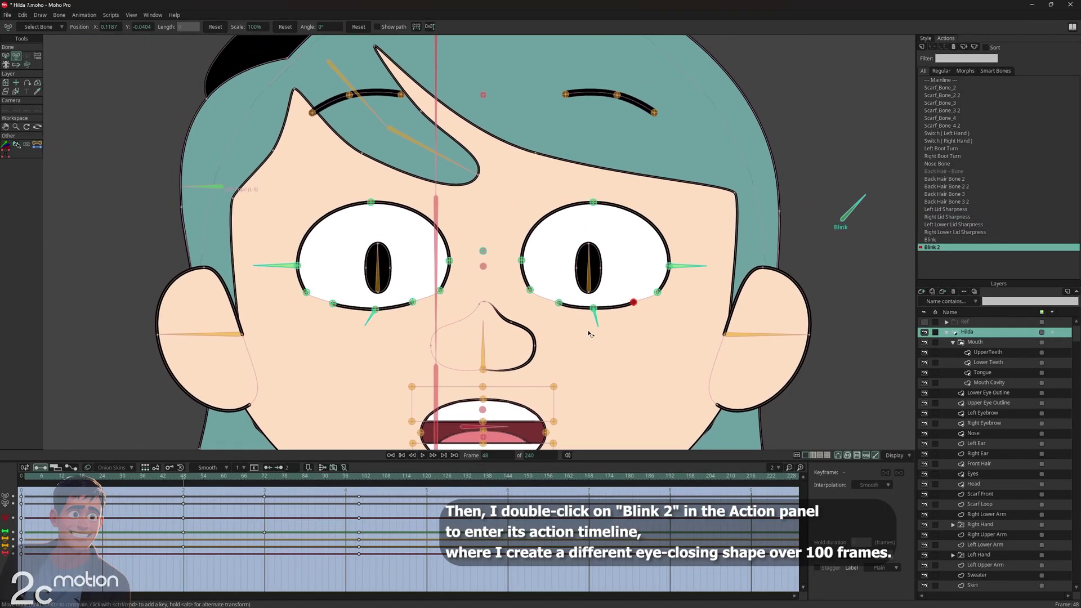
pyautogui.moveTo(237, 485); pyautogui.dragTo(407, 509)
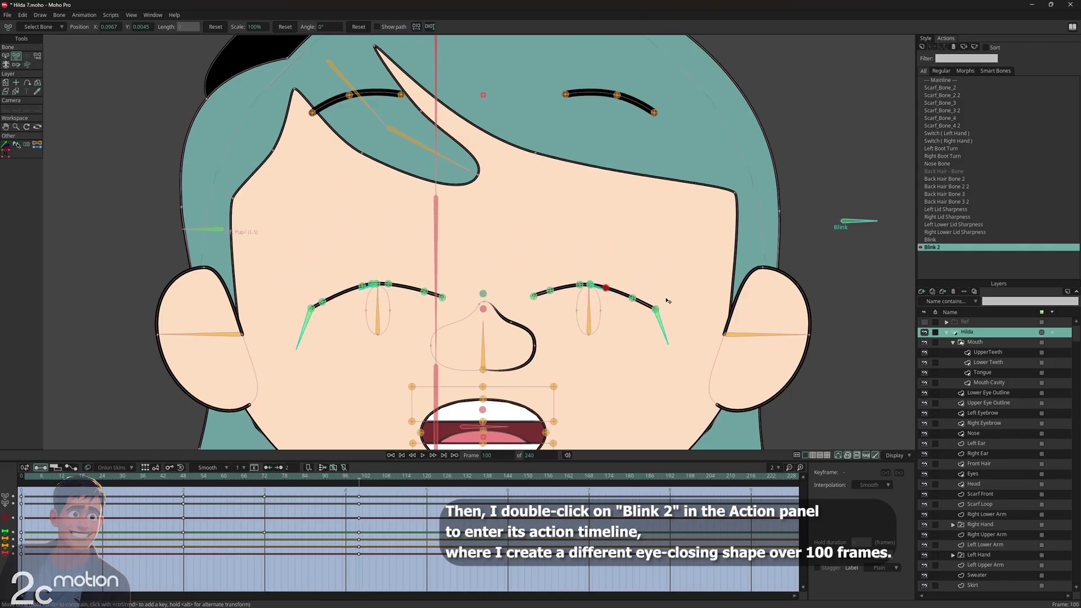
pyautogui.scroll(1, 668, 301)
pyautogui.scroll(-3, 668, 300)
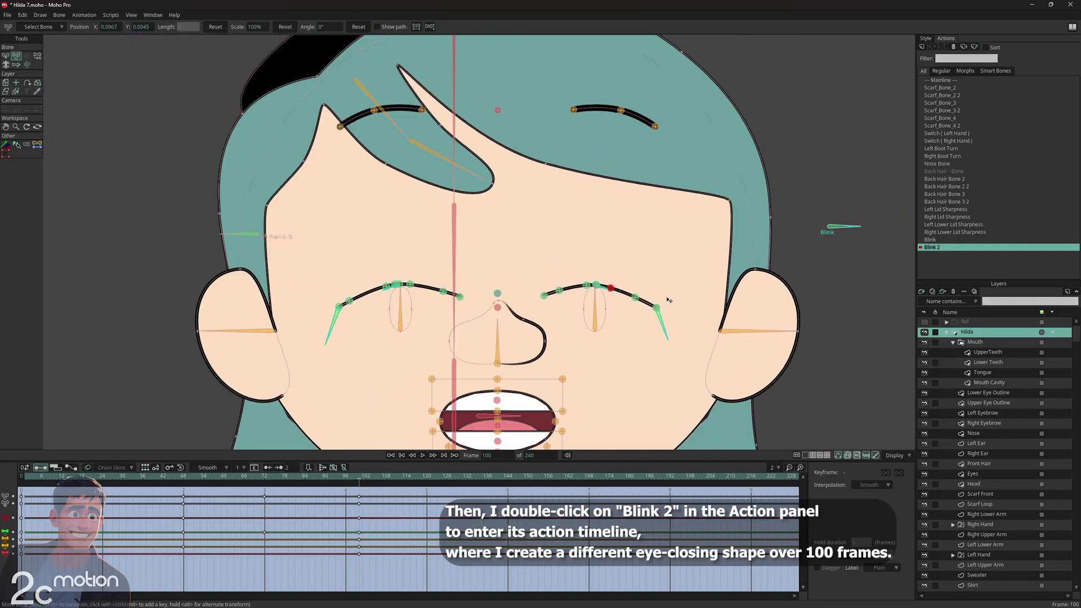
# Return to the Mainline timeline, test the Blink bone by rotating it, and deselect it.
pyautogui.doubleClick(961, 81)
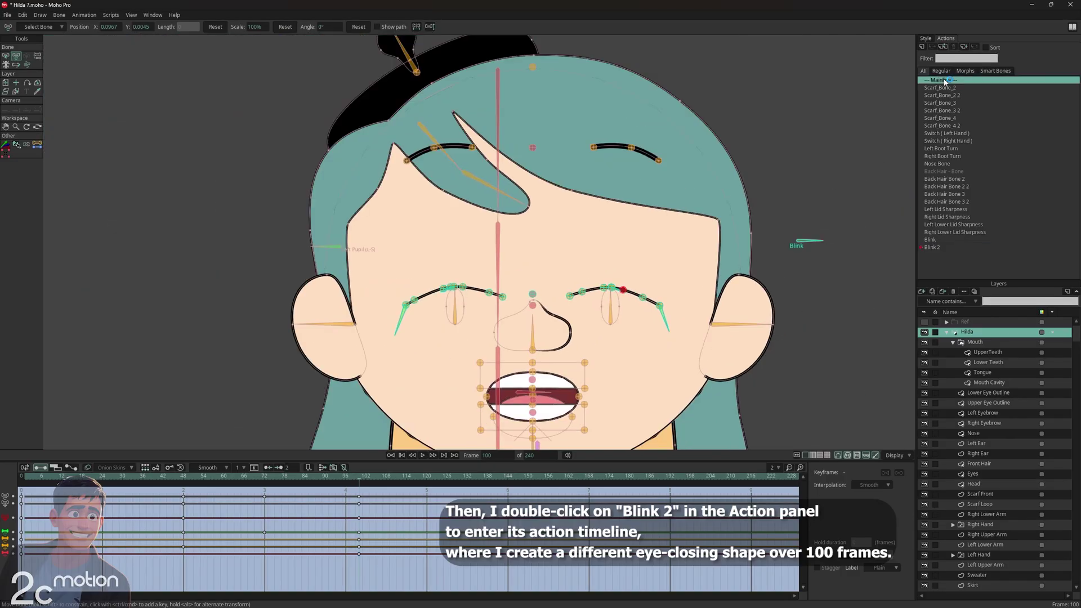
pyautogui.moveTo(800, 226); pyautogui.dragTo(850, 224)
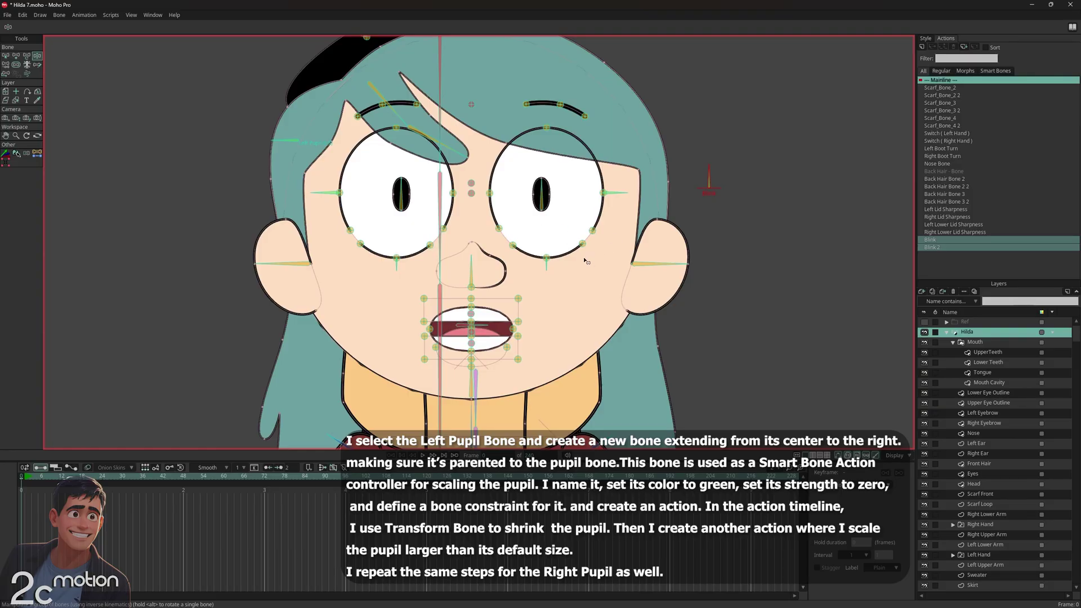
pyautogui.click(6, 56)
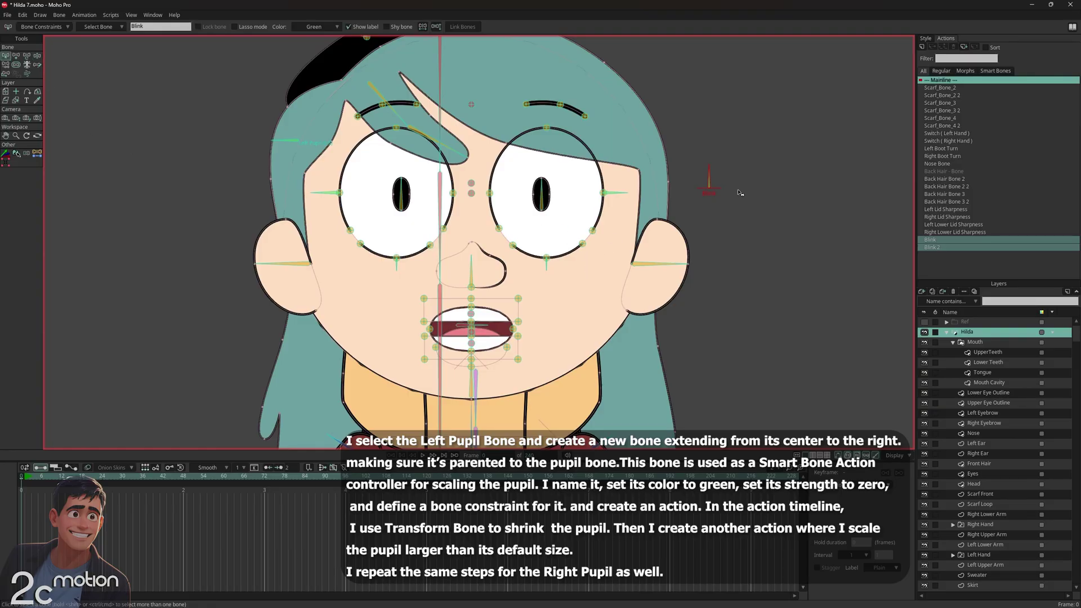
pyautogui.click(837, 158)
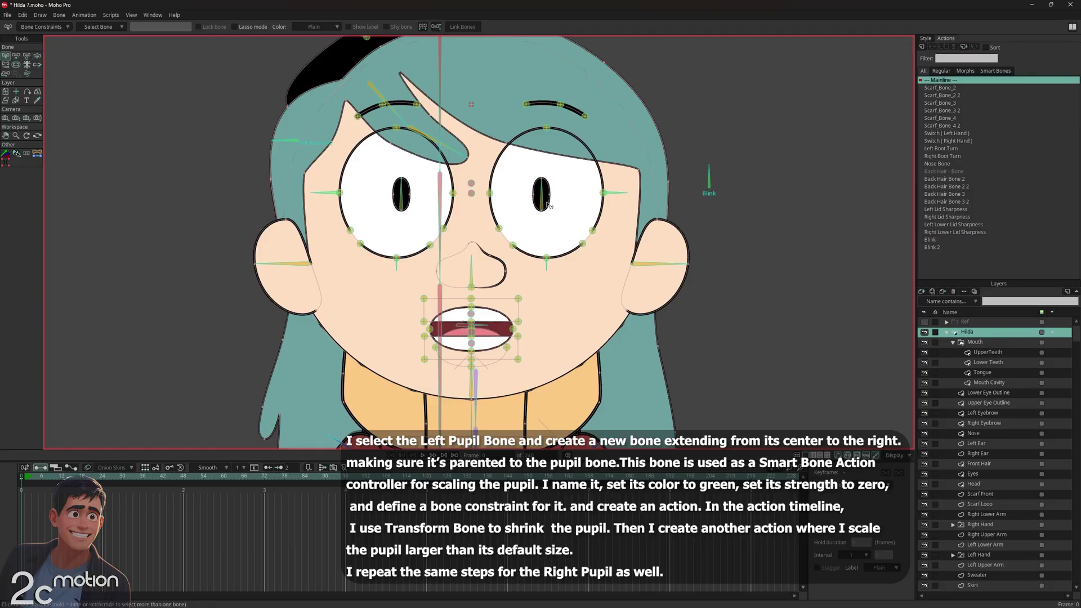
# Select the Left Pupil Bone and add a horizontal child bone extending outward from the pupil's center.
pyautogui.scroll(4, 548, 206)
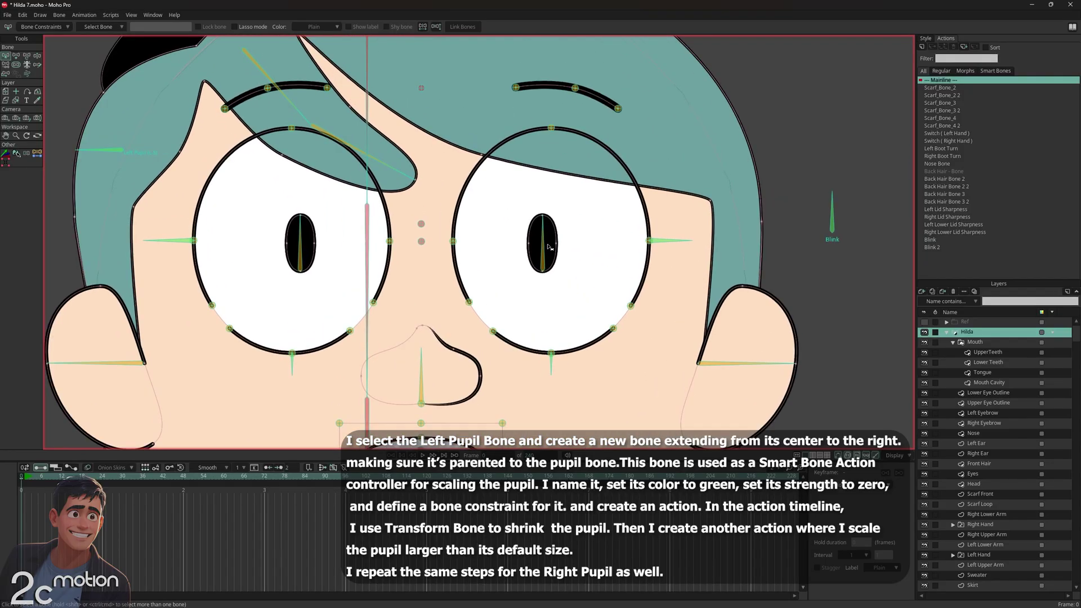
pyautogui.moveTo(548, 245); pyautogui.dragTo(543, 269)
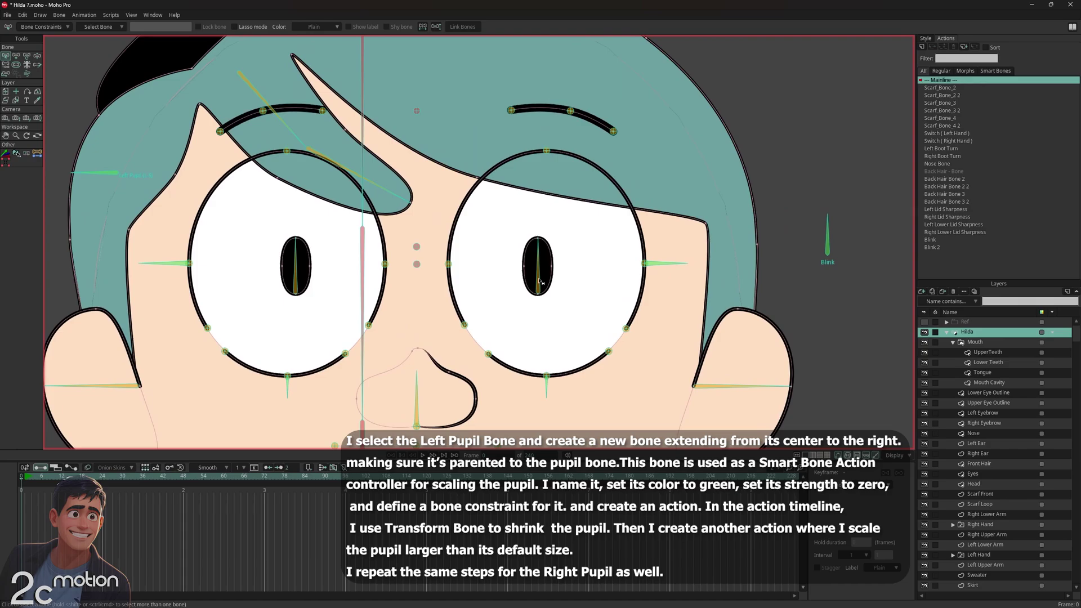
pyautogui.click(540, 281)
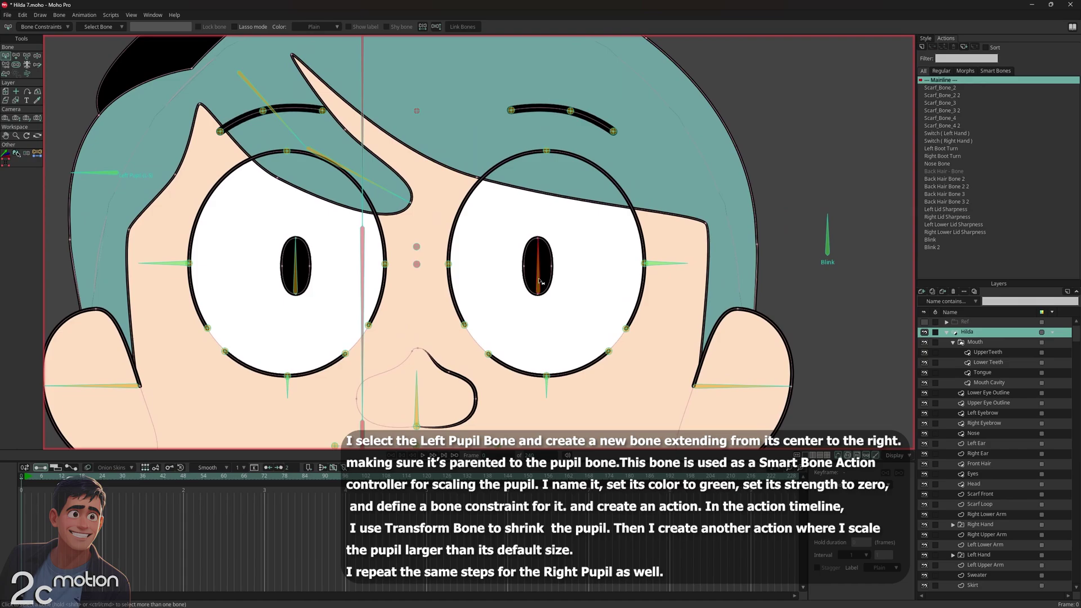
pyautogui.click(17, 56)
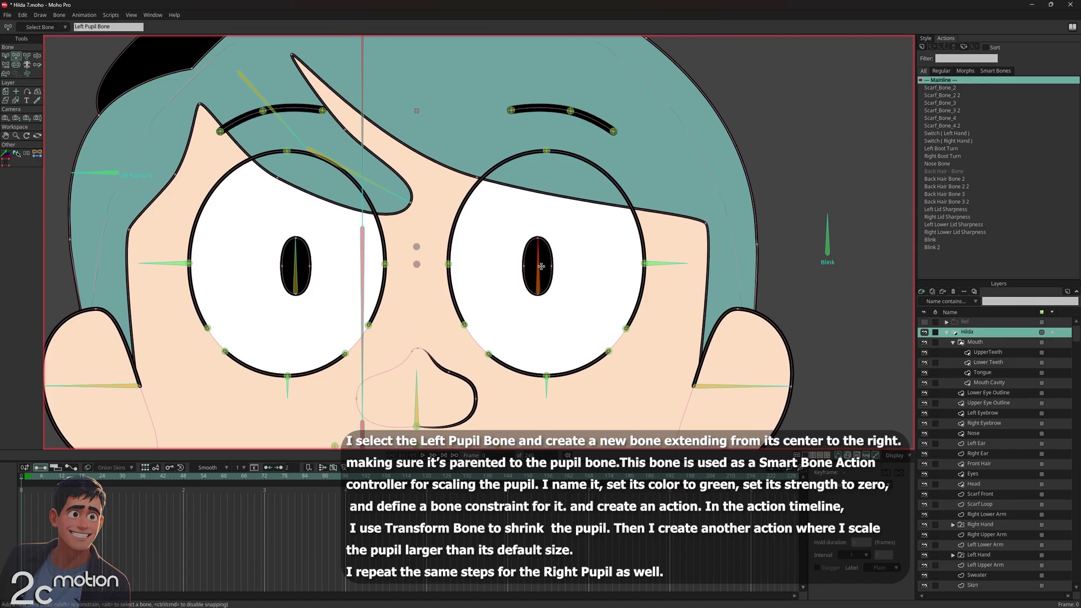
pyautogui.press('shift')
pyautogui.moveTo(541, 266); pyautogui.dragTo(583, 284)
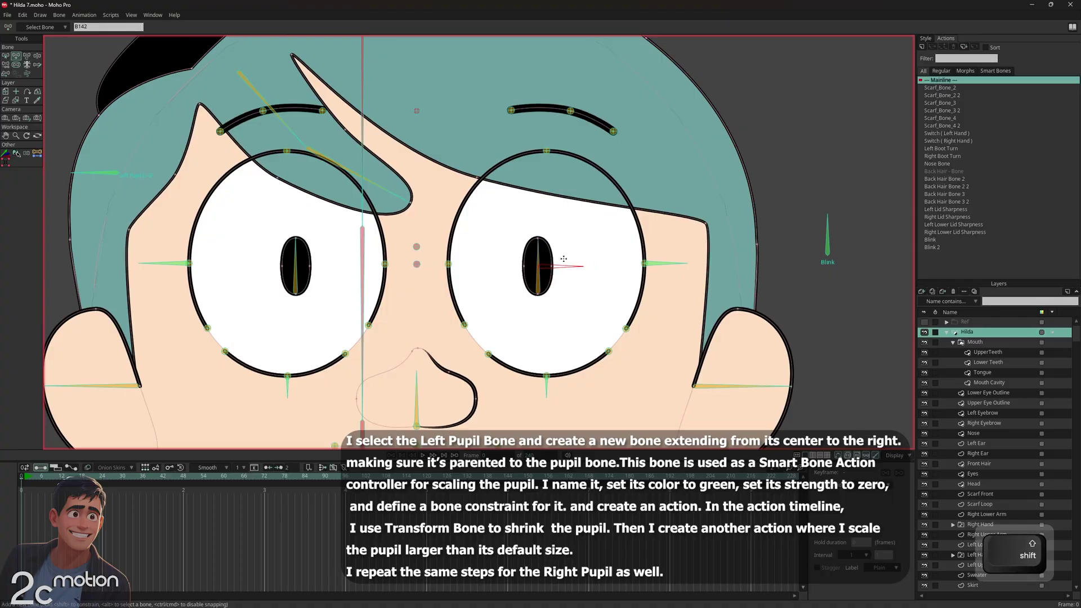
# Colour the new child bone green and name it Left Pupil (Small-Large).
pyautogui.click(6, 57)
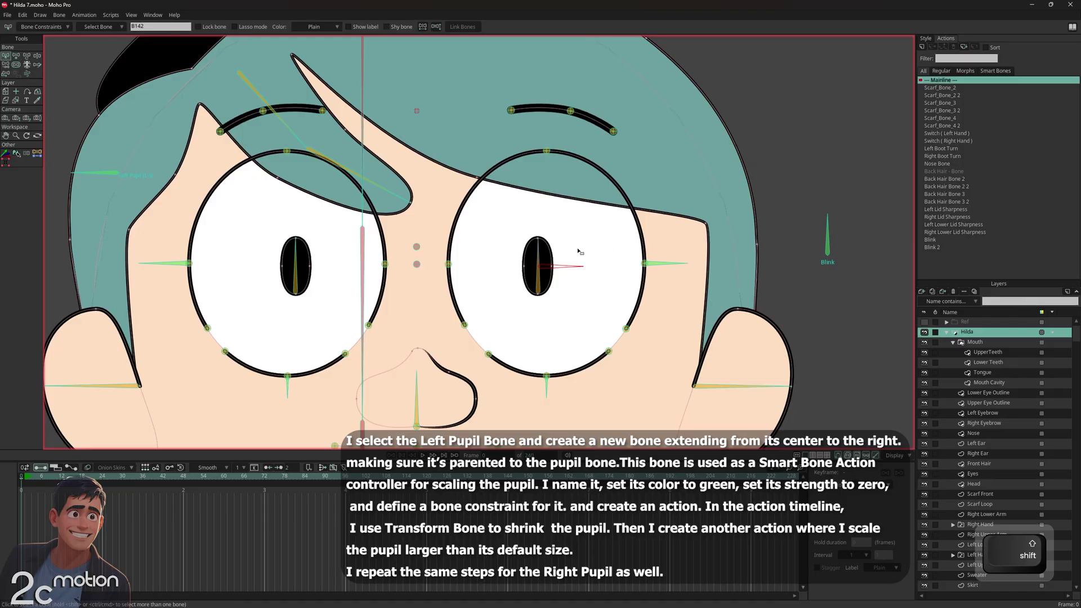
pyautogui.click(315, 26)
pyautogui.click(321, 71)
pyautogui.click(168, 29)
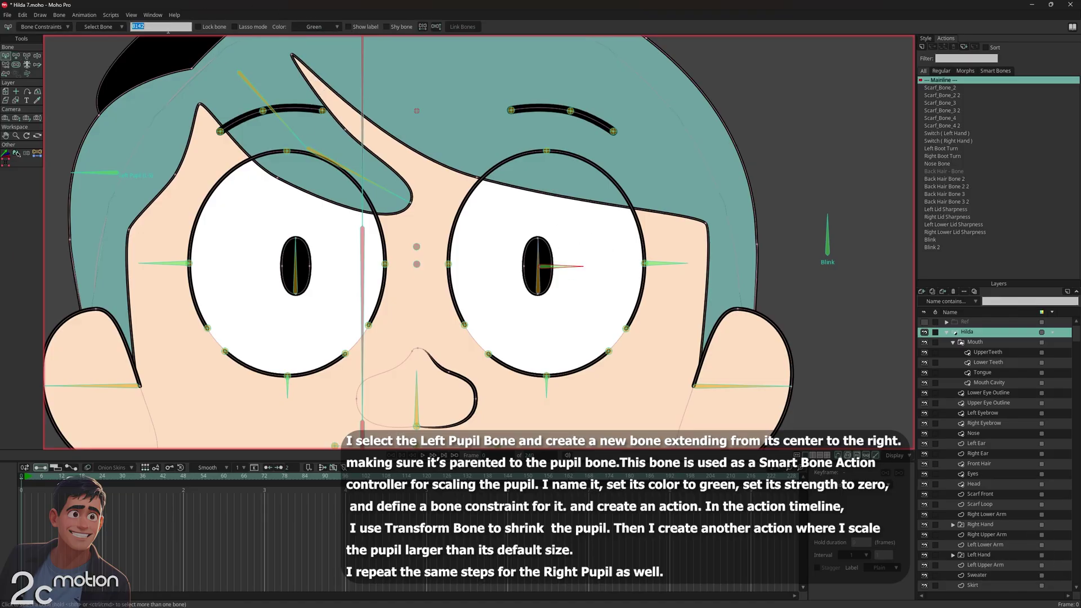
pyautogui.write('Left Pupil (')
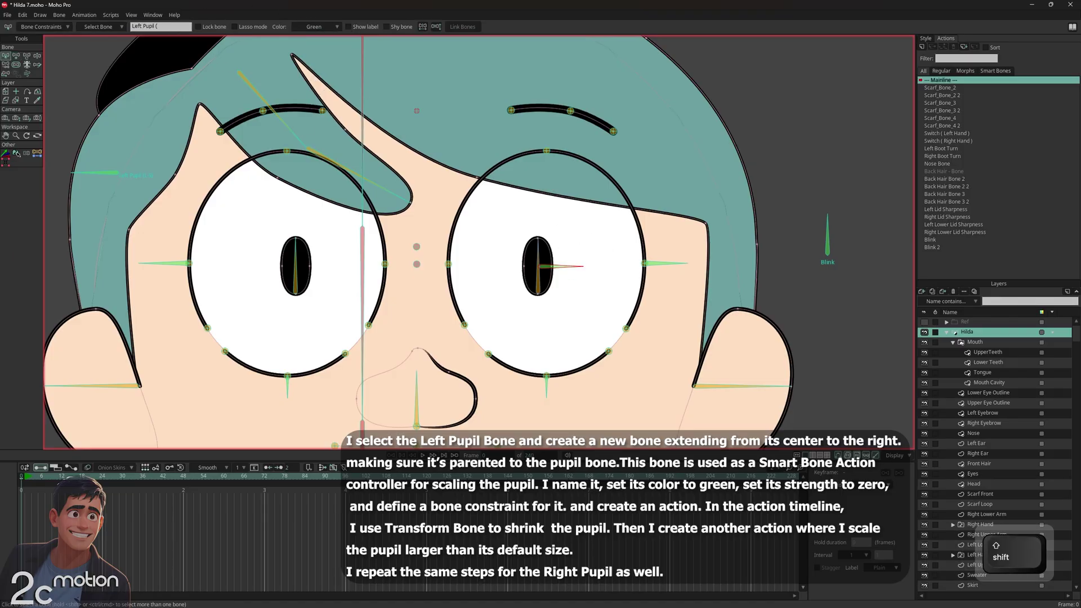
pyautogui.write('Small-Large)')
pyautogui.press('Return')
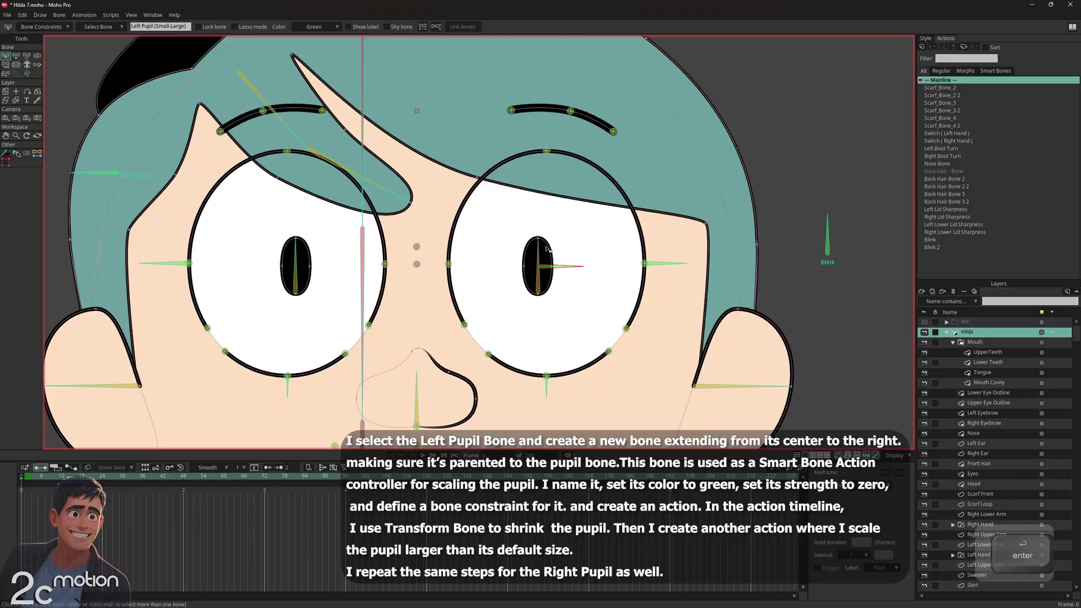
# Enable angle constraints of -70° to 70° on the Left Pupil (Small-Large) bone and set its strength to 0.
pyautogui.click(39, 27)
pyautogui.click(47, 53)
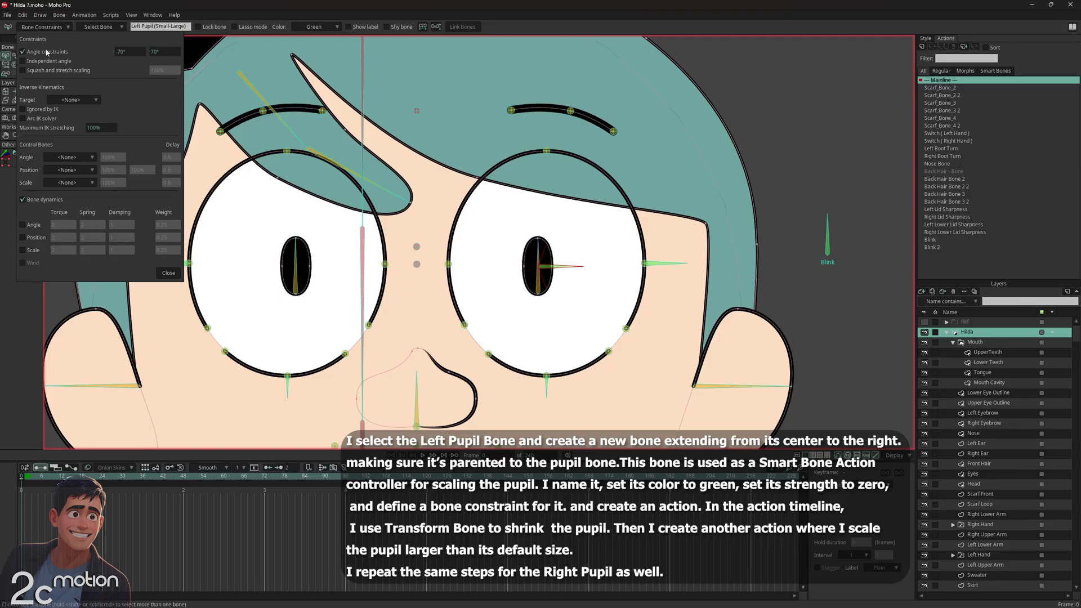
pyautogui.click(169, 273)
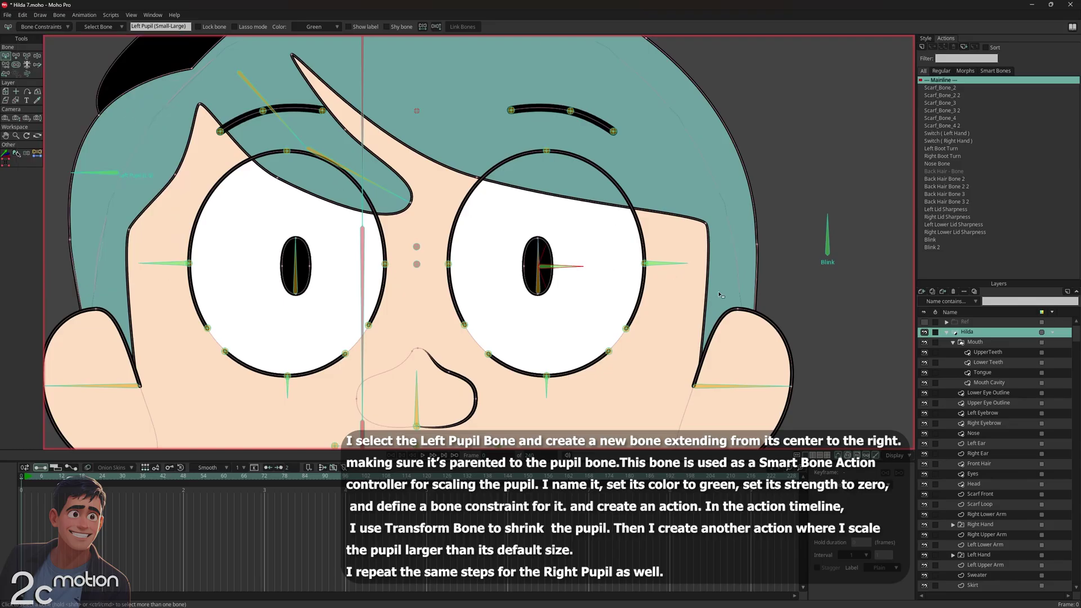
pyautogui.click(16, 64)
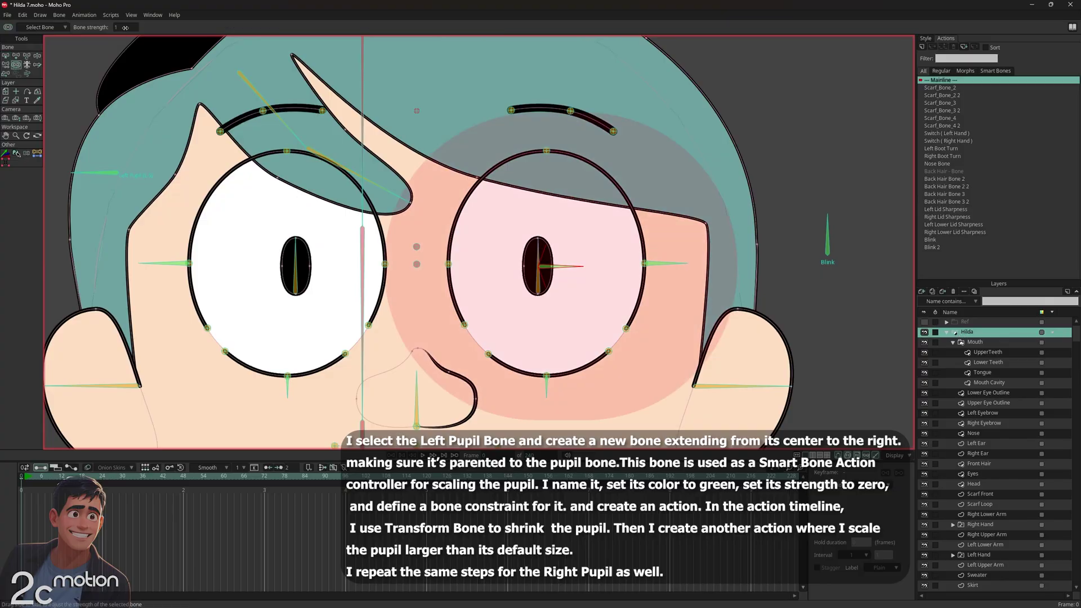
pyautogui.click(125, 27)
pyautogui.write('0')
pyautogui.press('Return')
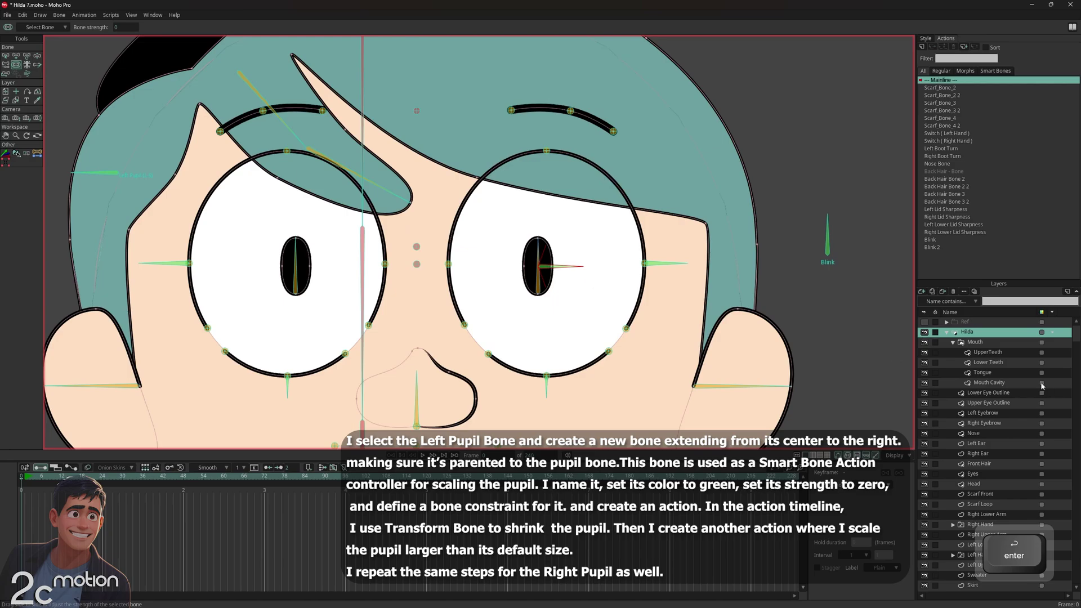
# Create the Left Pupil (Small-Large) action and rotate its controller bone downward to 200° at frame 72.
pyautogui.click(927, 47)
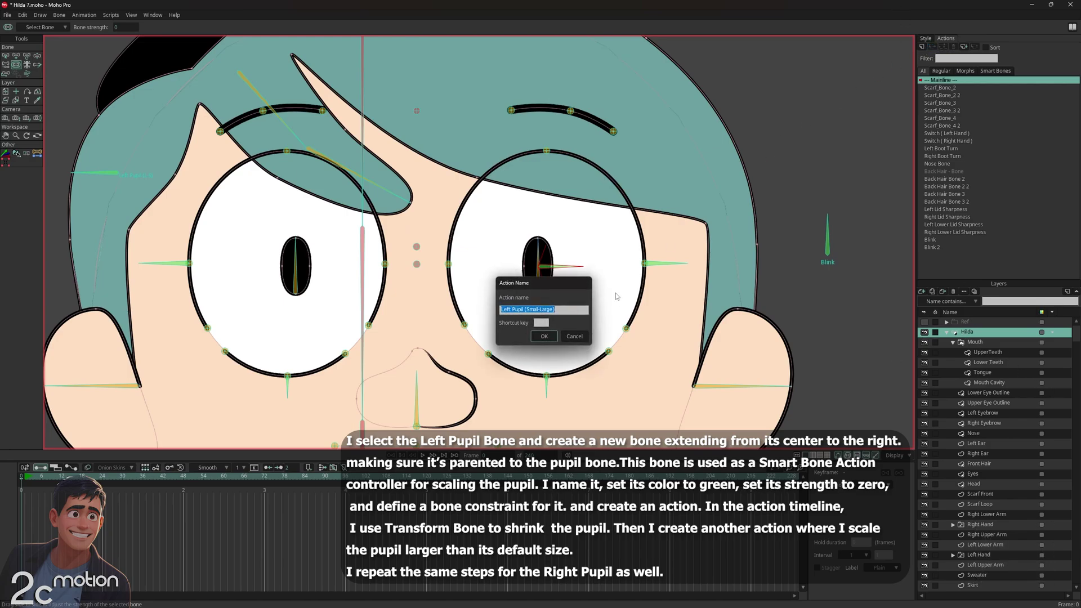
pyautogui.click(542, 337)
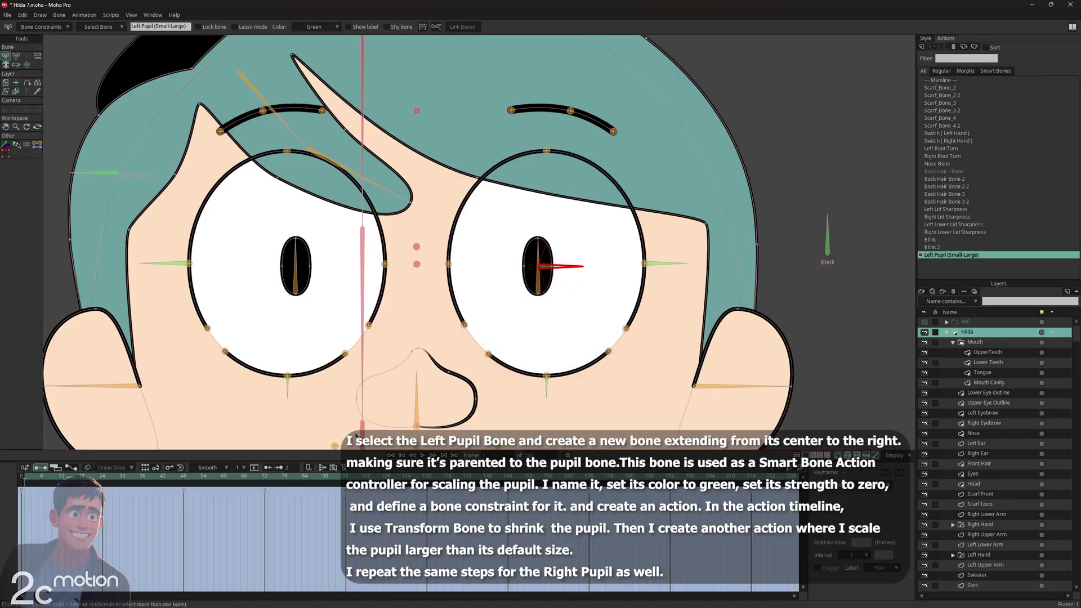
pyautogui.click(264, 480)
pyautogui.click(16, 57)
pyautogui.moveTo(560, 269); pyautogui.dragTo(550, 304)
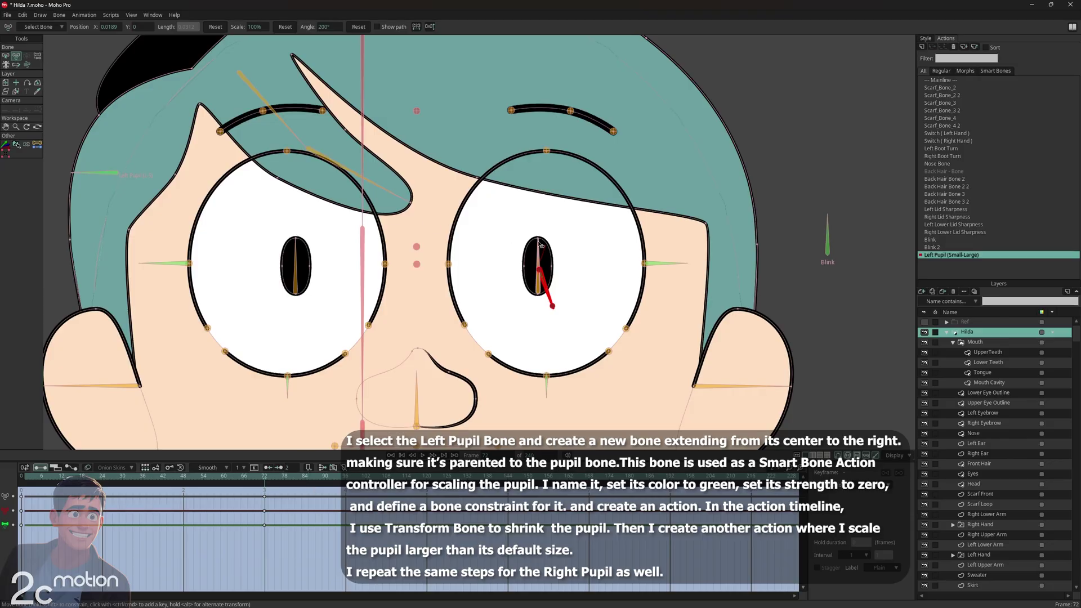
# Shrink the left pupil at frame 72 by scaling the Left Pupil Bone to about 47.6%.
pyautogui.click(532, 241)
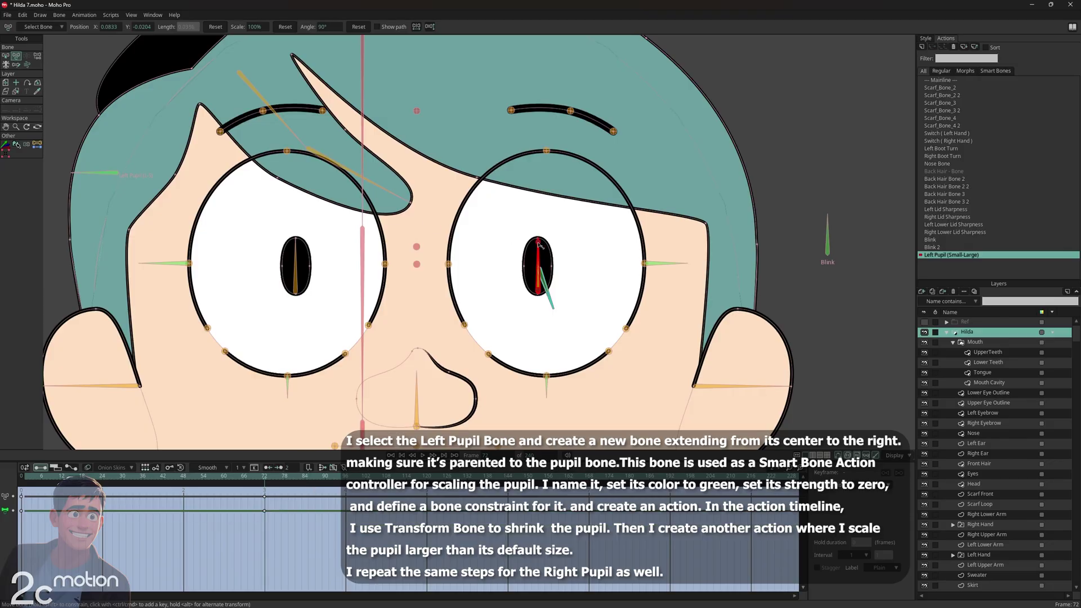
pyautogui.moveTo(539, 242); pyautogui.dragTo(488, 300)
pyautogui.moveTo(537, 269); pyautogui.dragTo(535, 276)
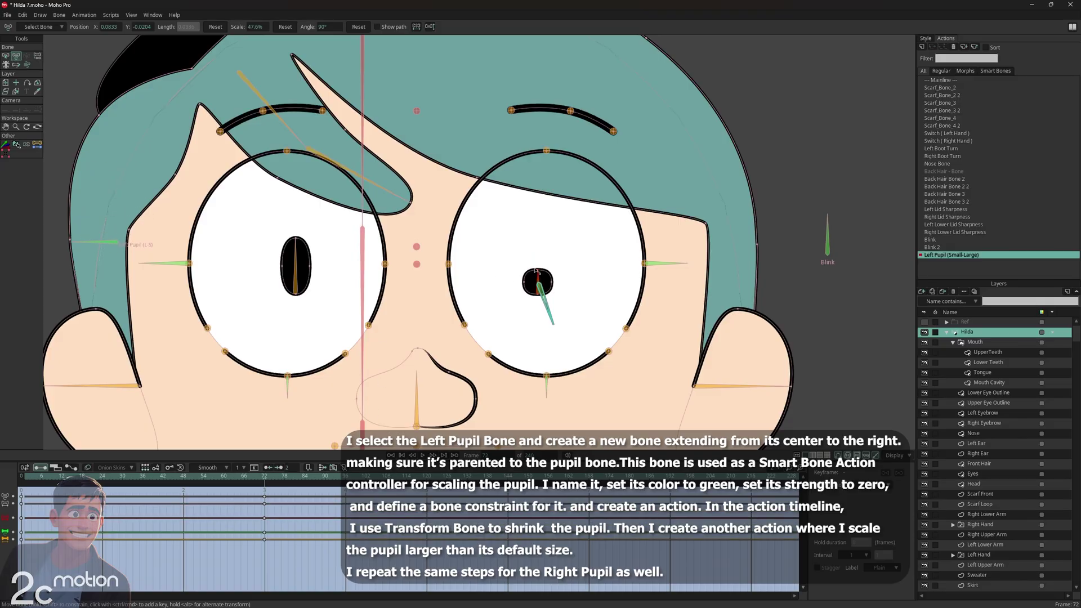
# On the Eyes layer, narrow the left pupil at frame 72 by scaling its side points inward, and check the shape.
pyautogui.click(16, 90)
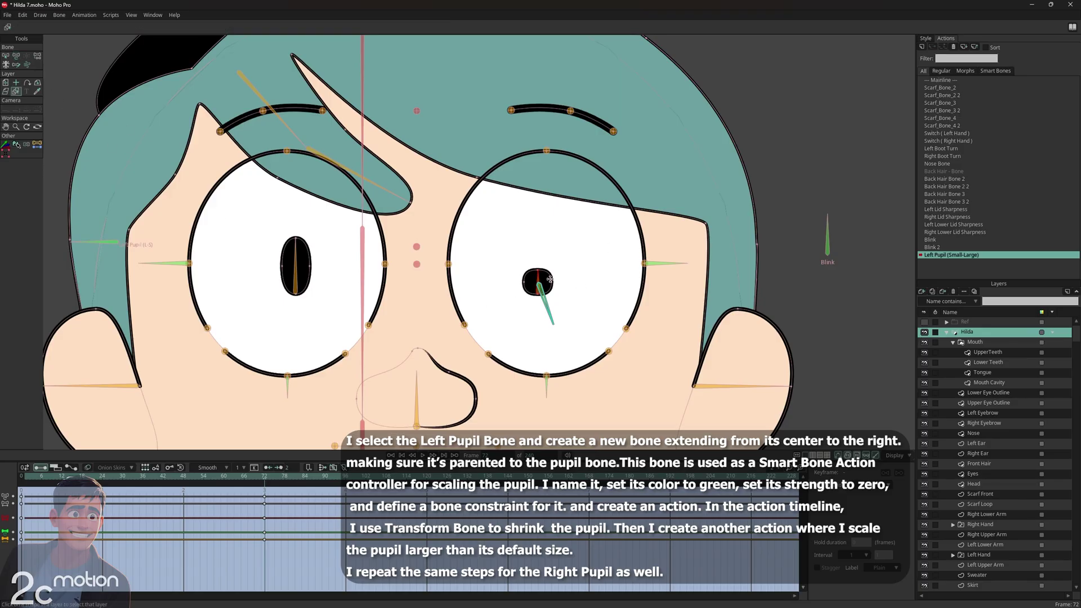
pyautogui.click(545, 285)
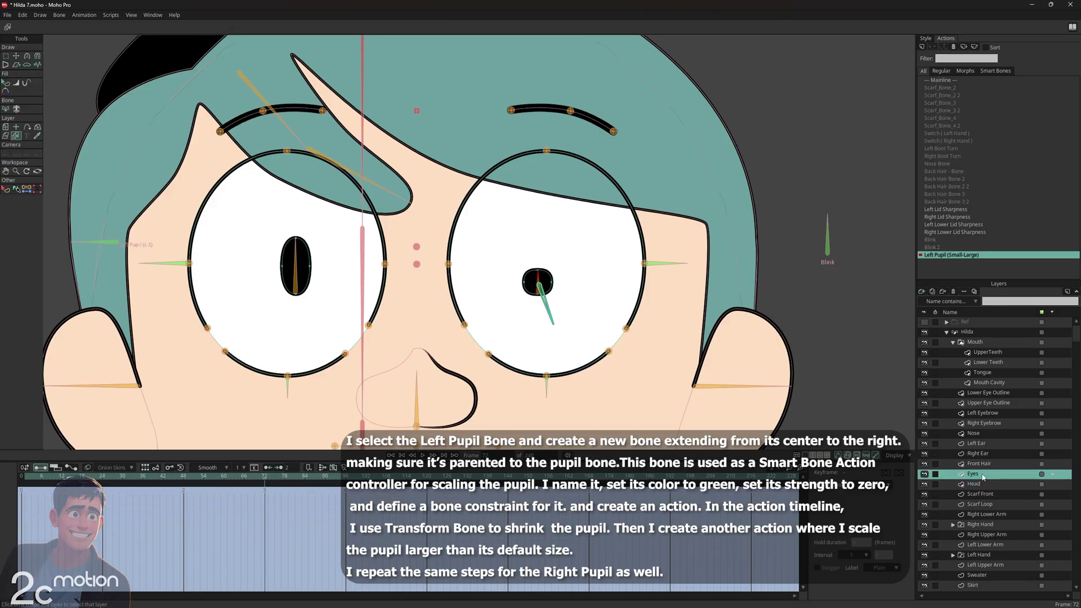
pyautogui.press('t')
pyautogui.click(553, 283)
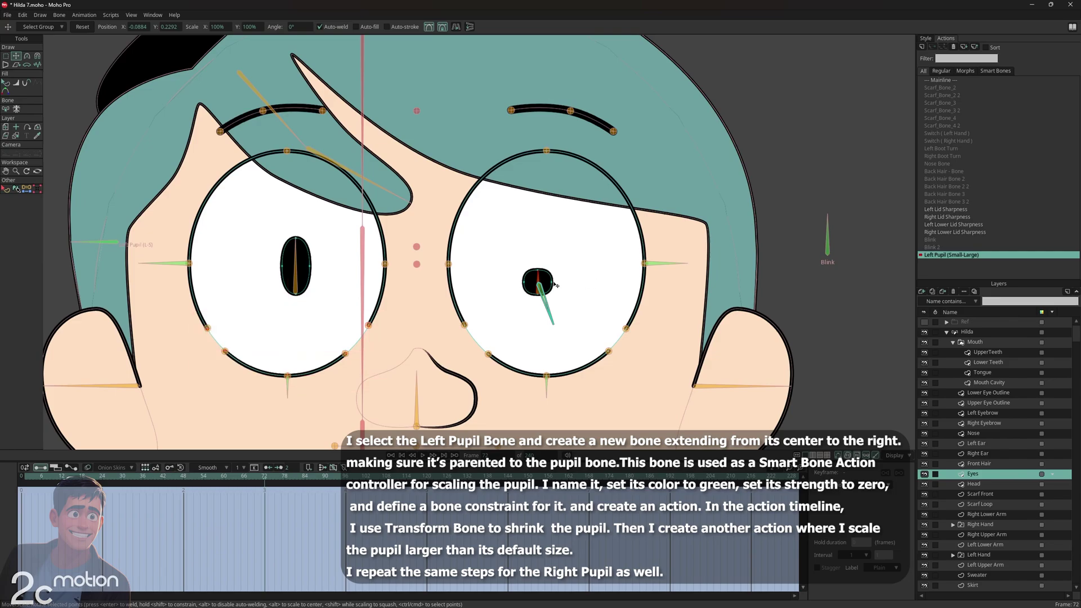
pyautogui.moveTo(553, 284)
pyautogui.mouseDown()
pyautogui.moveTo(516, 283)
pyautogui.moveTo(541, 283)
pyautogui.mouseUp()
pyautogui.scroll(3, 547, 281)
pyautogui.scroll(-3, 551, 281)
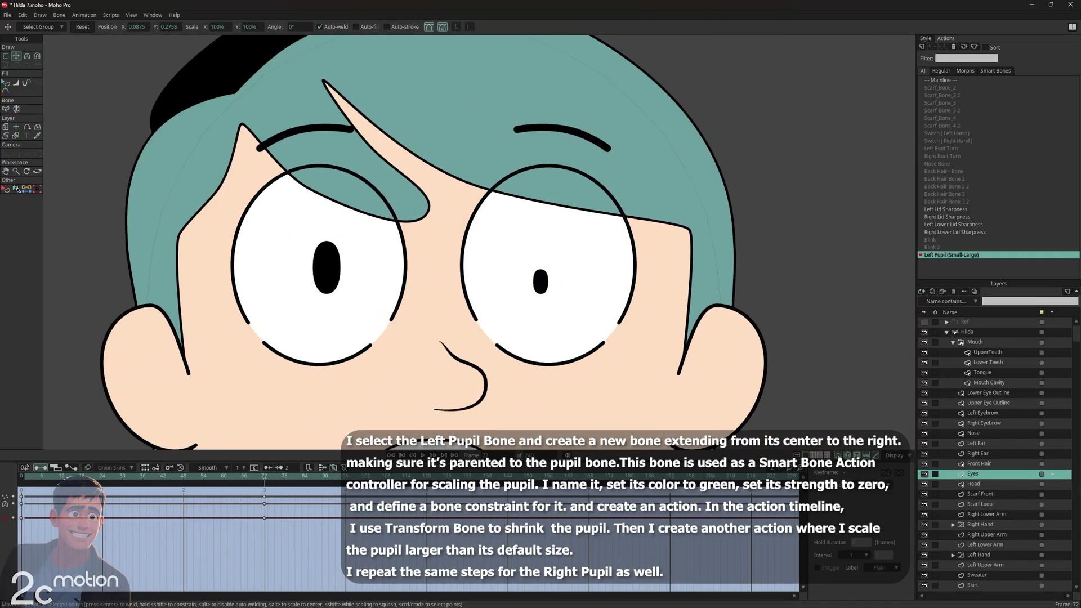
pyautogui.moveTo(264, 476)
pyautogui.mouseDown()
pyautogui.moveTo(97, 478)
pyautogui.moveTo(264, 494)
pyautogui.mouseUp()
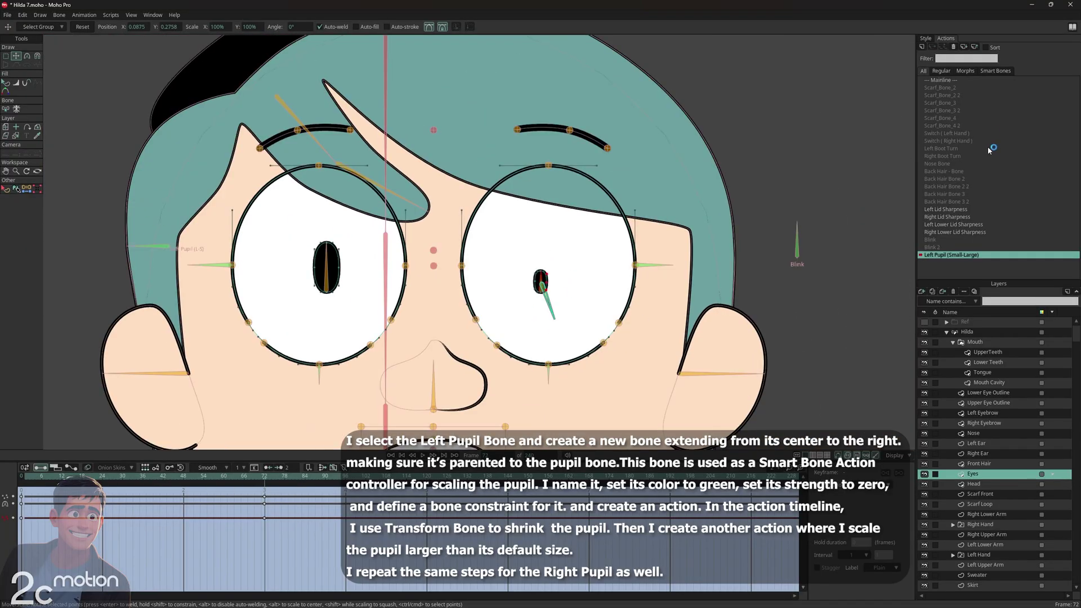
# Return to the Mainline timeline and test the left pupil controller on the Hilda layer by rotating it upward.
pyautogui.doubleClick(948, 81)
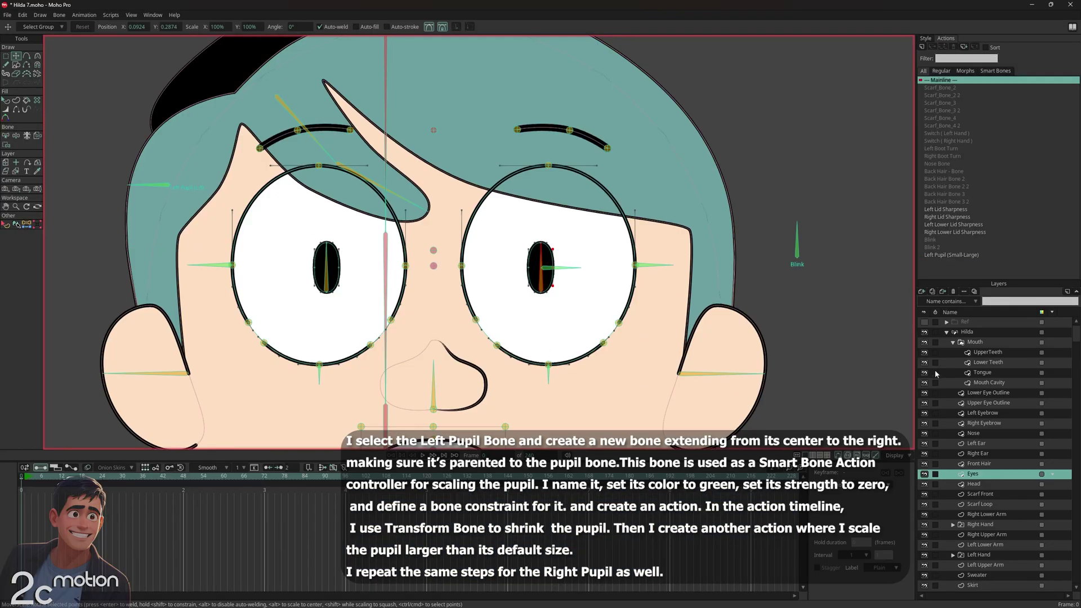
pyautogui.click(980, 332)
pyautogui.press('Delete')
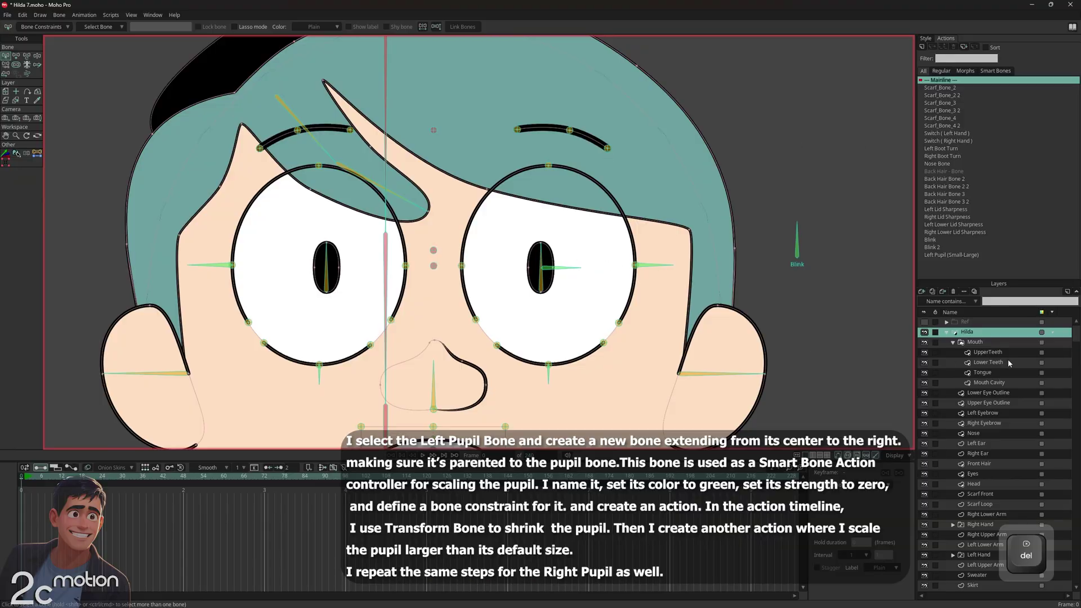
pyautogui.click(37, 56)
pyautogui.moveTo(574, 262); pyautogui.dragTo(550, 205)
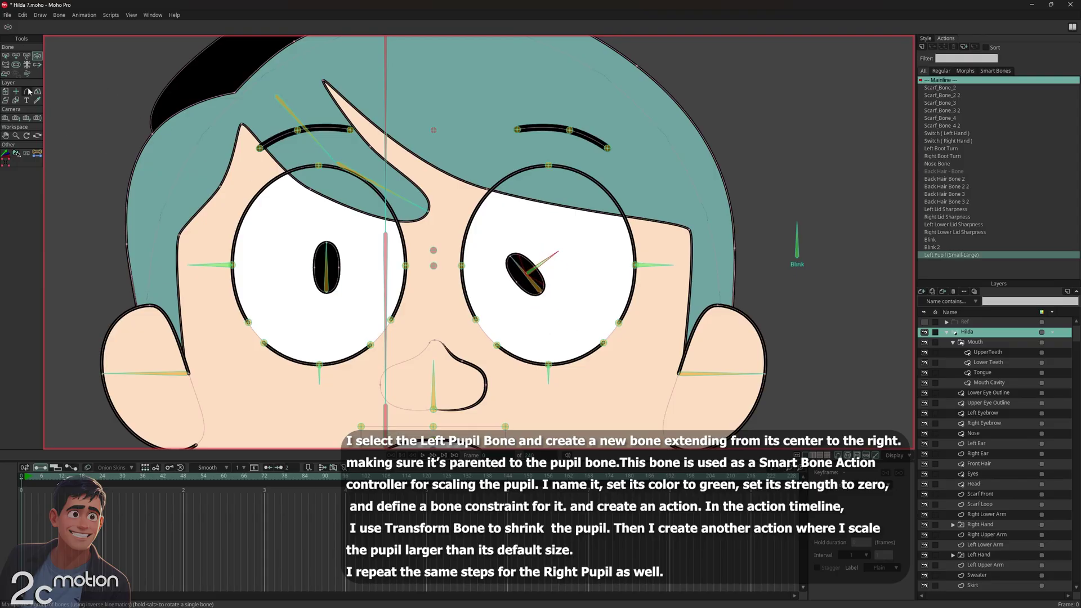
# Enable Ignored by IK for the Left Pupil Bone and test the left pupil controller by rotating it downward.
pyautogui.click(6, 56)
pyautogui.click(546, 254)
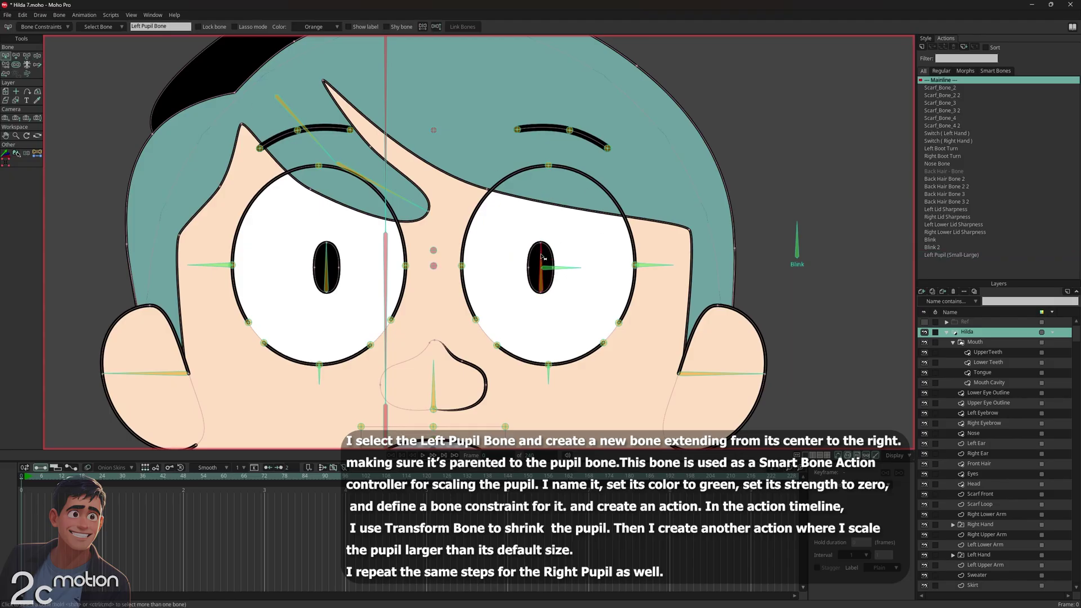
pyautogui.click(59, 26)
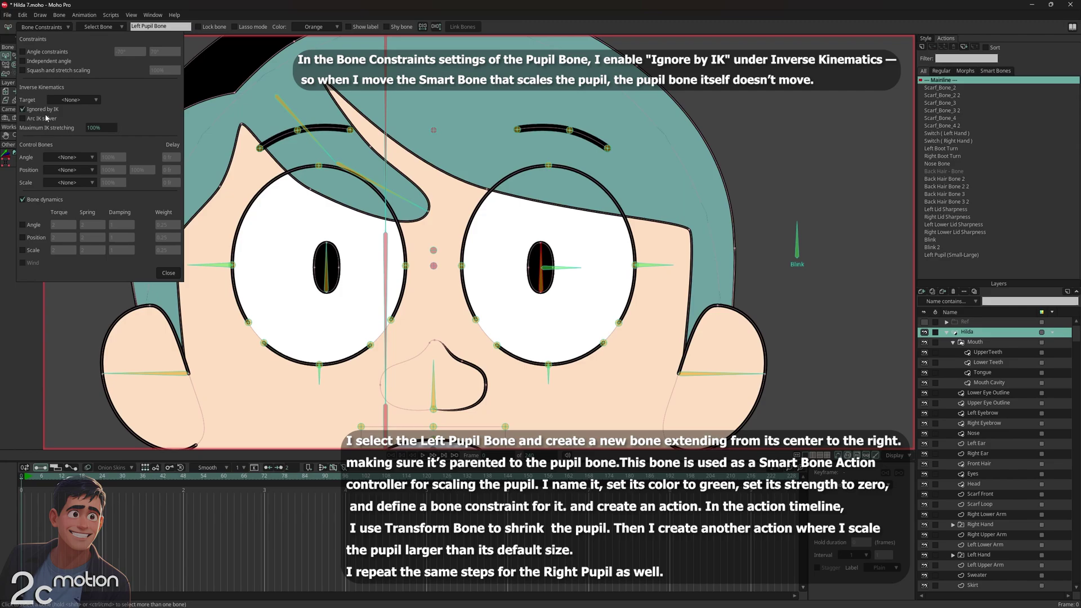
pyautogui.click(165, 272)
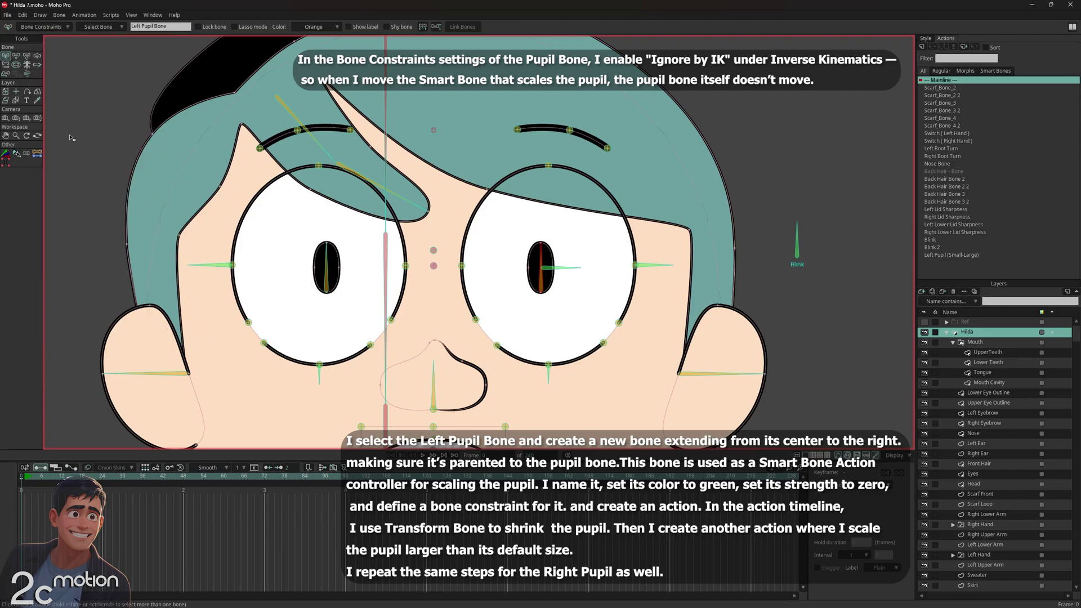
pyautogui.click(37, 57)
pyautogui.moveTo(572, 269); pyautogui.dragTo(554, 319)
# Create the Left Pupil (Small-Large) 2 action and rotate its controller bone upward to its limit at frame 72.
pyautogui.click(6, 56)
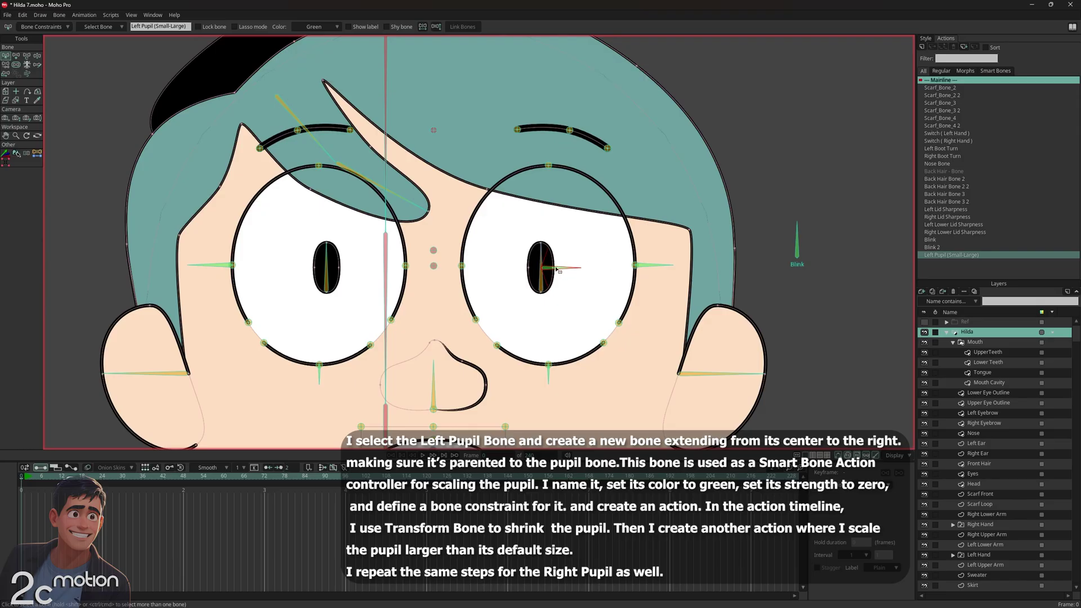
pyautogui.click(923, 49)
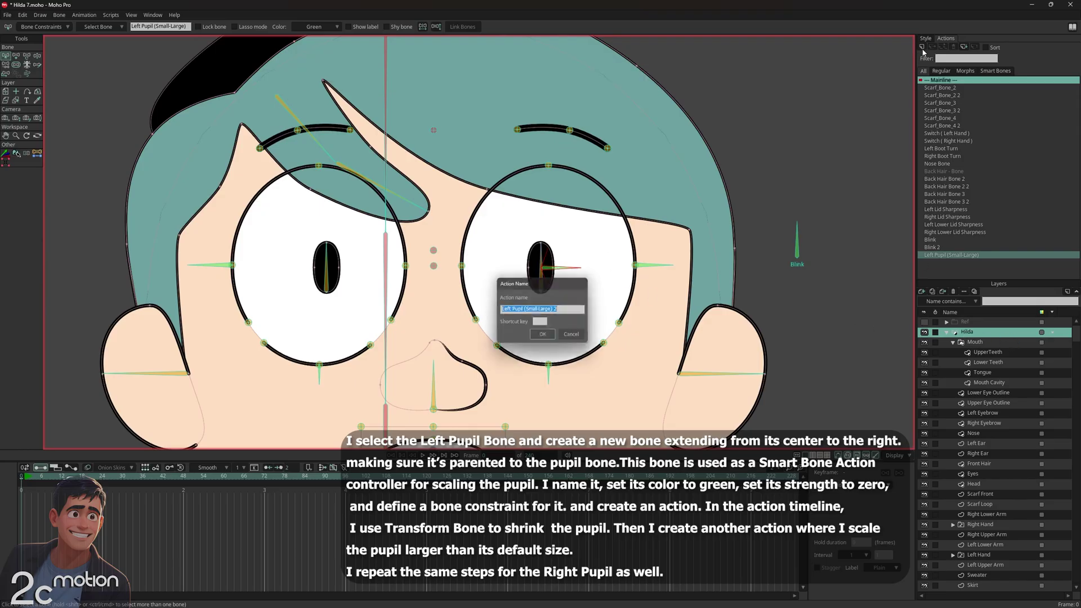
pyautogui.click(545, 336)
pyautogui.click(266, 477)
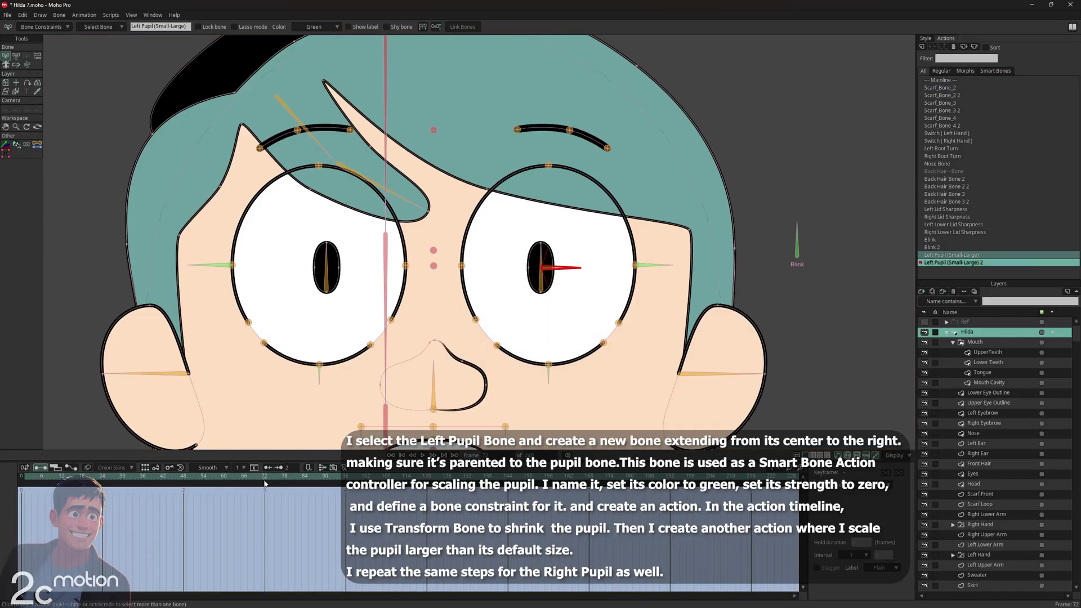
pyautogui.click(19, 57)
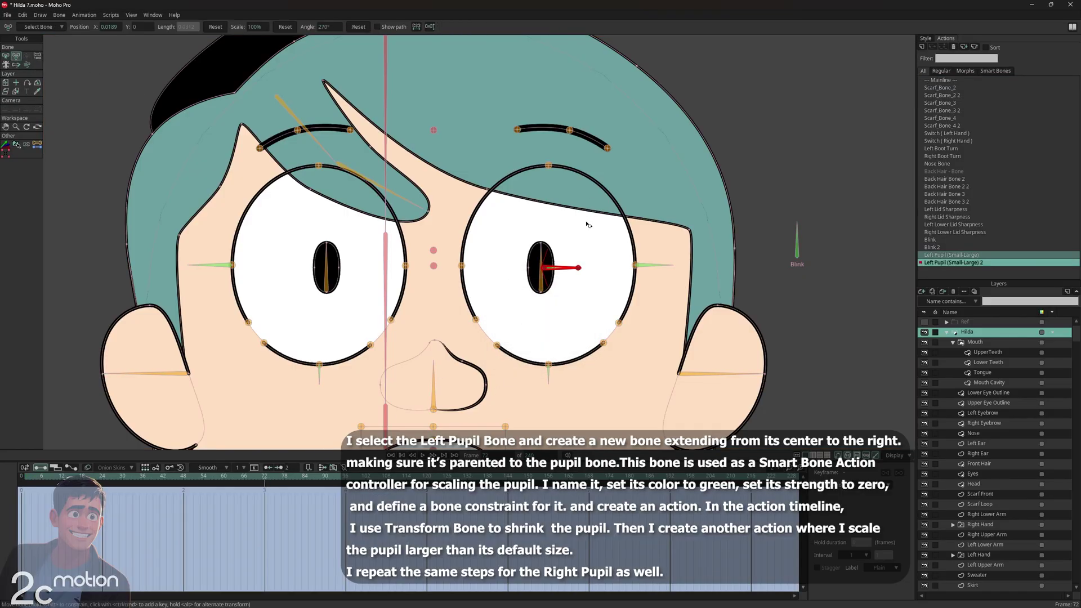
pyautogui.moveTo(570, 274); pyautogui.dragTo(547, 168)
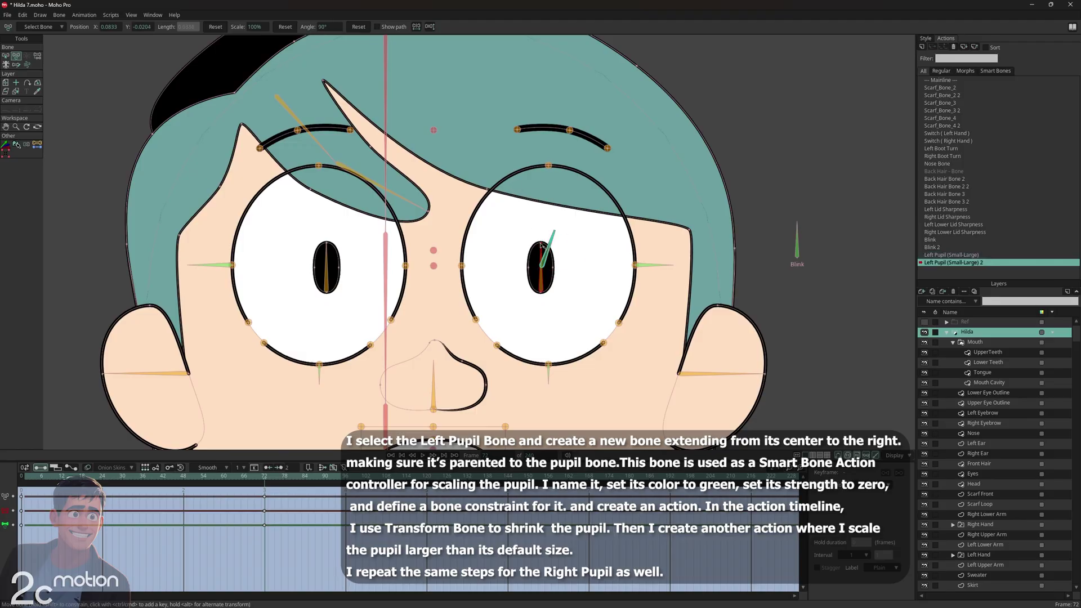
# Enlarge the left pupil at frame 72 by stretching the Left Pupil Bone and widening the pupil's side points on the Eyes layer.
pyautogui.moveTo(544, 248); pyautogui.dragTo(571, 239)
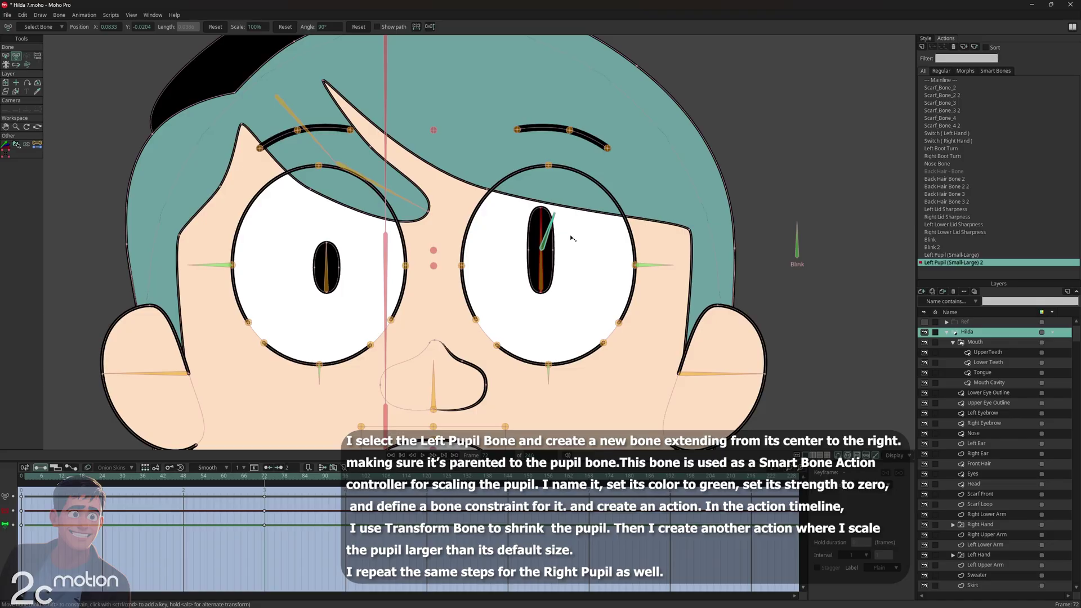
pyautogui.click(16, 91)
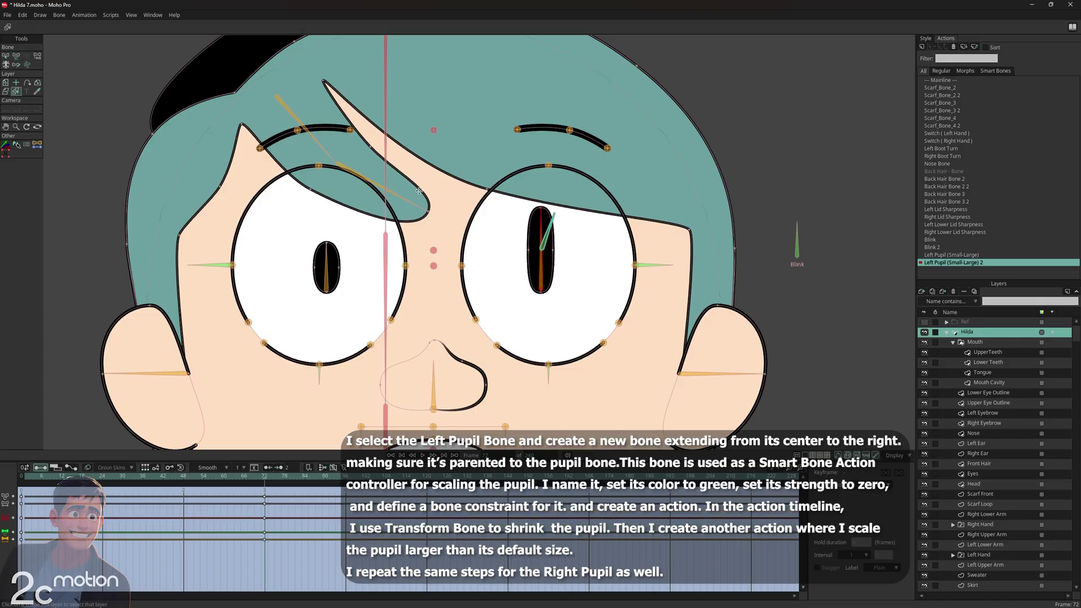
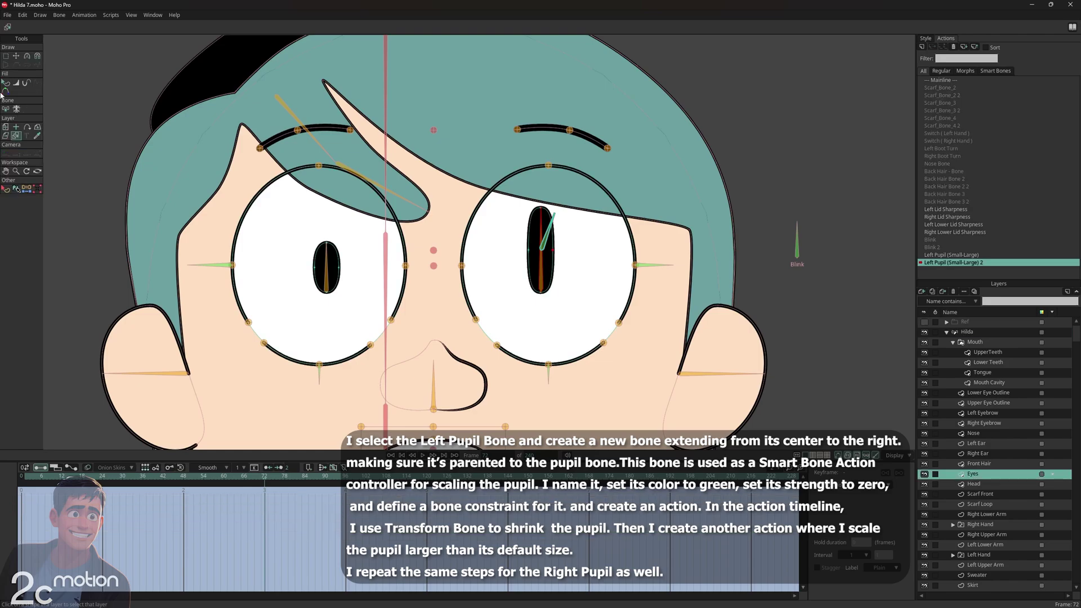
pyautogui.click(15, 56)
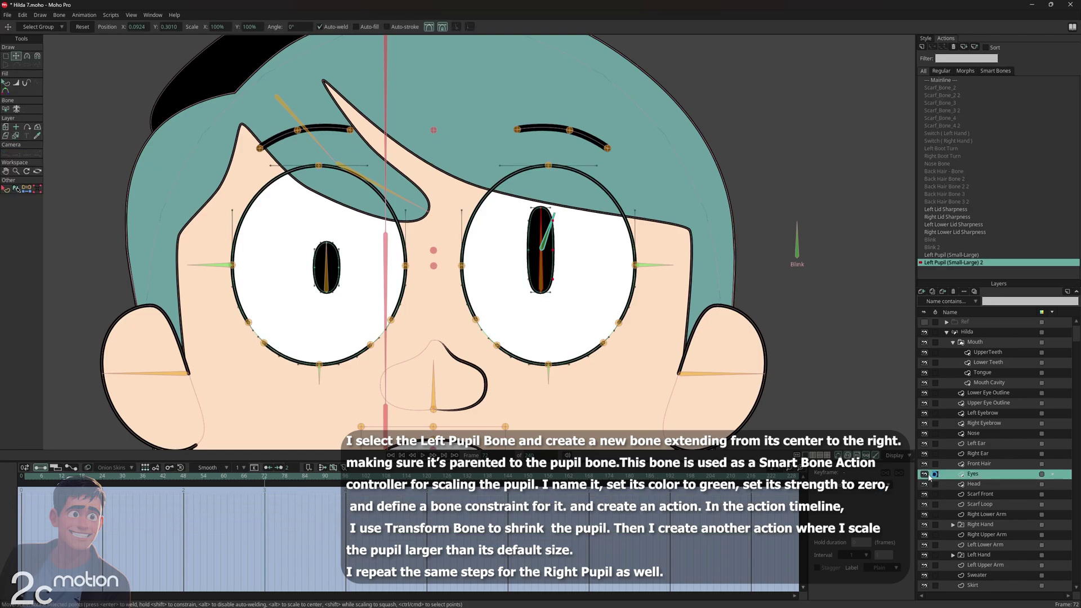
pyautogui.hotkey('ctrl', 'z')
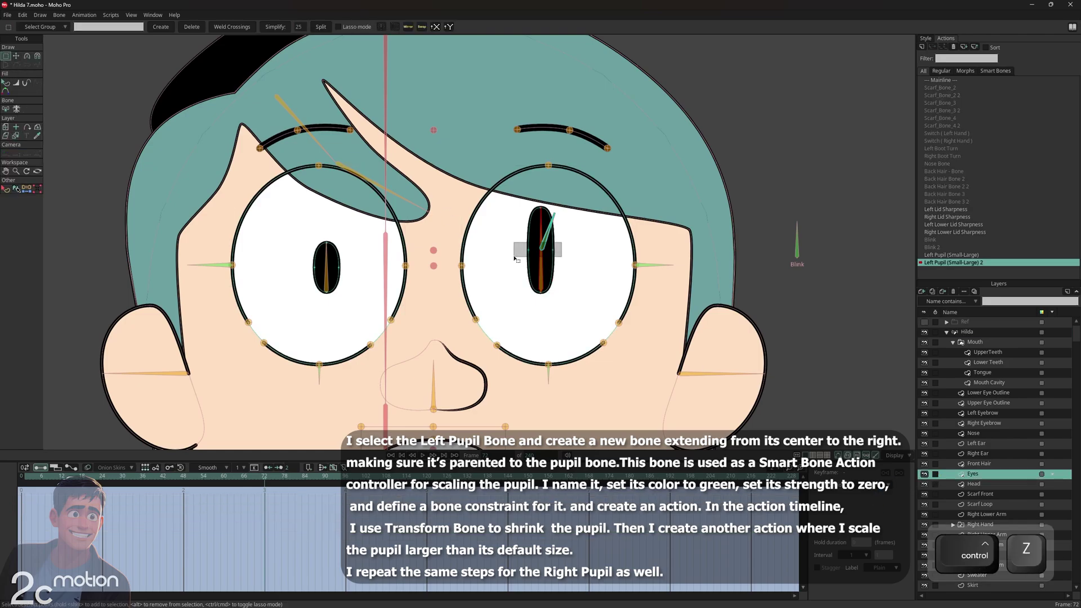
pyautogui.click(16, 55)
pyautogui.moveTo(560, 252)
pyautogui.mouseDown()
pyautogui.moveTo(578, 254)
pyautogui.moveTo(555, 254)
pyautogui.moveTo(564, 256)
pyautogui.mouseUp()
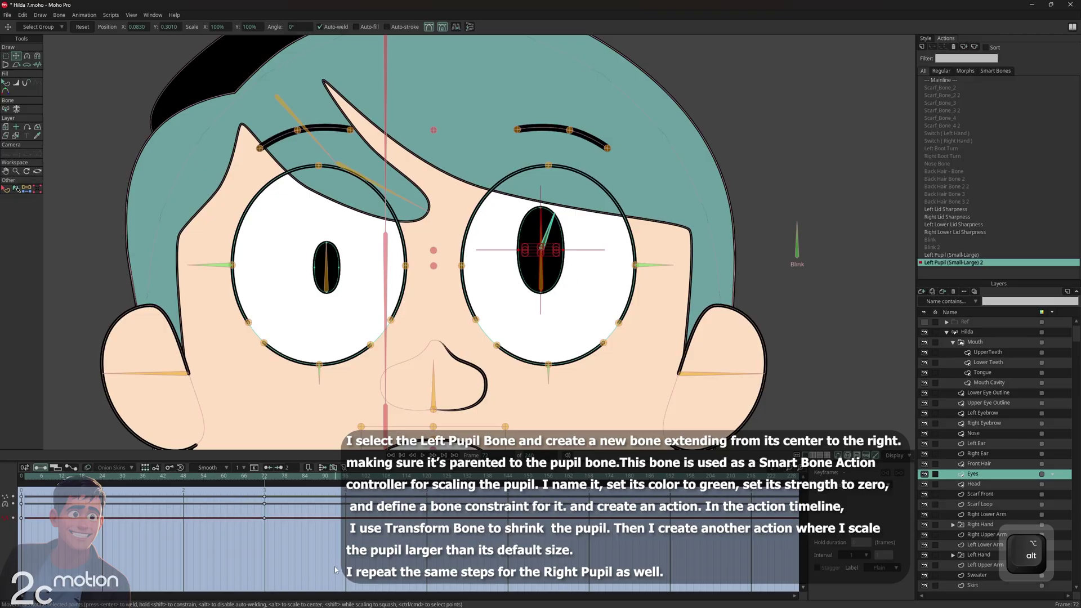
# Switch from the Left Pupil (Small-Large) 2 action to Mainline and test the left pupil's enlargement with its controller bone on the Hilda layer.
pyautogui.moveTo(253, 482); pyautogui.dragTo(334, 497)
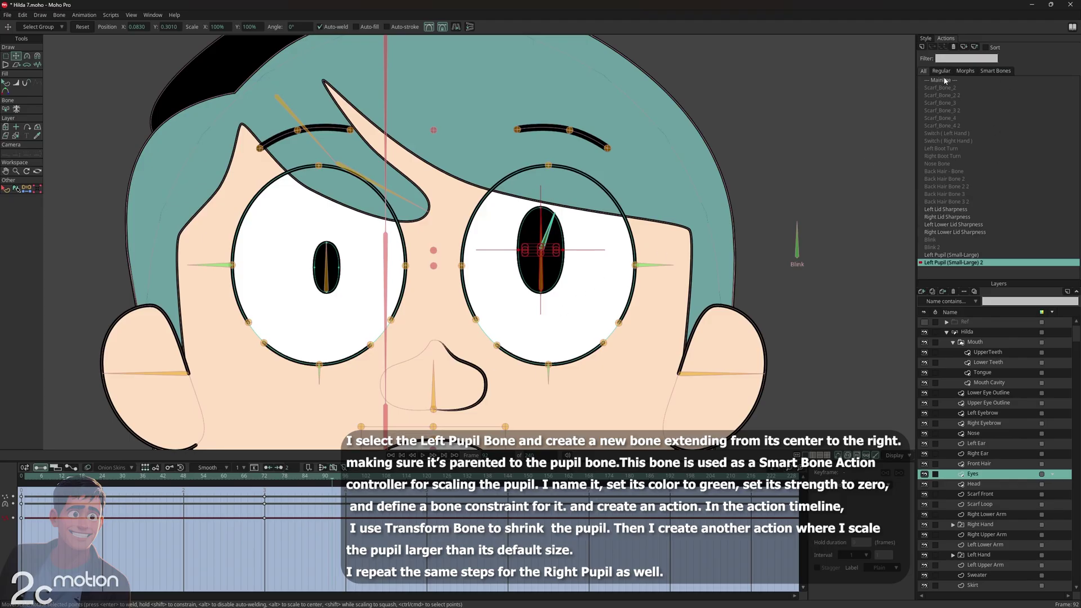
pyautogui.doubleClick(929, 80)
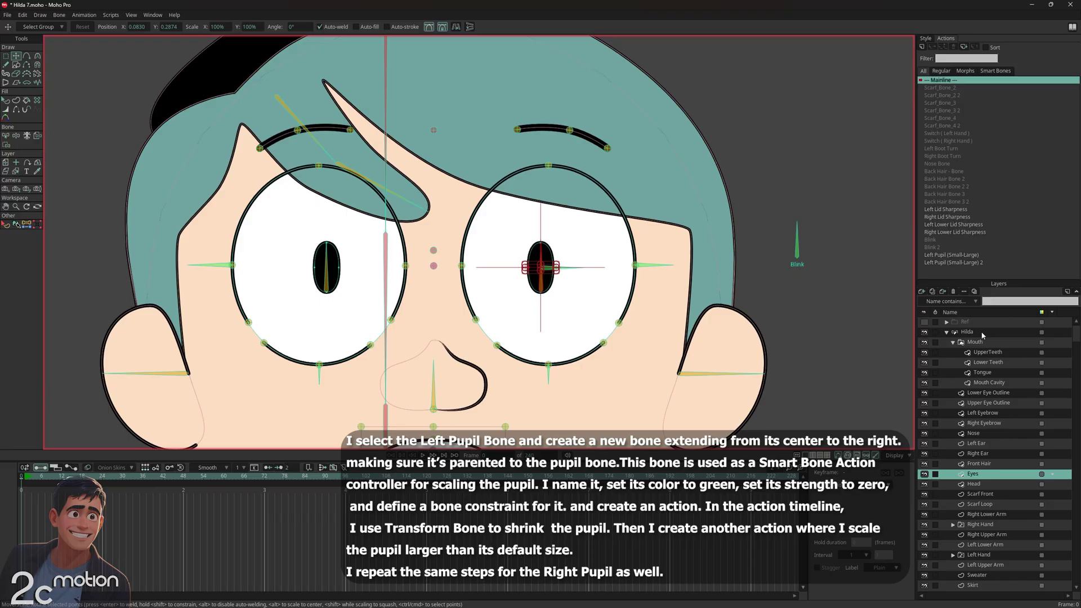
pyautogui.click(981, 334)
pyautogui.moveTo(573, 264); pyautogui.dragTo(558, 181)
pyautogui.scroll(-2, 634, 233)
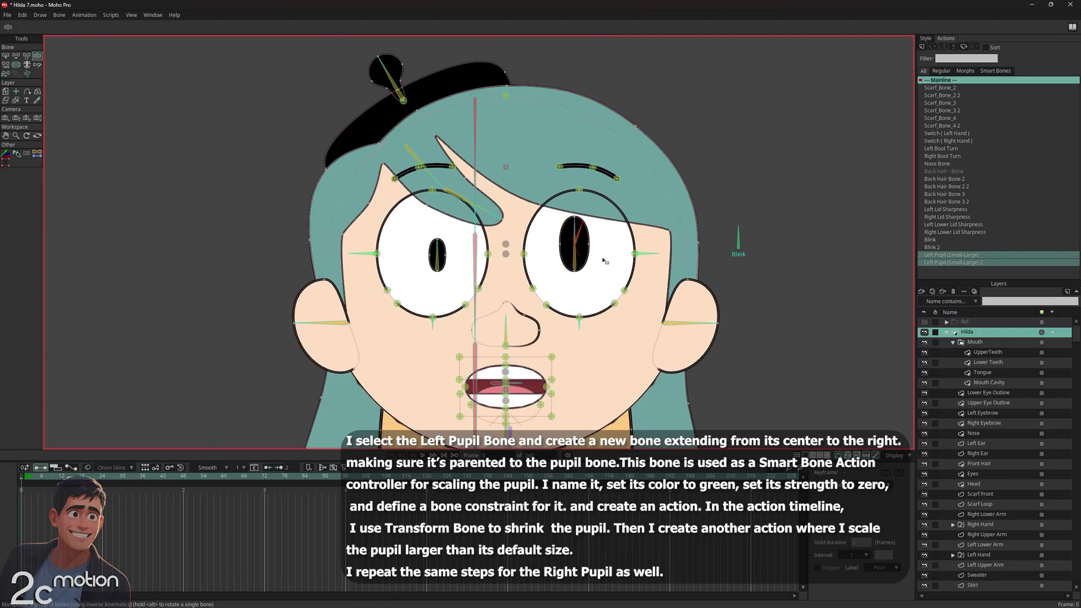
# Select the Right Pupil Bone and add a horizontal child bone extending from the pupil's center away from the nose.
pyautogui.click(6, 57)
pyautogui.scroll(2, 438, 231)
pyautogui.moveTo(414, 257); pyautogui.dragTo(415, 222)
pyautogui.click(396, 242)
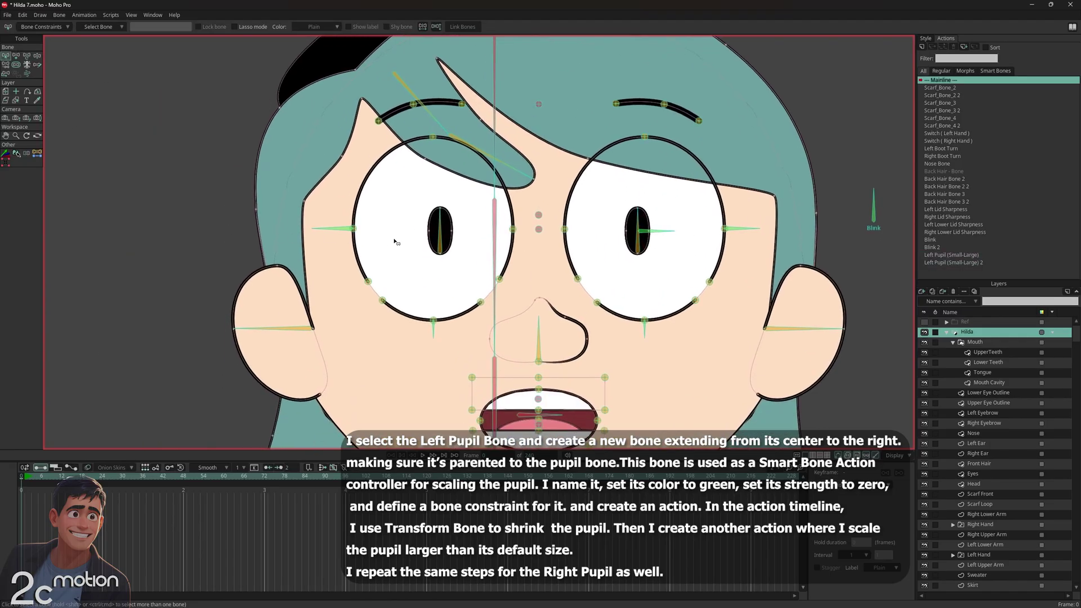
pyautogui.scroll(1, 423, 240)
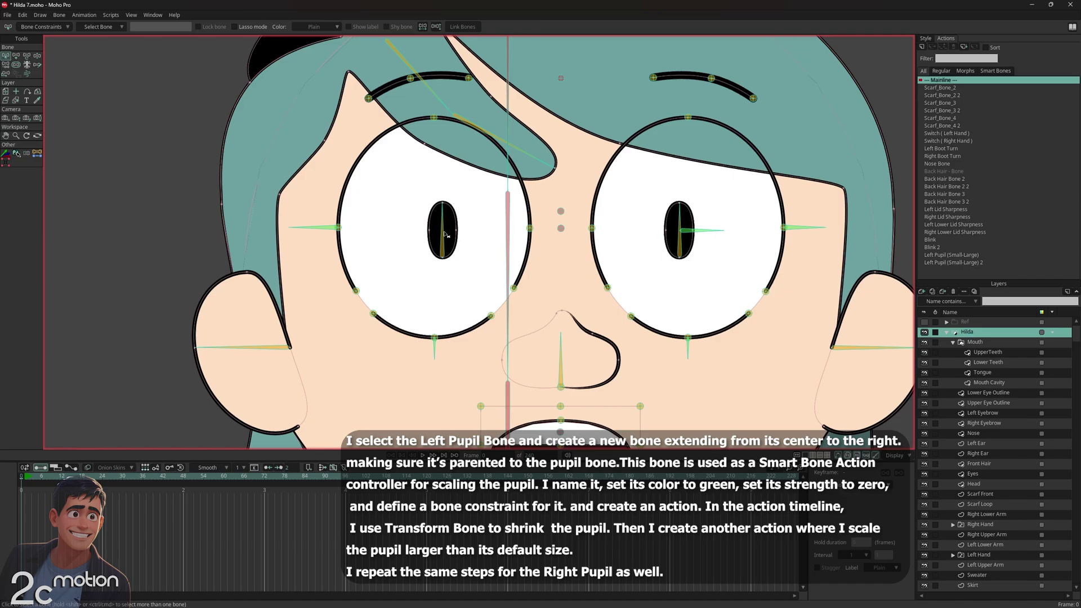
pyautogui.click(445, 233)
pyautogui.click(16, 57)
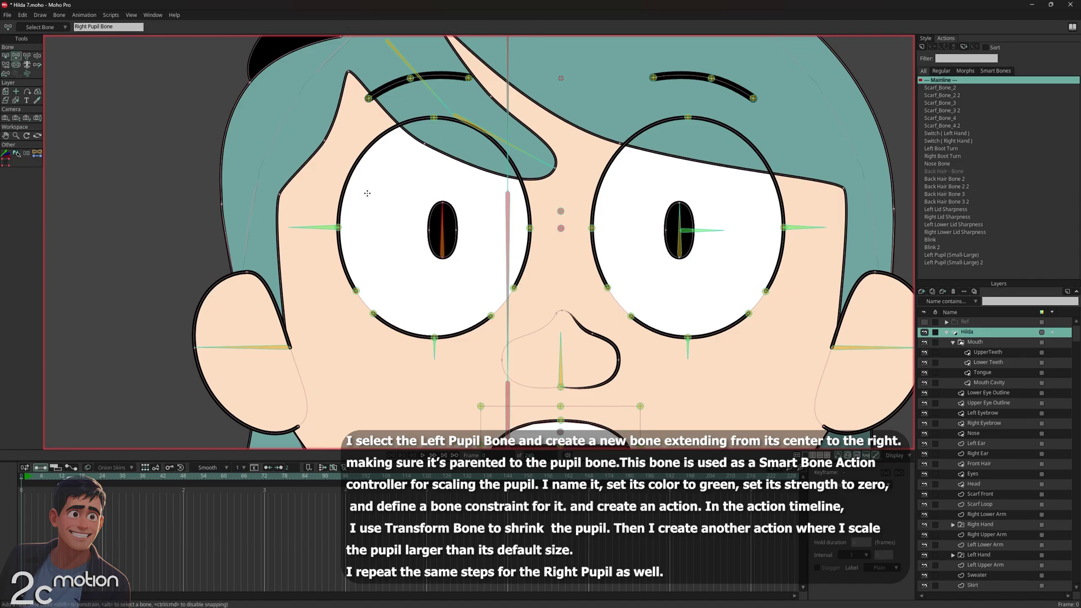
pyautogui.moveTo(440, 229); pyautogui.dragTo(401, 229)
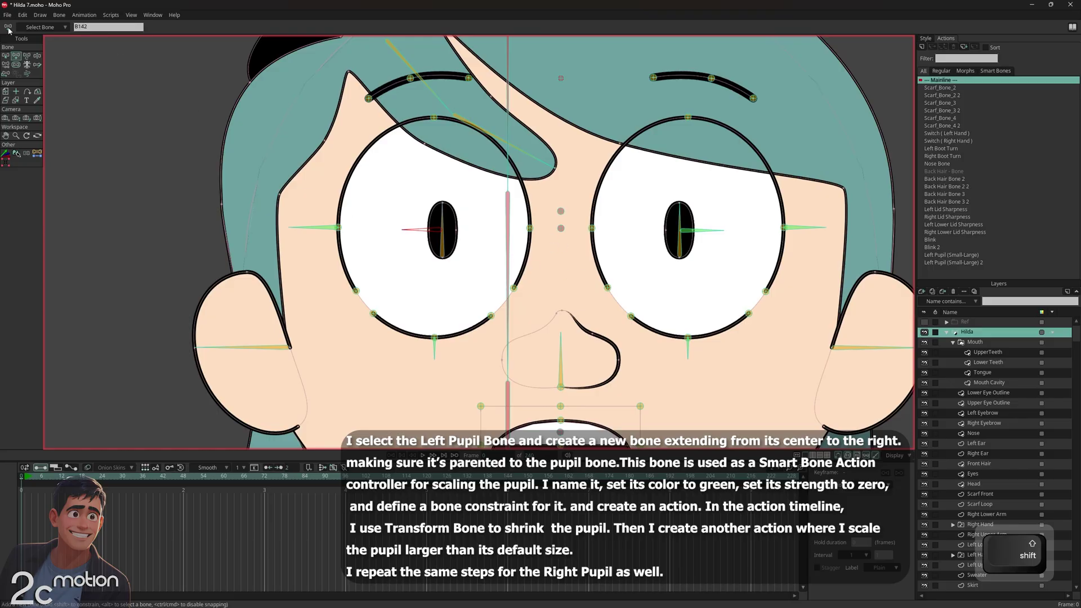
pyautogui.click(26, 57)
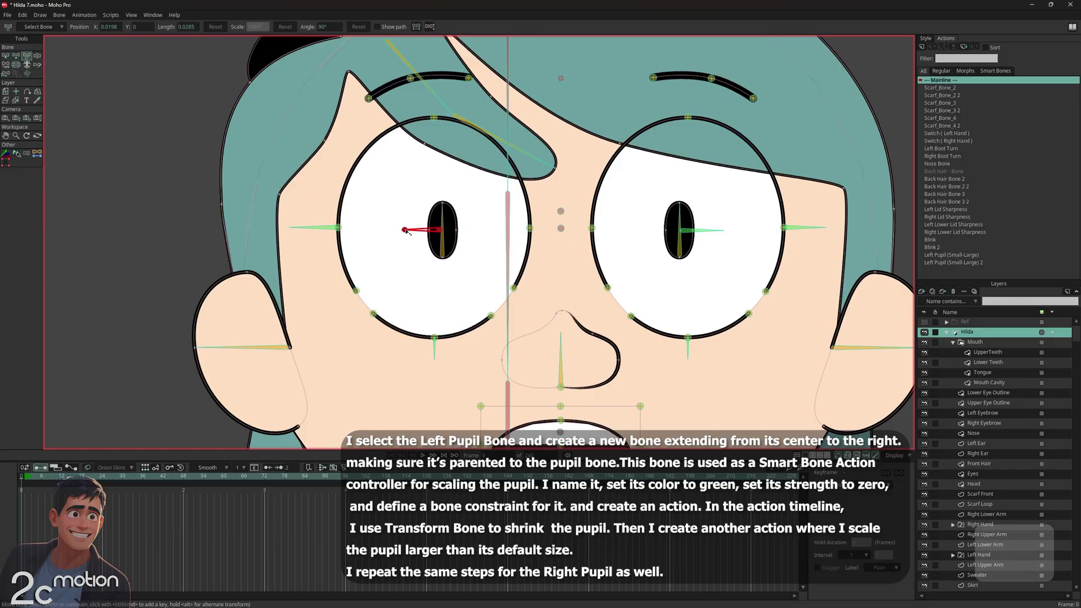
# Color the new right pupil bone Green and name it Right Pupil (Small-Large).
pyautogui.click(6, 56)
pyautogui.click(315, 27)
pyautogui.click(341, 71)
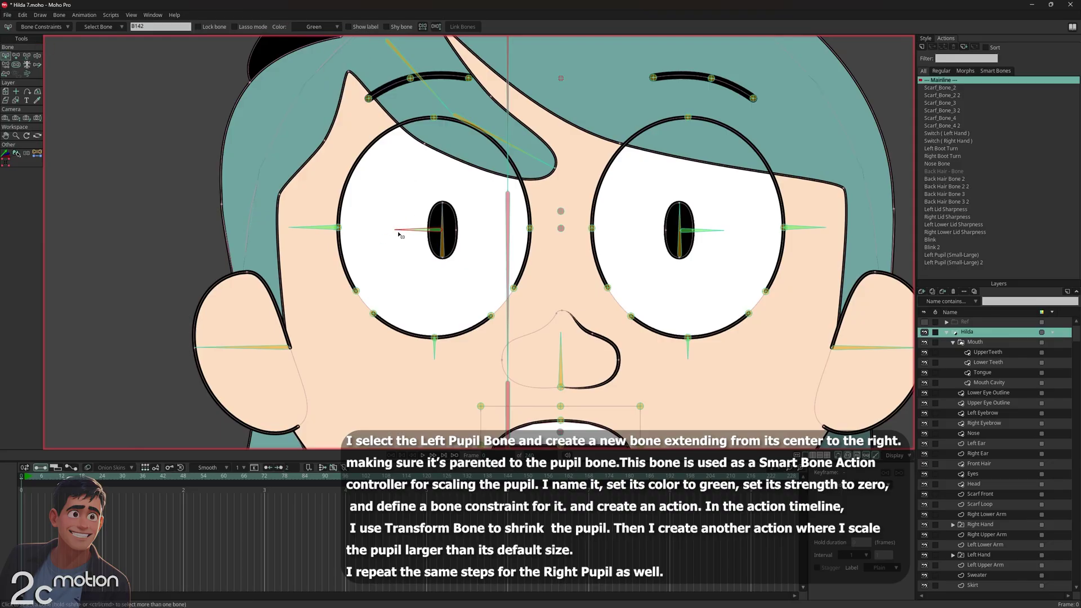
pyautogui.doubleClick(154, 27)
pyautogui.write('Righ')
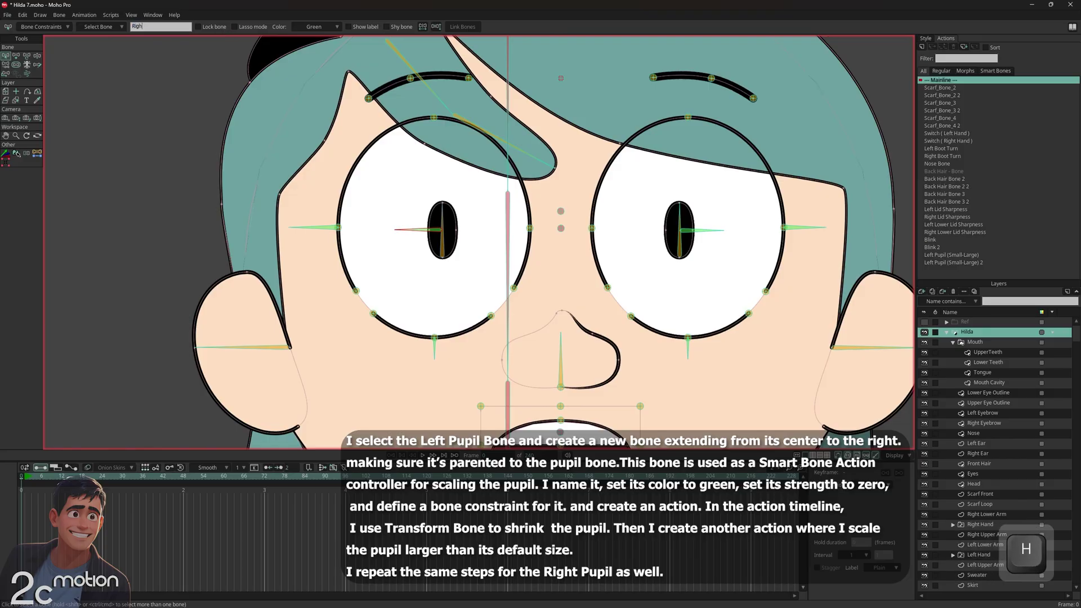
pyautogui.write('t Pupil (S')
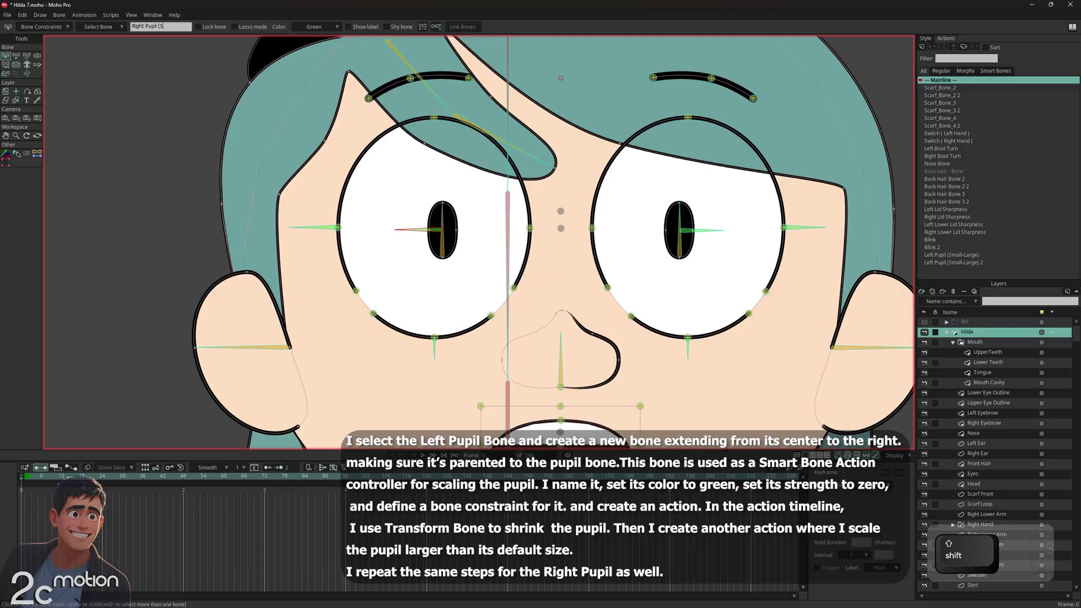
pyautogui.write('mall-')
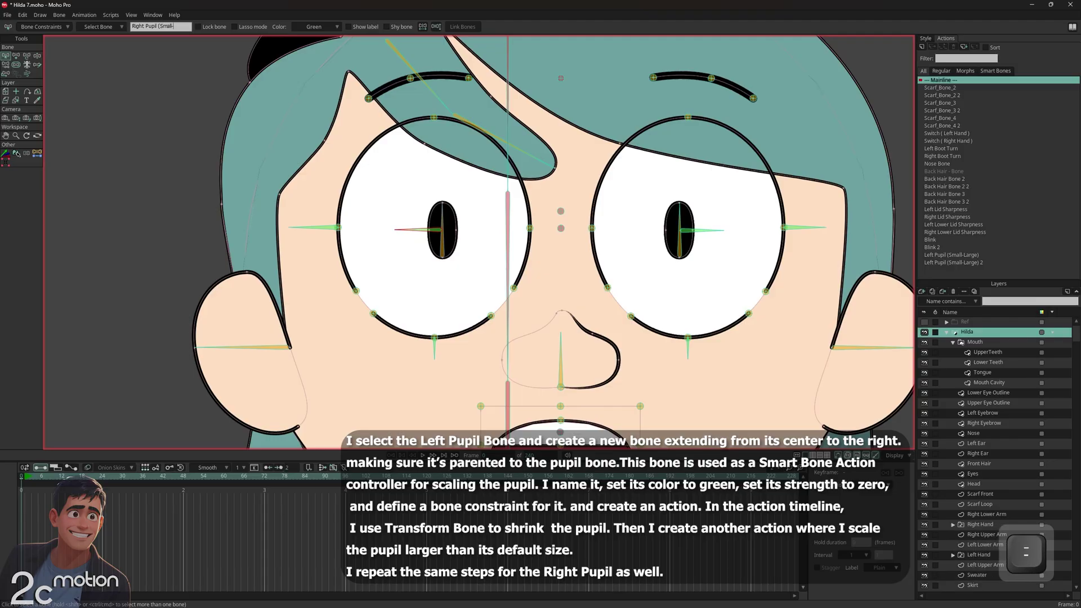
pyautogui.write('Large)')
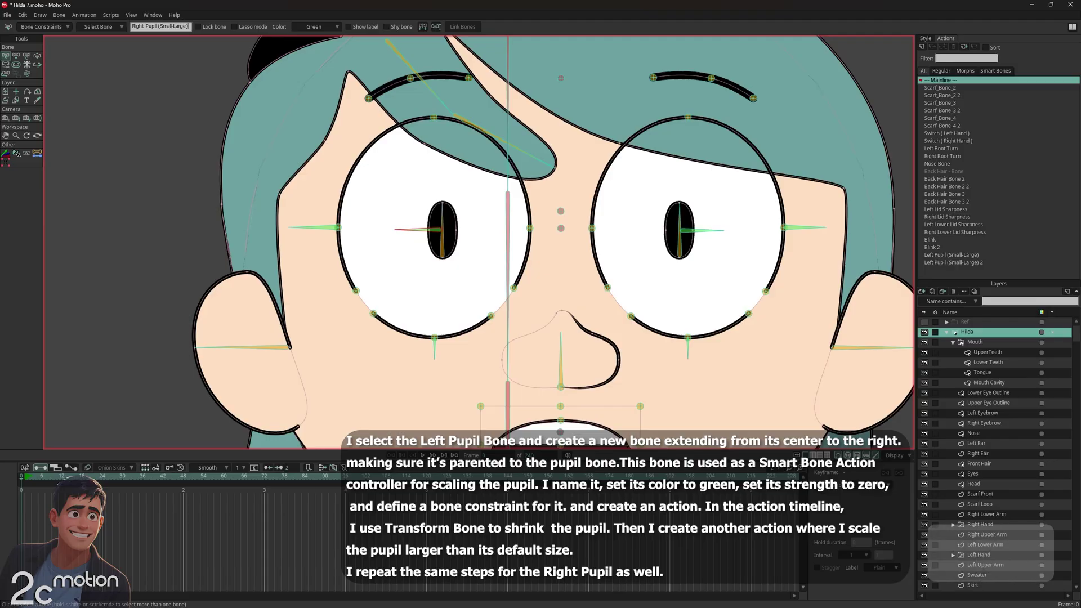
# Enable angle constraints for the Right Pupil (Small-Large) bone and set its bone strength to 0.
pyautogui.click(43, 27)
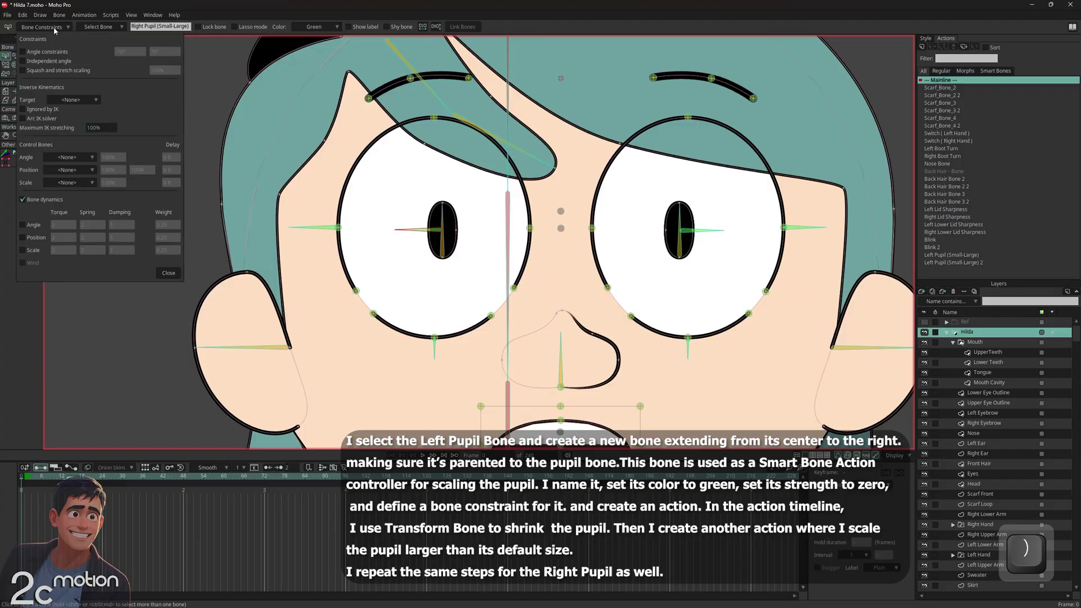
pyautogui.click(59, 52)
pyautogui.click(168, 272)
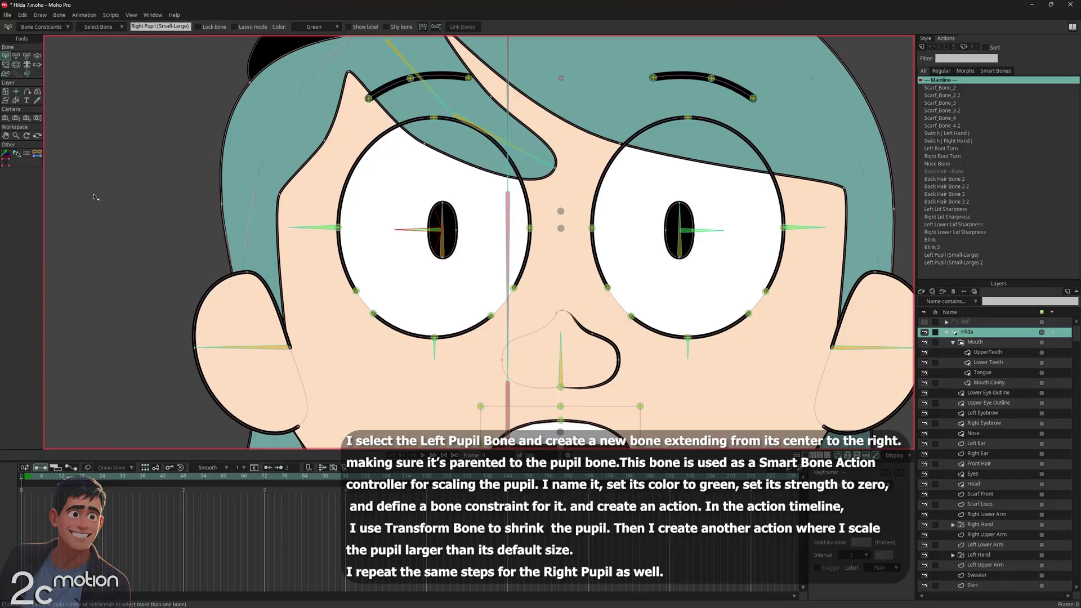
pyautogui.click(16, 65)
pyautogui.moveTo(415, 231); pyautogui.dragTo(248, 236)
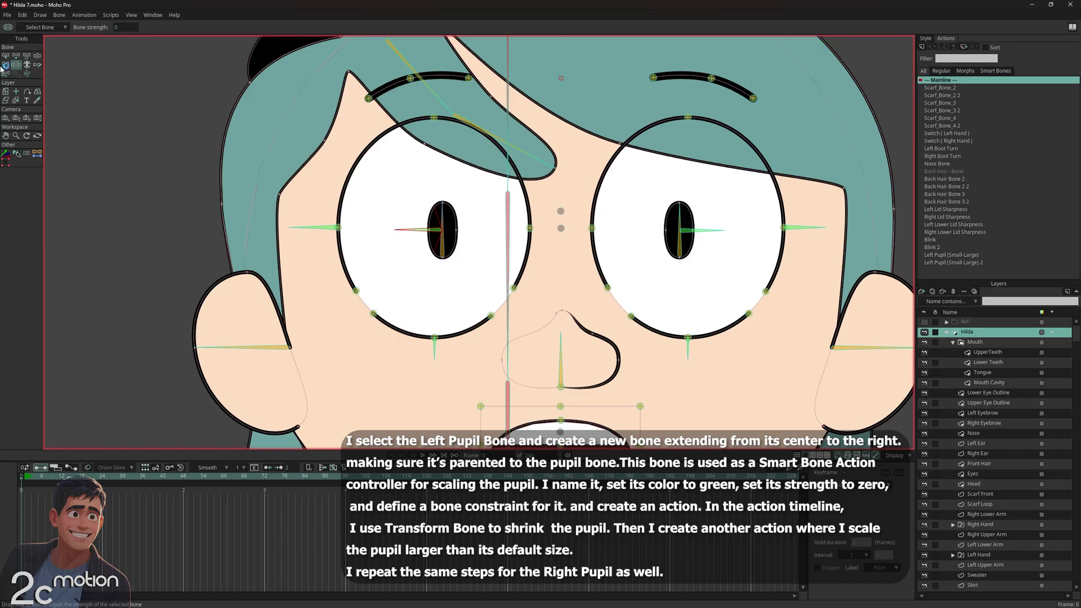
pyautogui.click(126, 27)
pyautogui.press('Return')
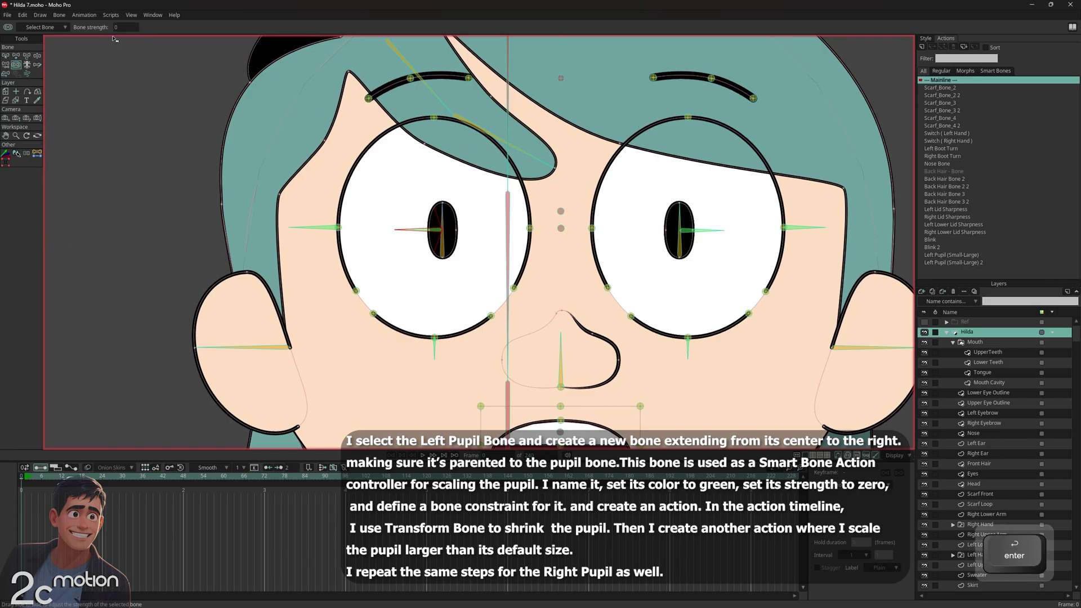
# Create a smart bone action for the Right Pupil (Small-Large) bone and go to frame 72.
pyautogui.click(6, 56)
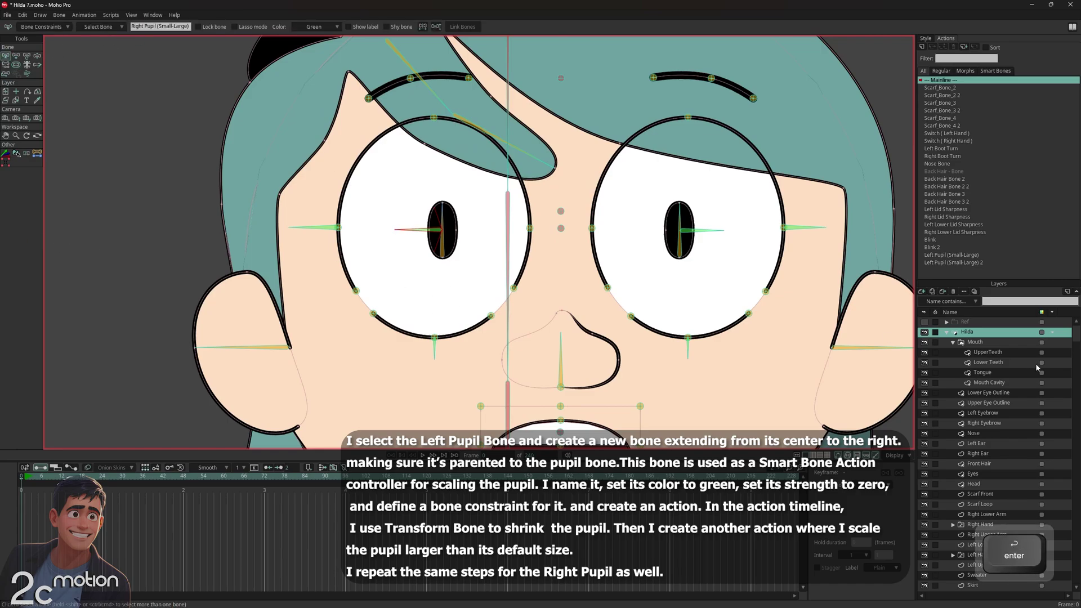
pyautogui.click(922, 48)
pyautogui.click(543, 336)
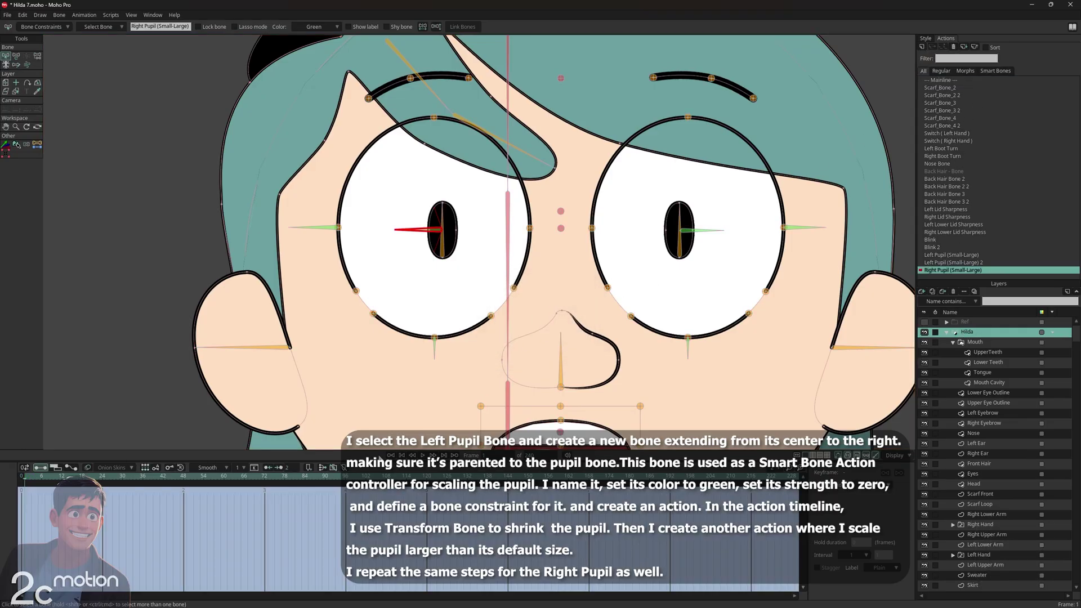
pyautogui.click(264, 483)
pyautogui.scroll(-1, 595, 191)
pyautogui.moveTo(513, 221); pyautogui.dragTo(432, 234)
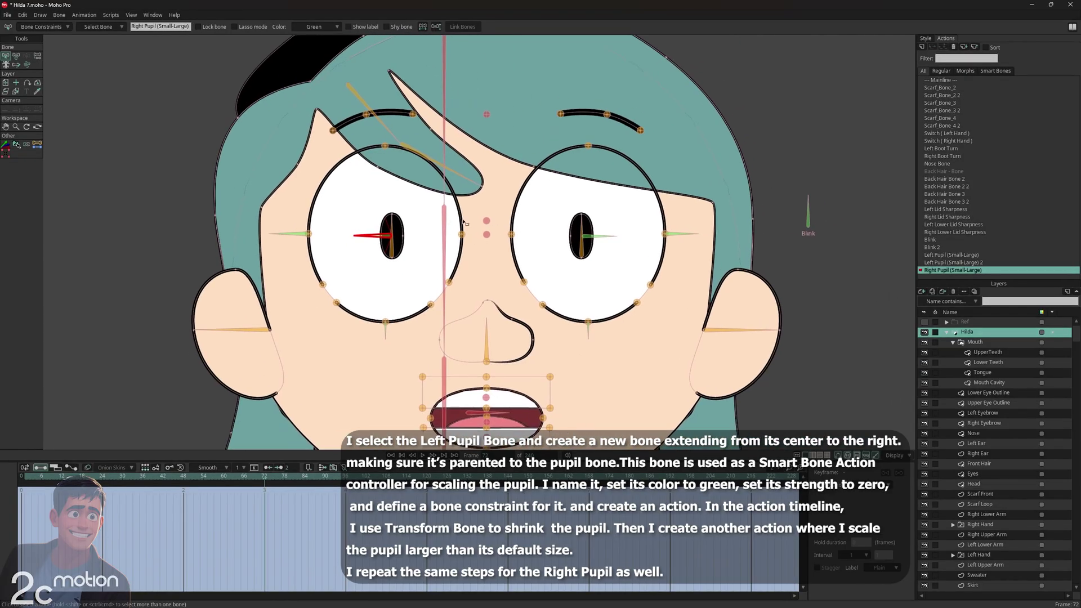
pyautogui.scroll(2, 463, 223)
# Rotate the left and right pupil controller bones downward to their limits at frame 72 using Transform Bone.
pyautogui.press('t')
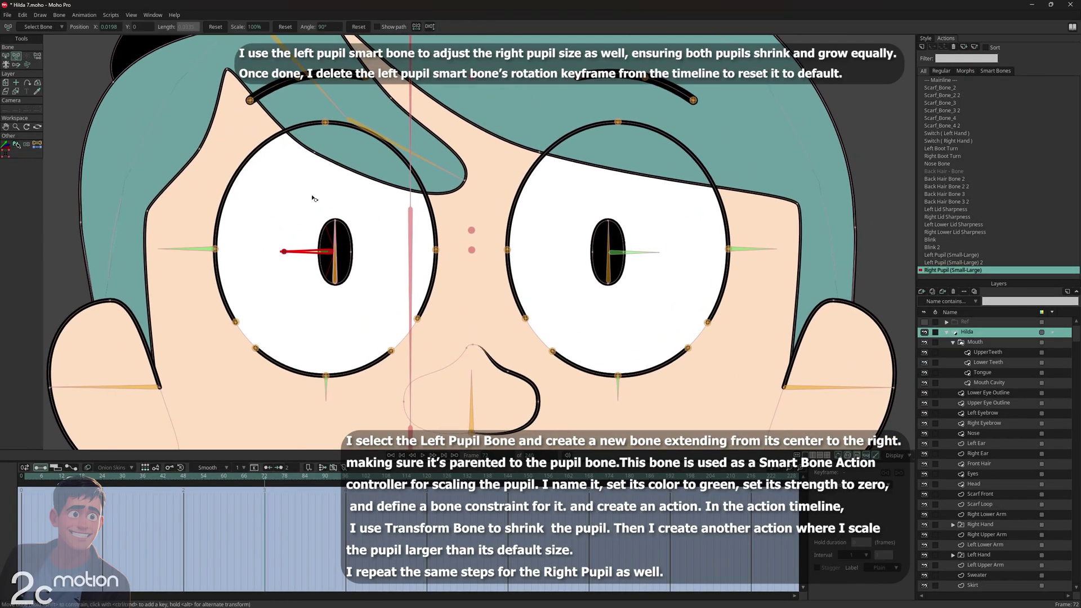
pyautogui.click(641, 253)
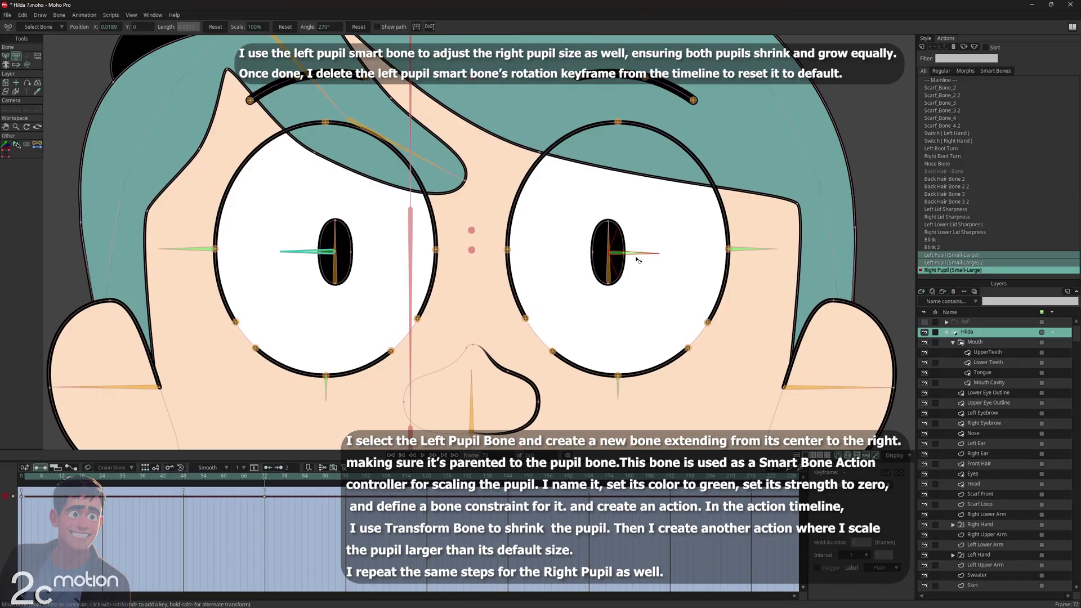
pyautogui.moveTo(638, 259); pyautogui.dragTo(624, 313)
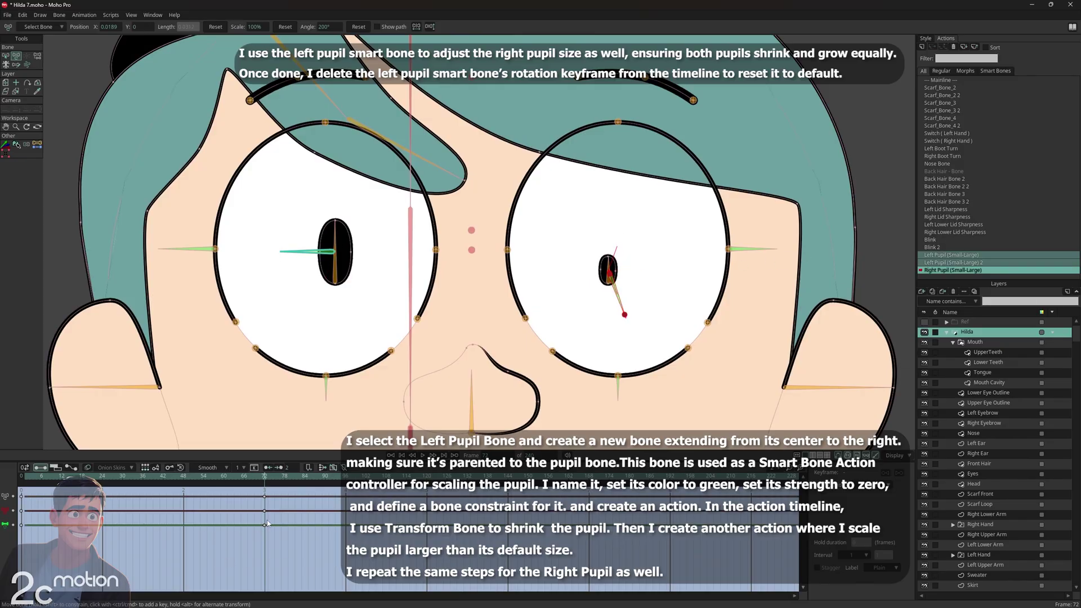
pyautogui.click(301, 254)
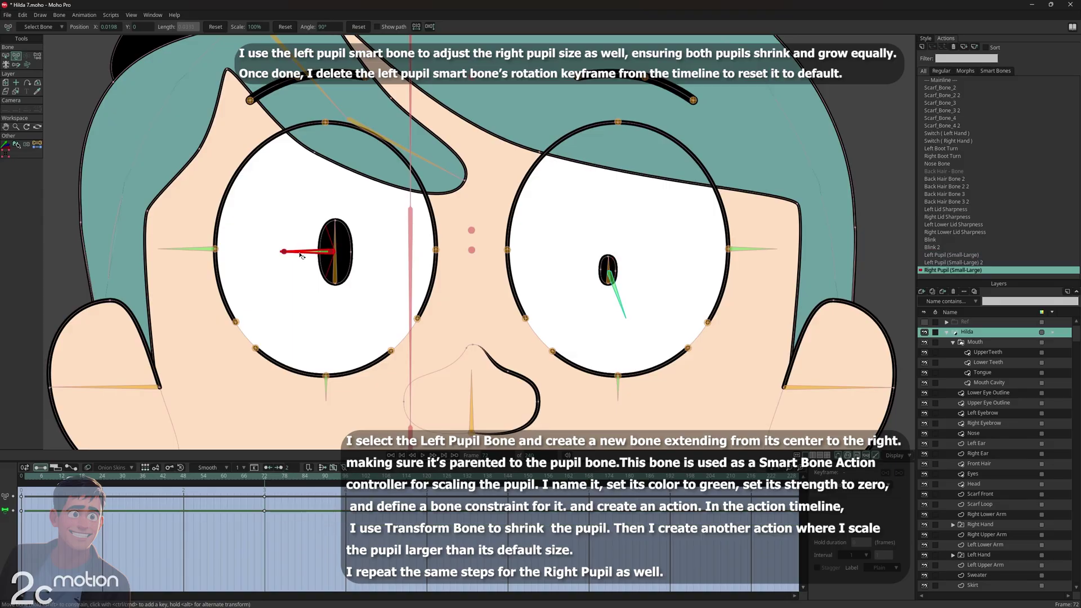
pyautogui.moveTo(303, 257); pyautogui.dragTo(332, 320)
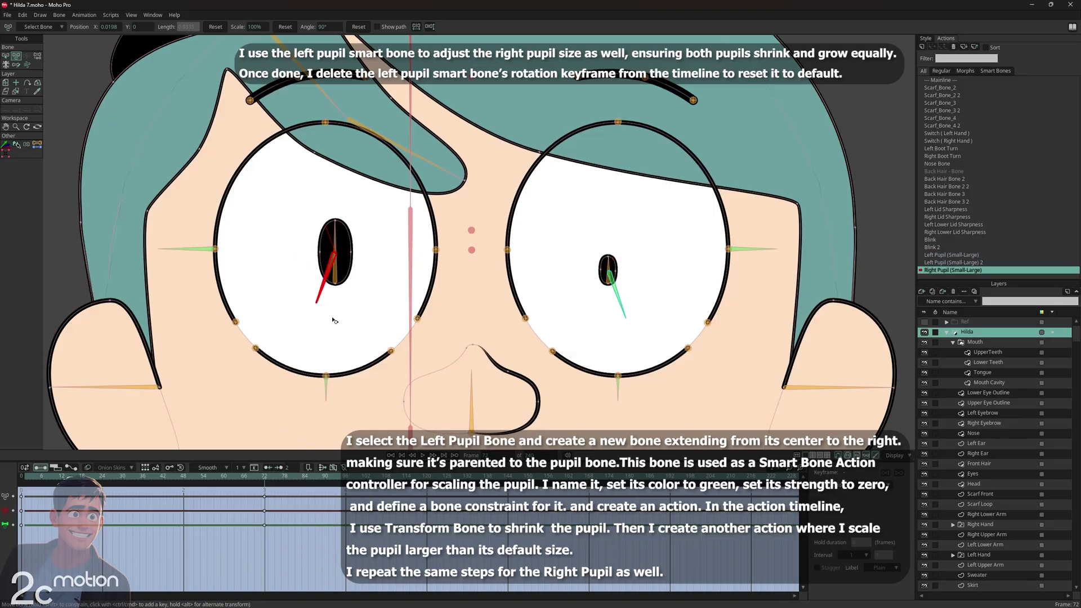
# Shorten the Right Pupil Bone to about 48% scale at frame 72 to match the left pupil's height.
pyautogui.hotkey('ctrl', 'z')
pyautogui.hotkey('ctrl', 'z')
pyautogui.moveTo(337, 225); pyautogui.dragTo(291, 256)
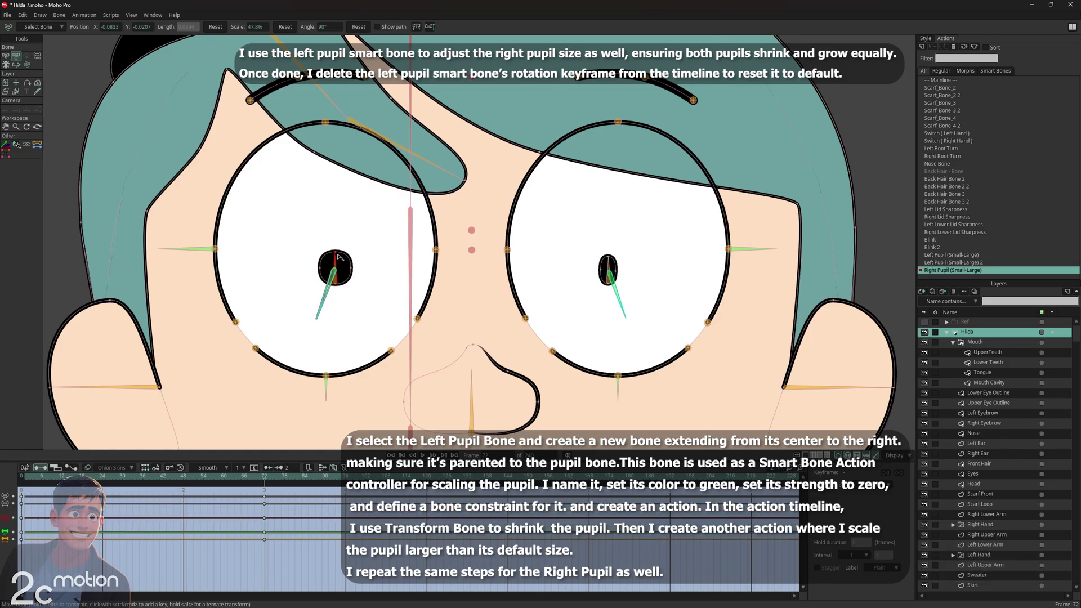
# Move the right pupil's side points inward on the Eyes layer at frame 72 to match the left pupil's width.
pyautogui.click(16, 91)
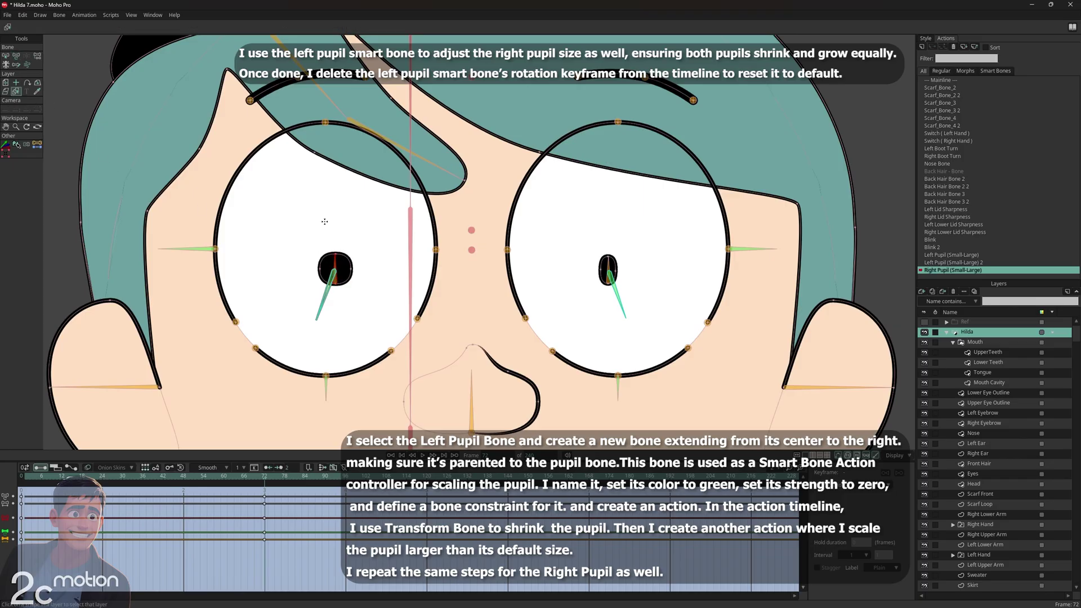
pyautogui.click(344, 264)
pyautogui.click(16, 56)
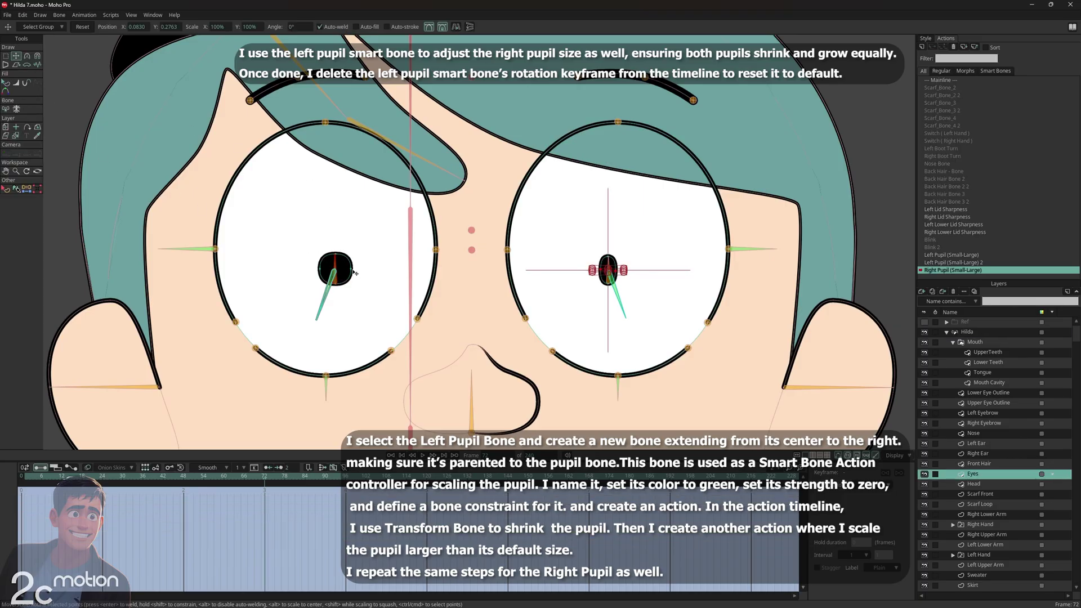
pyautogui.moveTo(355, 273)
pyautogui.mouseDown()
pyautogui.moveTo(327, 271)
pyautogui.moveTo(348, 268)
pyautogui.mouseUp()
pyautogui.scroll(2, 339, 270)
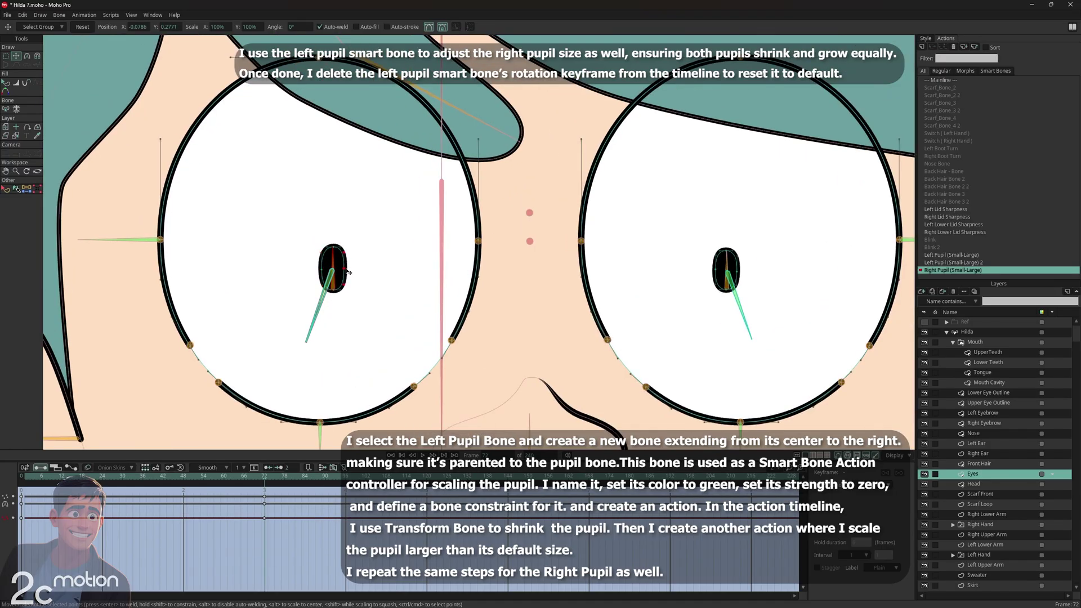
pyautogui.moveTo(348, 271); pyautogui.dragTo(344, 268)
pyautogui.scroll(-2, 376, 317)
pyautogui.moveTo(393, 361); pyautogui.dragTo(390, 337)
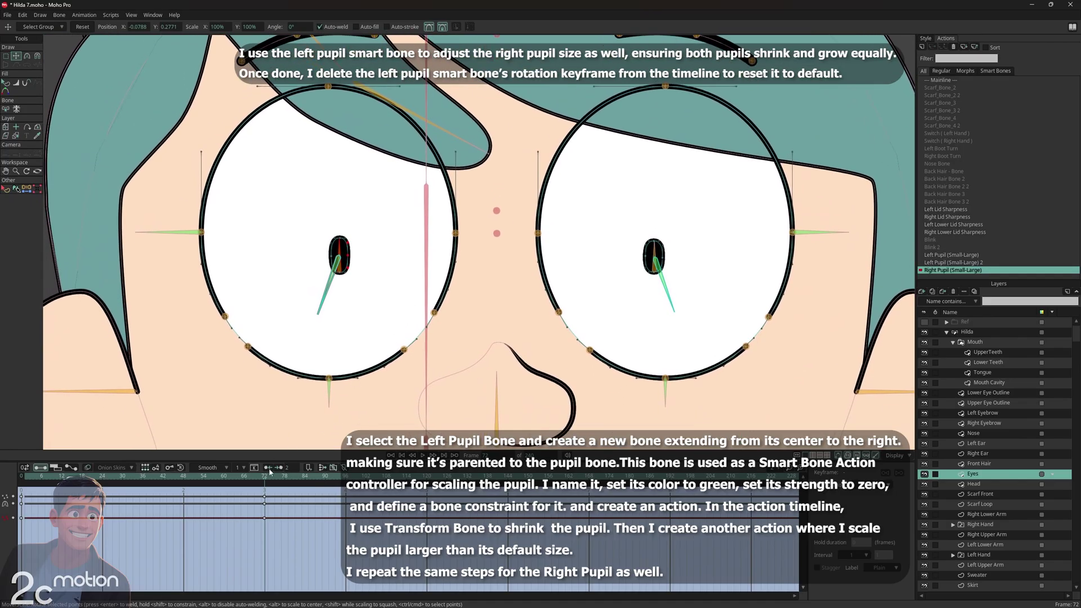
pyautogui.moveTo(266, 474)
pyautogui.mouseDown()
pyautogui.moveTo(23, 475)
pyautogui.moveTo(265, 478)
pyautogui.mouseUp()
# Delete the Left Pupil (Small-Large) bone's rotation keyframe at frame 72 from the right pupil action on the Hilda layer.
pyautogui.click(984, 335)
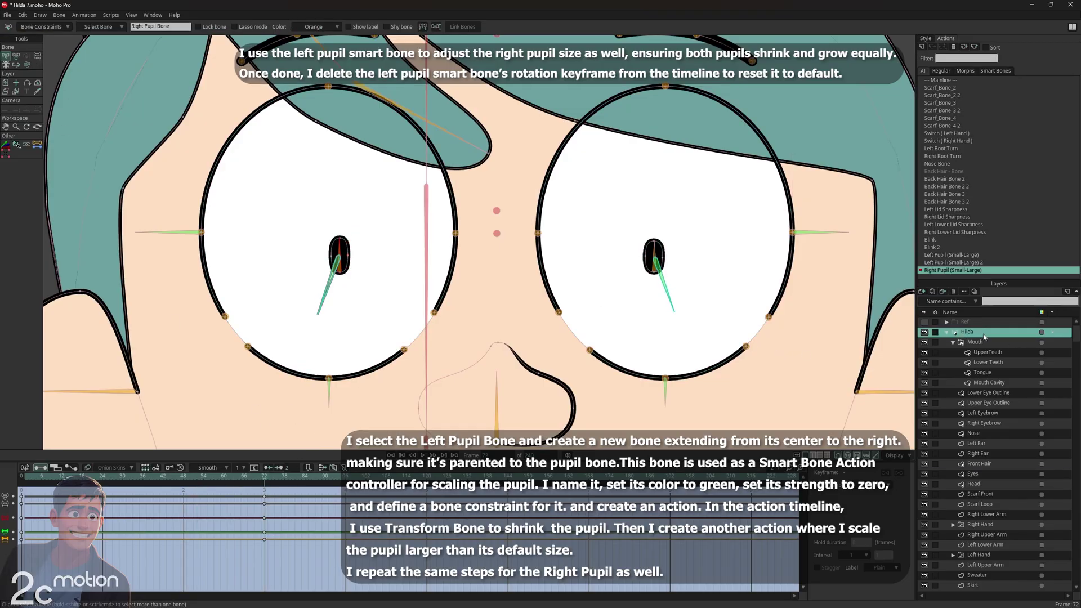
pyautogui.click(667, 282)
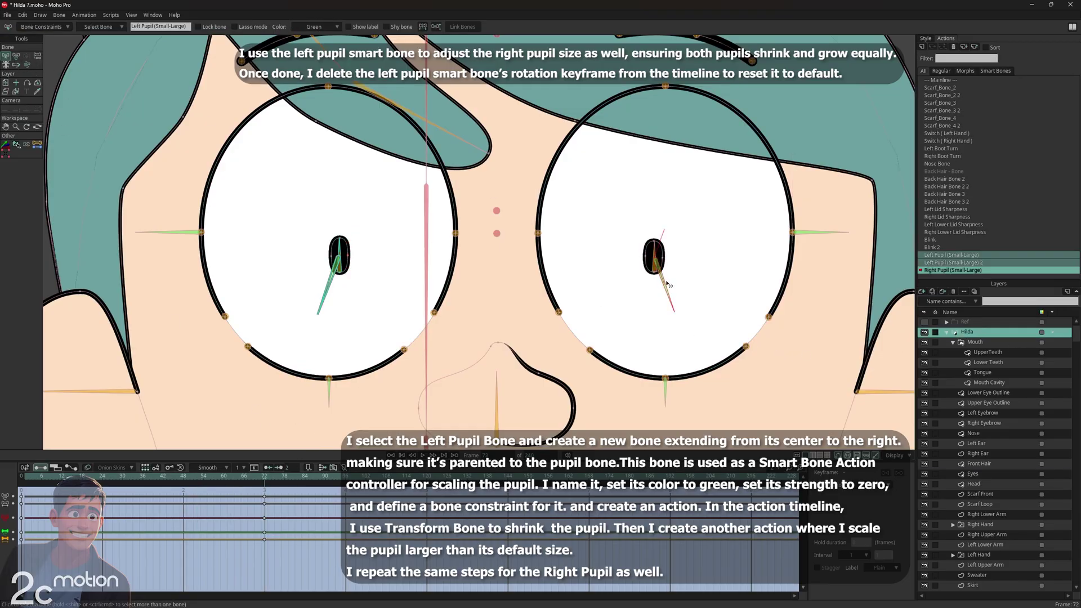
pyautogui.click(265, 518)
pyautogui.press('Delete')
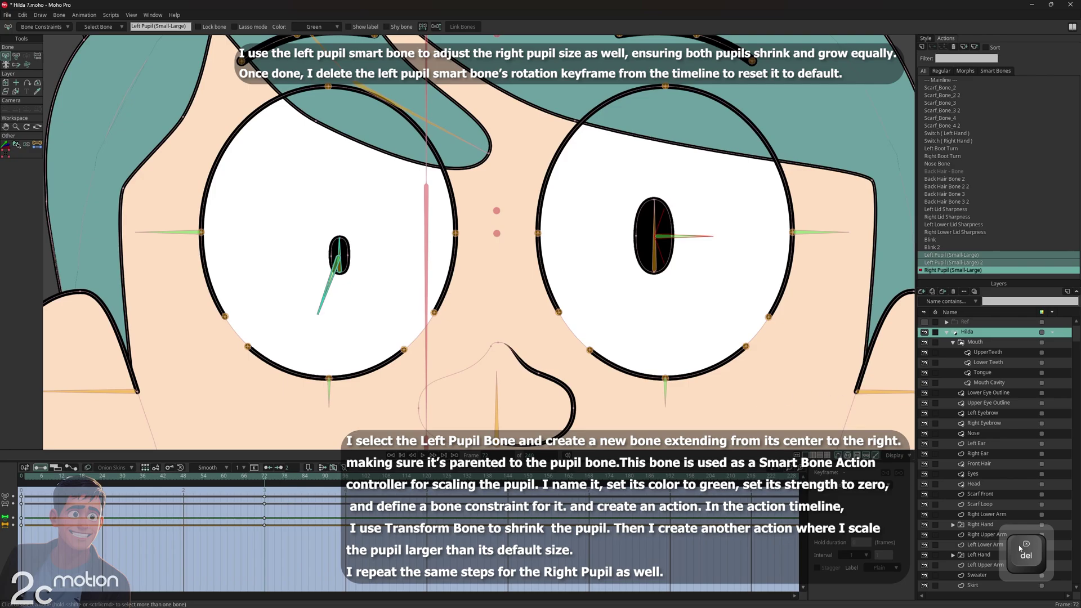
# Return to the Mainline, enable Ignored by IK in the Right Pupil Bone's constraints, and test its size controller.
pyautogui.click(944, 81)
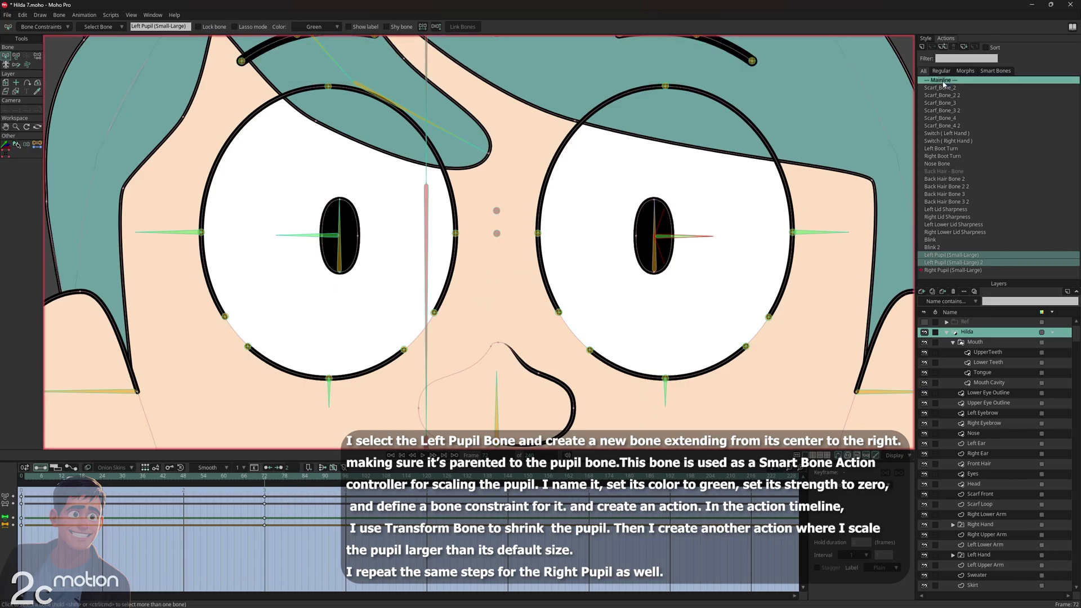
pyautogui.press('z')
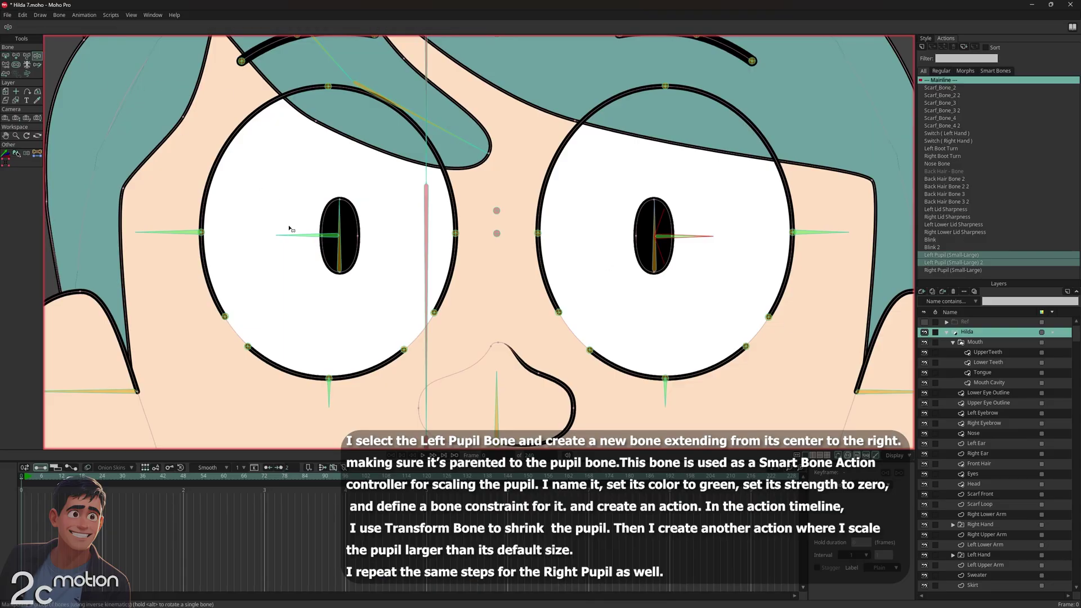
pyautogui.moveTo(291, 229)
pyautogui.mouseDown()
pyautogui.moveTo(323, 310)
pyautogui.moveTo(287, 227)
pyautogui.mouseUp()
pyautogui.click(7, 58)
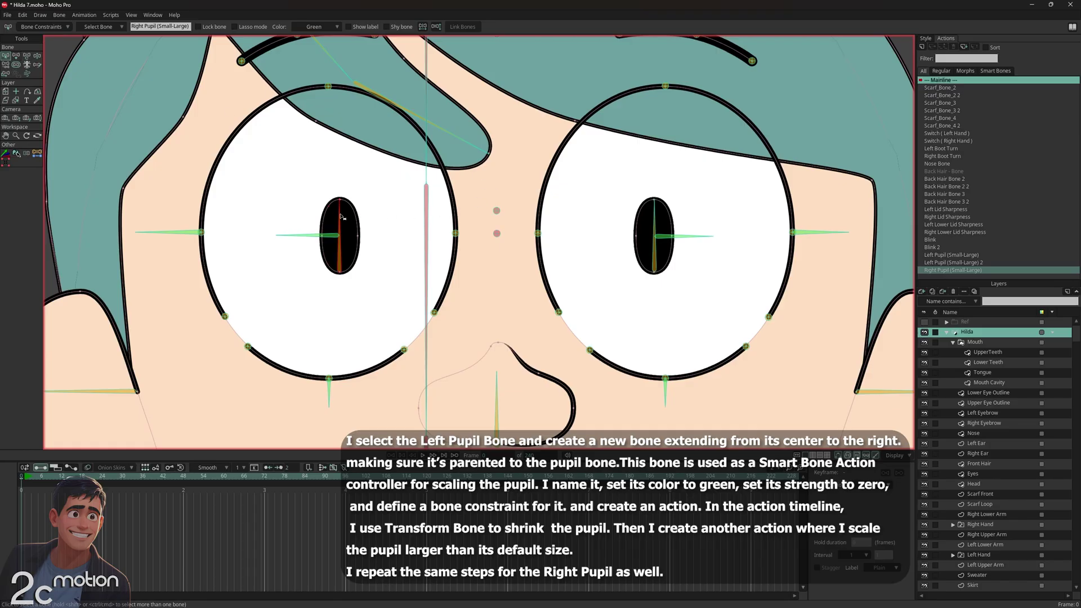
pyautogui.click(63, 27)
pyautogui.click(39, 110)
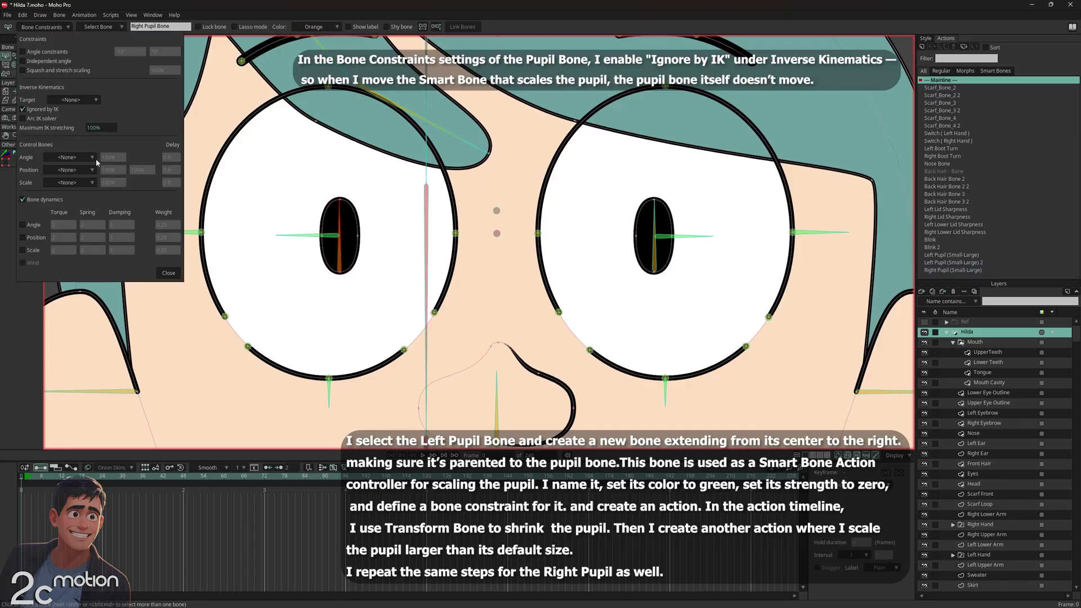
pyautogui.click(170, 276)
pyautogui.click(36, 58)
pyautogui.moveTo(299, 225); pyautogui.dragTo(312, 297)
# Create a second smart bone action named Right Pupil (Small-Large) 2 for the right pupil's controller bone.
pyautogui.click(5, 56)
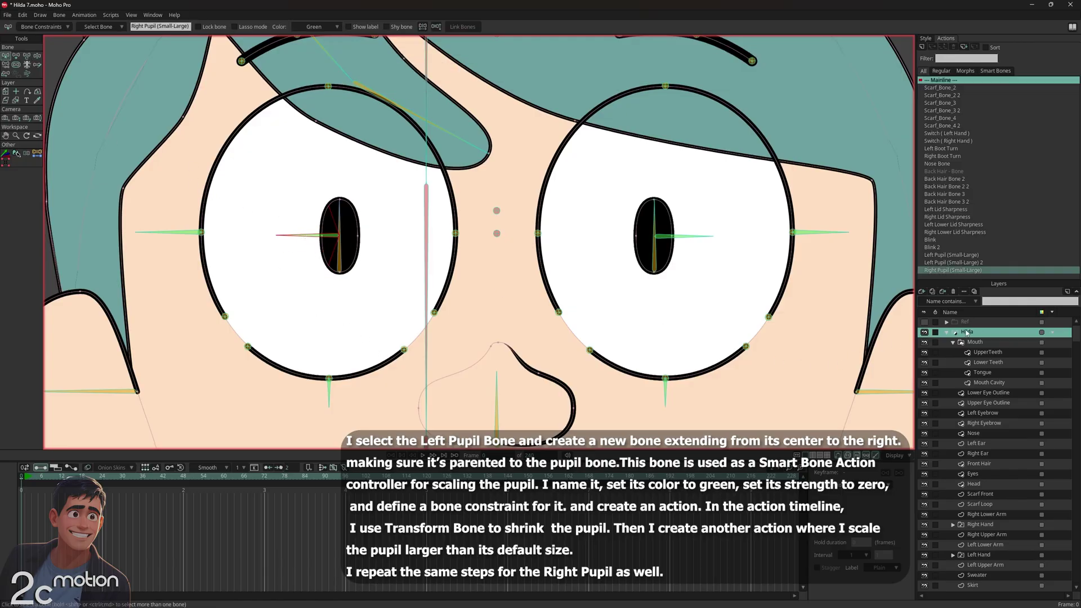
pyautogui.click(921, 48)
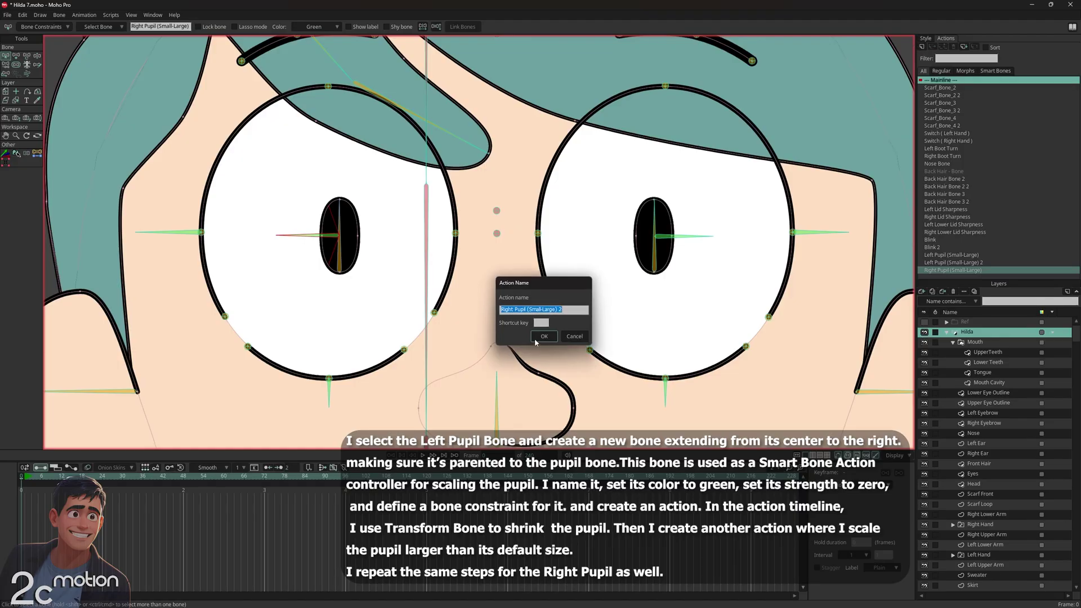
pyautogui.click(544, 336)
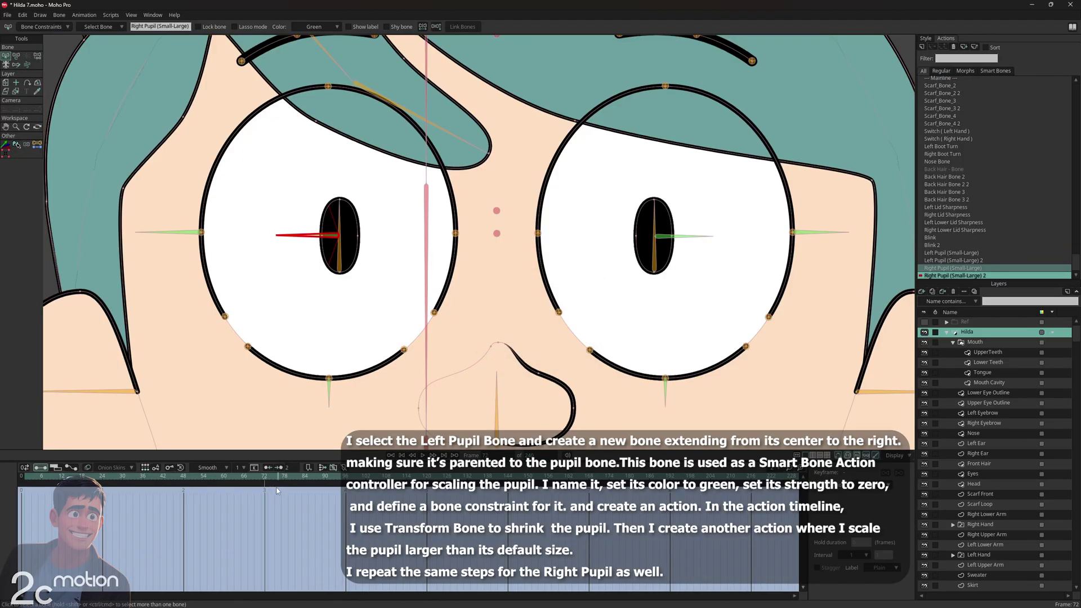
# Rotate the right and left pupil controller bones upward to their limits at frame 72 using Transform Bone.
pyautogui.click(16, 56)
pyautogui.moveTo(278, 234); pyautogui.dragTo(318, 179)
pyautogui.moveTo(739, 259); pyautogui.dragTo(707, 169)
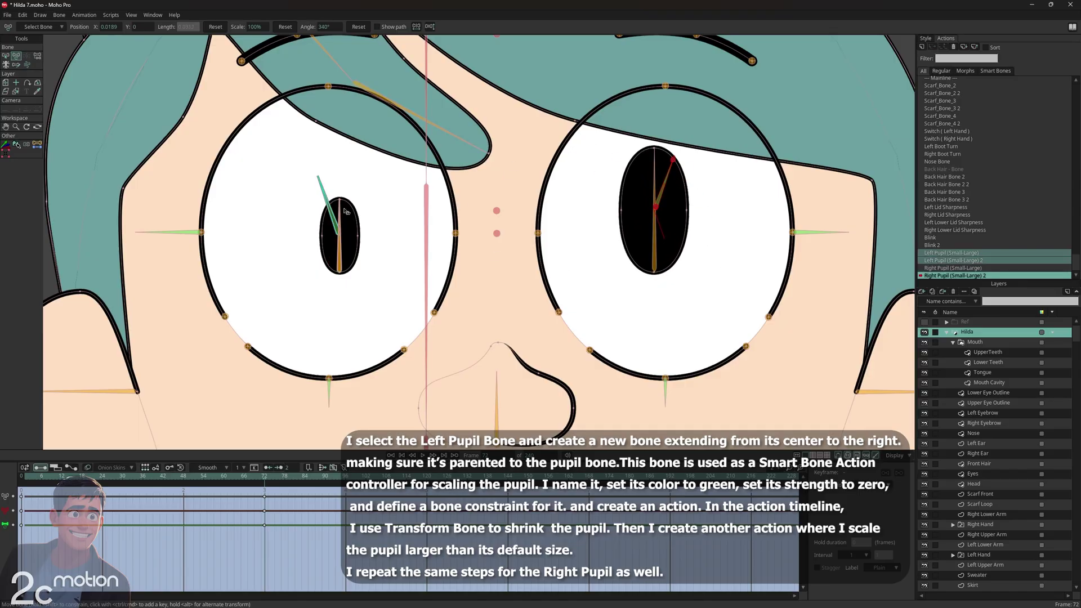
# Lengthen the Right Pupil Bone to about 175% scale at frame 72 to match the enlarged left pupil's height.
pyautogui.moveTo(342, 205); pyautogui.dragTo(342, 157)
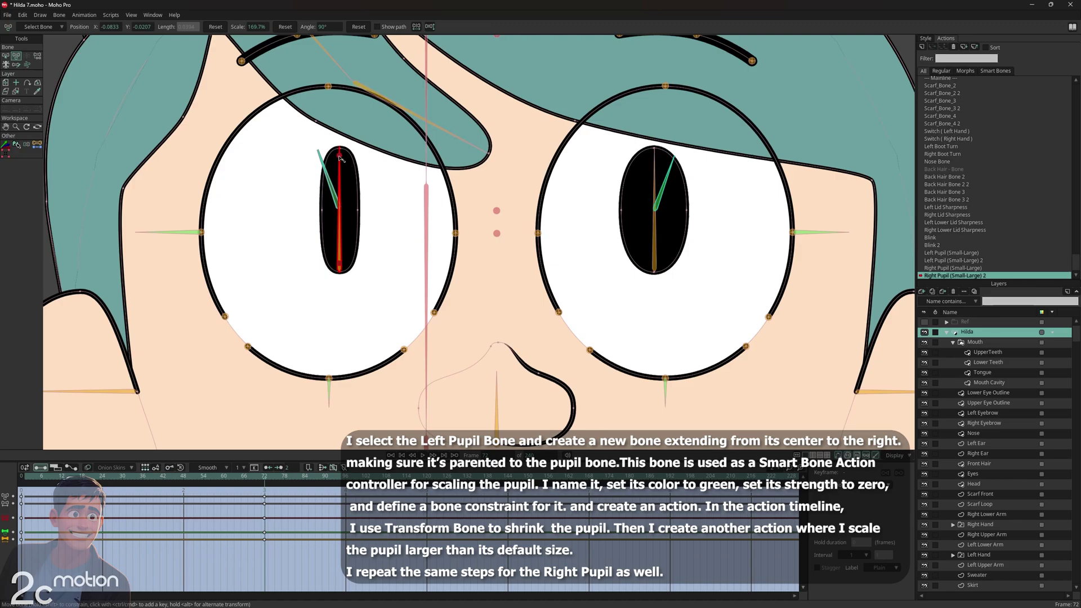
pyautogui.moveTo(344, 162); pyautogui.dragTo(349, 149)
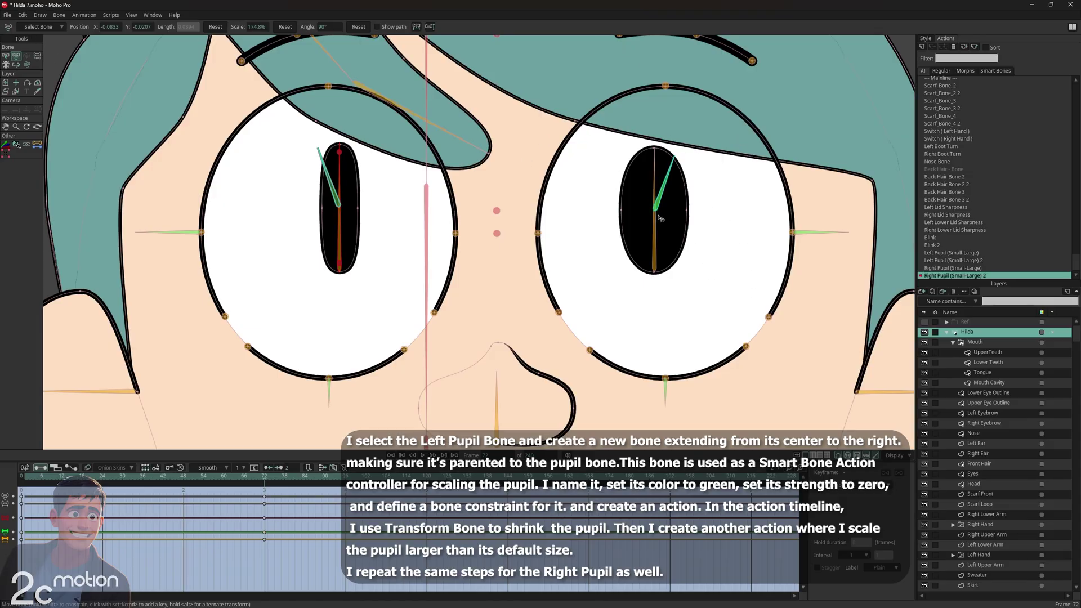
pyautogui.press('z')
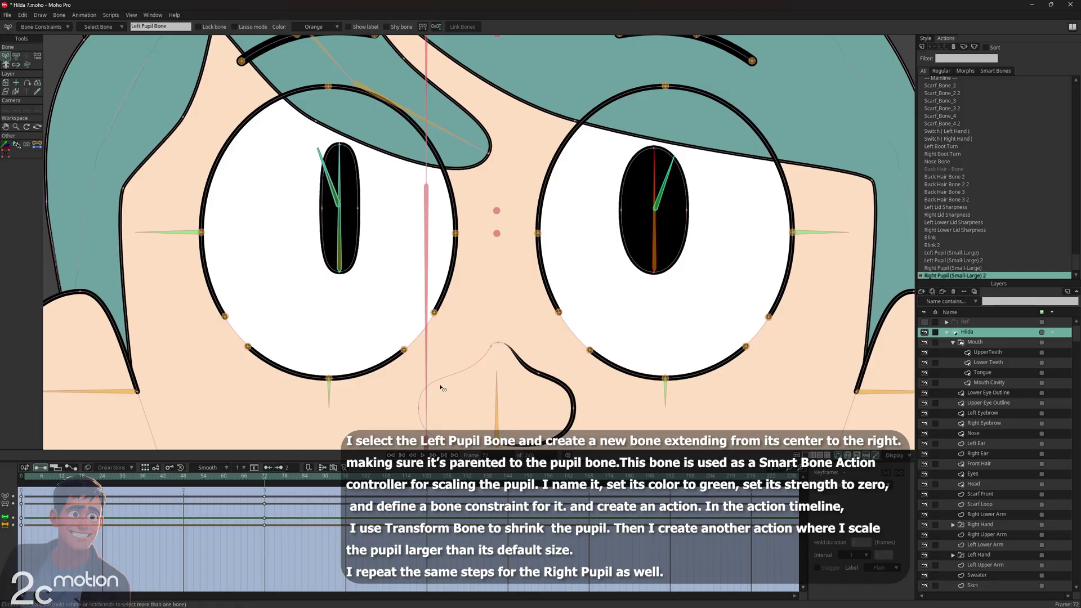
# Delete the Left Pupil (Small-Large) bone's rotation keyframe at frame 72 from the Right Pupil (Small-Large) 2 action.
pyautogui.click(666, 189)
pyautogui.click(341, 176)
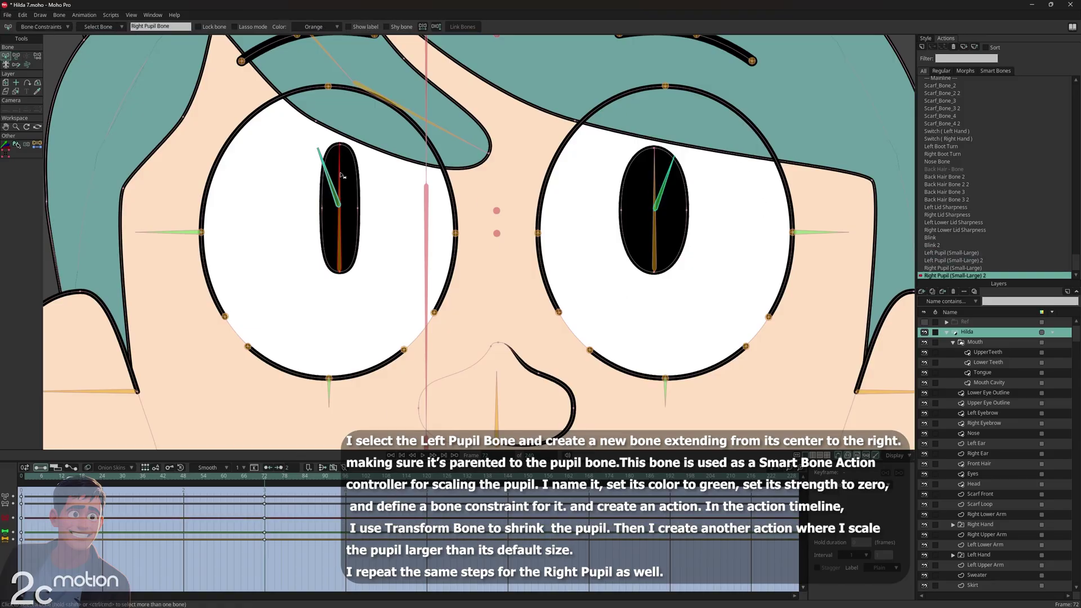
pyautogui.click(668, 188)
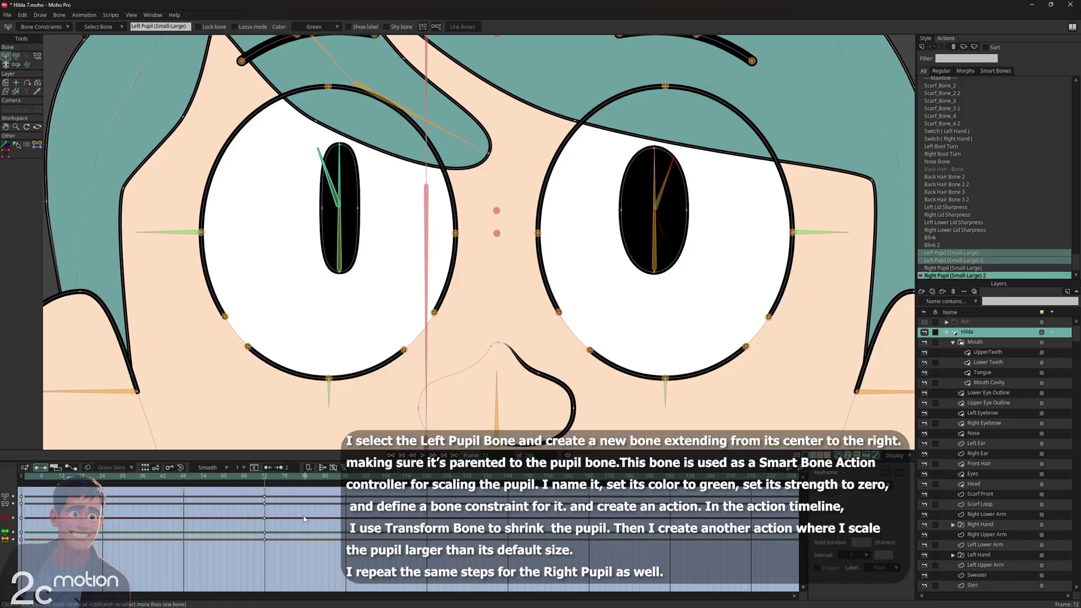
pyautogui.click(263, 518)
pyautogui.press('Delete')
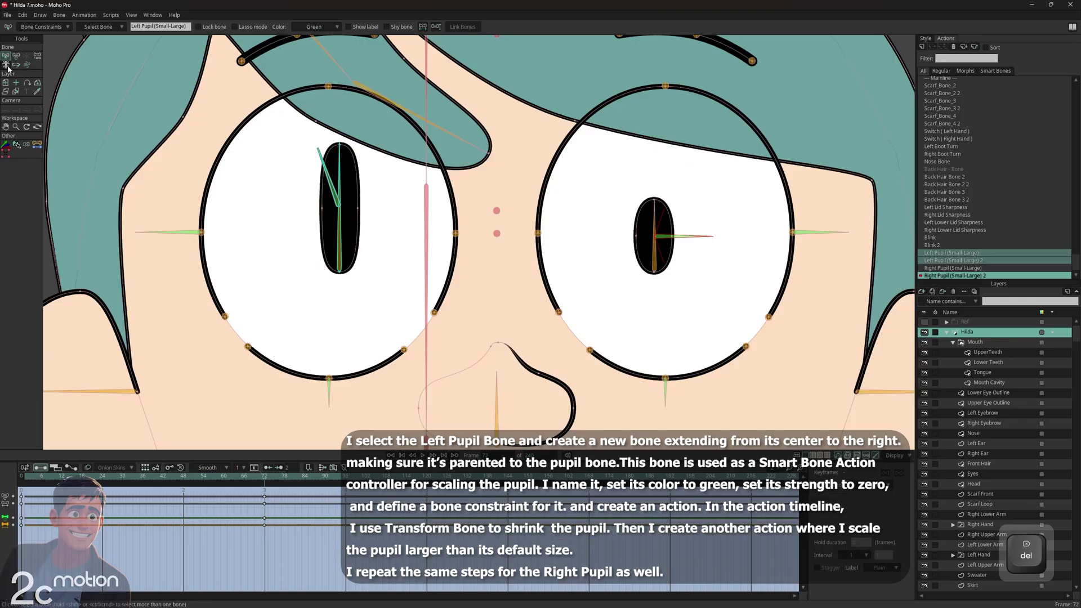
# Spread the right pupil's side points outward on the Eyes layer at frame 72 to match the enlarged left pupil's width.
pyautogui.click(16, 91)
pyautogui.click(336, 232)
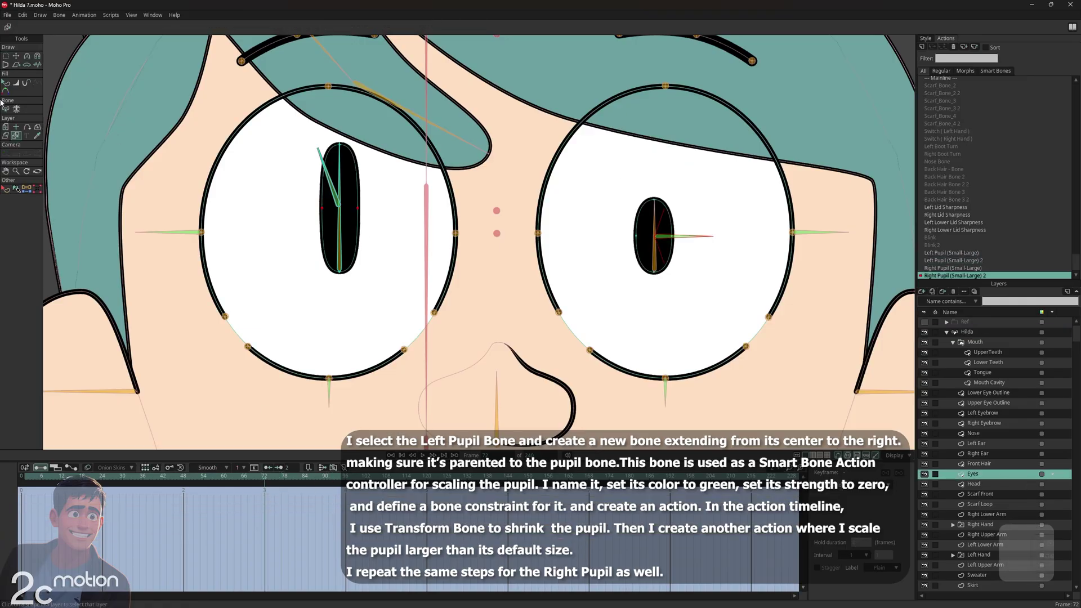
pyautogui.press('g')
pyautogui.moveTo(388, 199); pyautogui.dragTo(265, 225)
pyautogui.click(15, 56)
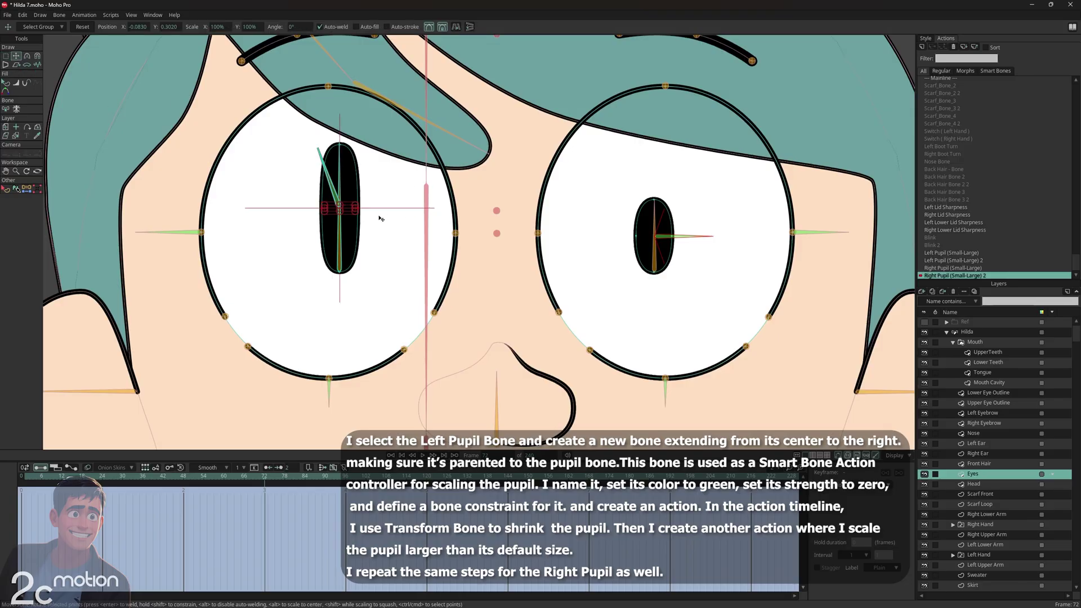
pyautogui.moveTo(363, 208); pyautogui.dragTo(326, 223)
pyautogui.scroll(-1, 380, 208)
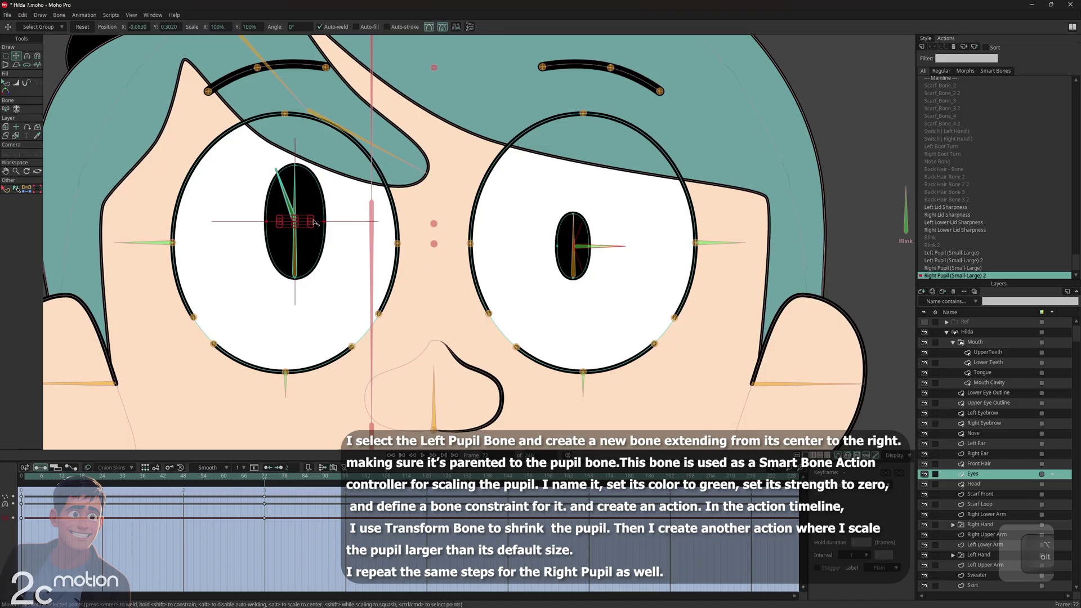
pyautogui.moveTo(312, 222); pyautogui.dragTo(314, 224)
pyautogui.scroll(1, 958, 86)
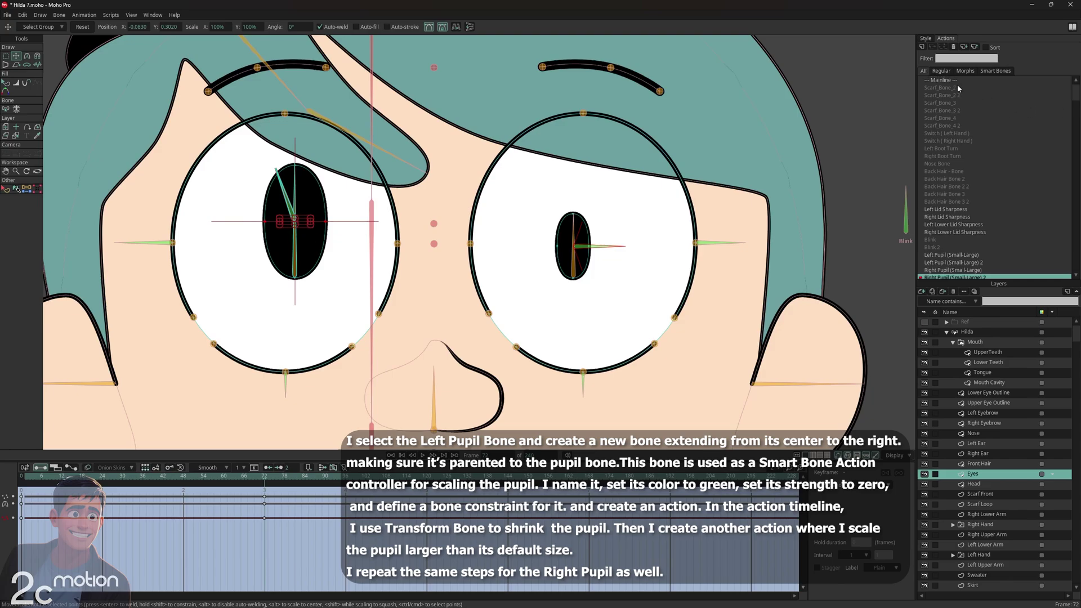
# Return to the Mainline and test both pupil controllers by rotating them through their small and large limits.
pyautogui.doubleClick(957, 81)
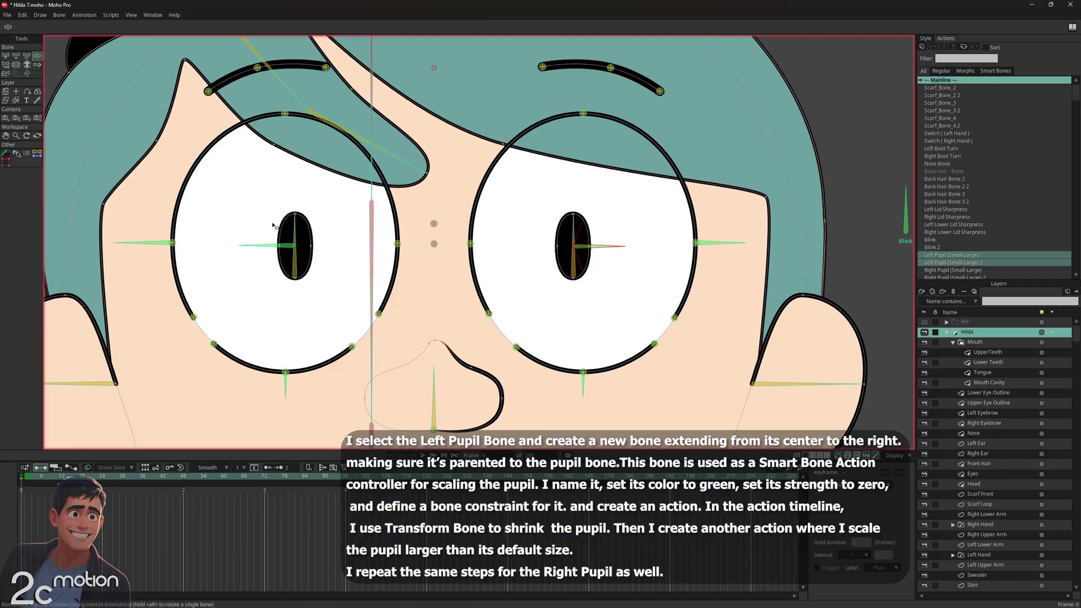
pyautogui.scroll(-5, 546, 164)
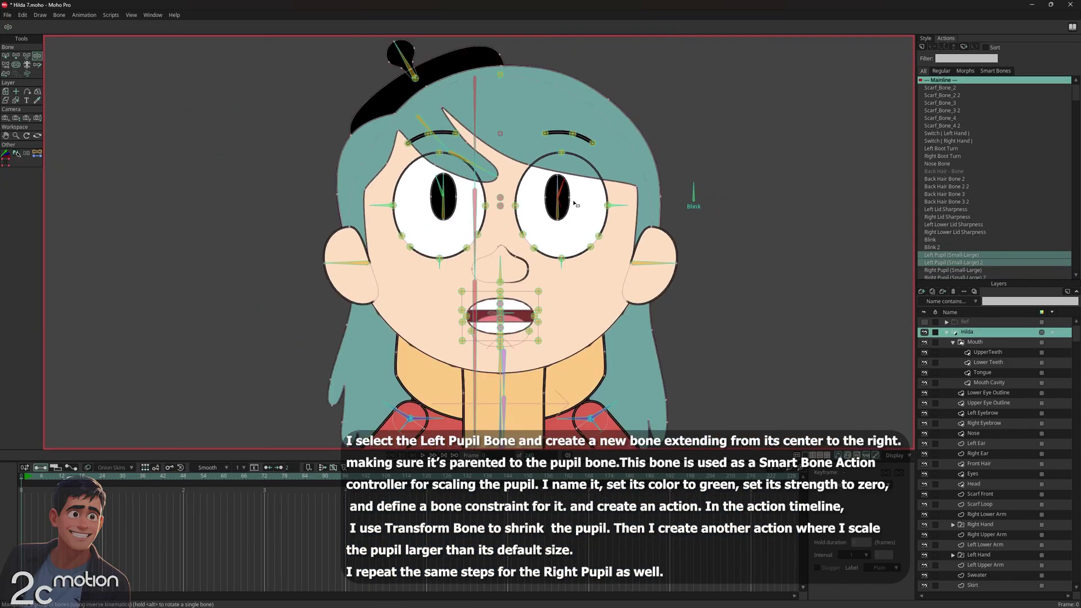
pyautogui.scroll(5, 526, 200)
pyautogui.moveTo(474, 187); pyautogui.dragTo(420, 188)
pyautogui.moveTo(313, 161); pyautogui.dragTo(306, 363)
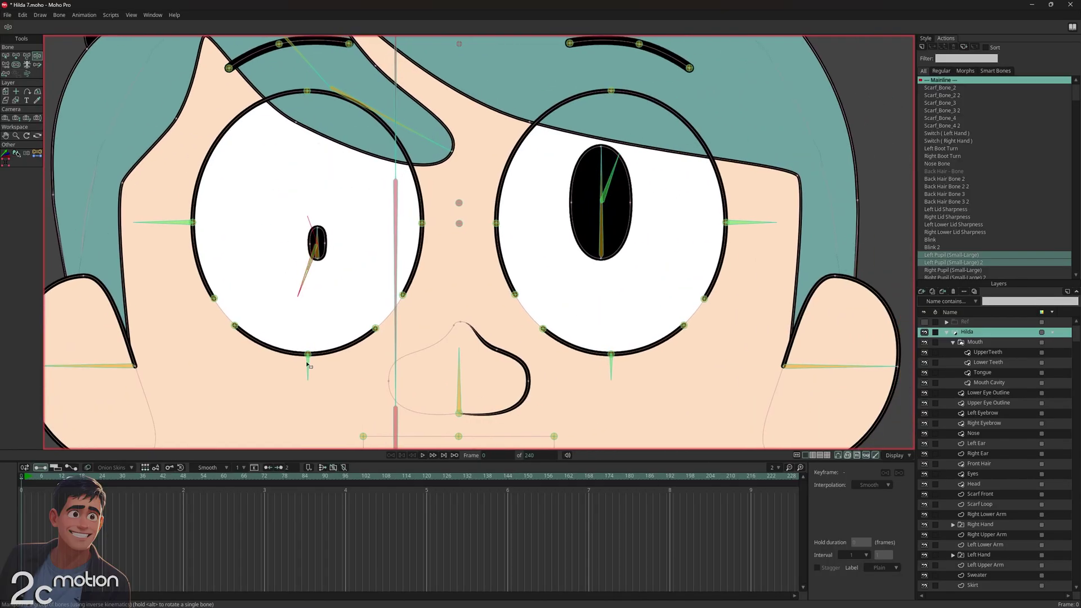
pyautogui.moveTo(619, 155); pyautogui.dragTo(645, 385)
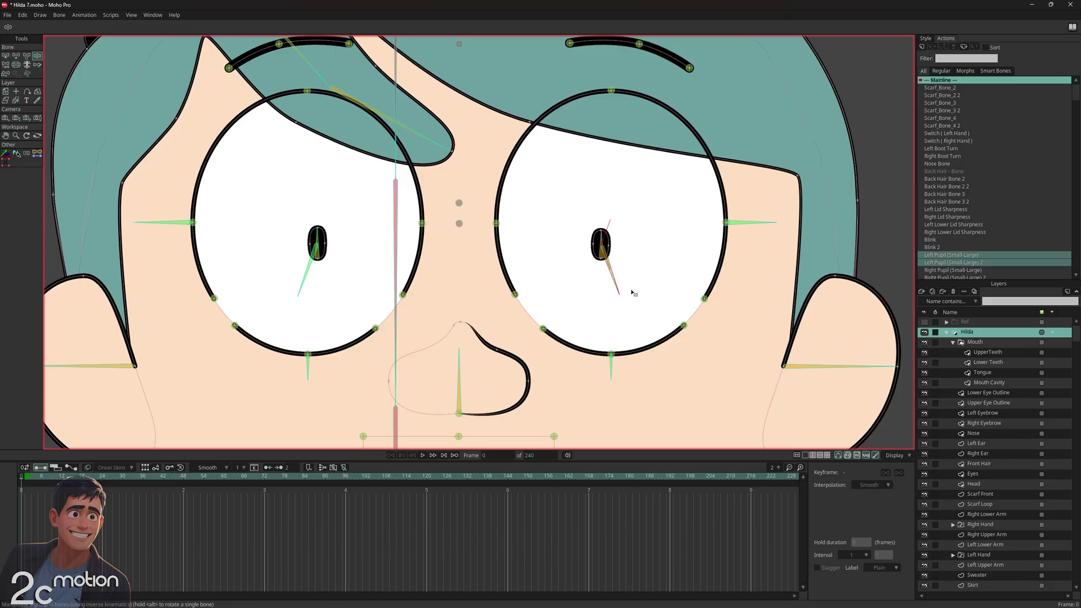
pyautogui.moveTo(612, 285); pyautogui.dragTo(618, 117)
pyautogui.moveTo(304, 291); pyautogui.dragTo(296, 146)
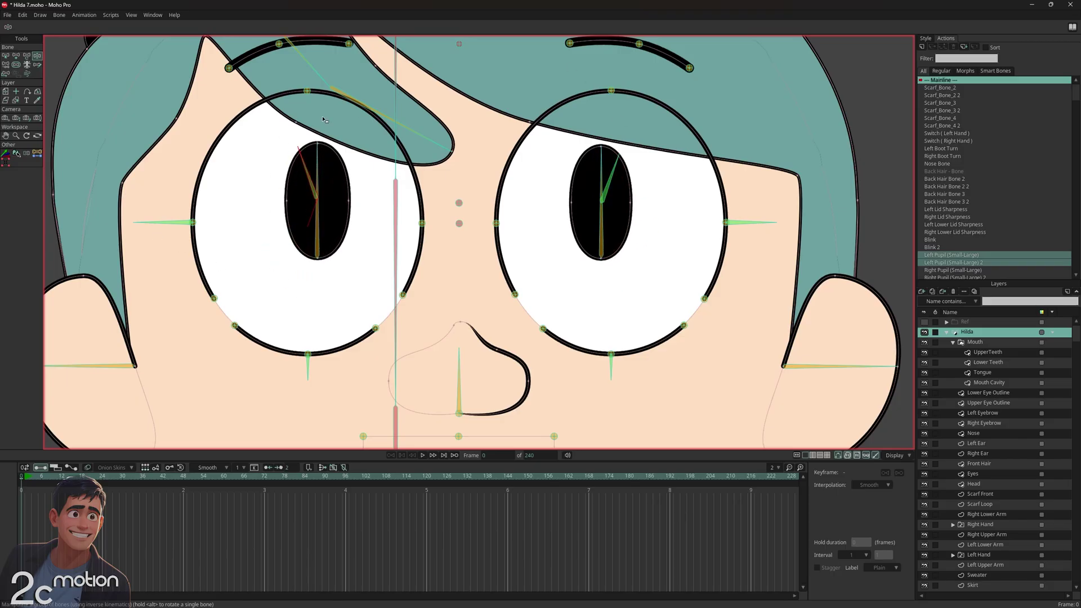
# Tilt the Head Bone to check how the pupils and the Blink bone behave with the head.
pyautogui.scroll(-2, 581, 158)
pyautogui.scroll(-3, 481, 307)
pyautogui.moveTo(483, 310); pyautogui.dragTo(479, 292)
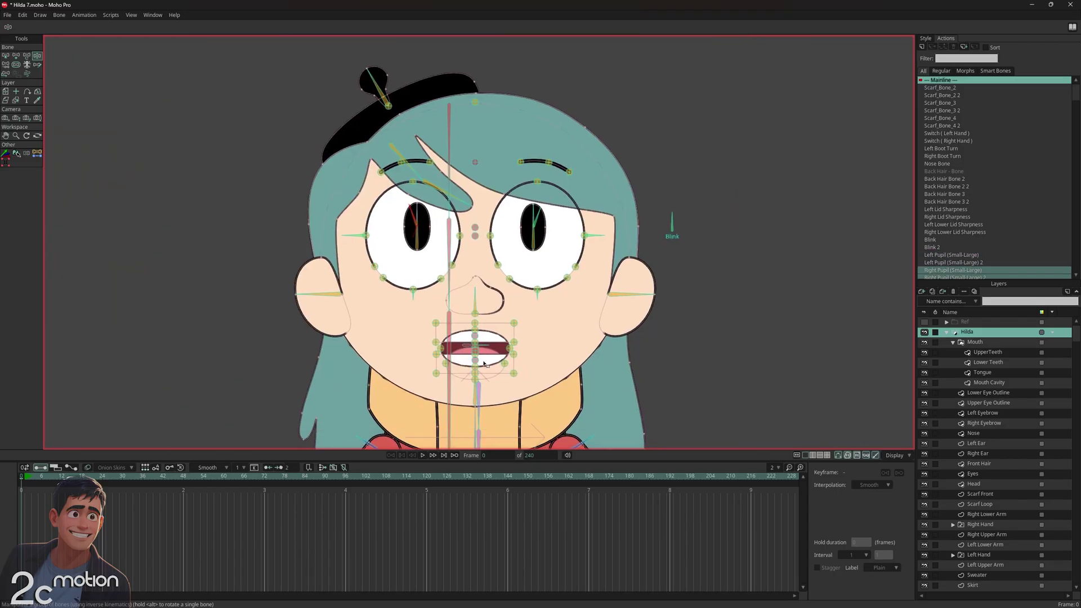
pyautogui.moveTo(477, 394); pyautogui.dragTo(472, 395)
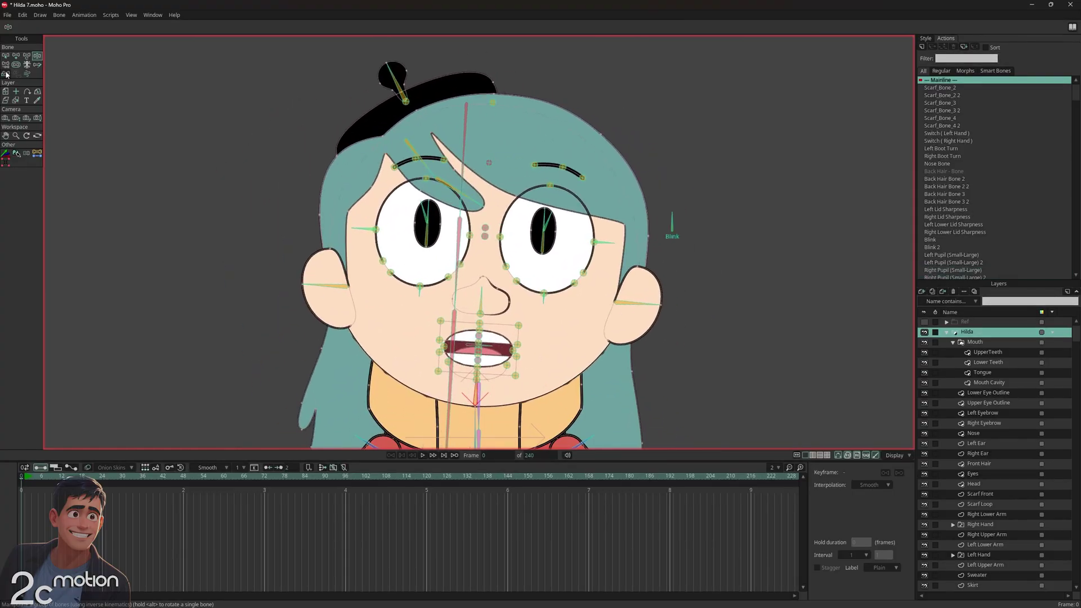
pyautogui.click(6, 57)
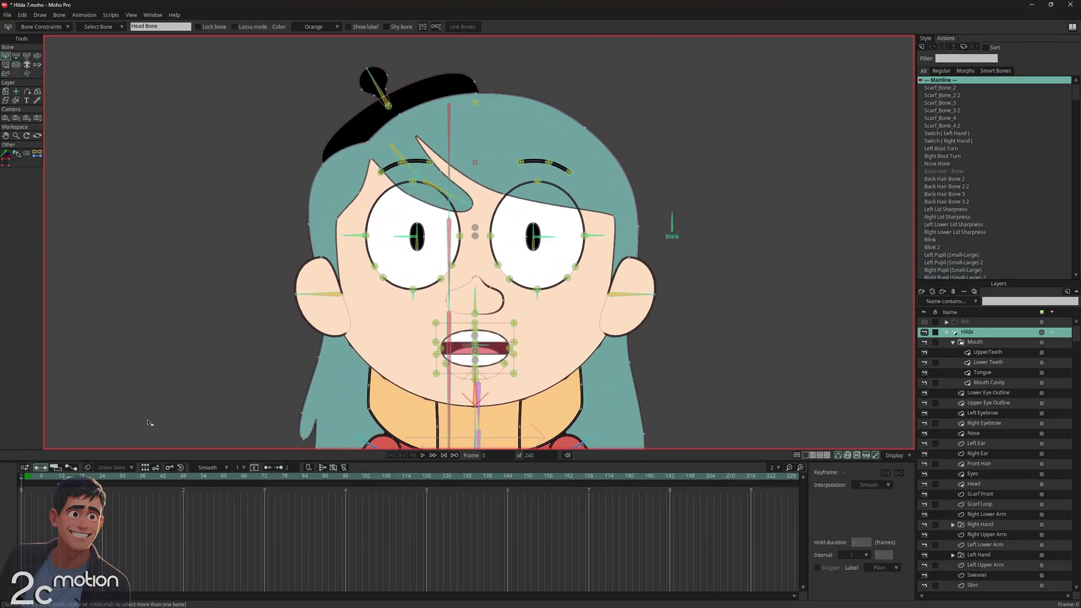
# At frame 1, enlarge both pupils with their controllers and shift the gaze downward with the central eye control bone.
pyautogui.click(25, 480)
pyautogui.click(16, 57)
pyautogui.scroll(3, 511, 272)
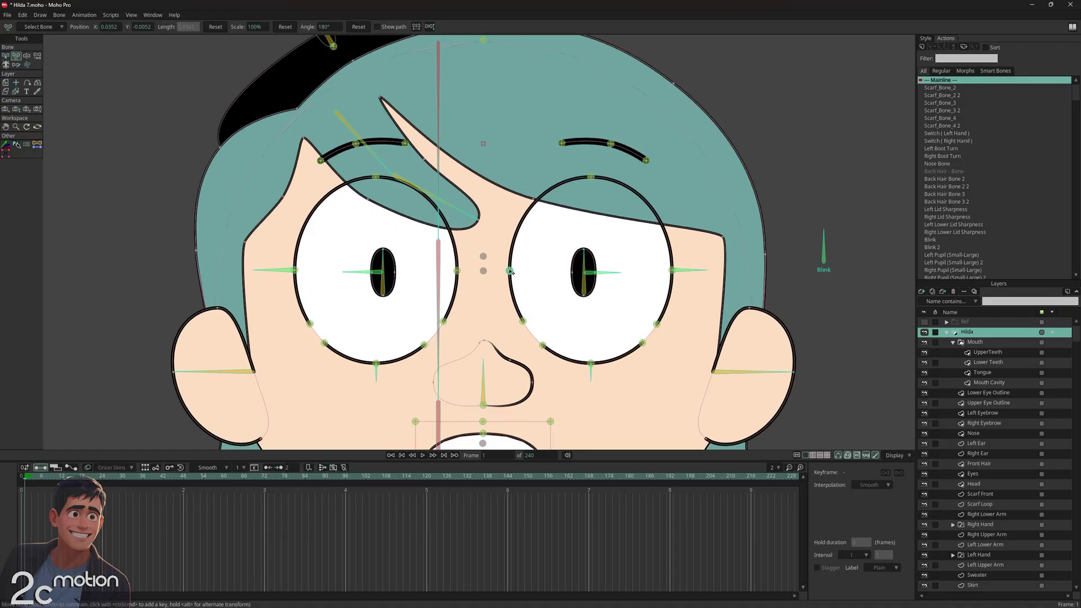
pyautogui.moveTo(603, 178); pyautogui.dragTo(603, 179)
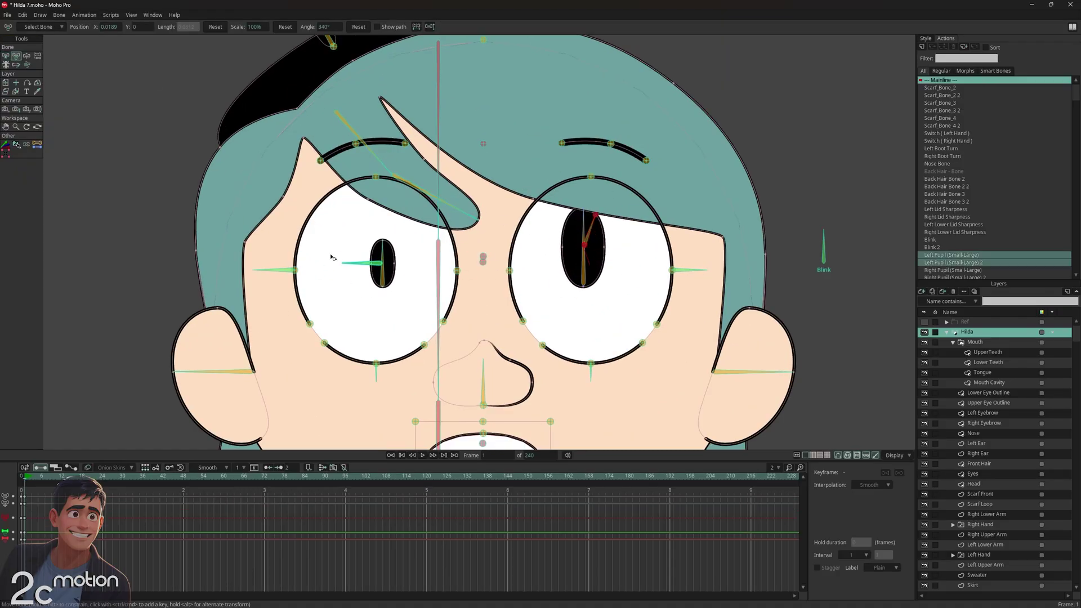
pyautogui.moveTo(337, 260); pyautogui.dragTo(373, 203)
pyautogui.moveTo(487, 204); pyautogui.dragTo(488, 306)
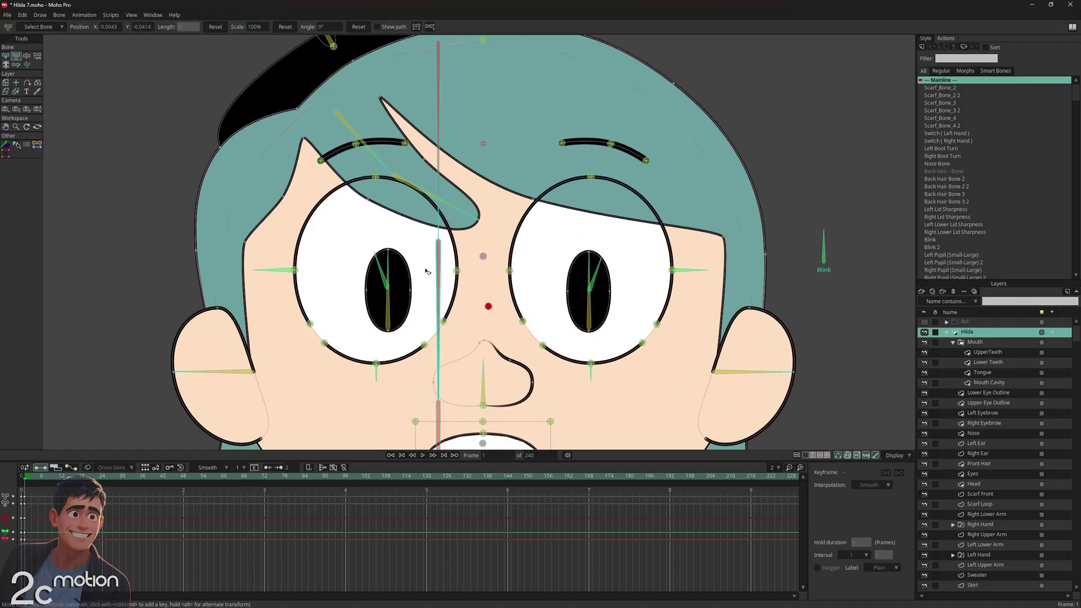
# Test shrinking and enlarging both pupils, shifting the gaze, and rotating the Blink bone at frame 1.
pyautogui.moveTo(601, 258); pyautogui.dragTo(600, 354)
pyautogui.moveTo(561, 280); pyautogui.dragTo(534, 270)
pyautogui.moveTo(800, 203); pyautogui.dragTo(820, 169)
pyautogui.moveTo(590, 277); pyautogui.dragTo(589, 179)
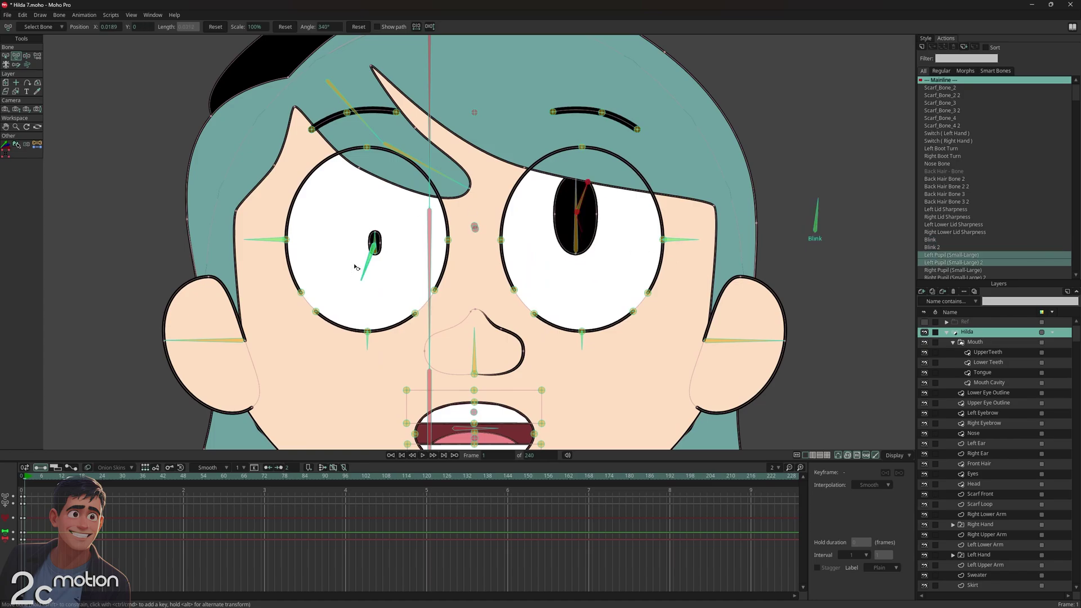
pyautogui.moveTo(357, 268); pyautogui.dragTo(356, 181)
pyautogui.moveTo(479, 239); pyautogui.dragTo(475, 263)
pyautogui.moveTo(758, 220); pyautogui.dragTo(755, 185)
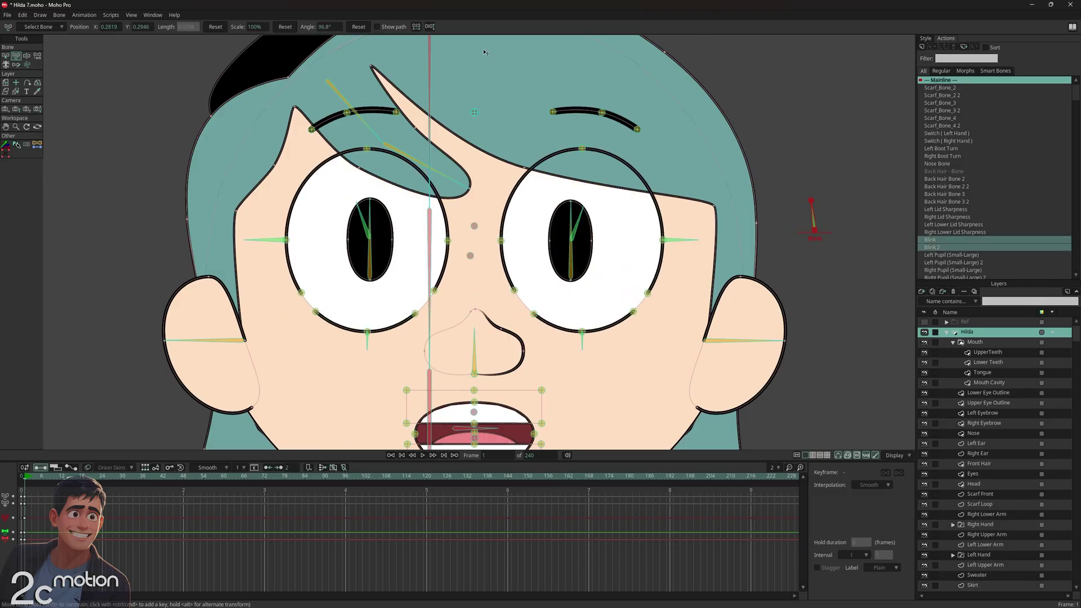
# Delete the test pose keyframes at frame 1 to restore the default eye pose.
pyautogui.scroll(-2, 481, 43)
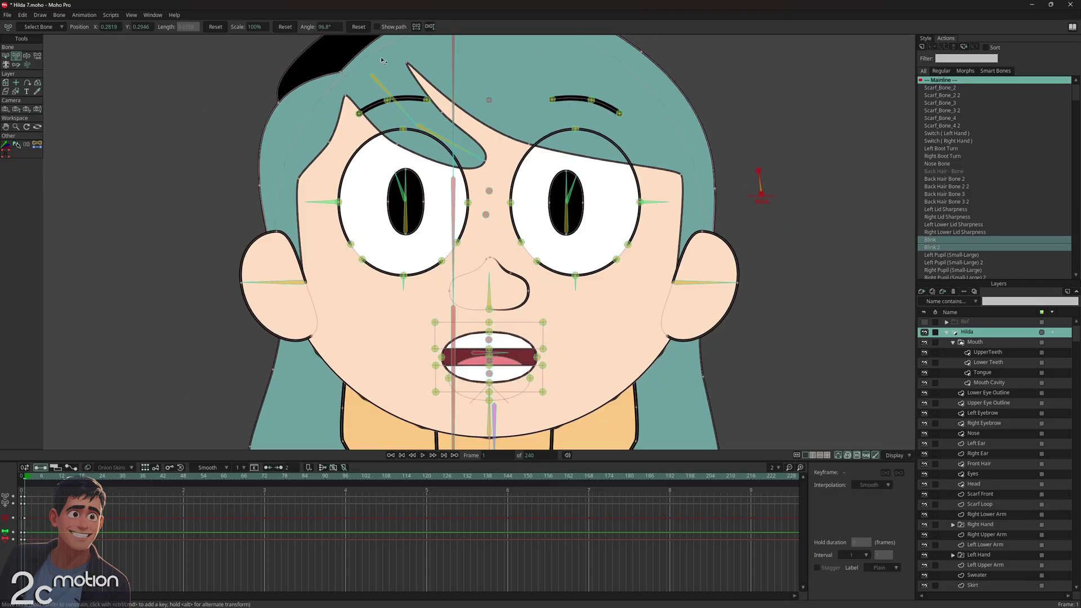
pyautogui.click(5, 57)
pyautogui.press('Delete')
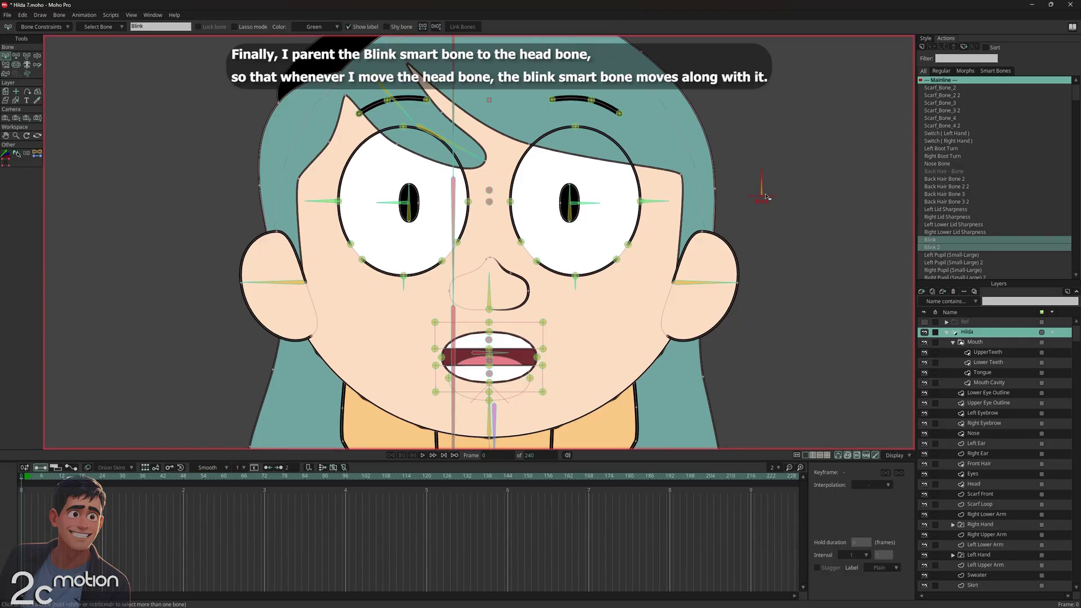
# Parent the Blink smart bone to the Head Bone and tilt the head to check that it follows.
pyautogui.click(6, 64)
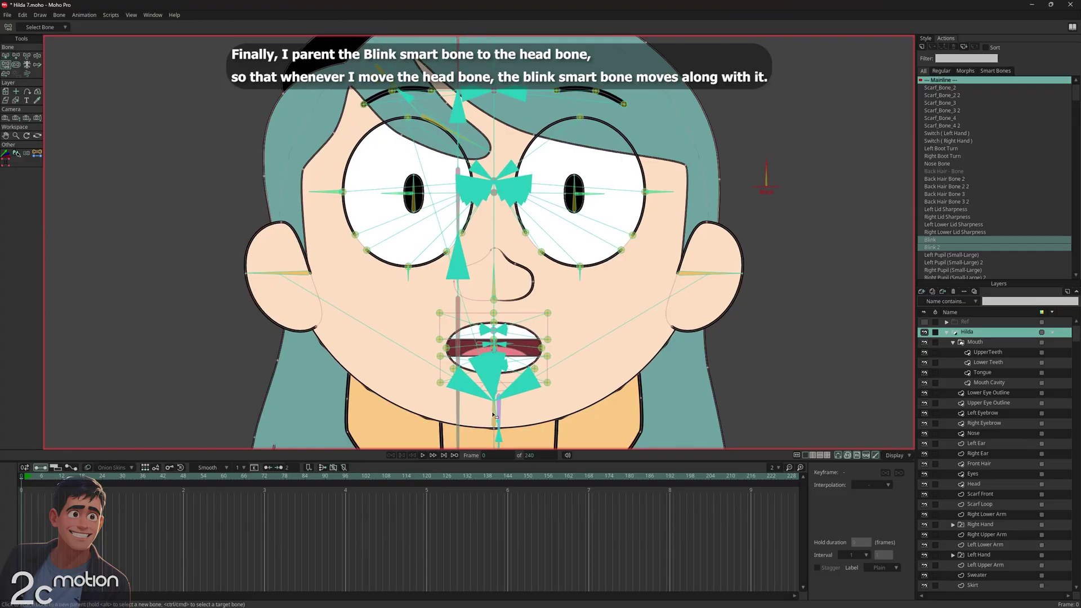
pyautogui.click(38, 56)
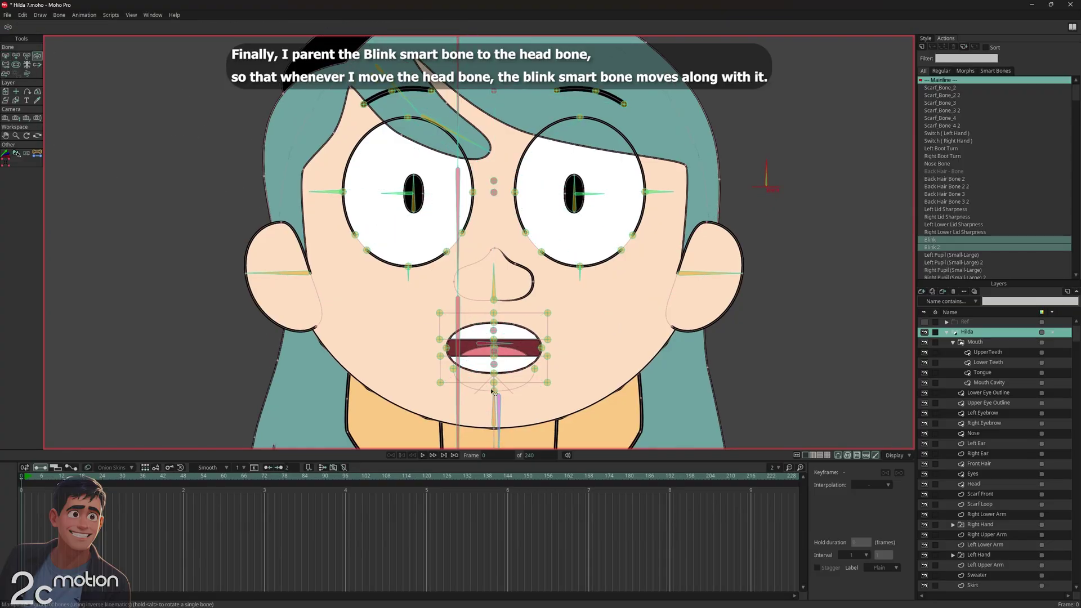
pyautogui.moveTo(495, 394); pyautogui.dragTo(527, 325)
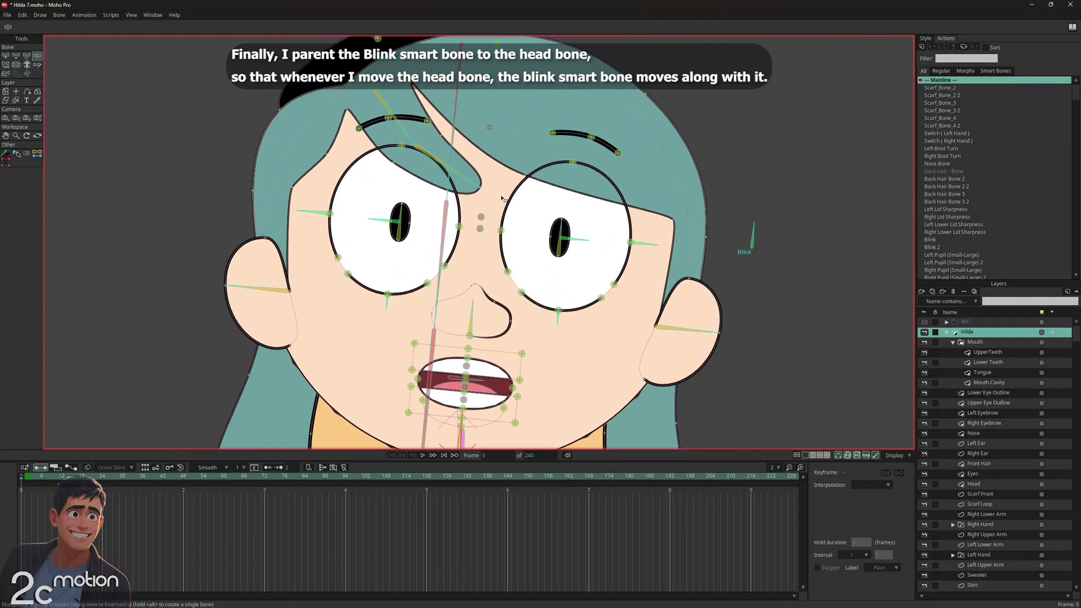
# Test the Blink bone and the head tilt together, rotating the Blink bone to close and open the eyes.
pyautogui.moveTo(747, 221); pyautogui.dragTo(802, 248)
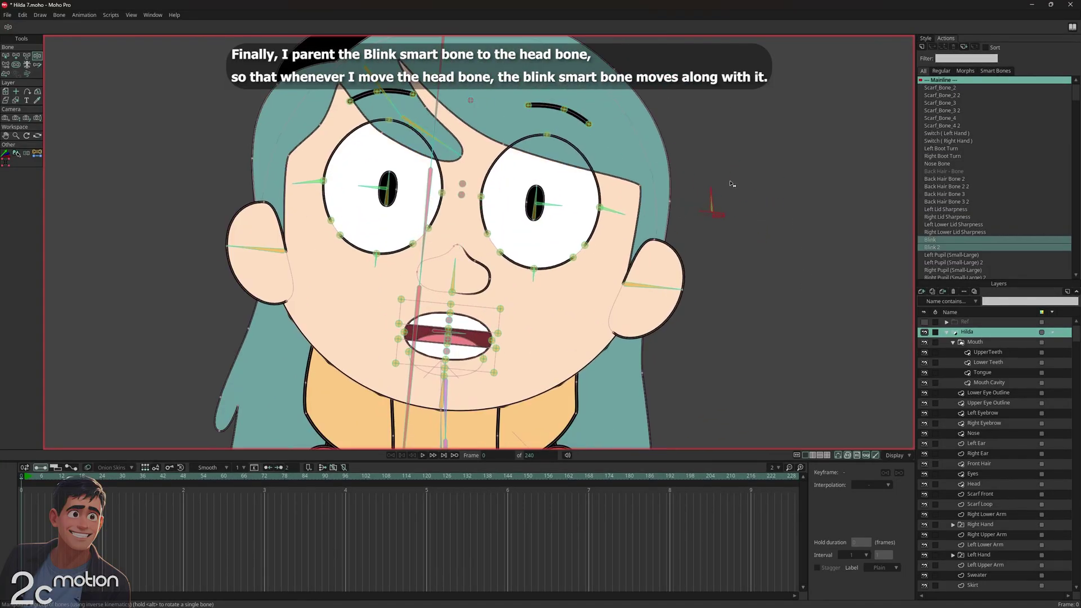
pyautogui.moveTo(433, 396); pyautogui.dragTo(447, 380)
pyautogui.scroll(-1, 473, 355)
pyautogui.scroll(2, 423, 229)
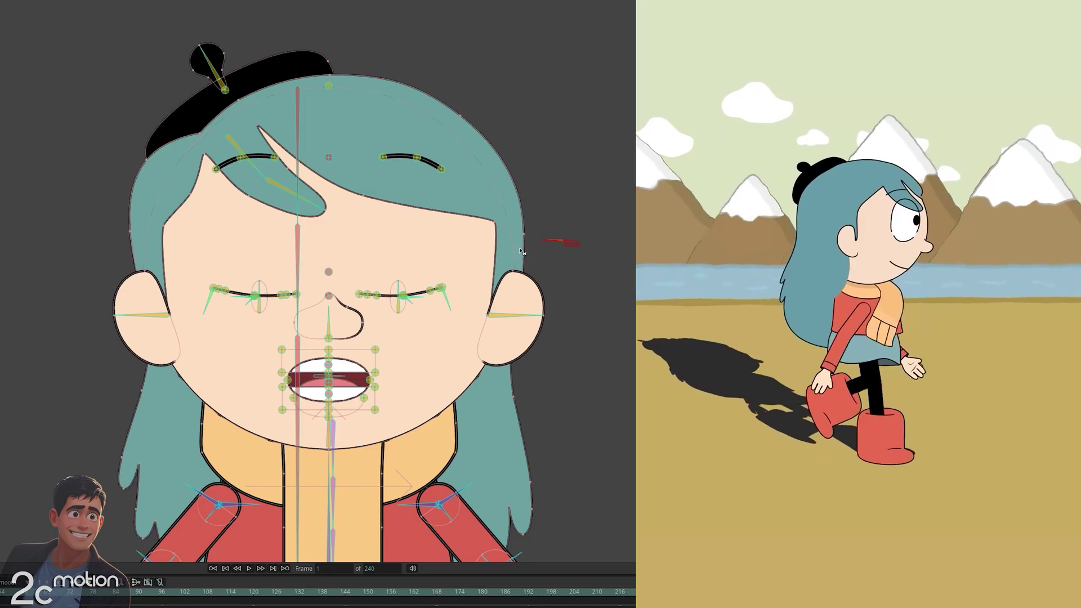
pyautogui.moveTo(519, 251); pyautogui.dragTo(565, 211)
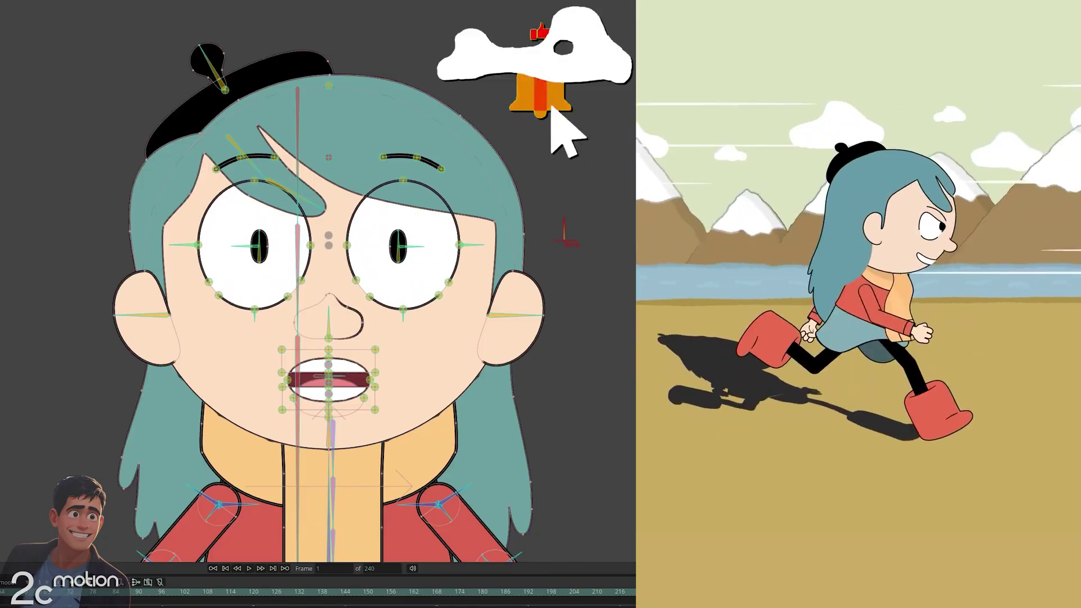